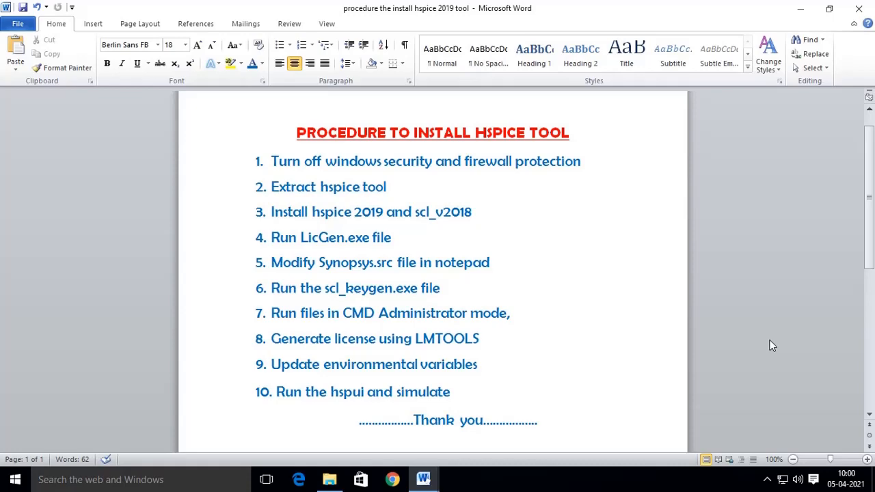
Switch to the "steps to install HSPICE 2019" document and read step 0 on the network connection and antivirus requirements.
{"action": "mouse_move", "coordinate": [423, 480]}
{"action": "left_click", "coordinate": [367, 450]}
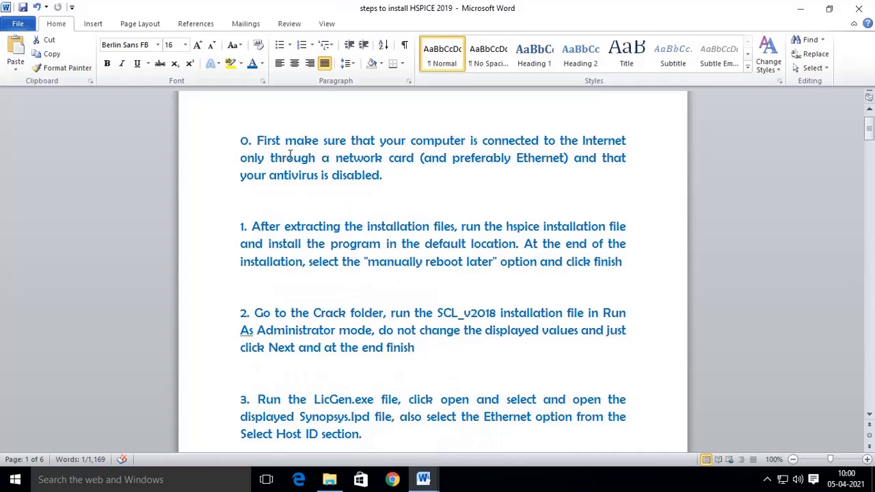
{"action": "scroll", "coordinate": [326, 178], "scroll_direction": "down", "scroll_amount": 20}
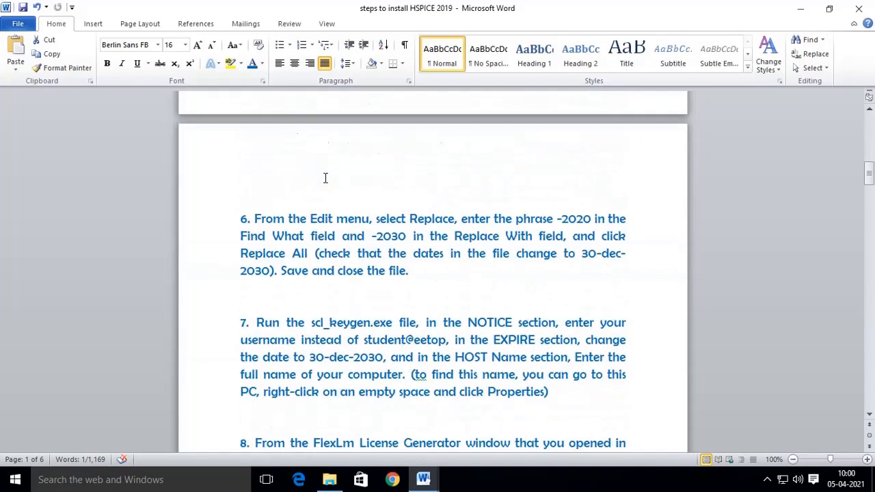
{"action": "left_click_drag", "start_coordinate": [870, 370], "coordinate": [841, 142]}
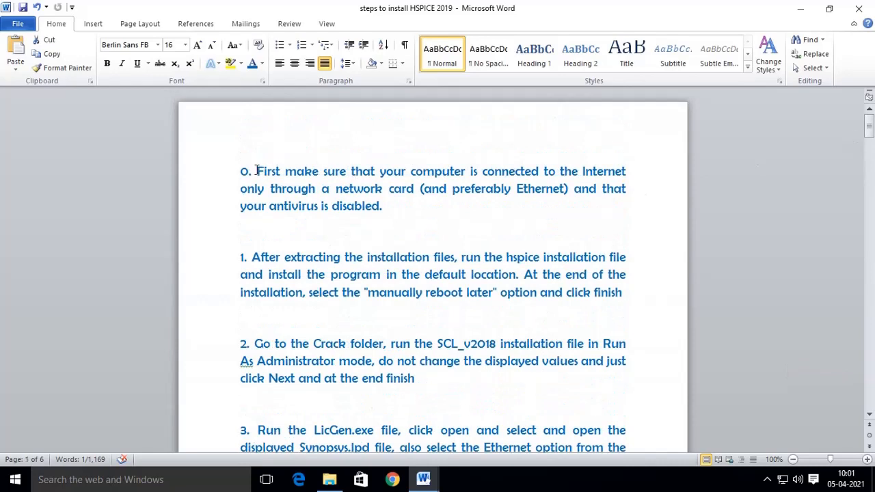
{"action": "left_click_drag", "start_coordinate": [256, 170], "coordinate": [652, 160]}
{"action": "left_click_drag", "start_coordinate": [239, 189], "coordinate": [614, 189]}
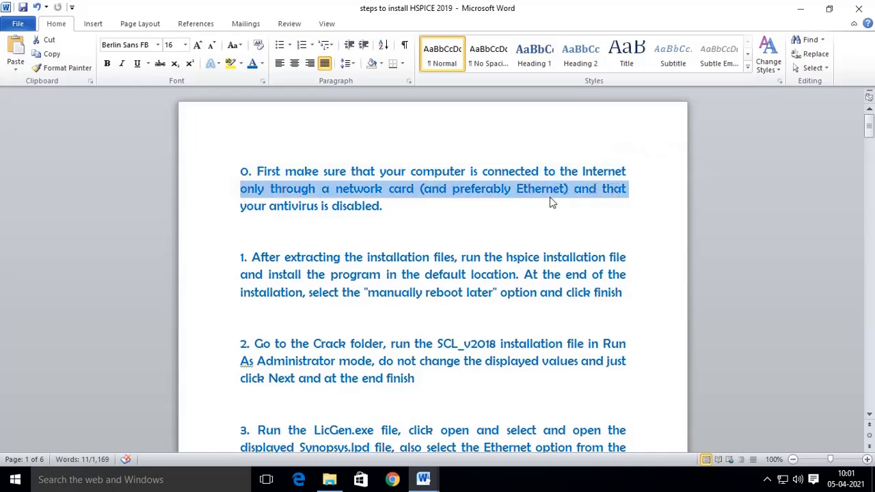
{"action": "left_click_drag", "start_coordinate": [241, 209], "coordinate": [383, 207]}
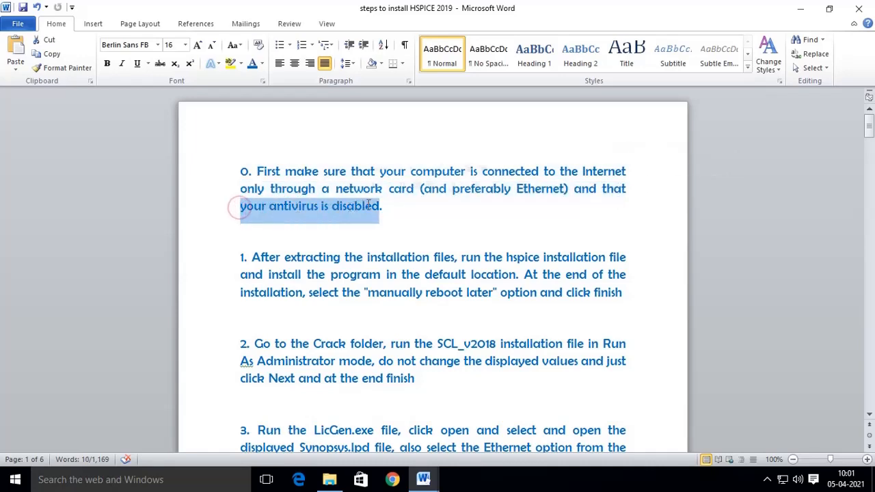
{"action": "left_click", "coordinate": [465, 212]}
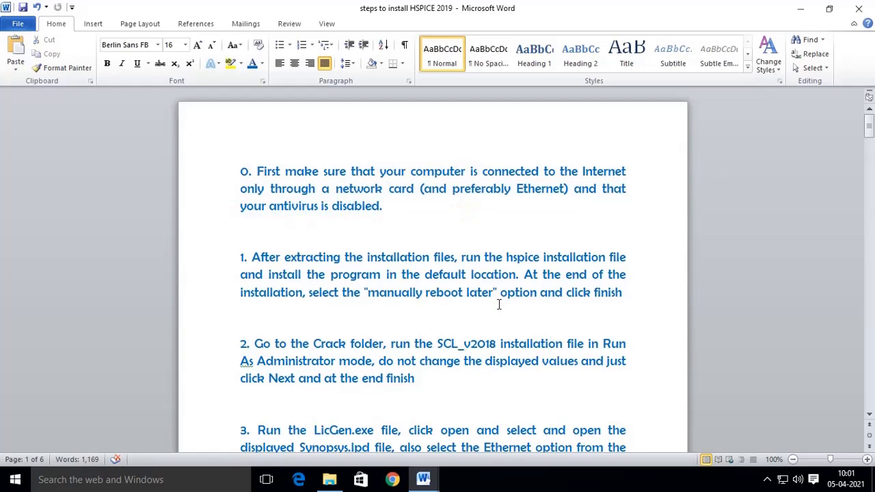
Turn off Windows Firewall for both private and public networks.
{"action": "left_click", "coordinate": [125, 479]}
{"action": "type", "text": "wind"}
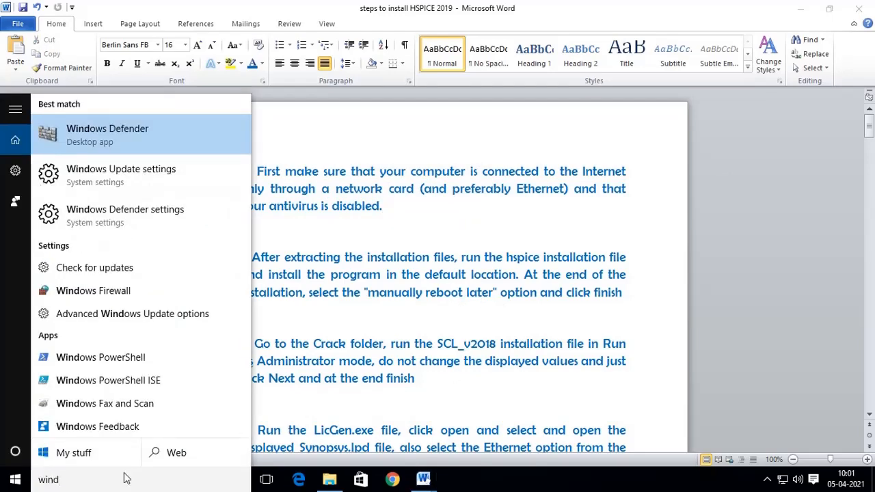
{"action": "type", "text": "ows fire"}
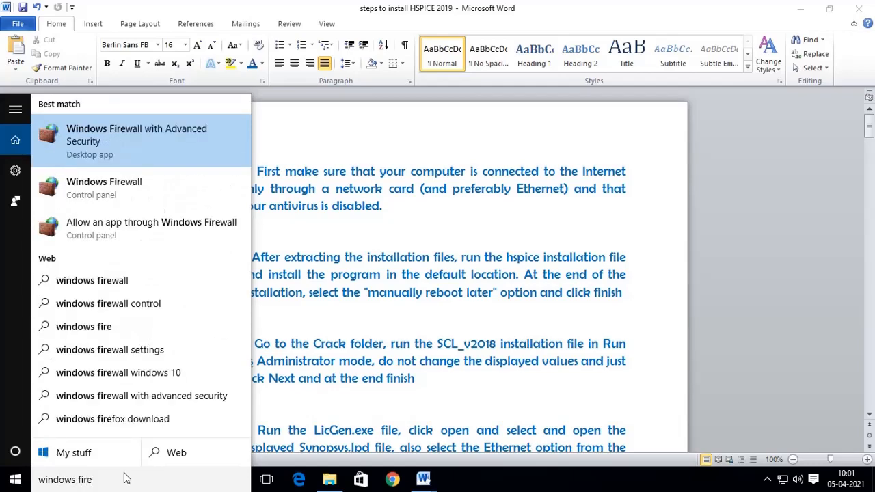
{"action": "left_click", "coordinate": [104, 188]}
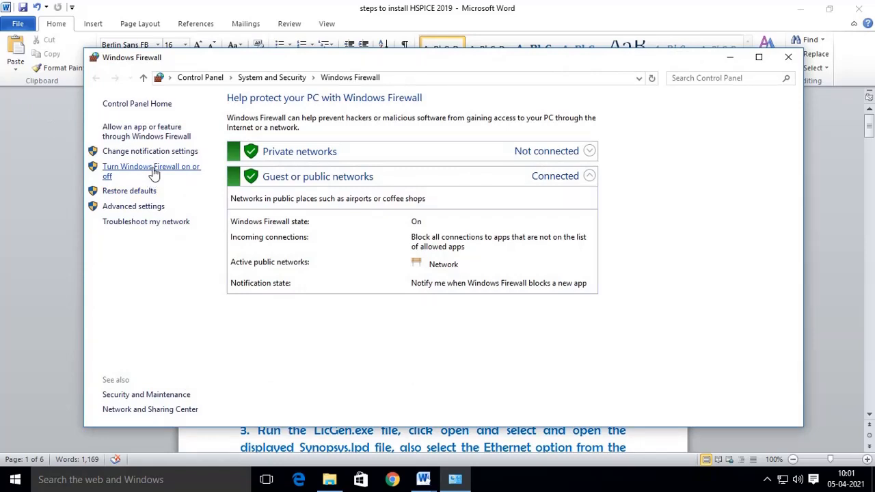
{"action": "left_click", "coordinate": [155, 172]}
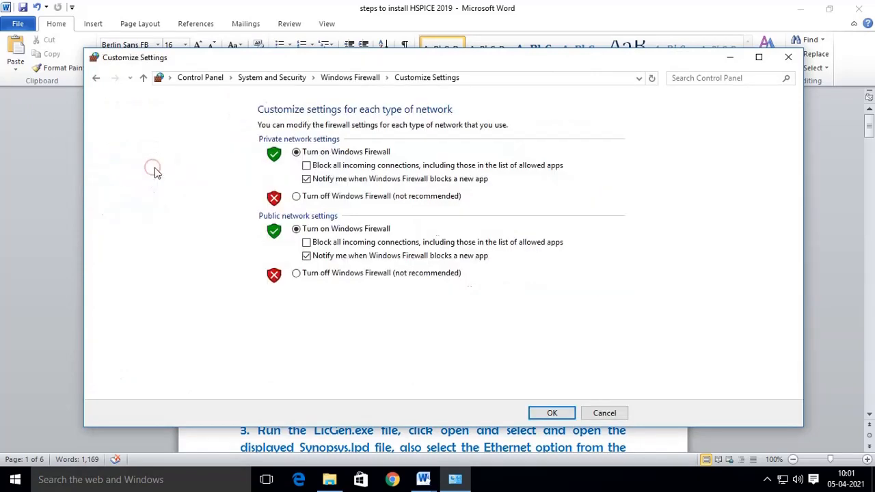
{"action": "left_click", "coordinate": [296, 197]}
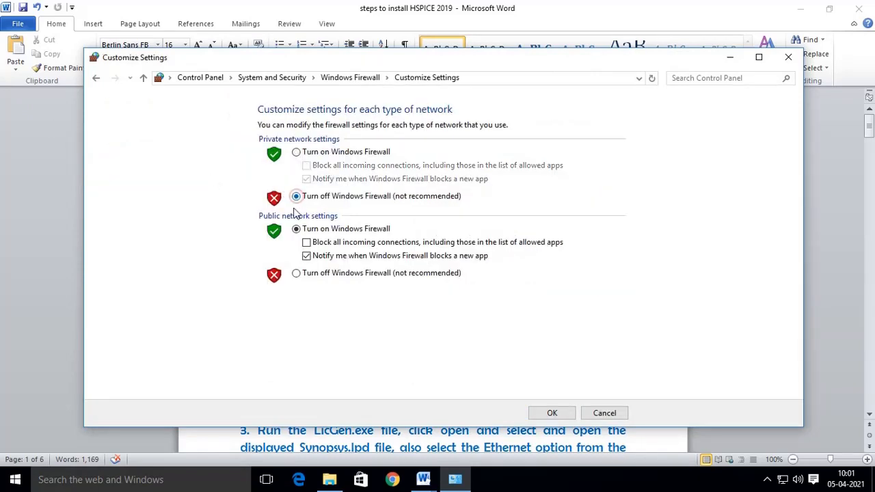
{"action": "left_click", "coordinate": [296, 274]}
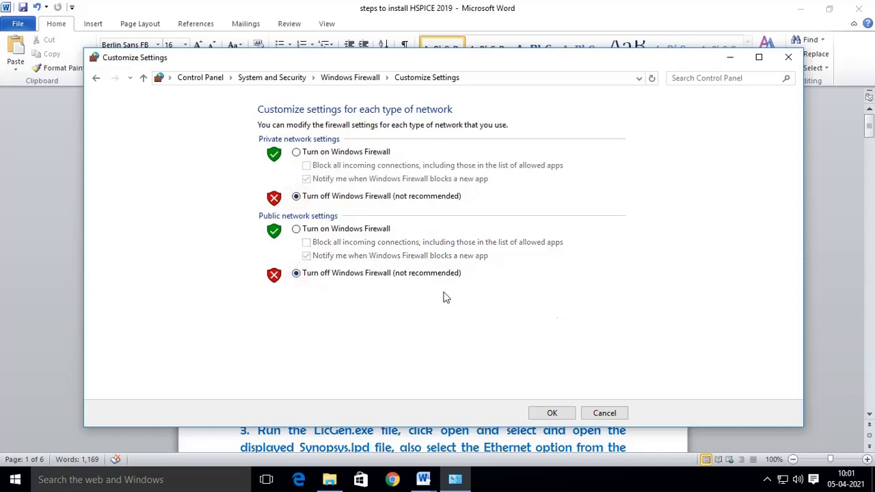
{"action": "left_click", "coordinate": [553, 415]}
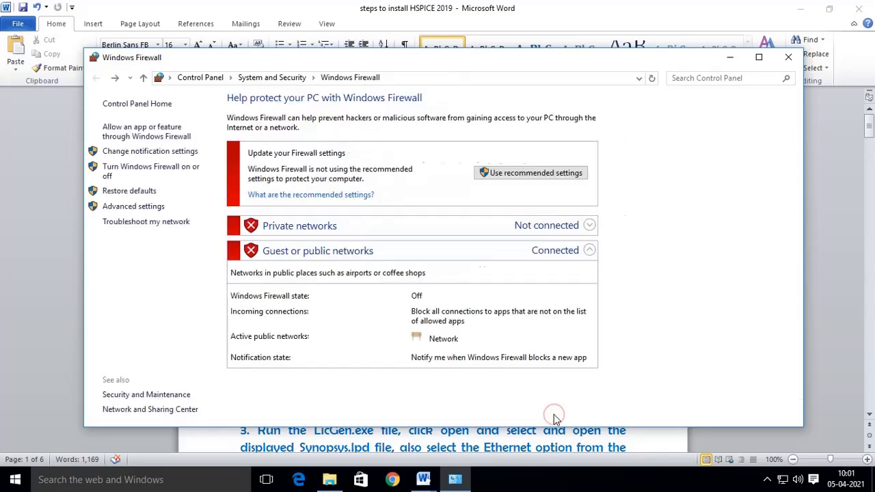
{"action": "left_click", "coordinate": [793, 58]}
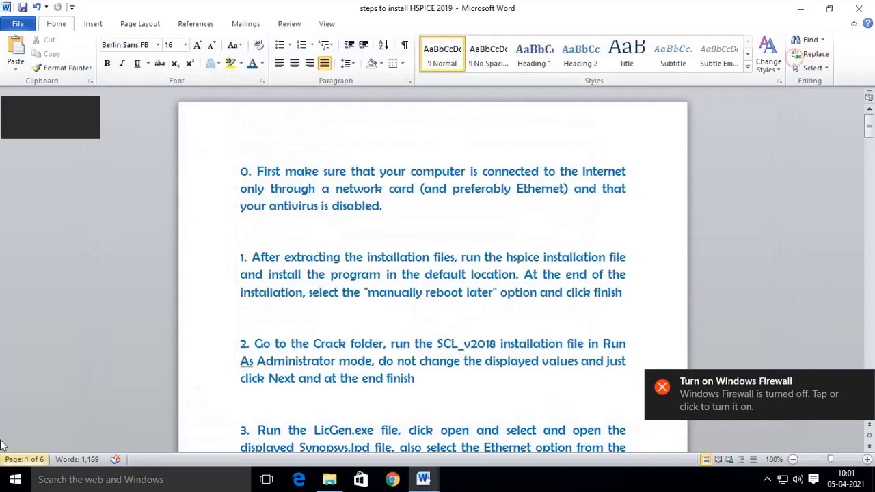
Turn off real-time protection in the Windows Defender settings and close Settings.
{"action": "left_click", "coordinate": [7, 486]}
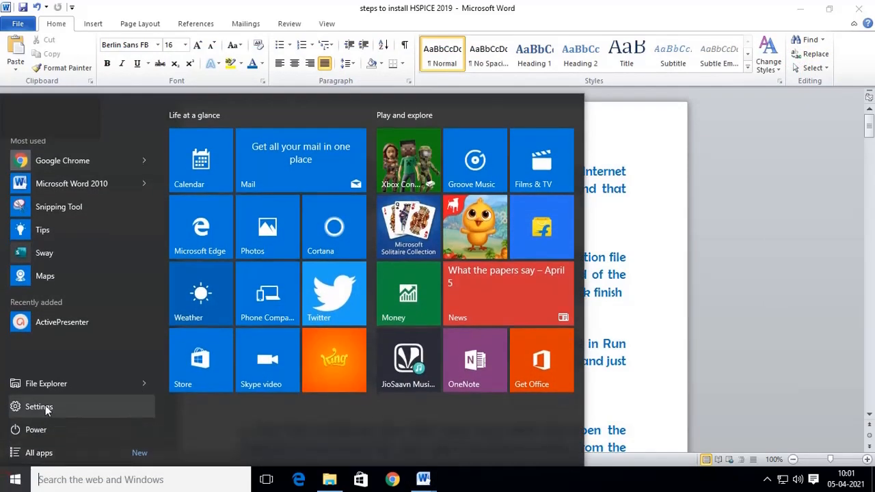
{"action": "left_click", "coordinate": [41, 407]}
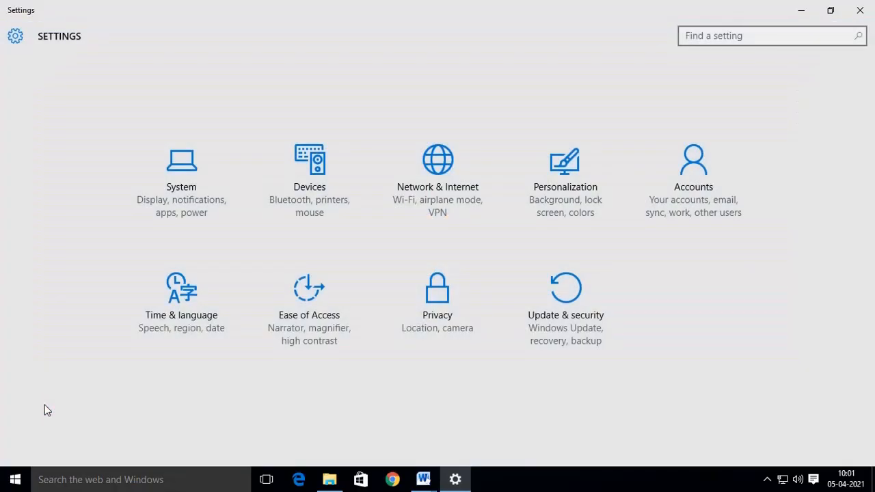
{"action": "left_click", "coordinate": [552, 299]}
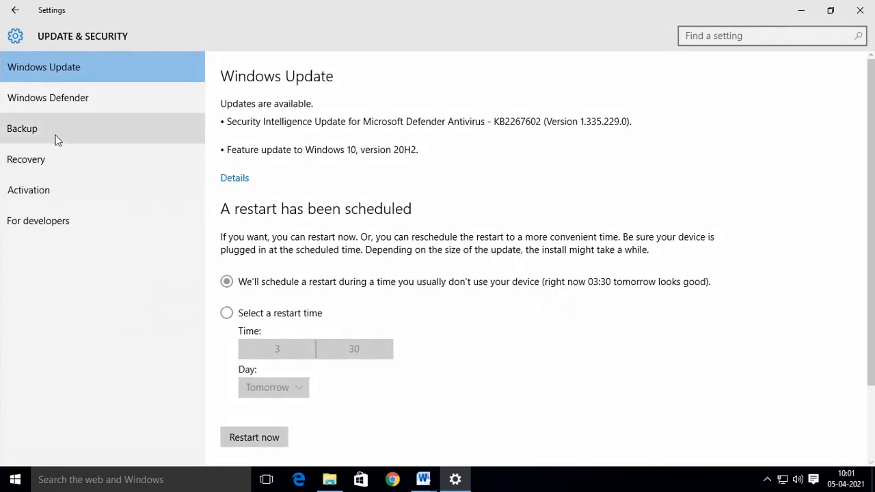
{"action": "left_click", "coordinate": [65, 101]}
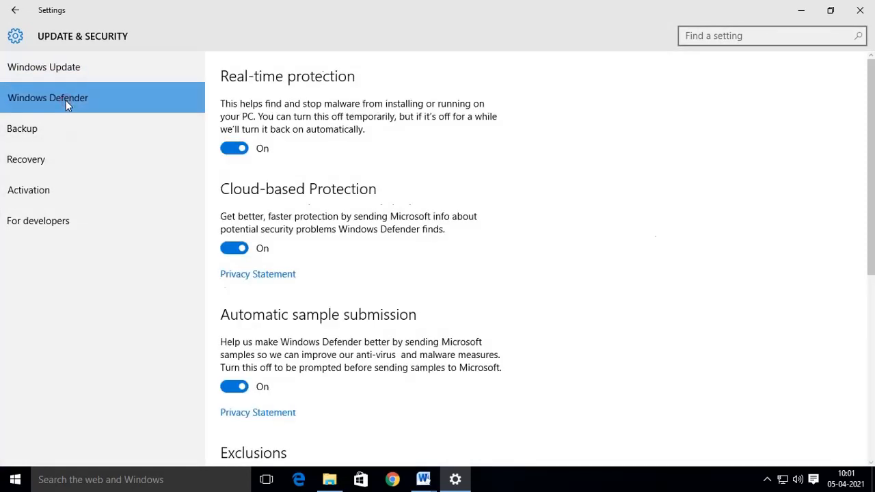
{"action": "left_click", "coordinate": [231, 149]}
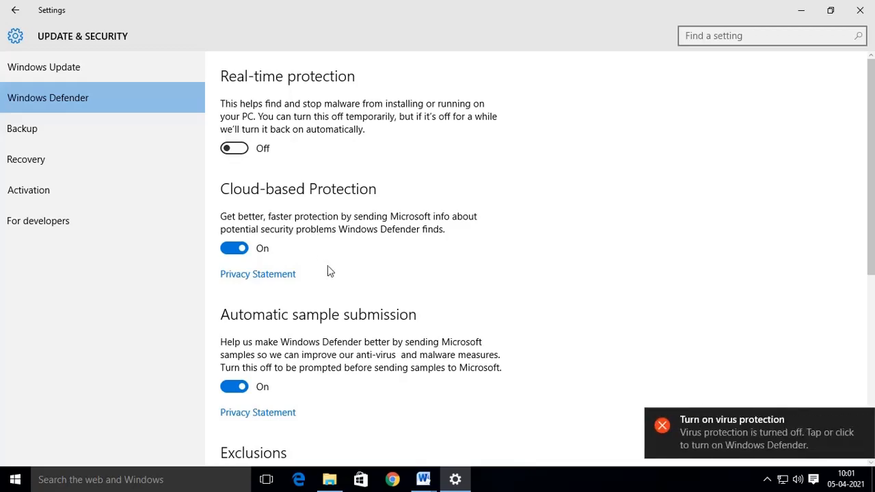
{"action": "left_click", "coordinate": [860, 12]}
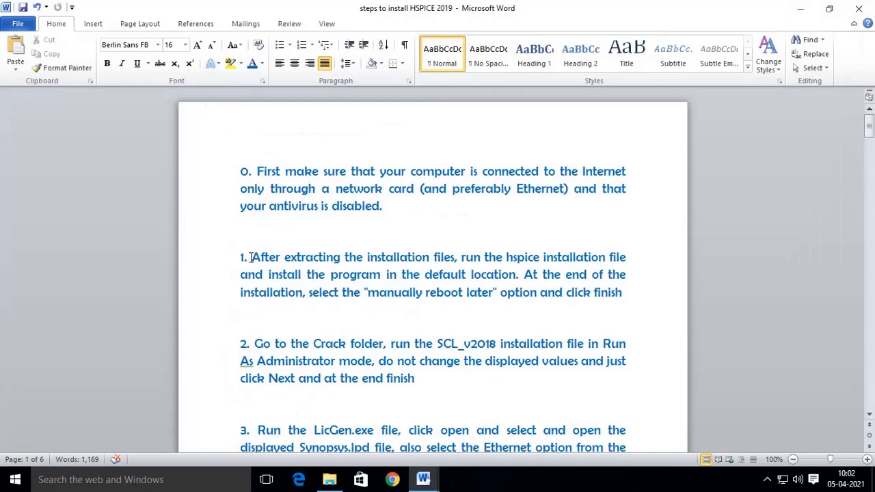
Read step 1 on installing hspice, then return to the "procedure the install hspice 2019 tool" document.
{"action": "left_click_drag", "start_coordinate": [251, 258], "coordinate": [607, 257]}
{"action": "left_click_drag", "start_coordinate": [242, 278], "coordinate": [619, 275]}
{"action": "left_click_drag", "start_coordinate": [240, 293], "coordinate": [617, 293]}
{"action": "left_click", "coordinate": [424, 479]}
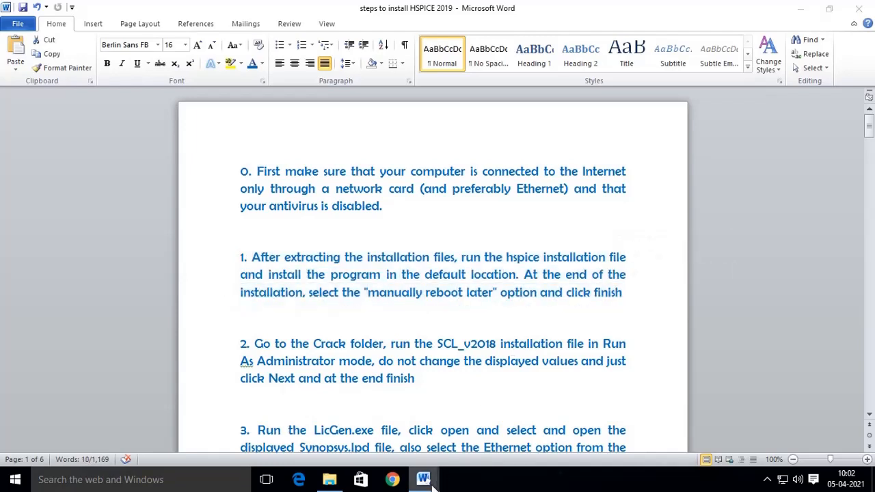
{"action": "left_click", "coordinate": [477, 438]}
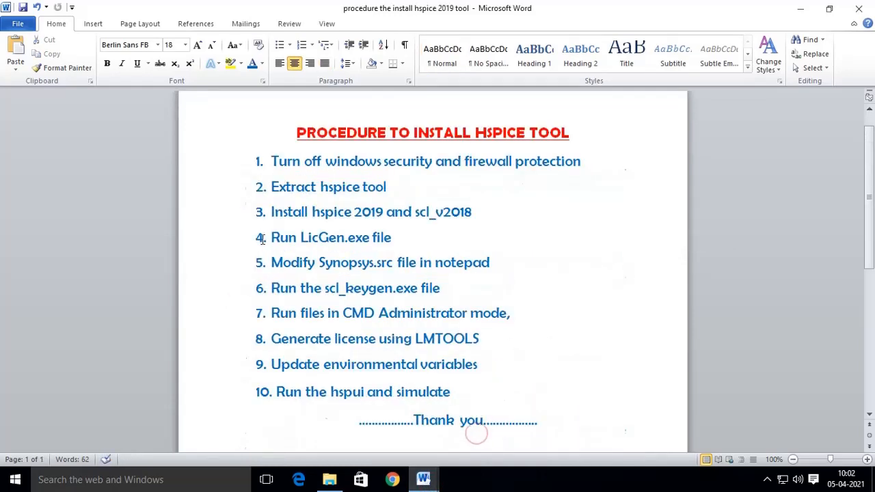
Extract the Synopsys-HSPICE-P-2019.06-SP1-1 archive on drive D to D:\Synopsys-HSPICE-P-2019.06-SP1-1 and close the archive window.
{"action": "left_click", "coordinate": [330, 480]}
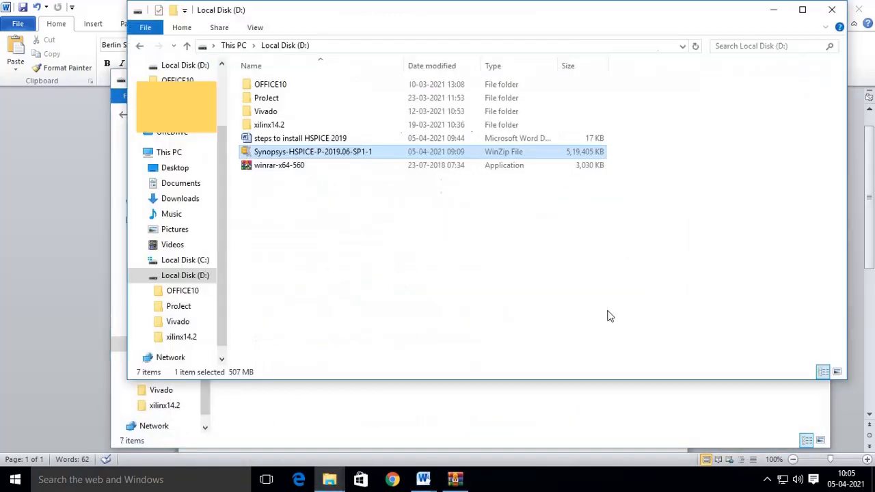
{"action": "right_click", "coordinate": [312, 157]}
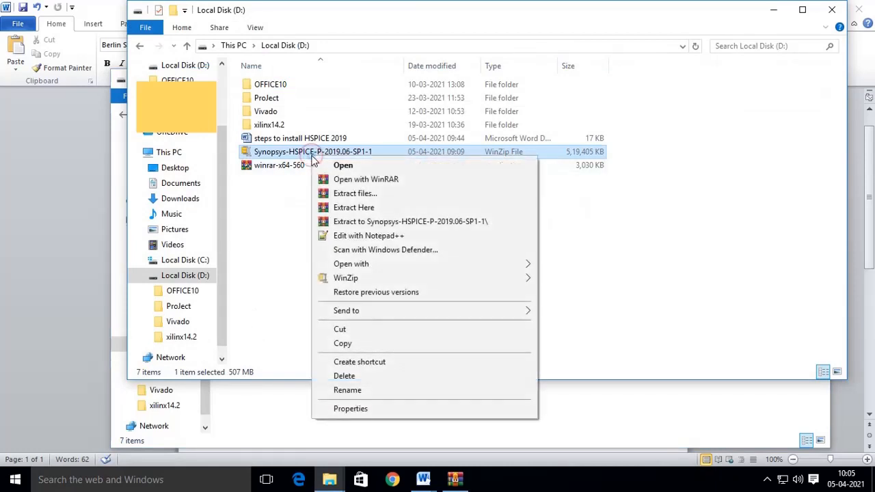
{"action": "left_click", "coordinate": [372, 208]}
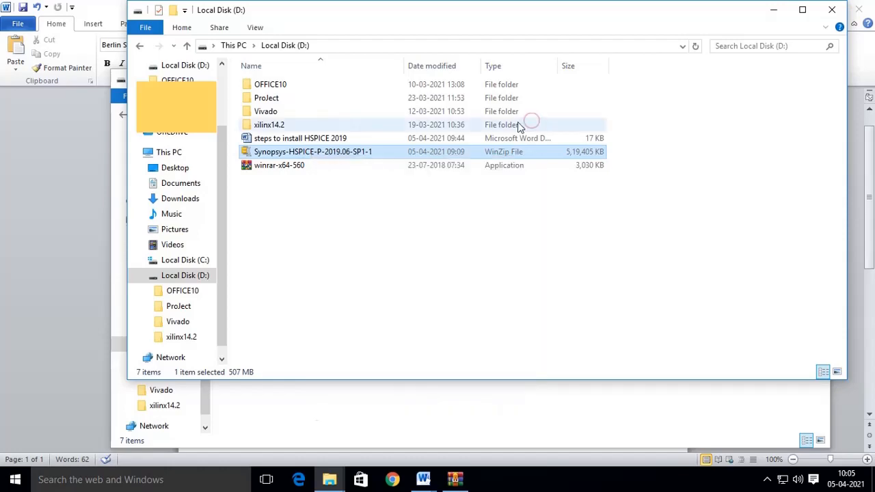
{"action": "left_click", "coordinate": [455, 480]}
{"action": "left_click", "coordinate": [159, 77]}
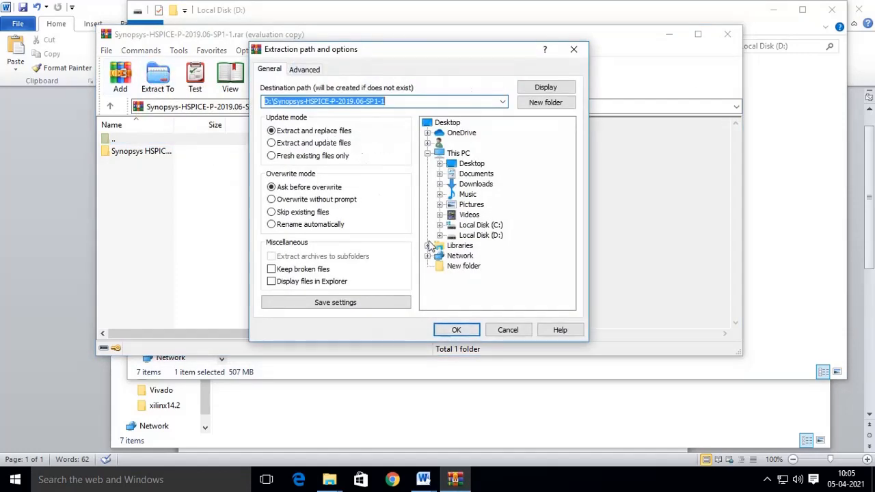
{"action": "left_click", "coordinate": [462, 321]}
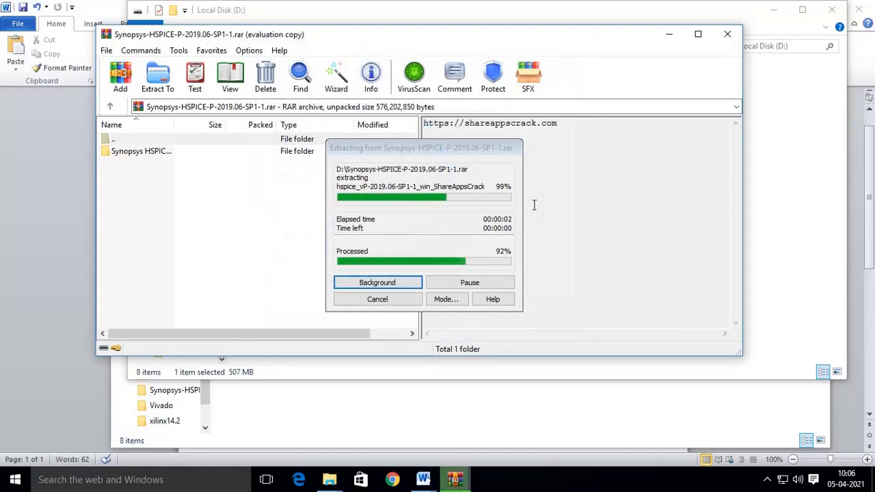
{"action": "left_click", "coordinate": [729, 34]}
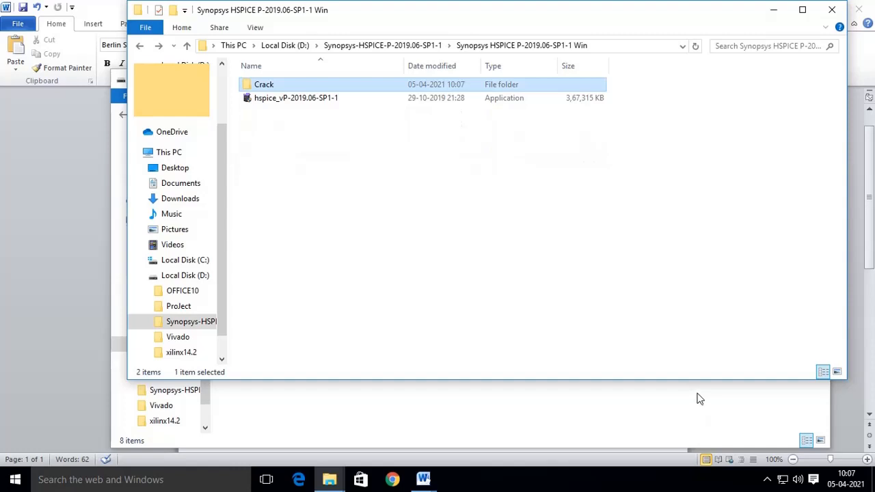
Launch the hspice_vP-2019.06-SP1-1 installer and accept the terms of the License Agreement.
{"action": "double_click", "coordinate": [313, 99]}
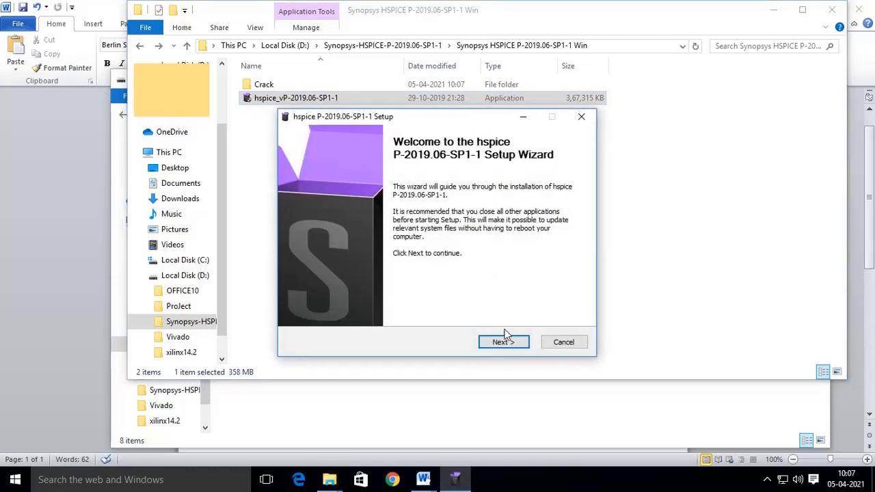
{"action": "left_click", "coordinate": [505, 340]}
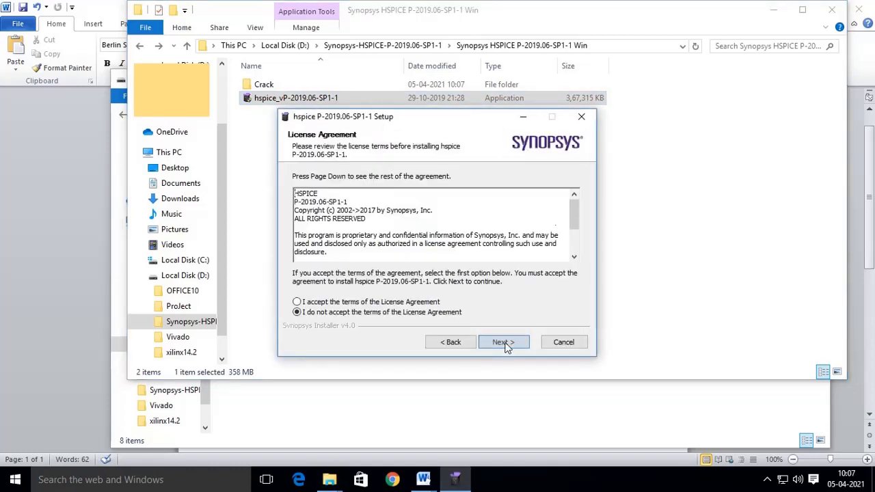
{"action": "left_click", "coordinate": [301, 302]}
{"action": "left_click", "coordinate": [501, 344]}
Start installing hspice P-2019.06-SP1-1 in C:\synopsys\Hspice_P-2019.06-SP1-1 with the default Start Menu folder.
{"action": "left_click", "coordinate": [500, 341]}
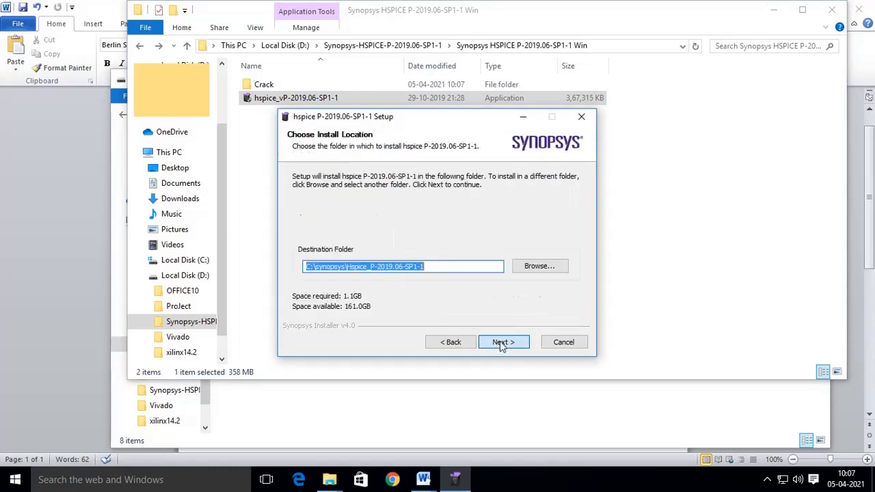
{"action": "left_click", "coordinate": [502, 344]}
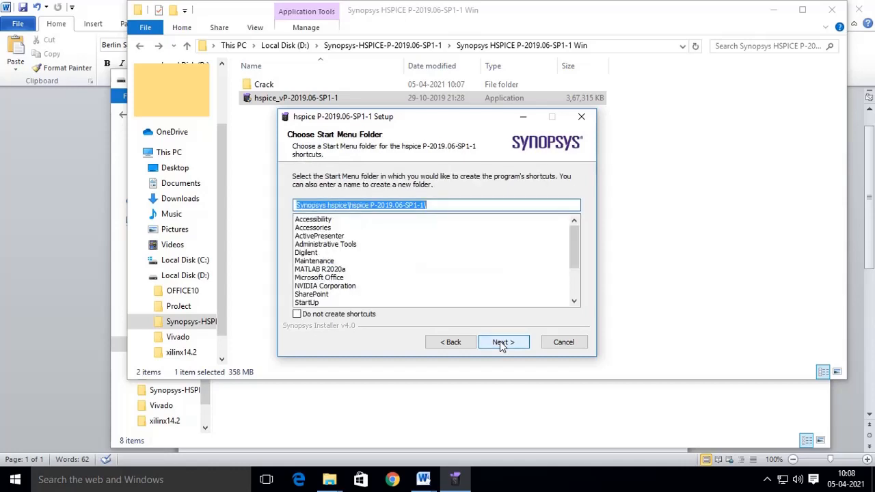
{"action": "left_click", "coordinate": [502, 344]}
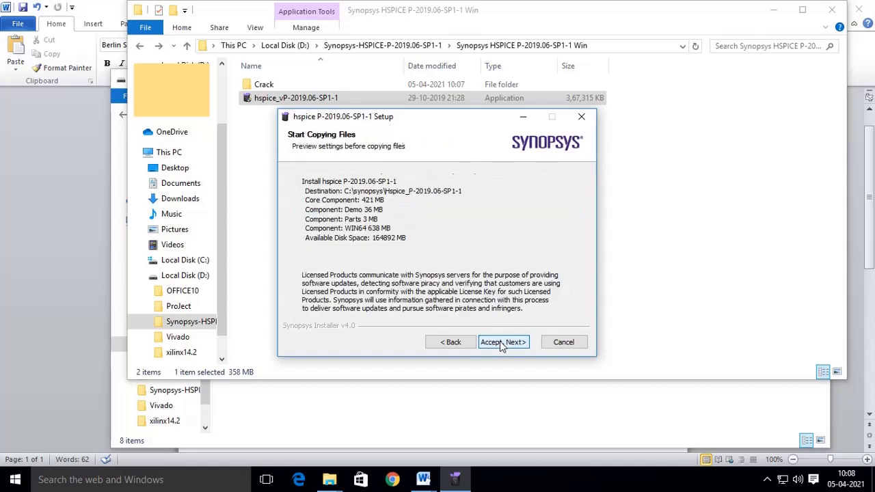
{"action": "left_click", "coordinate": [501, 344]}
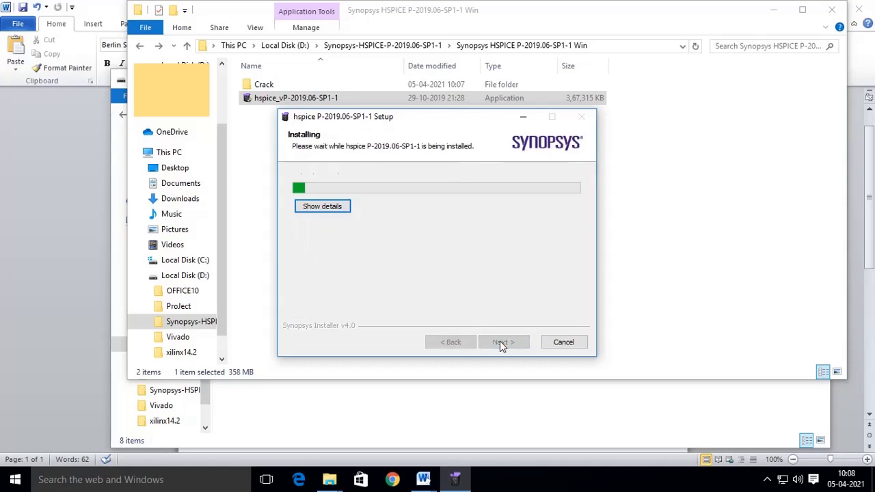
{"action": "left_click", "coordinate": [54, 242]}
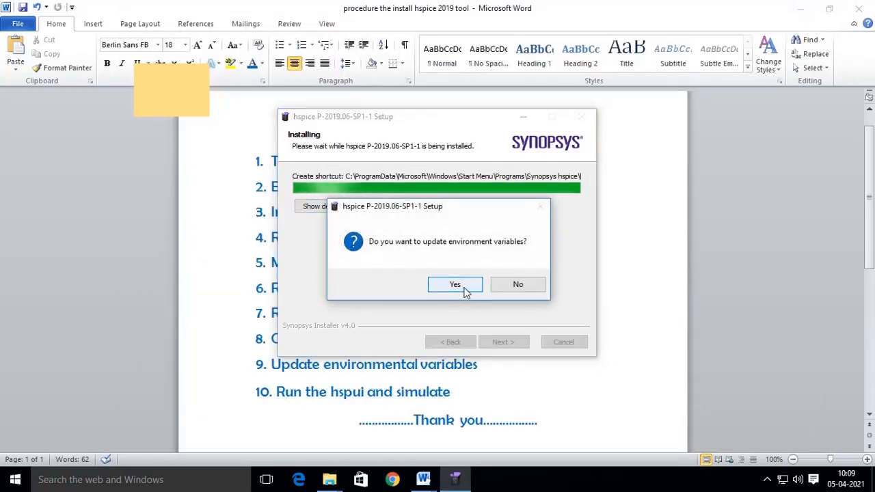
Allow the hspice P-2019.06-SP1-1 setup to update environment variables and finish it with the option to manually reboot later.
{"action": "left_click", "coordinate": [465, 289]}
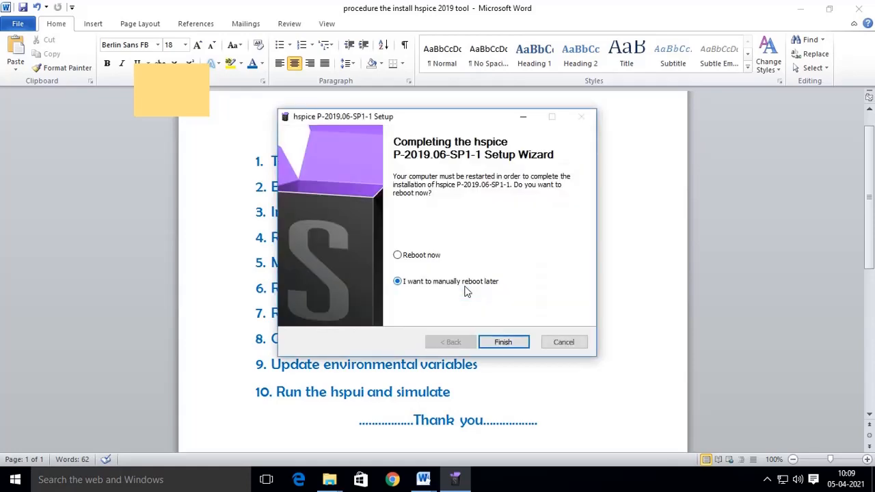
{"action": "left_click", "coordinate": [503, 342]}
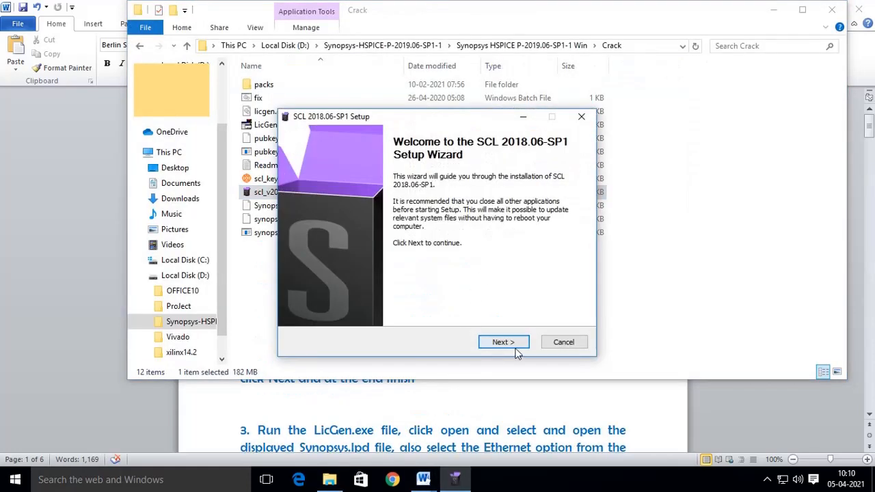
Proceed through the SCL 2018.06-SP1 setup with the default site information and accept the terms of the License Agreement.
{"action": "left_click", "coordinate": [511, 340]}
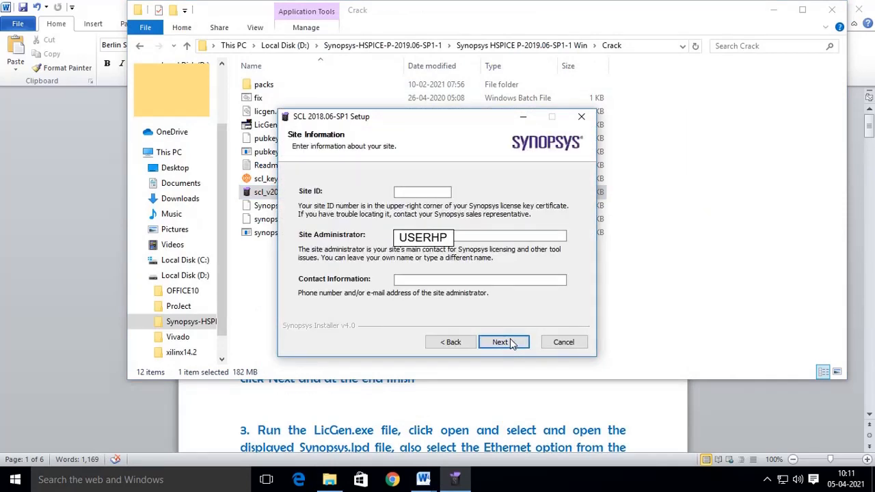
{"action": "left_click", "coordinate": [510, 342]}
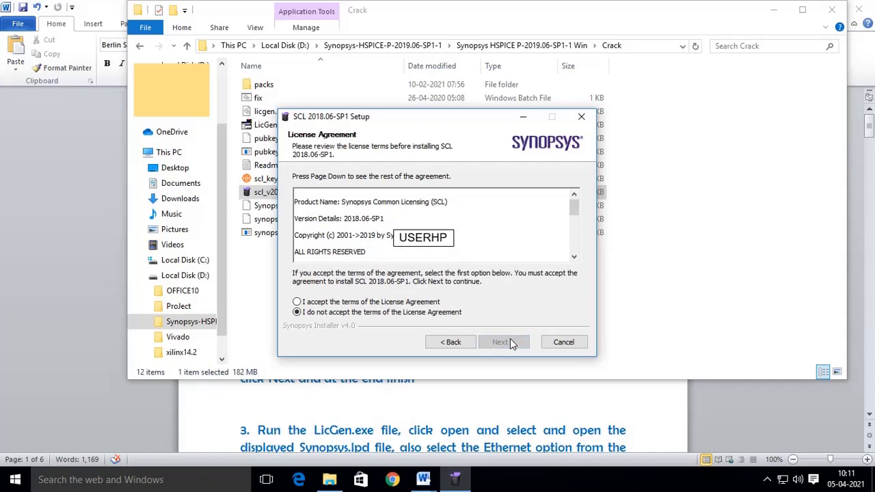
{"action": "left_click", "coordinate": [298, 302]}
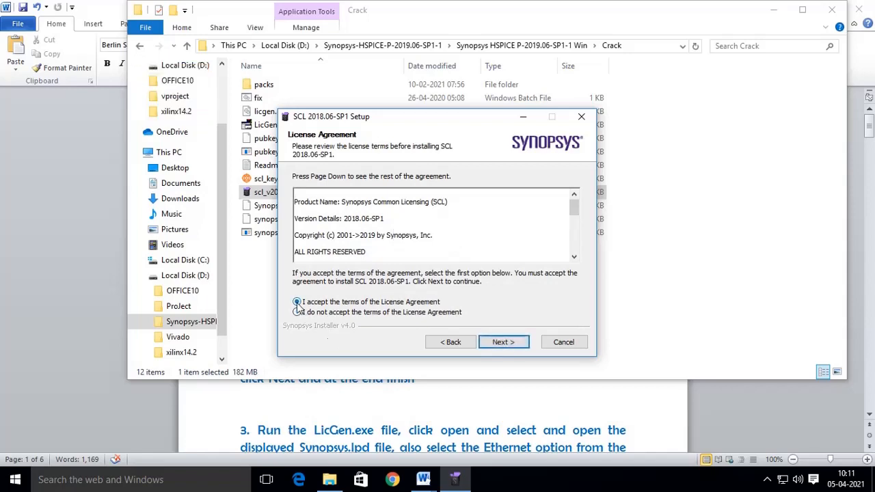
{"action": "left_click", "coordinate": [504, 342]}
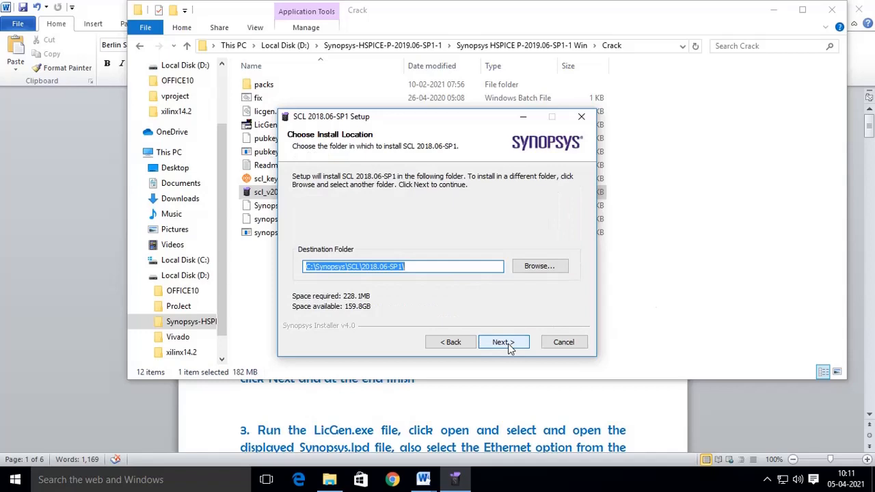
Install SCL 2018.06-SP1 in C:\Synopsys\SCL\2018.06-SP1 and finish the setup wizard.
{"action": "left_click", "coordinate": [504, 342]}
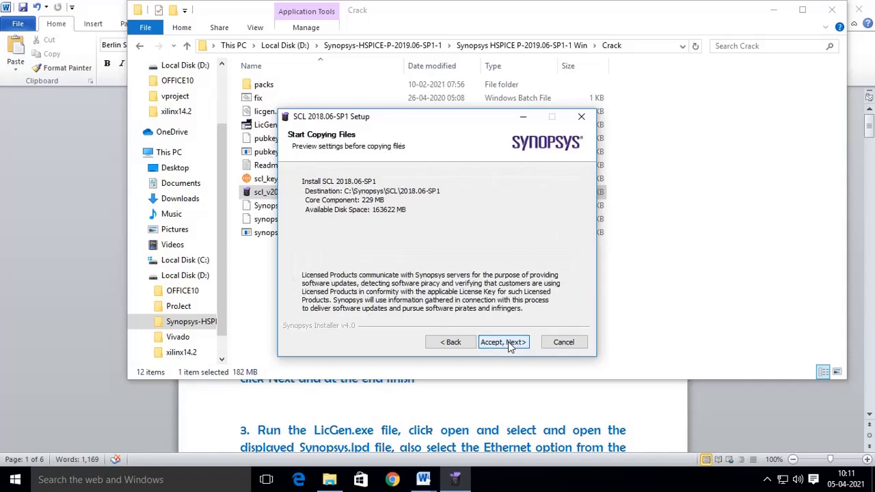
{"action": "left_click", "coordinate": [508, 342]}
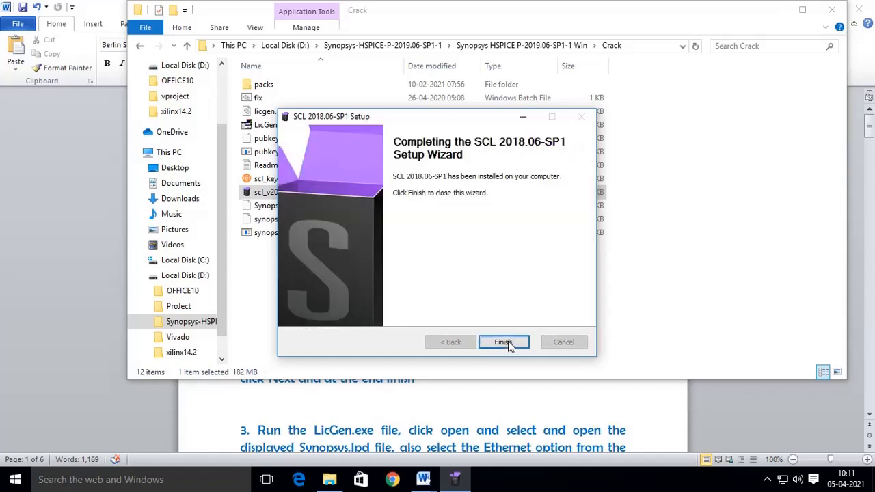
{"action": "left_click", "coordinate": [508, 342]}
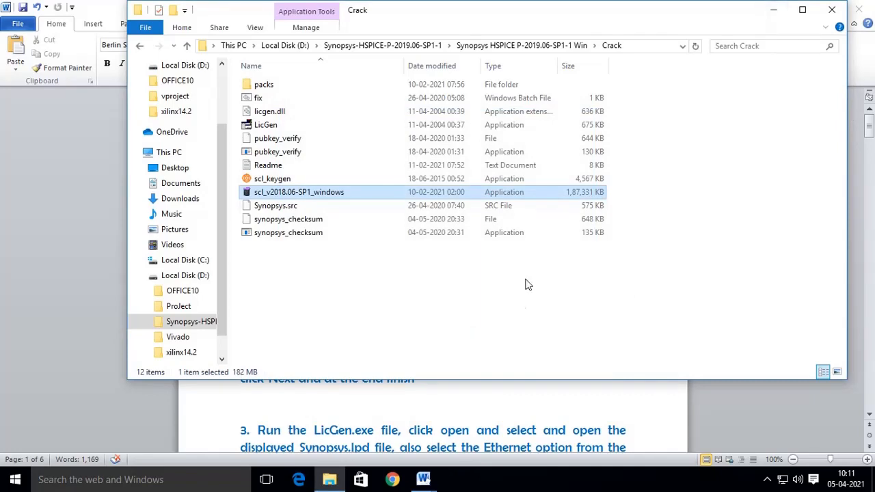
Read step 3 on LicGen.exe in the "steps to install HSPICE 2019" document and highlight its first line.
{"action": "left_click", "coordinate": [774, 9]}
{"action": "scroll", "coordinate": [298, 295], "scroll_direction": "down", "scroll_amount": 1}
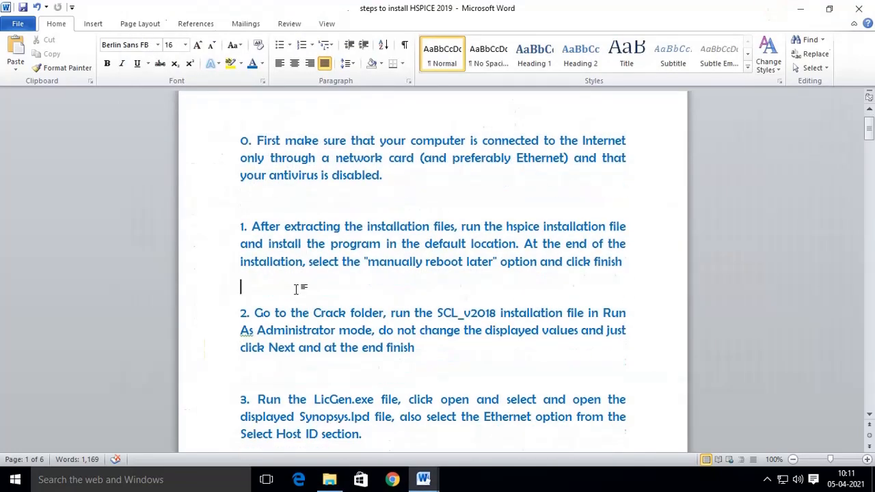
{"action": "scroll", "coordinate": [338, 274], "scroll_direction": "down", "scroll_amount": 3}
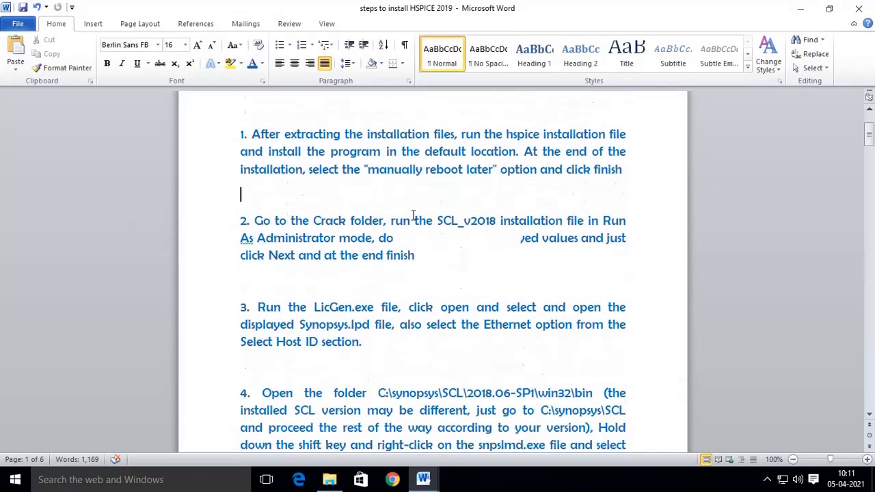
{"action": "scroll", "coordinate": [325, 257], "scroll_direction": "down", "scroll_amount": 2}
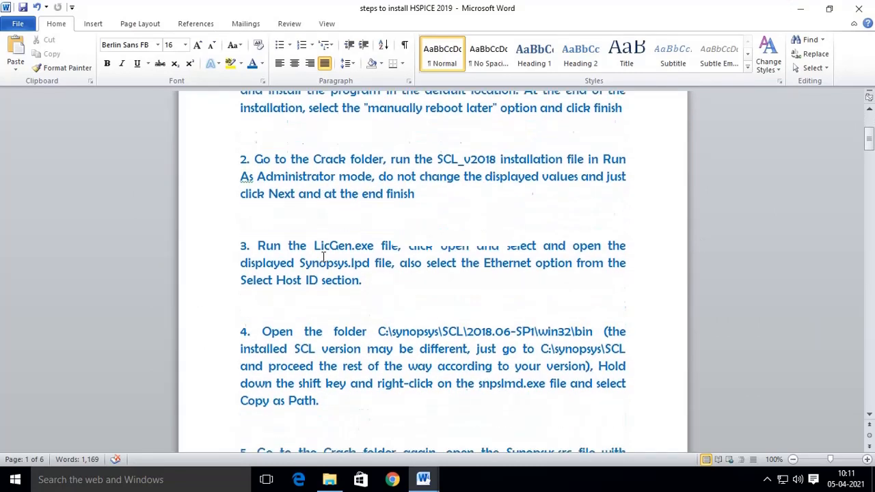
{"action": "left_click_drag", "start_coordinate": [258, 246], "coordinate": [626, 247]}
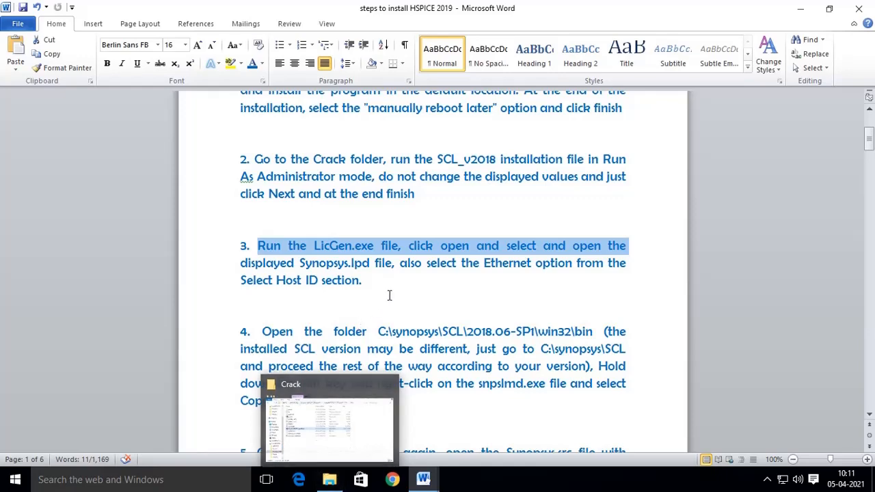
Run LicGen from the Crack folder and load Synopsys.lpd from the packs folder into it.
{"action": "left_click", "coordinate": [329, 479]}
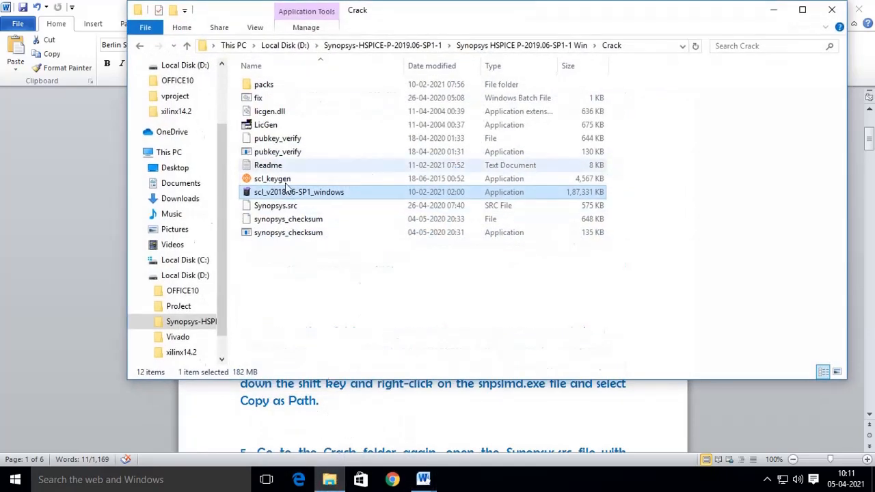
{"action": "double_click", "coordinate": [270, 124]}
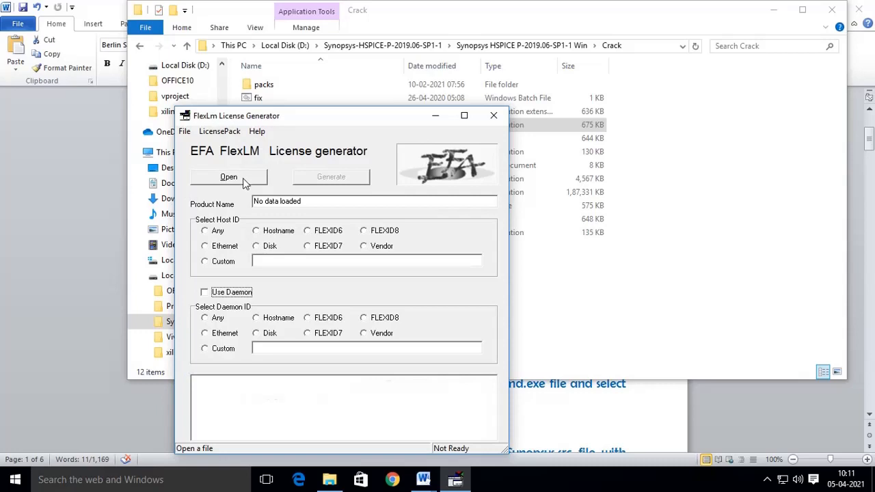
{"action": "left_click", "coordinate": [244, 182]}
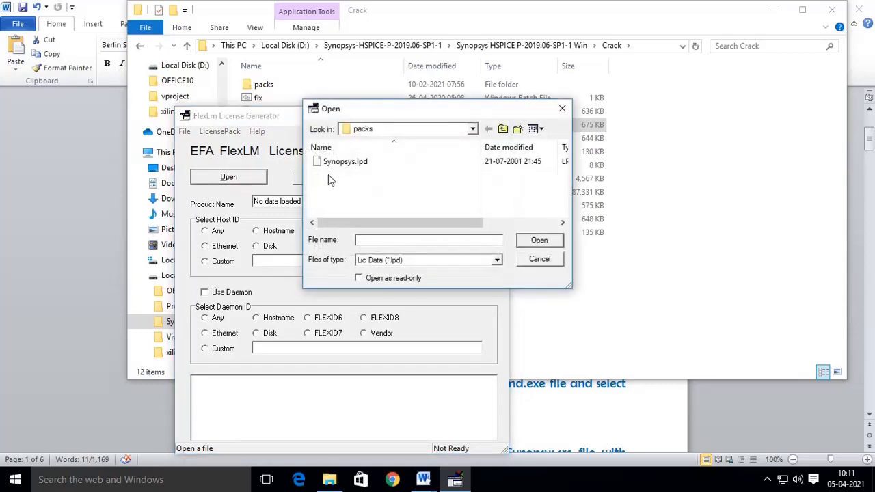
{"action": "left_click", "coordinate": [347, 164]}
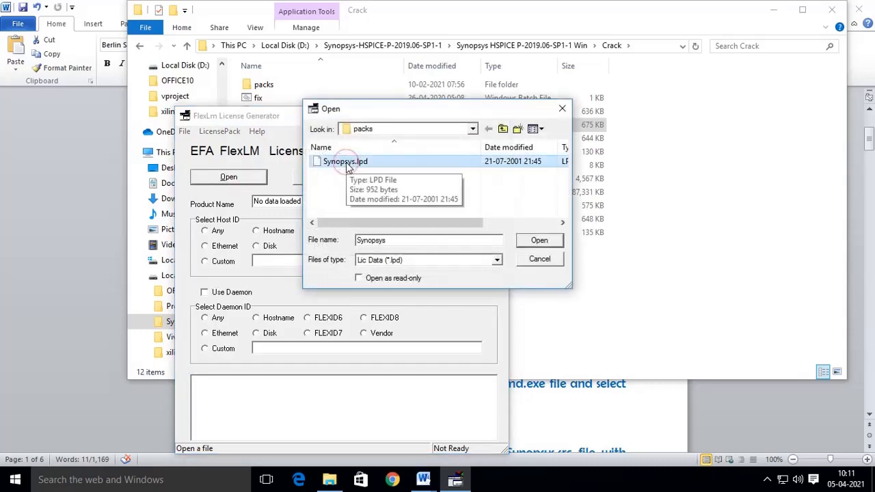
{"action": "left_click", "coordinate": [539, 241]}
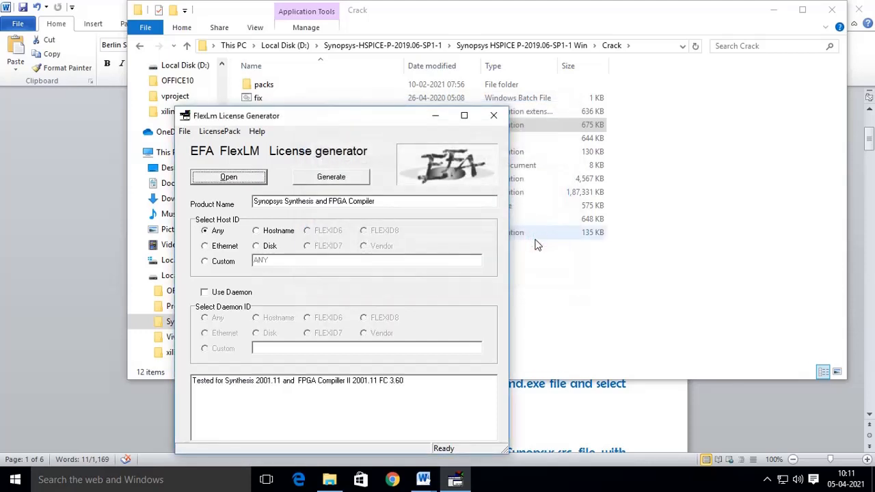
Select Hostname as the host ID, switch it to Custom and copy the computer name from the field.
{"action": "left_click", "coordinate": [256, 231]}
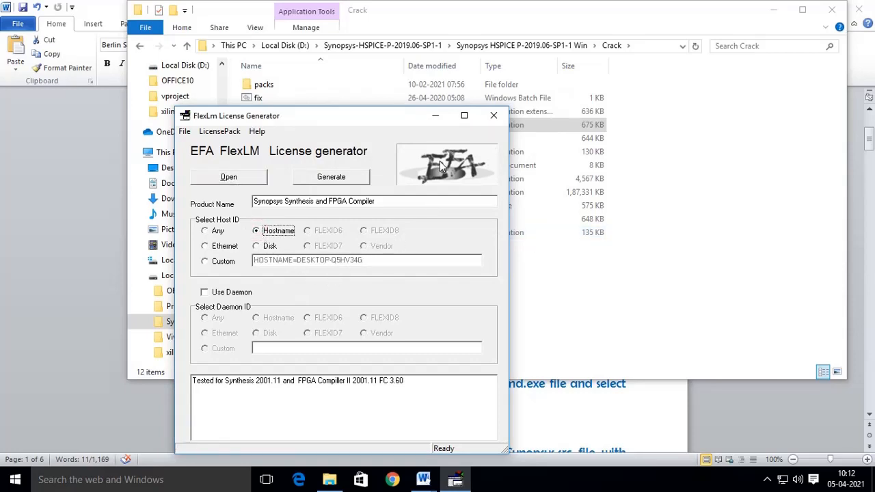
{"action": "left_click", "coordinate": [205, 261]}
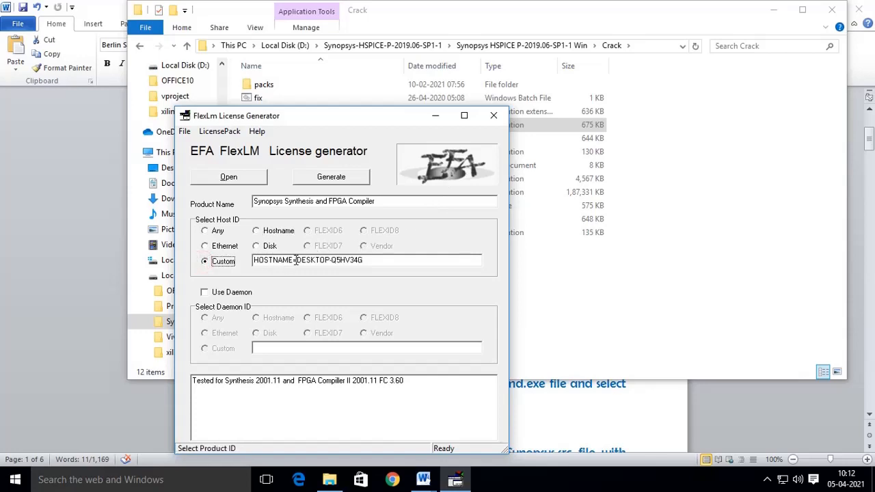
{"action": "left_click_drag", "start_coordinate": [295, 261], "coordinate": [339, 260]}
{"action": "right_click", "coordinate": [339, 261]}
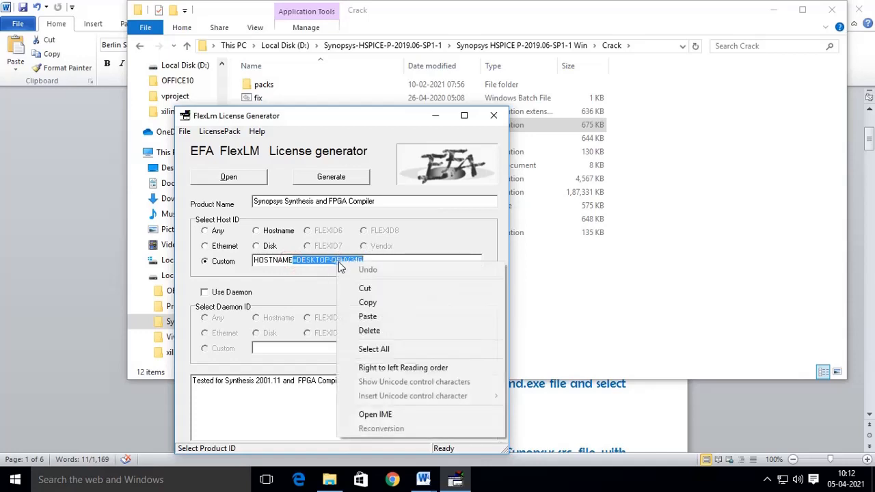
{"action": "left_click", "coordinate": [369, 302]}
Create a blank Word document and paste the copied computer name into it as text only.
{"action": "left_click", "coordinate": [423, 480]}
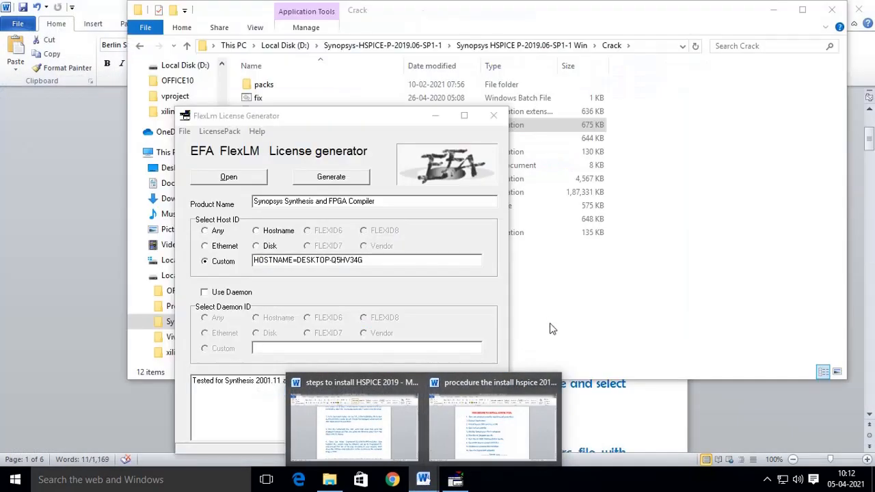
{"action": "left_click", "coordinate": [583, 394]}
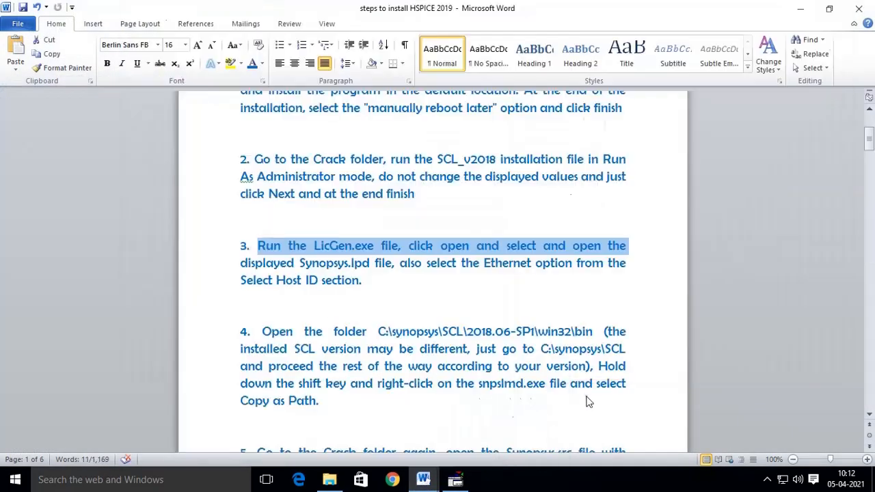
{"action": "left_click", "coordinate": [17, 24]}
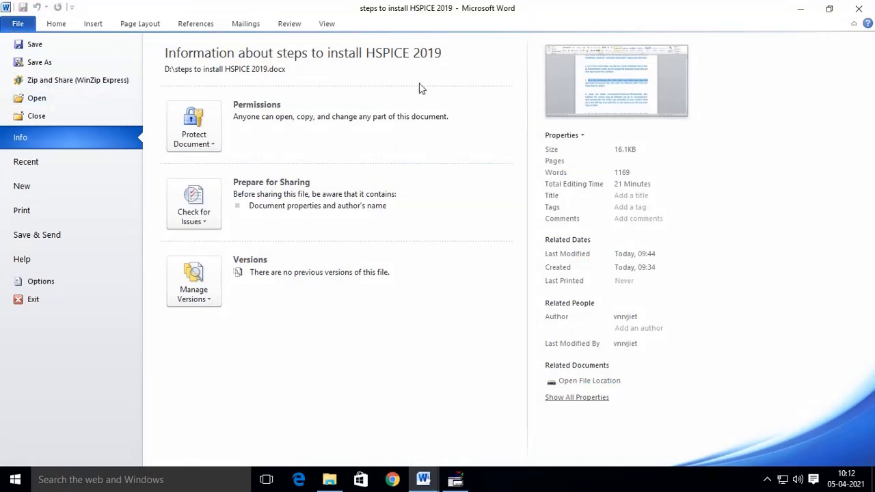
{"action": "left_click", "coordinate": [52, 188]}
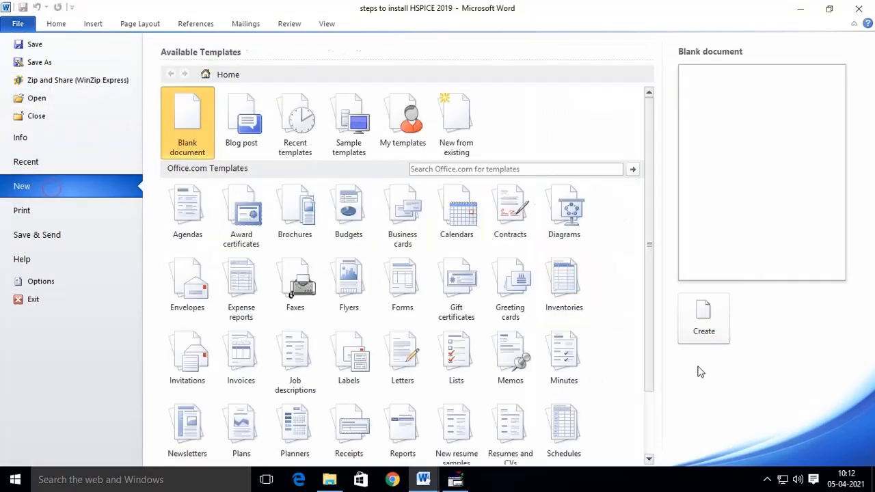
{"action": "left_click", "coordinate": [703, 318]}
{"action": "right_click", "coordinate": [344, 201]}
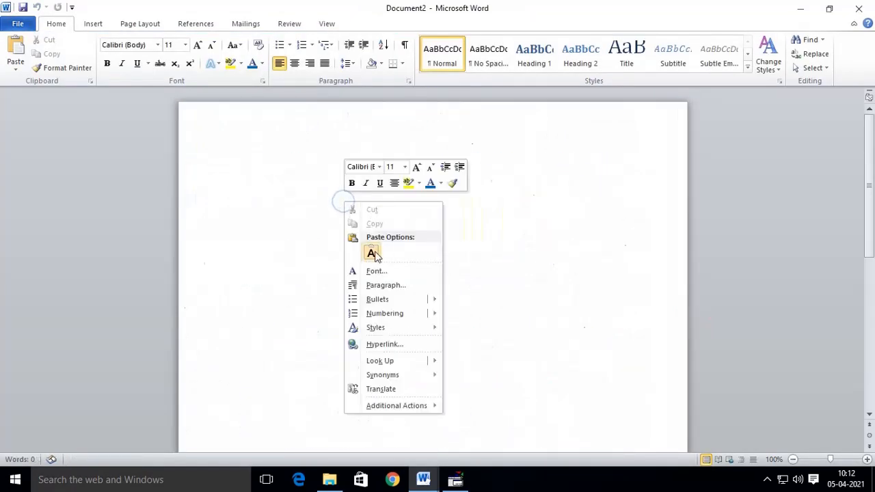
{"action": "left_click", "coordinate": [371, 253]}
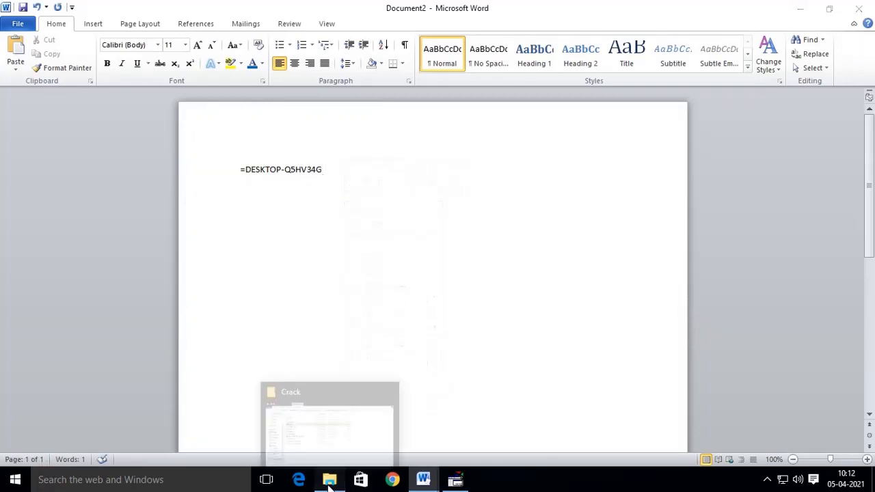
Return to the FlexLm License Generator, select Ethernet as the host ID, switch it to Custom and copy the Ethernet ID.
{"action": "left_click", "coordinate": [334, 483]}
{"action": "left_click", "coordinate": [457, 482]}
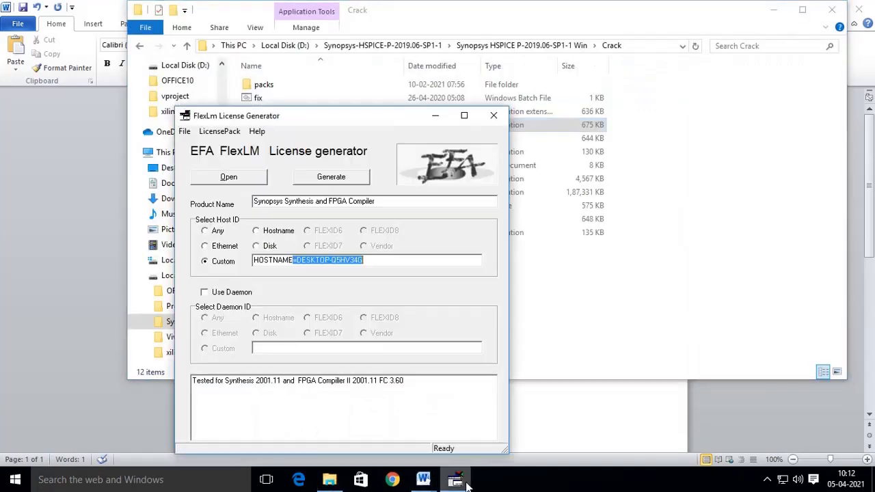
{"action": "left_click", "coordinate": [206, 246]}
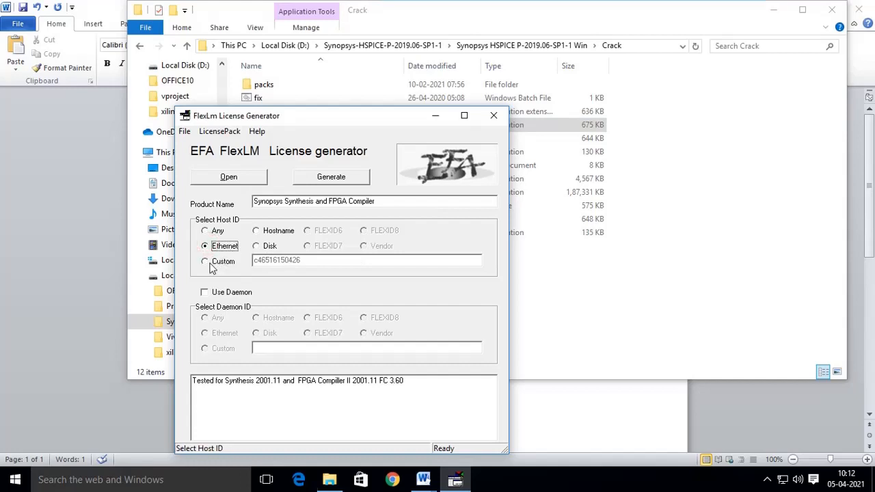
{"action": "left_click", "coordinate": [205, 262]}
{"action": "double_click", "coordinate": [313, 261]}
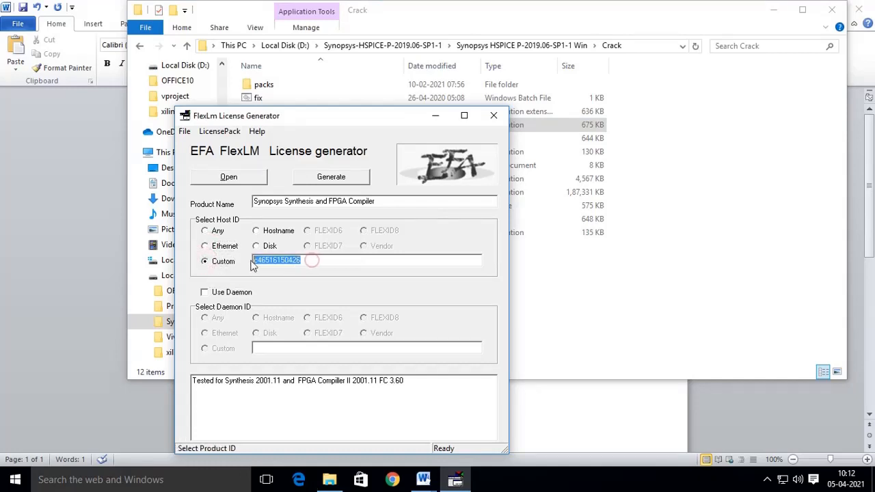
{"action": "right_click", "coordinate": [256, 261]}
{"action": "left_click", "coordinate": [300, 305]}
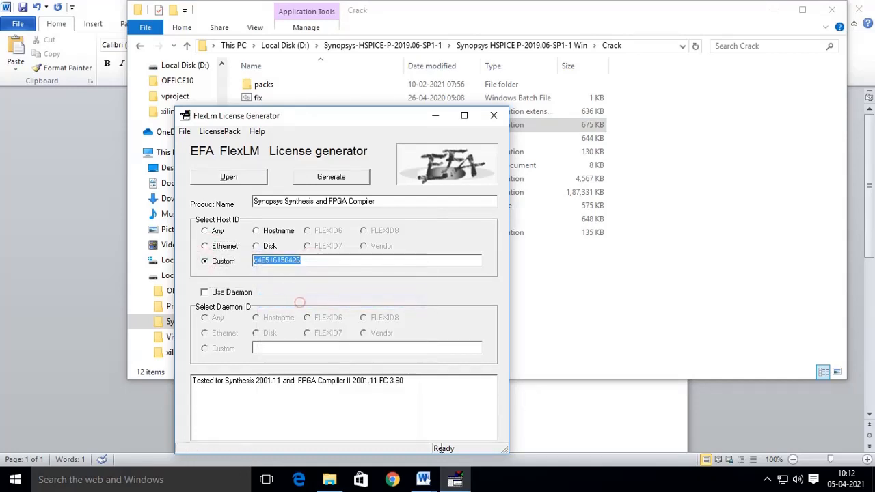
Paste the Ethernet ID as text only on a new line below the computer name in the new Word document.
{"action": "mouse_move", "coordinate": [423, 479]}
{"action": "left_click", "coordinate": [555, 428]}
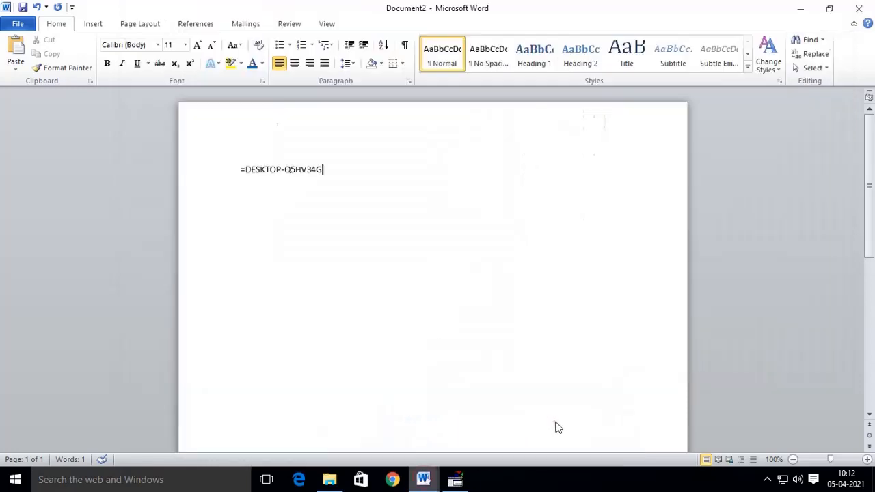
{"action": "key", "text": "Return"}
{"action": "right_click", "coordinate": [278, 194]}
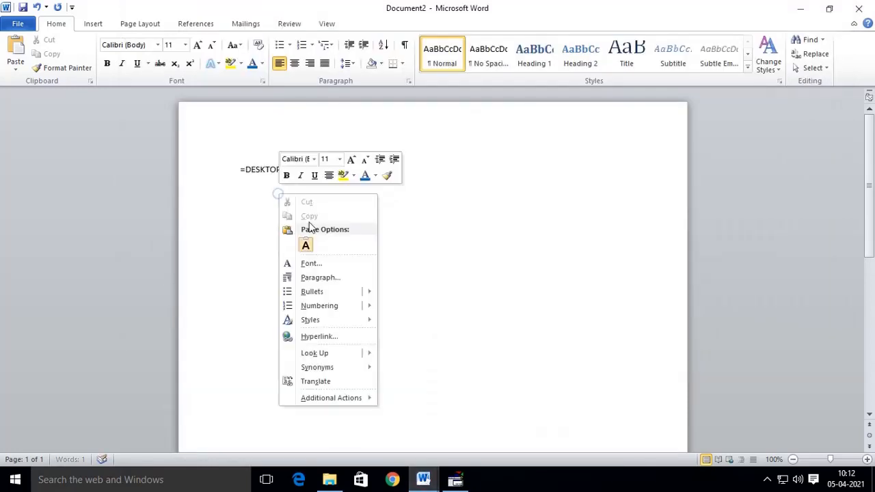
{"action": "left_click", "coordinate": [310, 247]}
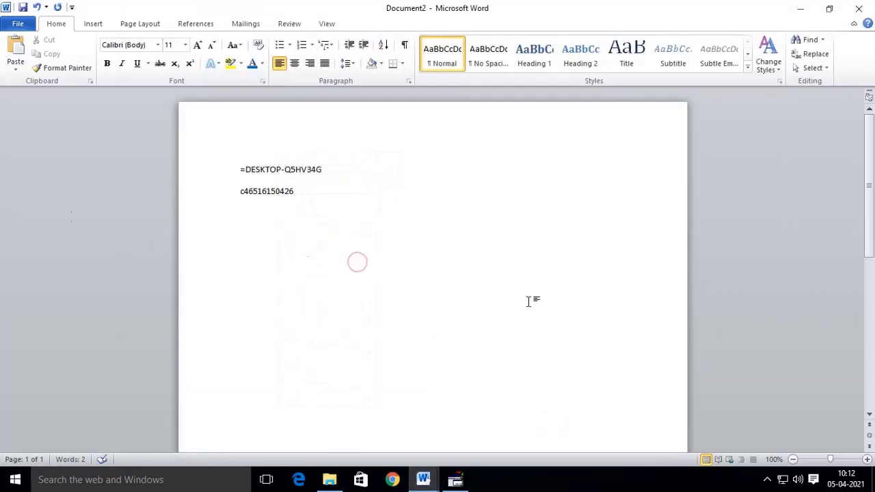
{"action": "left_click", "coordinate": [464, 484]}
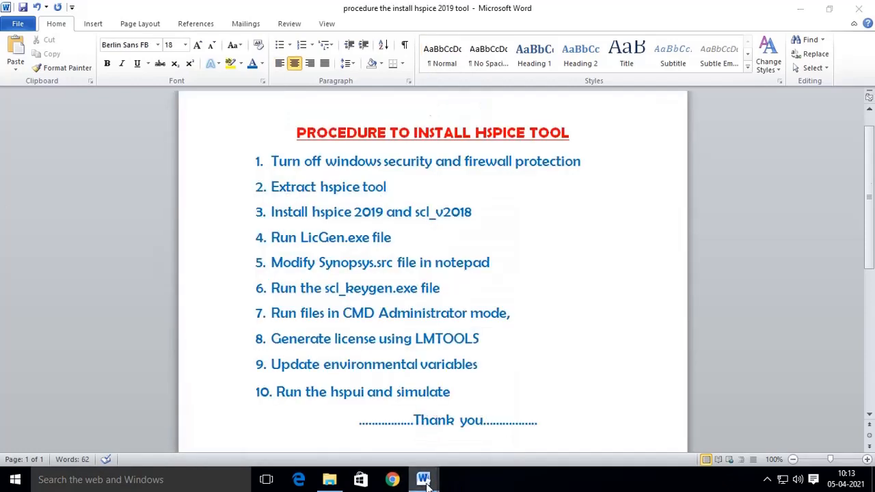
Consult step 4 of the steps to install HSPICE 2019 document and open the folder C:\synopsys\SCL\2018.06-SP1\win32\bin in File Explorer.
{"action": "mouse_move", "coordinate": [423, 479]}
{"action": "left_click", "coordinate": [325, 426]}
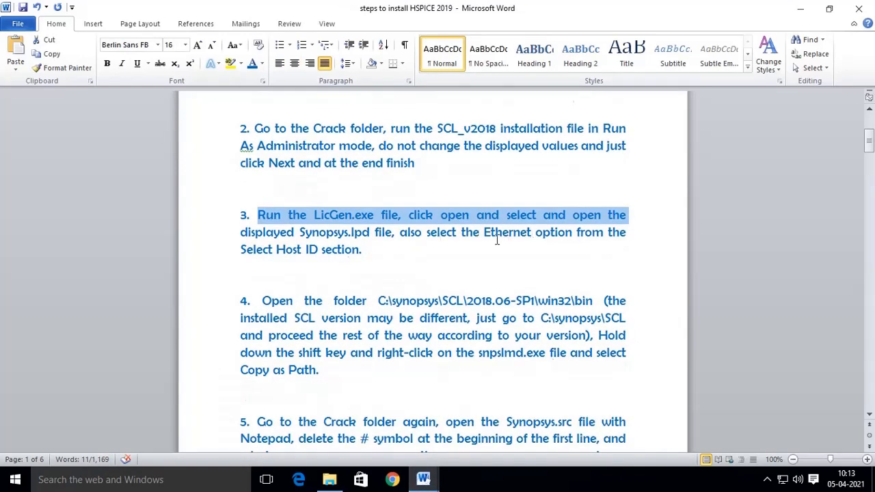
{"action": "scroll", "coordinate": [463, 245], "scroll_direction": "down", "scroll_amount": 1}
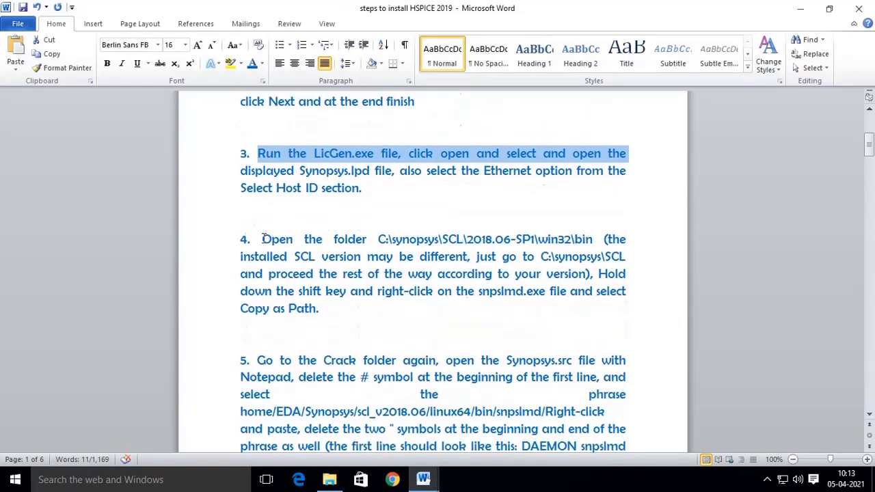
{"action": "left_click_drag", "start_coordinate": [262, 238], "coordinate": [567, 241]}
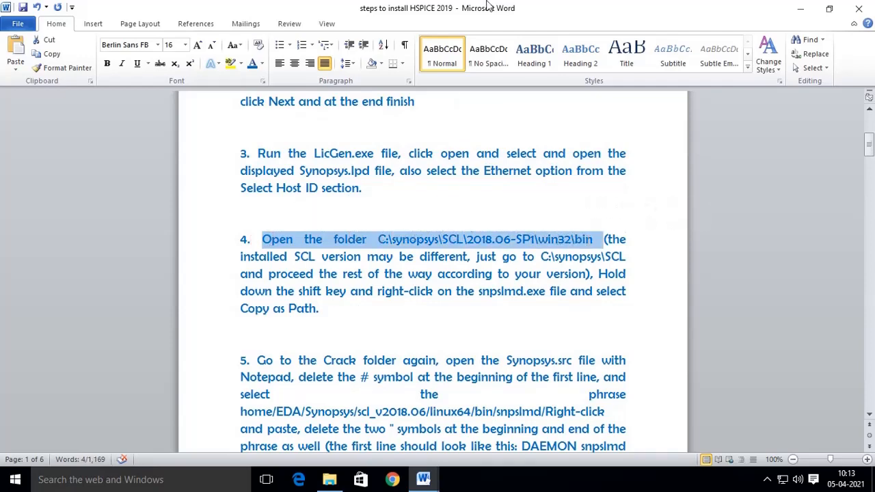
{"action": "left_click", "coordinate": [330, 479]}
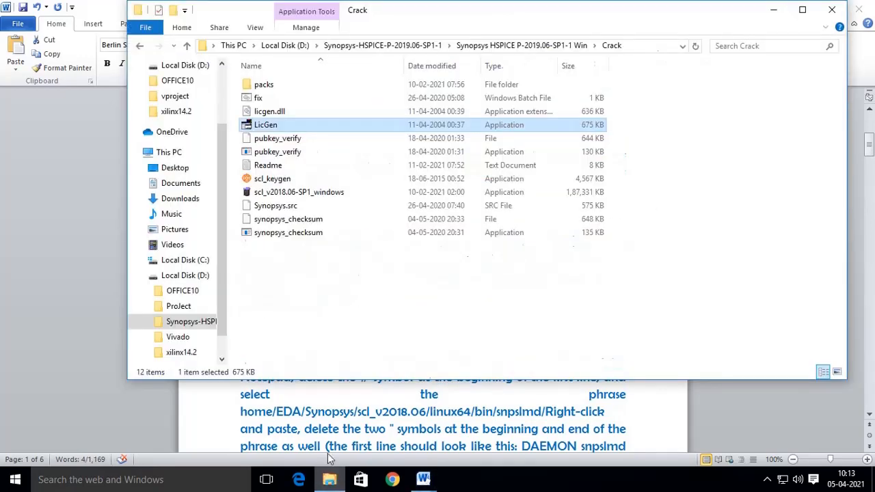
{"action": "left_click", "coordinate": [195, 263]}
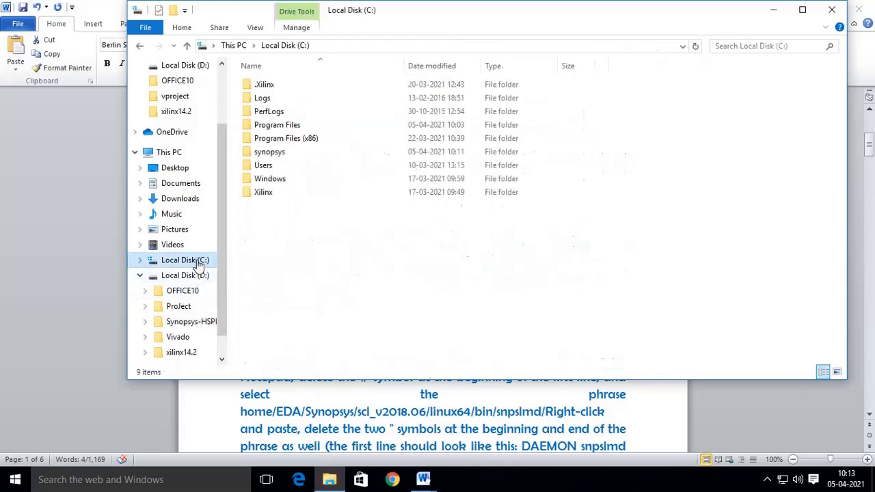
{"action": "double_click", "coordinate": [288, 153]}
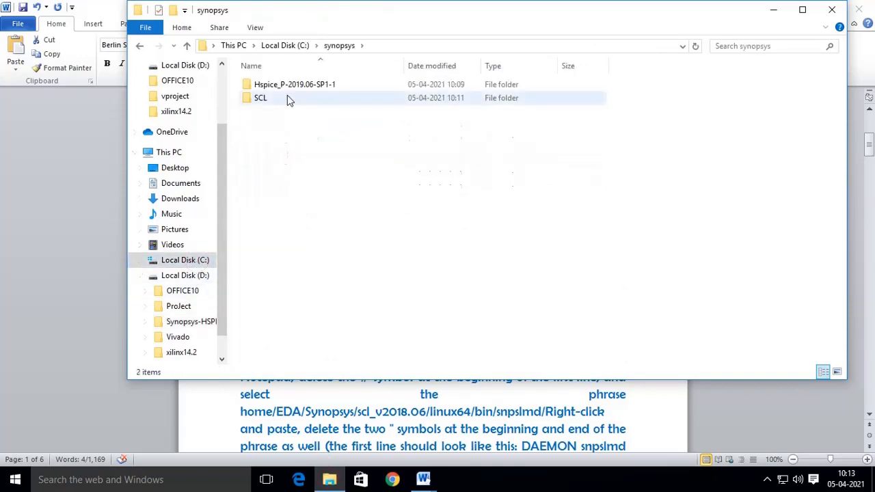
{"action": "double_click", "coordinate": [305, 100]}
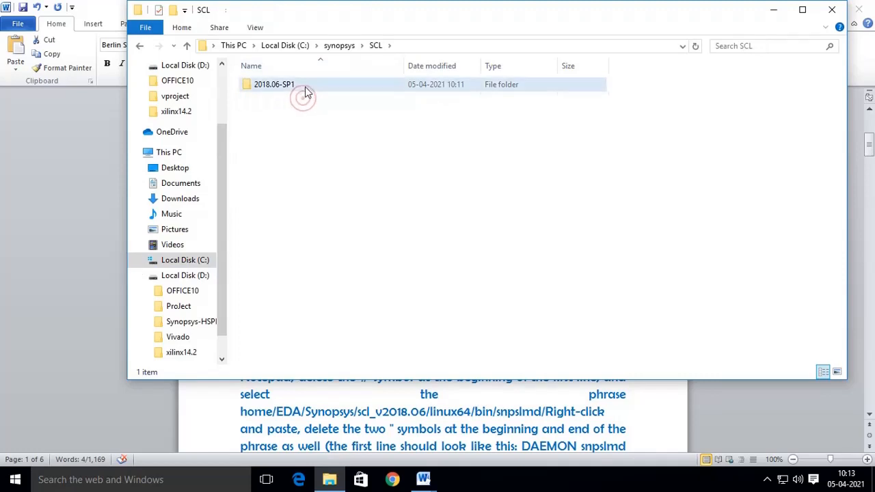
{"action": "double_click", "coordinate": [302, 86]}
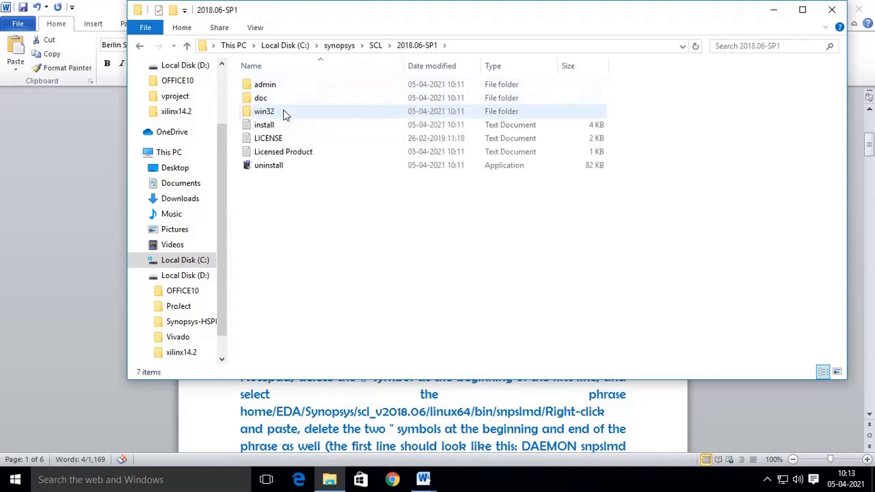
{"action": "double_click", "coordinate": [282, 111]}
{"action": "double_click", "coordinate": [292, 87]}
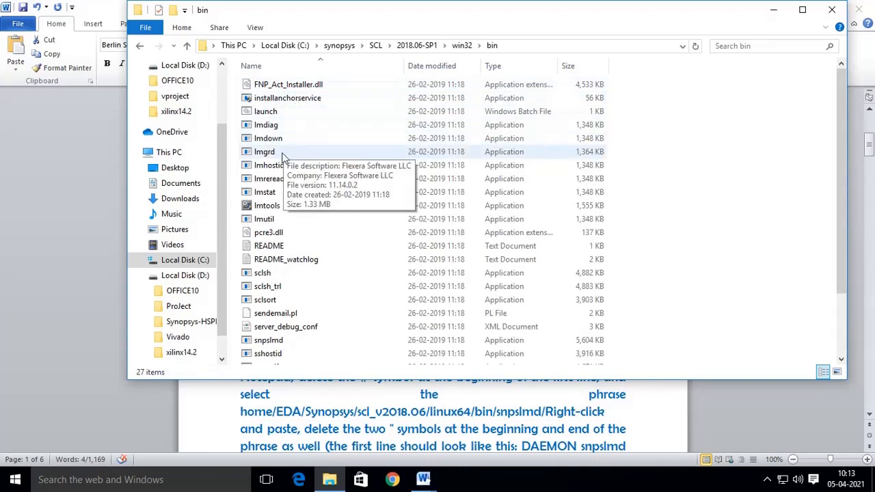
Locate the snpslmd application in the bin folder, copy the folder's full path and minimize File Explorer.
{"action": "scroll", "coordinate": [306, 294], "scroll_direction": "down", "scroll_amount": 2}
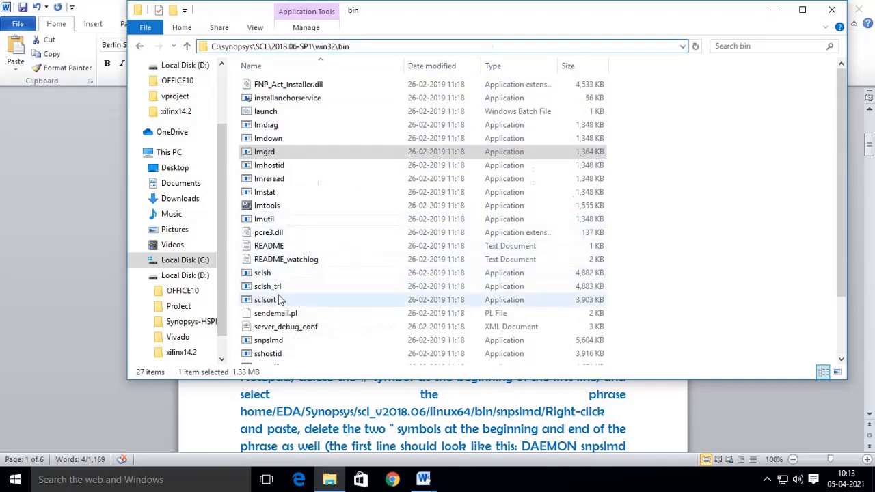
{"action": "left_click", "coordinate": [268, 340]}
{"action": "left_click", "coordinate": [514, 46]}
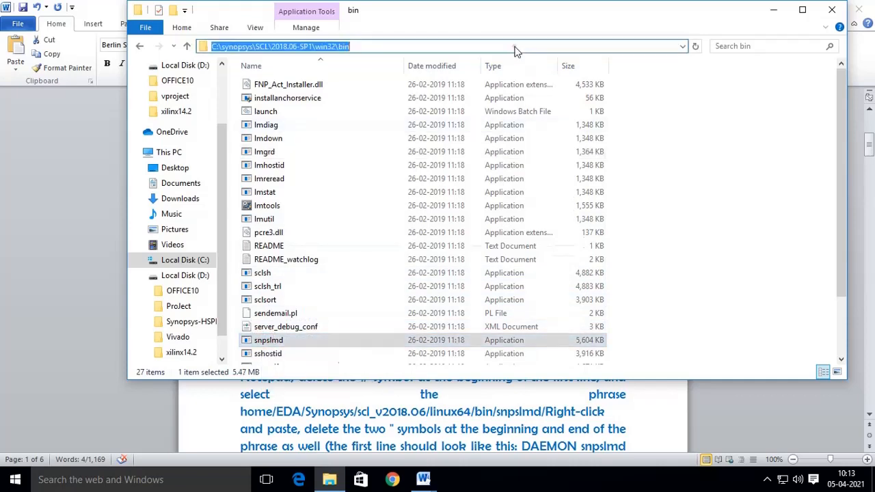
{"action": "right_click", "coordinate": [335, 43]}
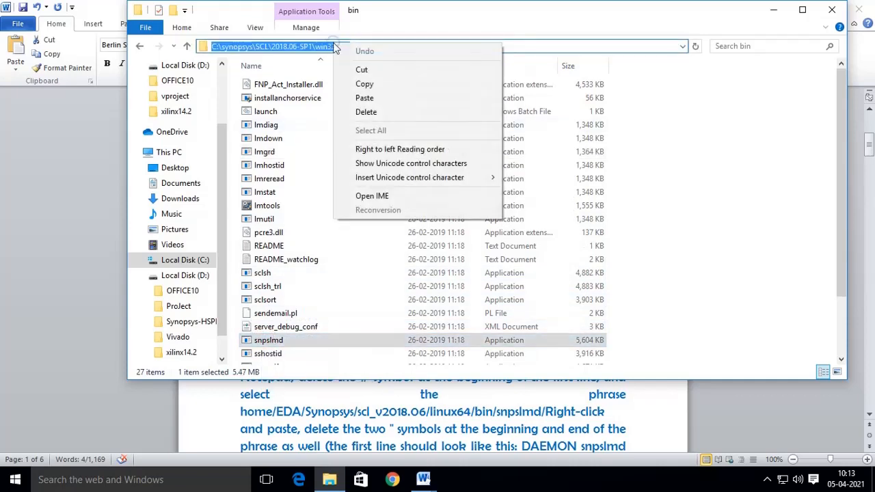
{"action": "left_click", "coordinate": [370, 85]}
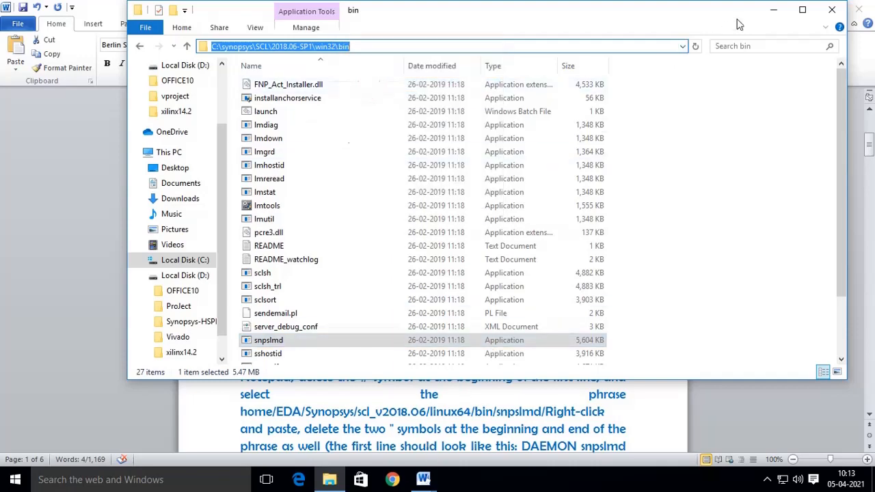
{"action": "left_click", "coordinate": [774, 15]}
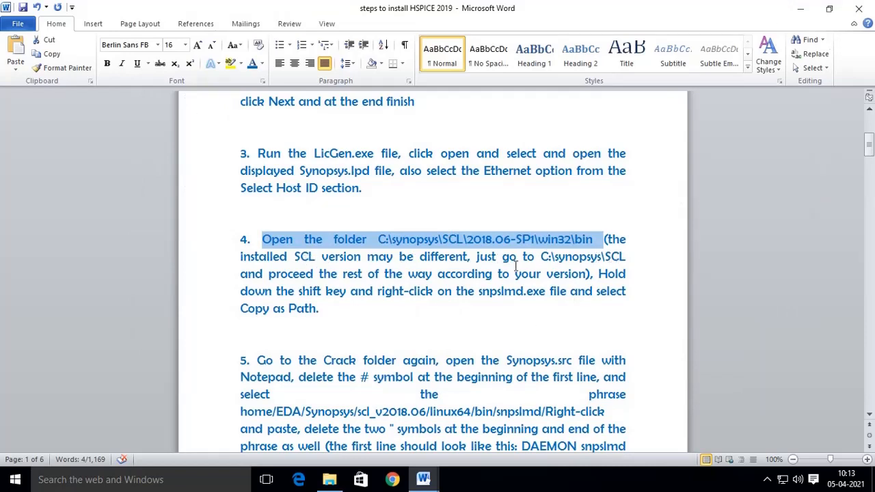
Consult step 5 of the install document and open Synopsys.src from the Crack folder on drive D in Notepad++.
{"action": "left_click_drag", "start_coordinate": [270, 274], "coordinate": [524, 274]}
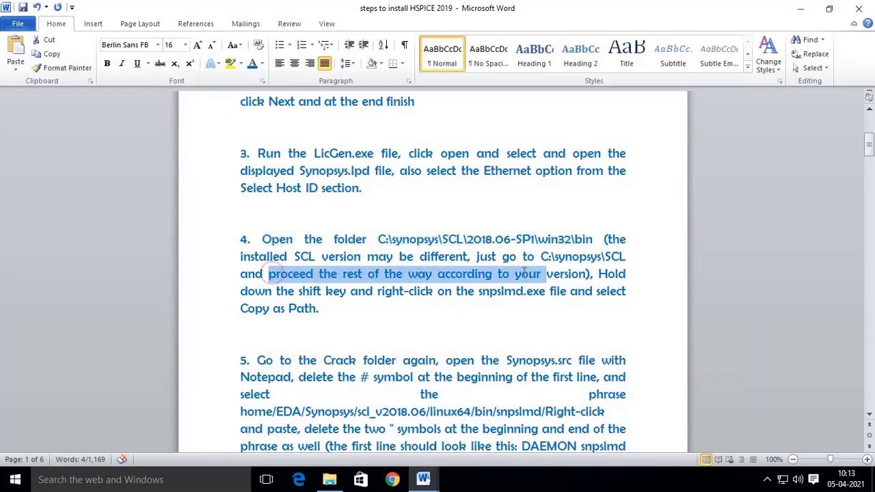
{"action": "scroll", "coordinate": [520, 291], "scroll_direction": "down", "scroll_amount": 2}
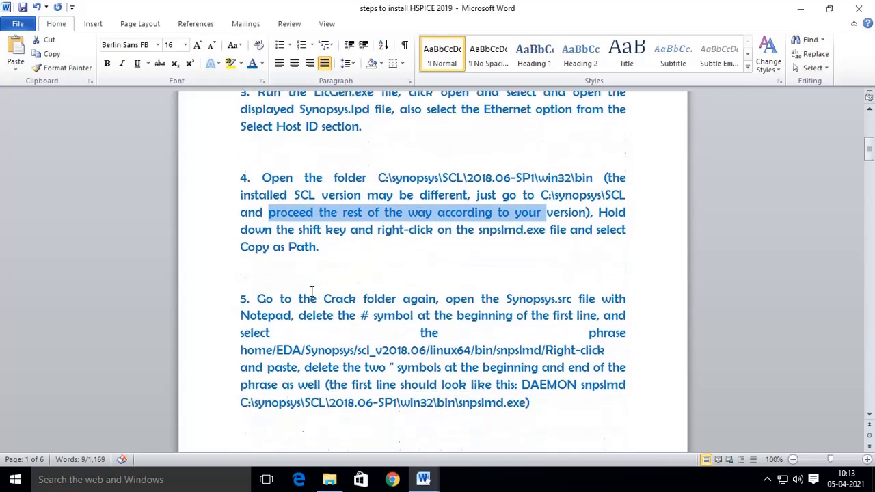
{"action": "left_click_drag", "start_coordinate": [261, 299], "coordinate": [374, 299]}
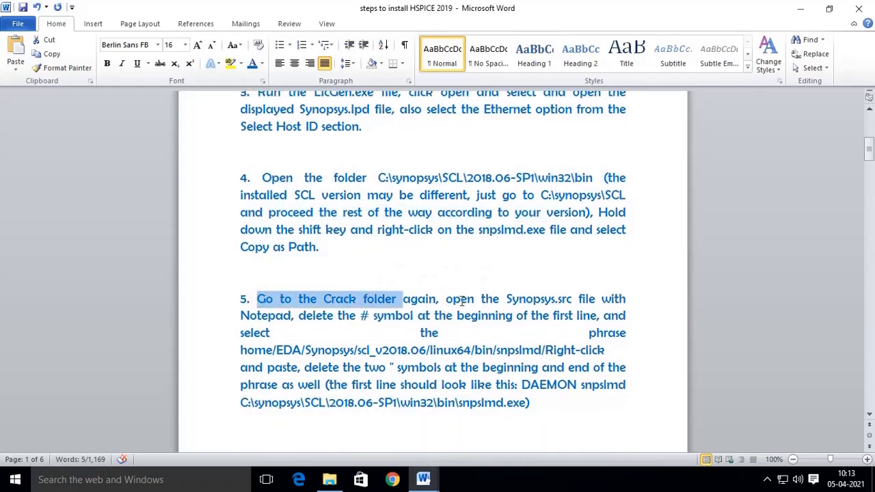
{"action": "left_click_drag", "start_coordinate": [507, 299], "coordinate": [577, 299]}
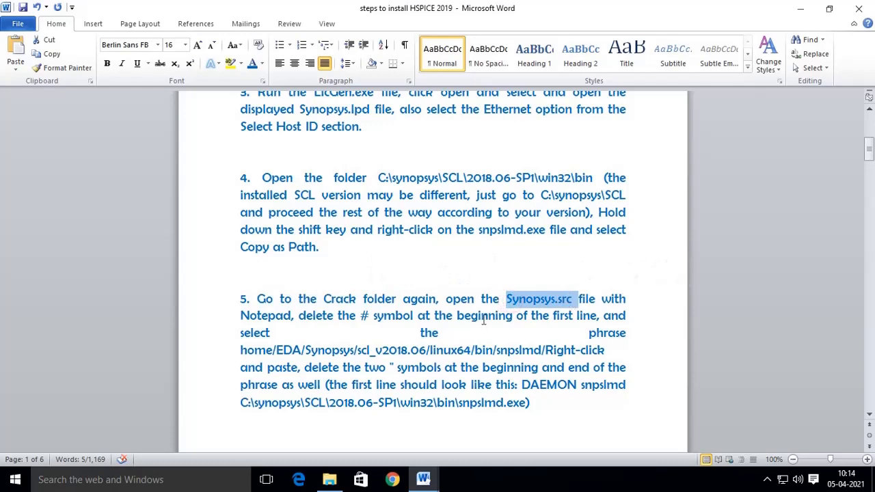
{"action": "left_click", "coordinate": [330, 479]}
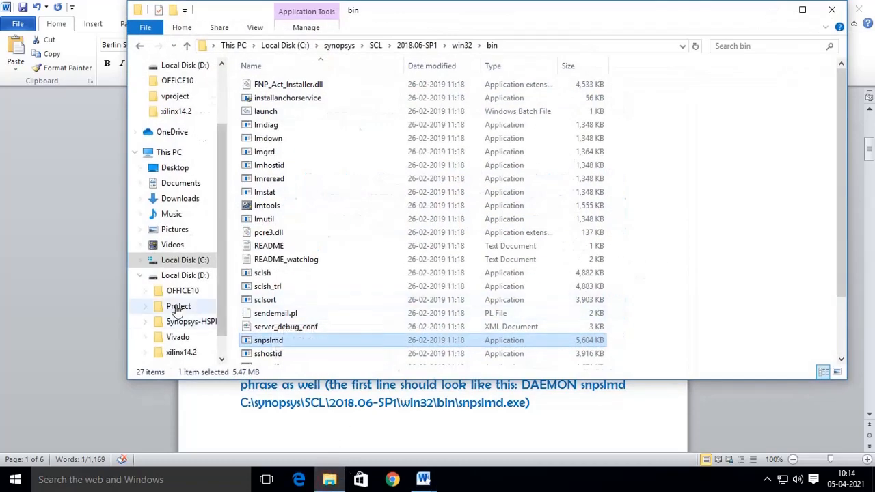
{"action": "left_click", "coordinate": [184, 275]}
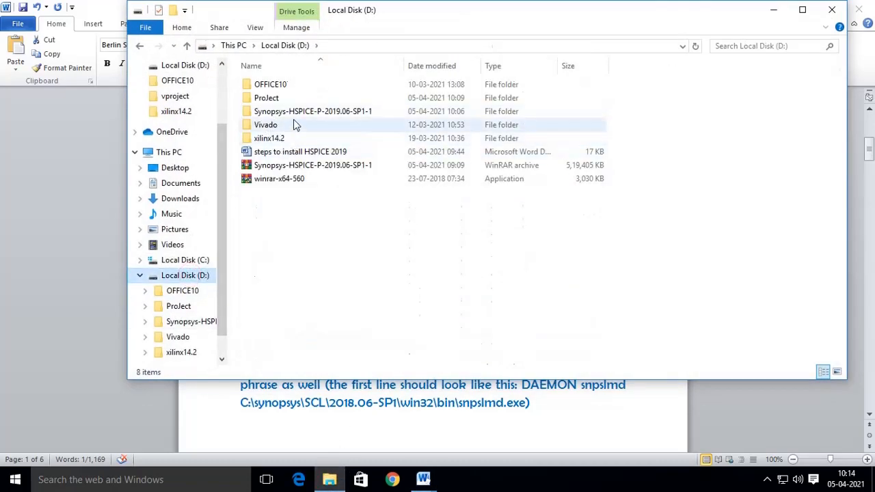
{"action": "double_click", "coordinate": [296, 117]}
{"action": "double_click", "coordinate": [287, 86]}
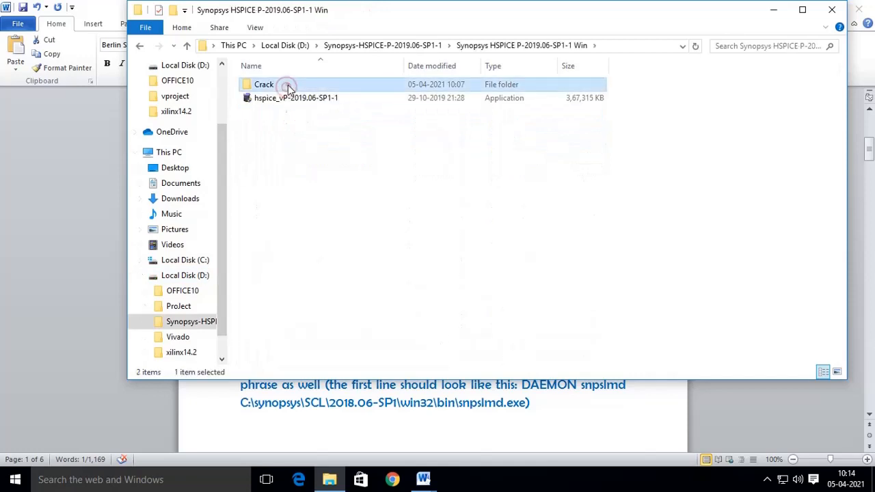
{"action": "double_click", "coordinate": [288, 85]}
{"action": "left_click", "coordinate": [288, 208]}
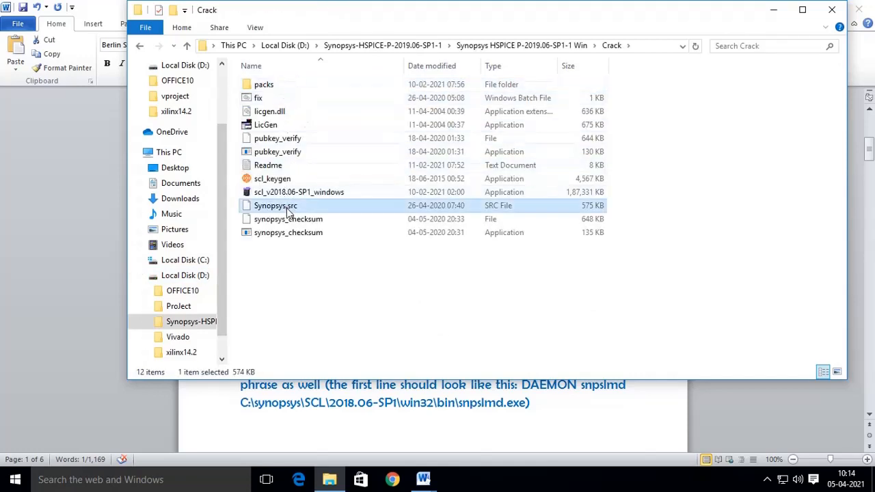
{"action": "right_click", "coordinate": [287, 207]}
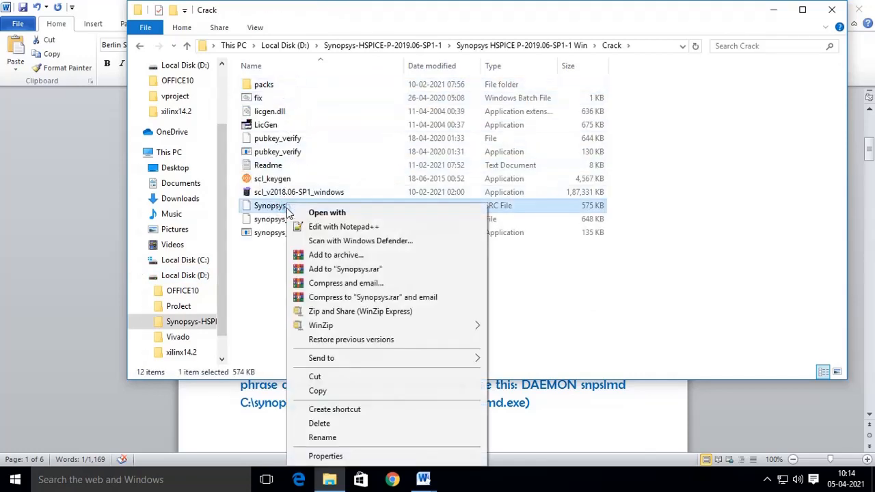
{"action": "left_click", "coordinate": [346, 227]}
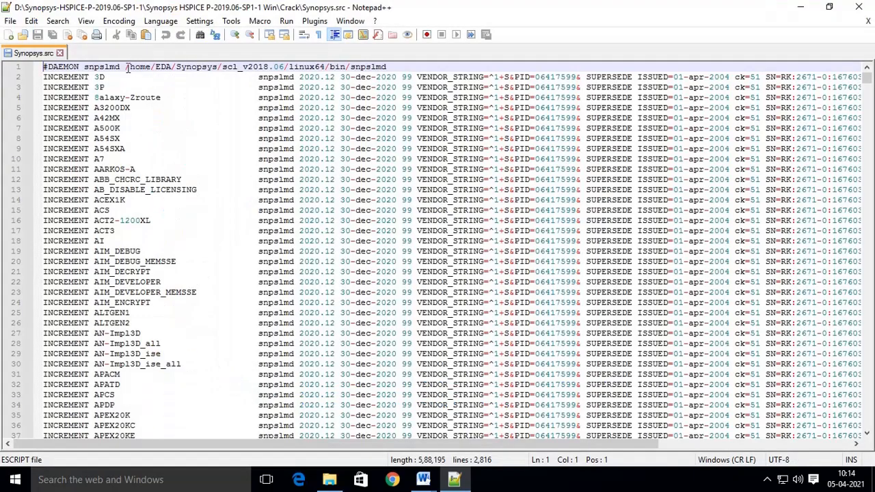
Replace the Linux daemon path on the first line with the copied path, making it C:\synopsys\SCL\2018.06-SP1\win32\bin\snpslmd.exe.
{"action": "left_click_drag", "start_coordinate": [125, 66], "coordinate": [349, 67]}
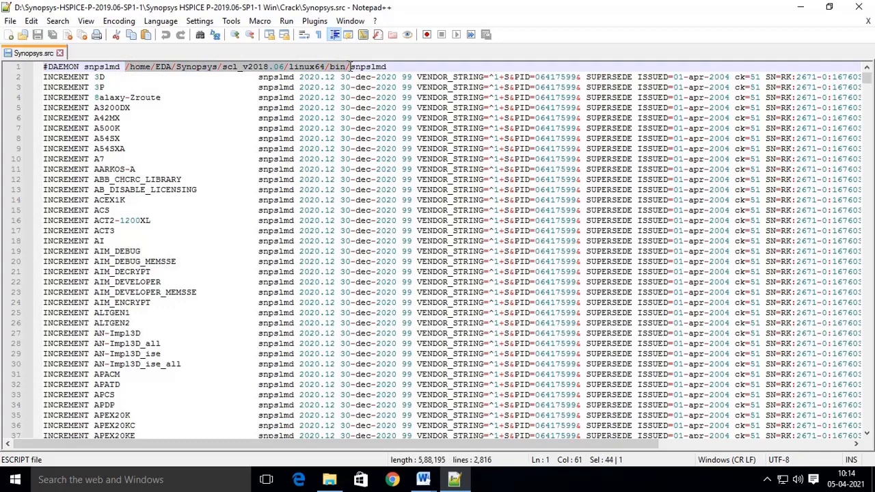
{"action": "right_click", "coordinate": [304, 67]}
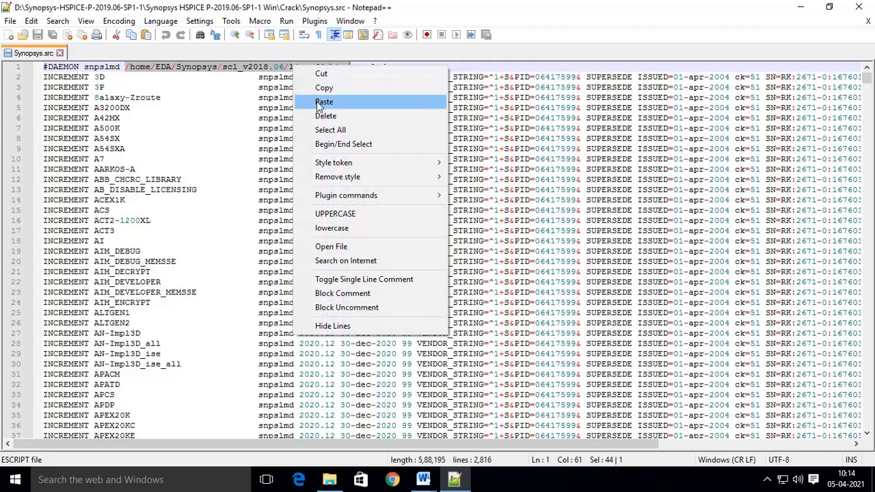
{"action": "left_click", "coordinate": [318, 101]}
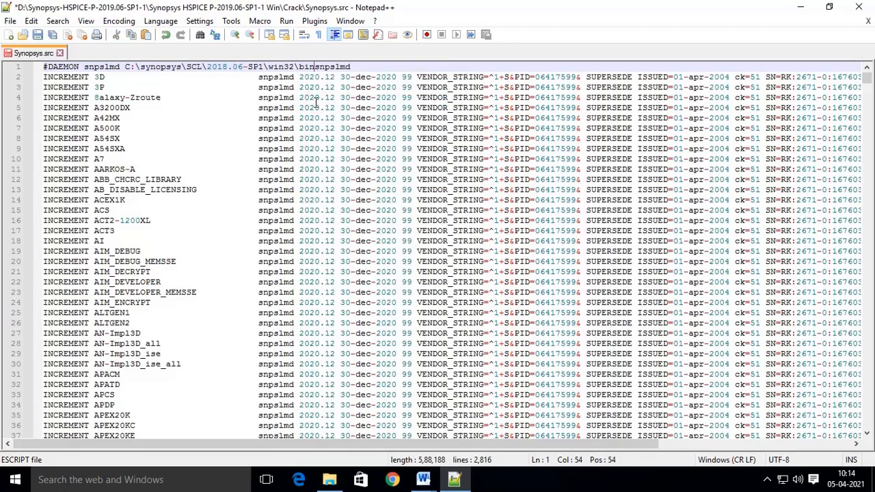
{"action": "type", "text": "\\snpslmd.exe"}
Delete the # symbol before DAEMON at the start of the first line and save Synopsys.src.
{"action": "key", "text": "Left"}
{"action": "key", "text": "Left"}
{"action": "key", "text": "Left"}
{"action": "key", "text": "Left"}
{"action": "key", "text": "Left"}
{"action": "key", "text": "Left"}
{"action": "key", "text": "Left"}
{"action": "key", "text": "Left"}
{"action": "key", "text": "Left"}
{"action": "key", "text": "Left"}
{"action": "key", "text": "Left"}
{"action": "key", "text": "Left"}
{"action": "key", "text": "Left"}
{"action": "key", "text": "Left"}
{"action": "key", "text": "Left"}
{"action": "key", "text": "Left"}
{"action": "key", "text": "Left"}
{"action": "key", "text": "Left"}
{"action": "key", "text": "Left"}
{"action": "key", "text": "Left"}
{"action": "key", "text": "Left"}
{"action": "key", "text": "Left"}
{"action": "key", "text": "Left"}
{"action": "key", "text": "Left"}
{"action": "key", "text": "Left"}
{"action": "key", "text": "Left"}
{"action": "key", "text": "Left"}
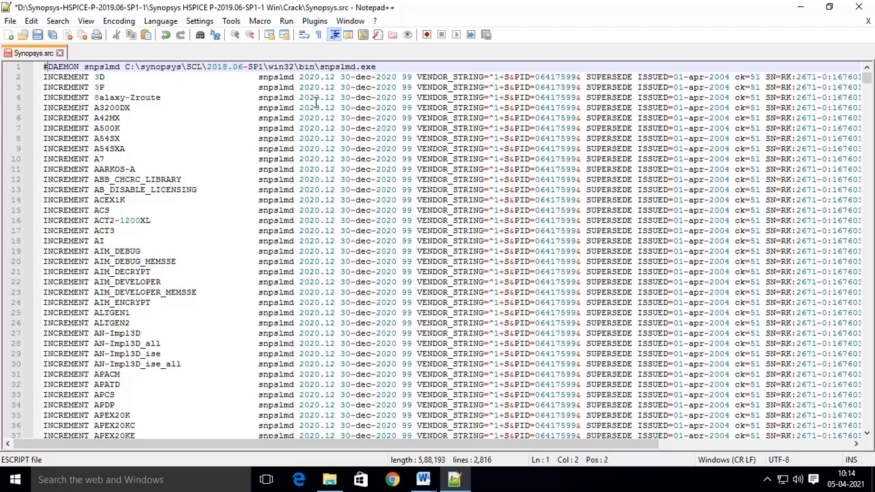
{"action": "key", "text": "BackSpace"}
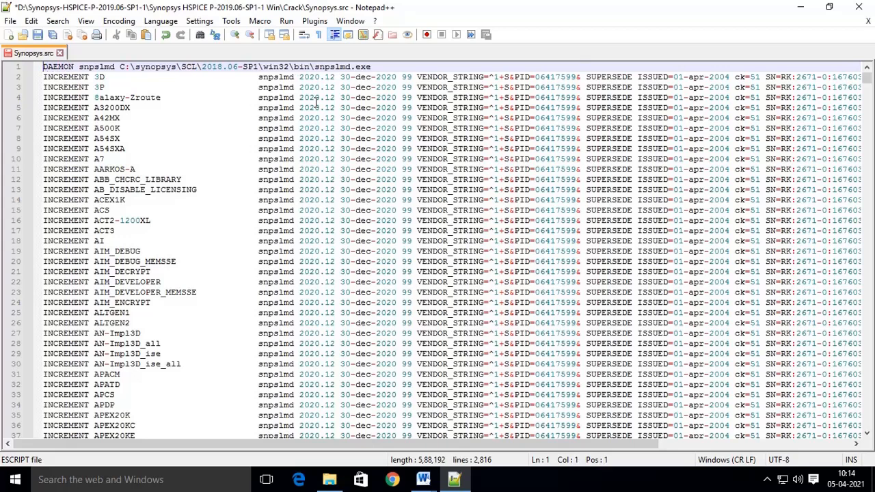
{"action": "left_click", "coordinate": [36, 36]}
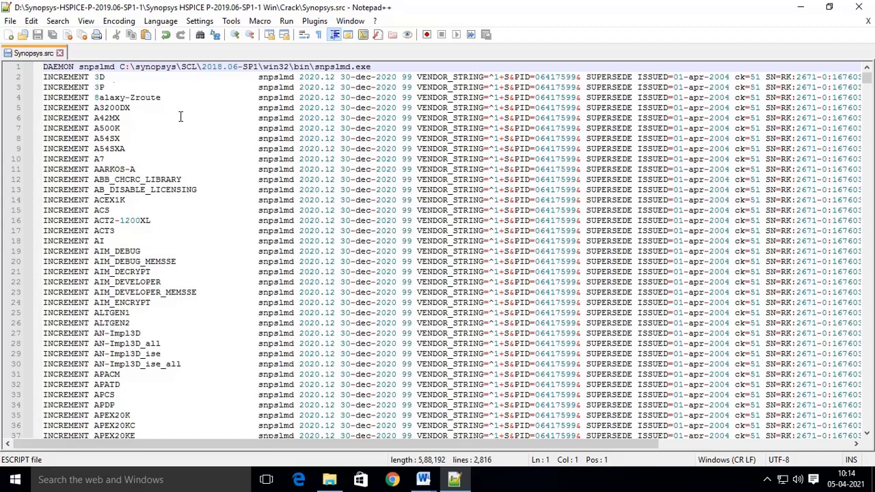
Review step 5 of the install document and compare its expected DAEMON line with the first line of Synopsys.src in Notepad++.
{"action": "key", "text": "alt+Tab"}
{"action": "left_click", "coordinate": [462, 330]}
{"action": "scroll", "coordinate": [462, 329], "scroll_direction": "down", "scroll_amount": 1}
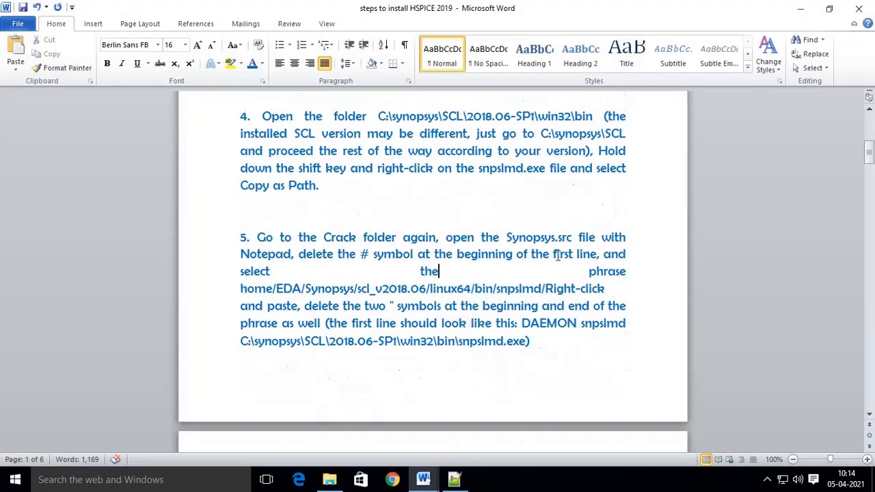
{"action": "left_click_drag", "start_coordinate": [242, 289], "coordinate": [605, 290]}
{"action": "scroll", "coordinate": [327, 271], "scroll_direction": "down", "scroll_amount": 1}
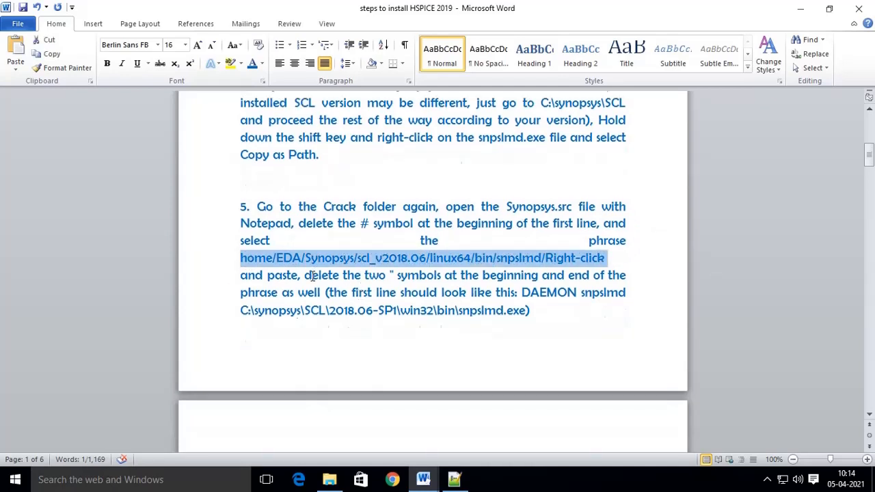
{"action": "left_click_drag", "start_coordinate": [304, 276], "coordinate": [590, 277]}
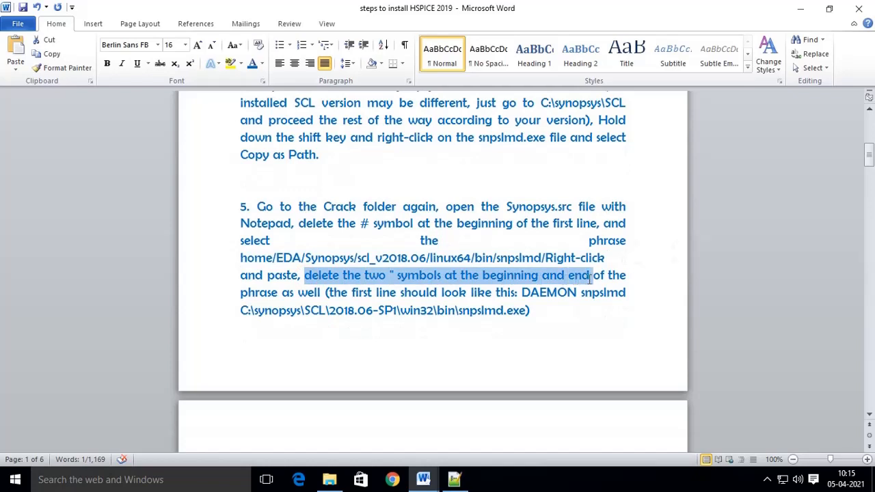
{"action": "scroll", "coordinate": [361, 327], "scroll_direction": "down", "scroll_amount": 1}
{"action": "left_click", "coordinate": [270, 298]}
{"action": "left_click_drag", "start_coordinate": [239, 279], "coordinate": [525, 279]}
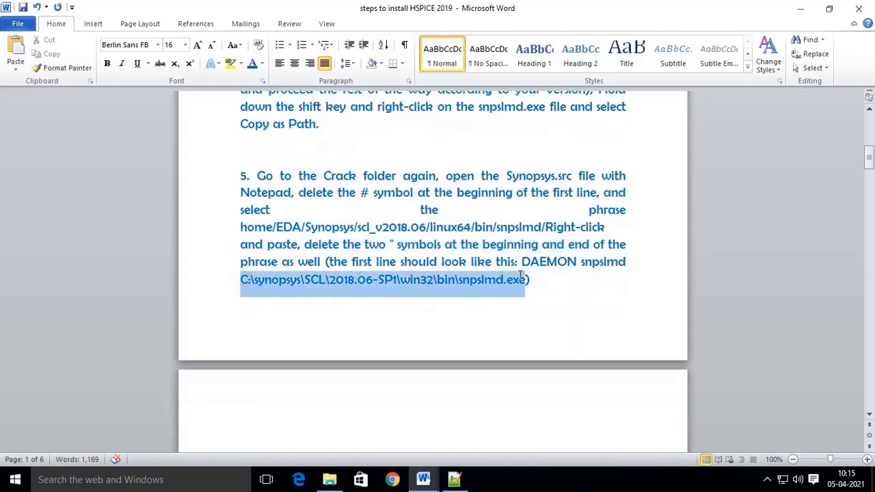
{"action": "left_click", "coordinate": [456, 480]}
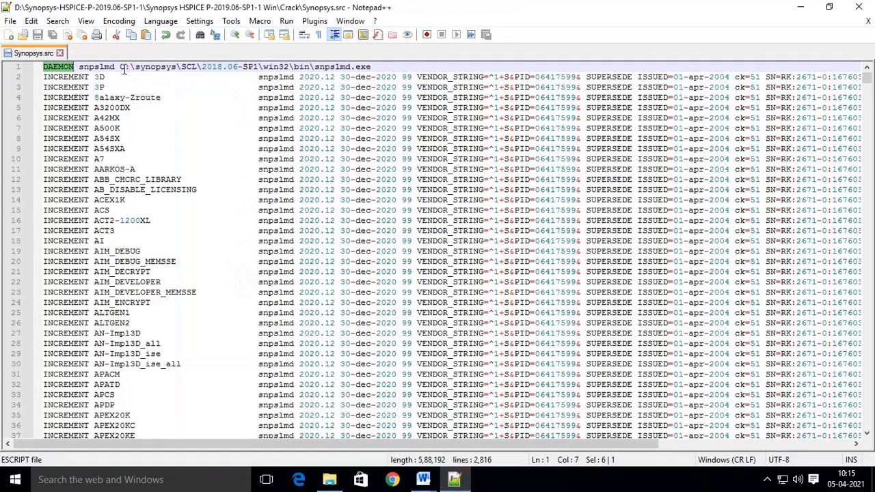
Check the daemon path on the first line of Synopsys.src and read step 6 of the install document in Word.
{"action": "left_click_drag", "start_coordinate": [121, 67], "coordinate": [371, 63]}
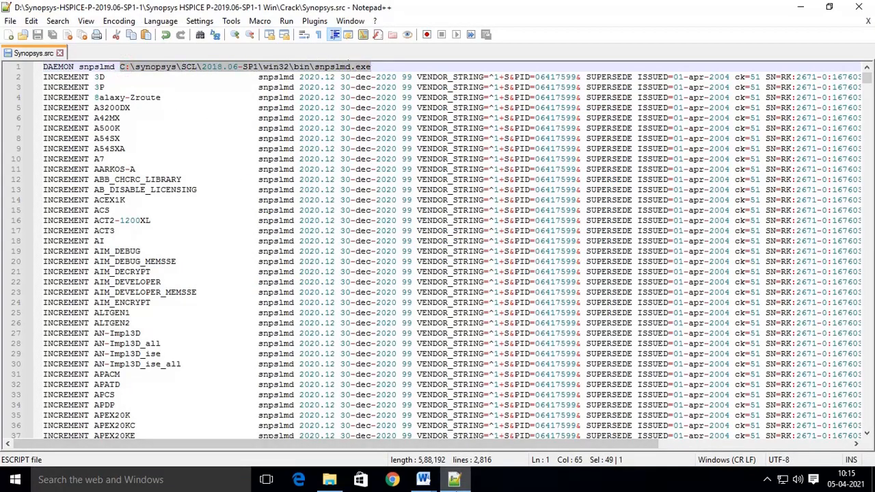
{"action": "left_click", "coordinate": [455, 481]}
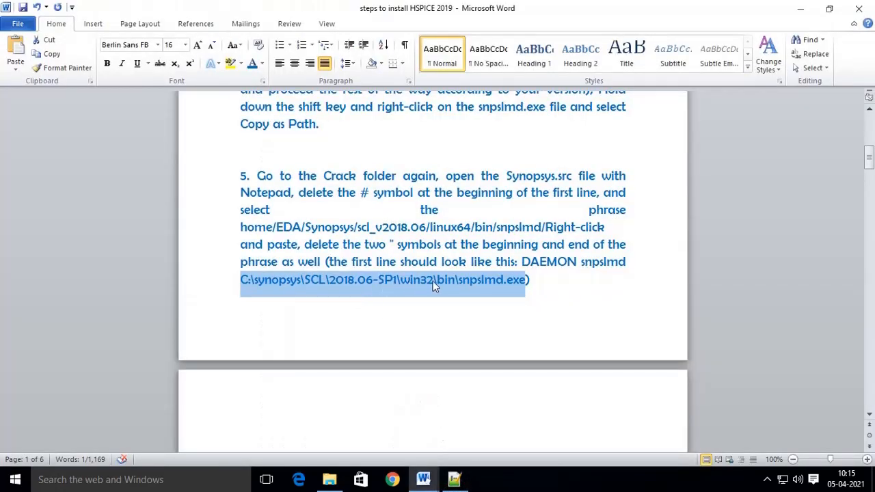
{"action": "scroll", "coordinate": [458, 306], "scroll_direction": "down", "scroll_amount": 3}
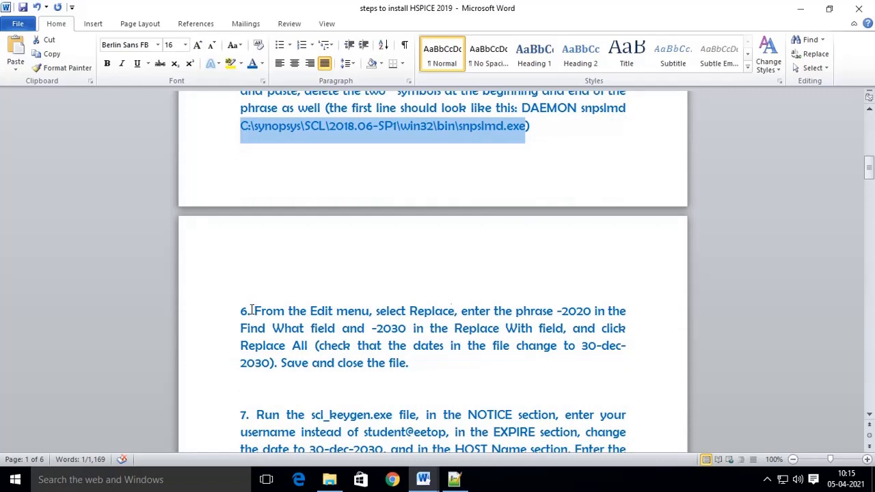
{"action": "left_click_drag", "start_coordinate": [254, 311], "coordinate": [359, 303]}
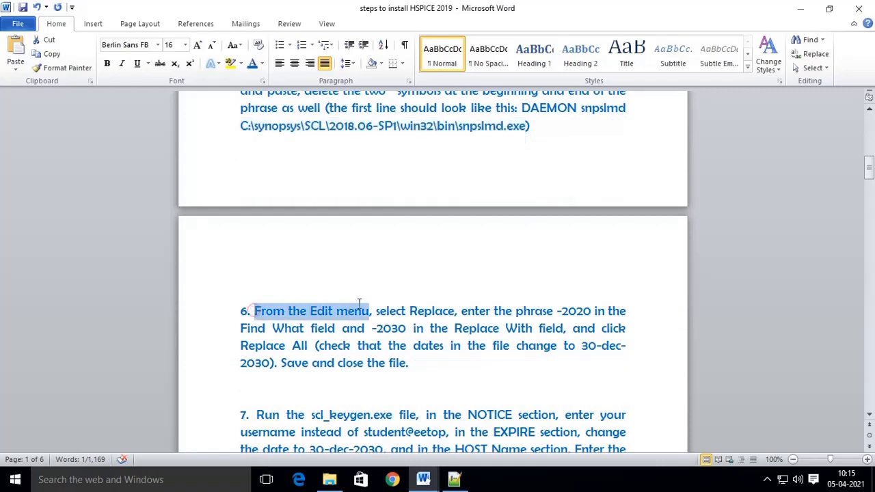
{"action": "left_click_drag", "start_coordinate": [555, 311], "coordinate": [594, 311]}
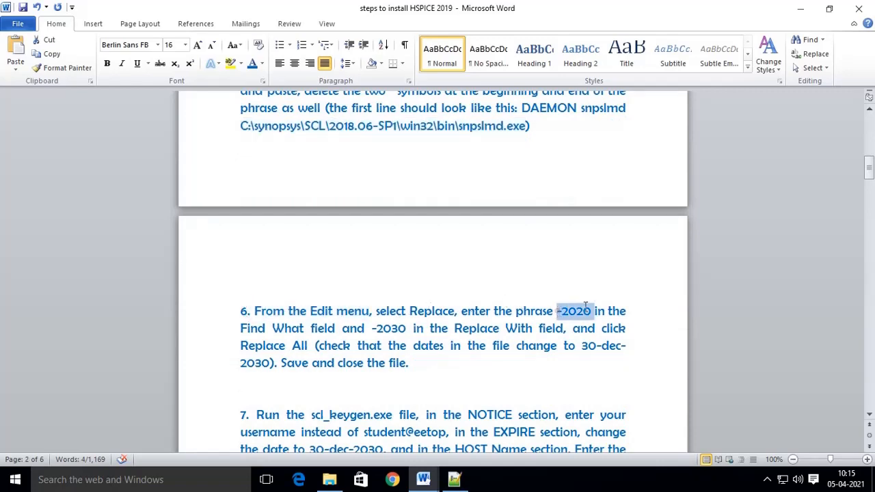
{"action": "left_click_drag", "start_coordinate": [371, 328], "coordinate": [408, 329]}
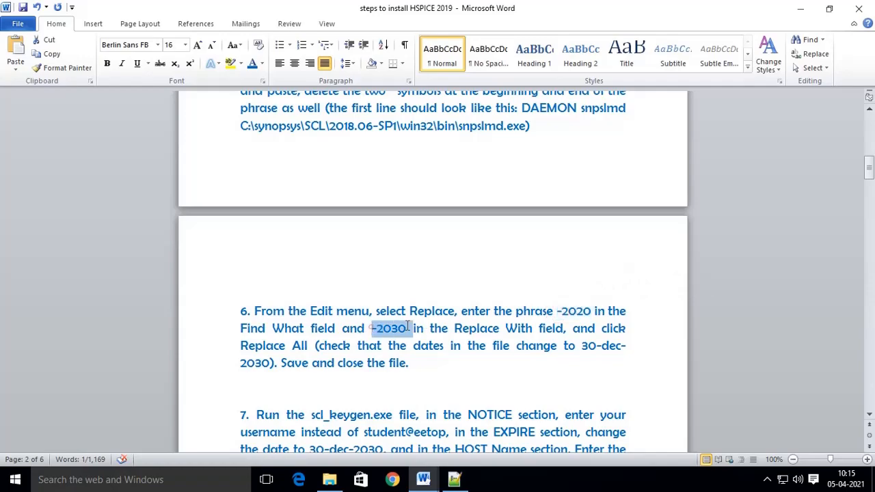
Replace every occurrence of -2020 with -2030 throughout Synopsys.src in Notepad++.
{"action": "left_click", "coordinate": [454, 479]}
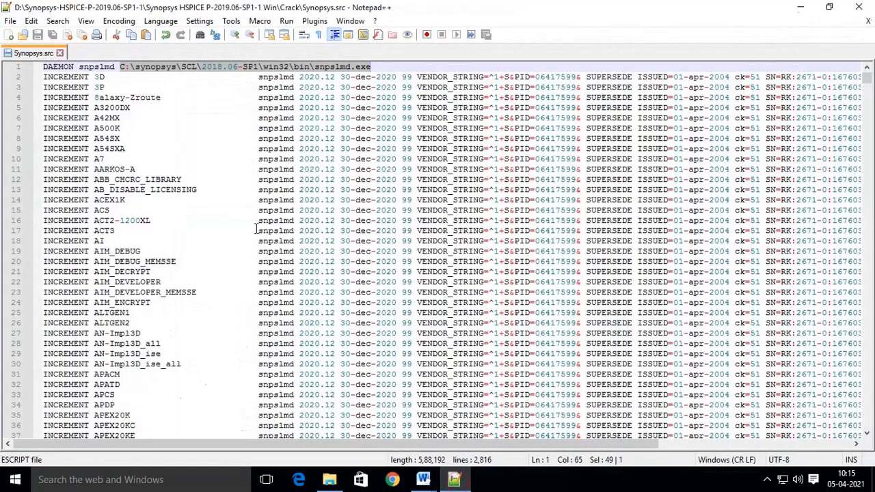
{"action": "left_click", "coordinate": [223, 167]}
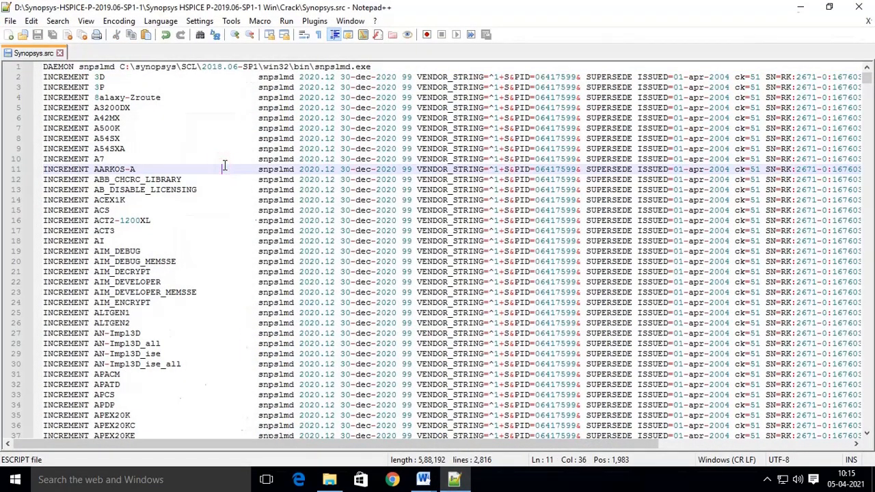
{"action": "key", "text": "ctrl+f"}
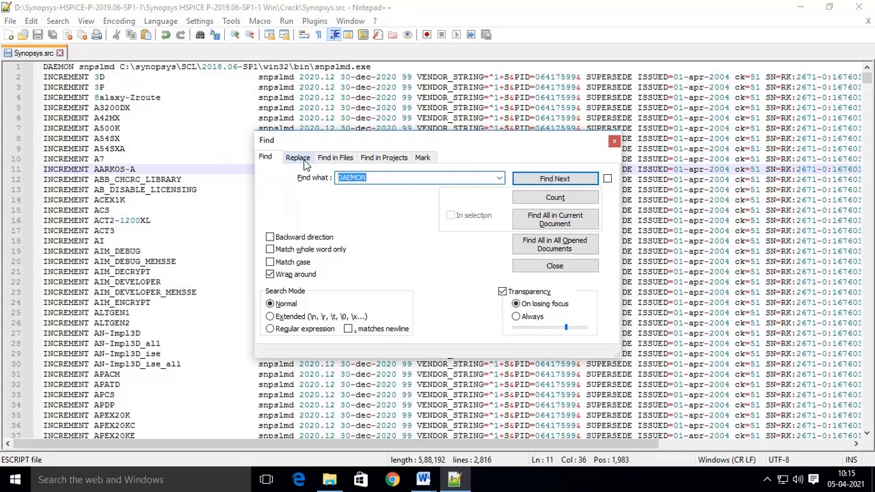
{"action": "left_click", "coordinate": [305, 161]}
{"action": "left_click", "coordinate": [373, 178]}
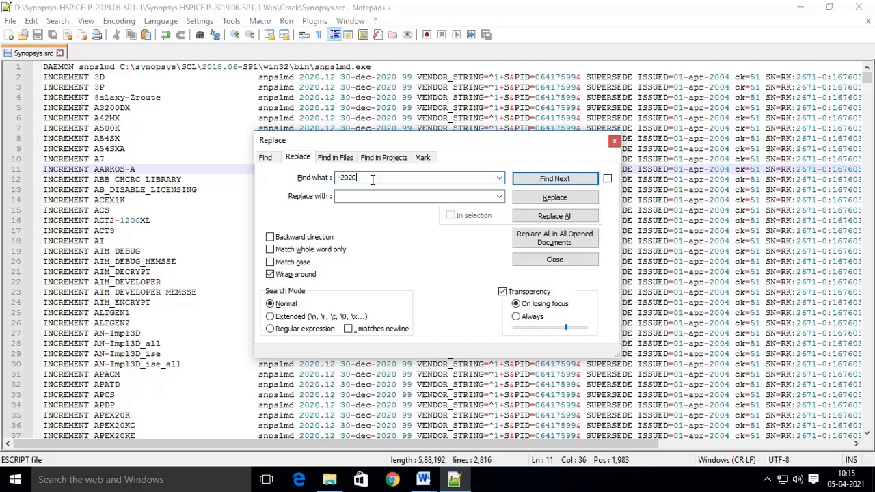
{"action": "left_click", "coordinate": [339, 197]}
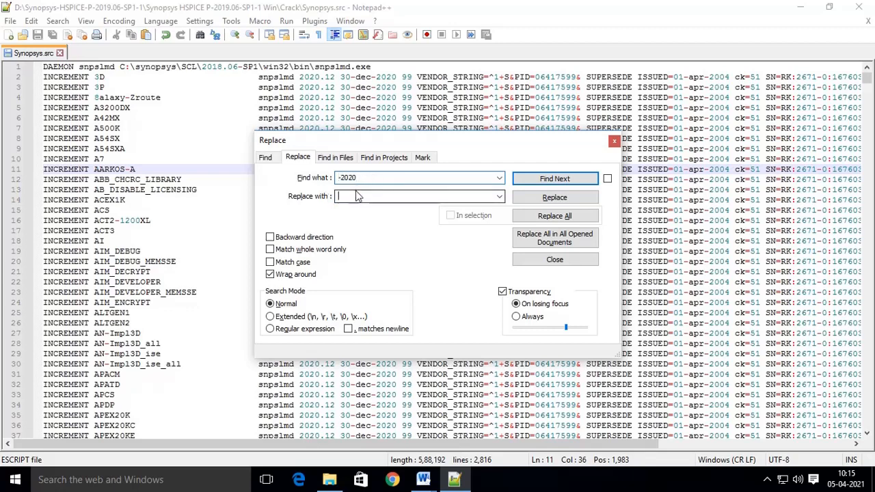
{"action": "type", "text": "-203"}
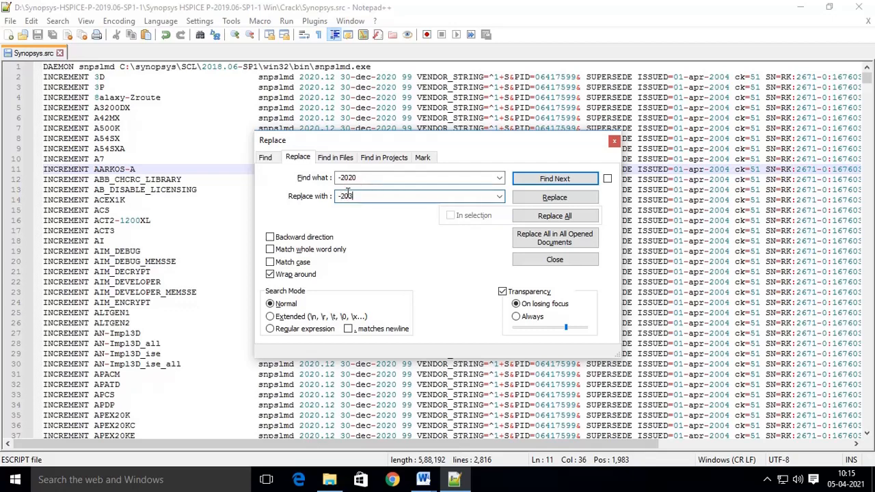
{"action": "type", "text": "0"}
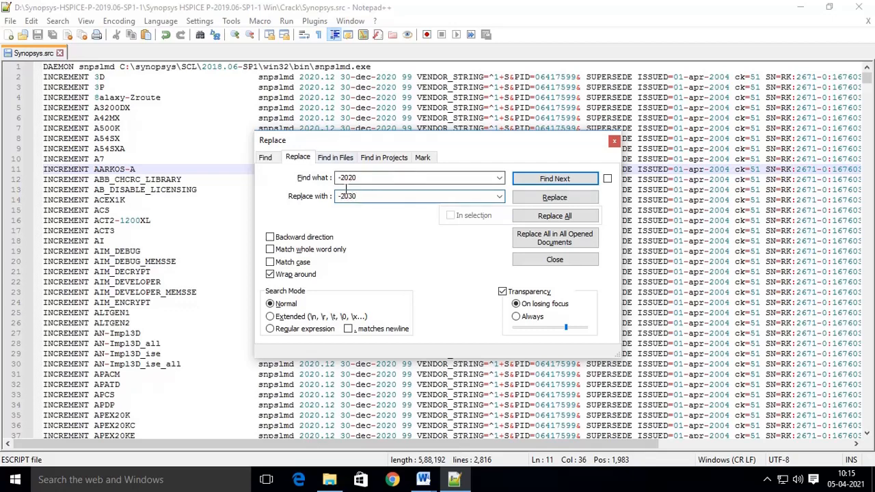
{"action": "left_click", "coordinate": [554, 216]}
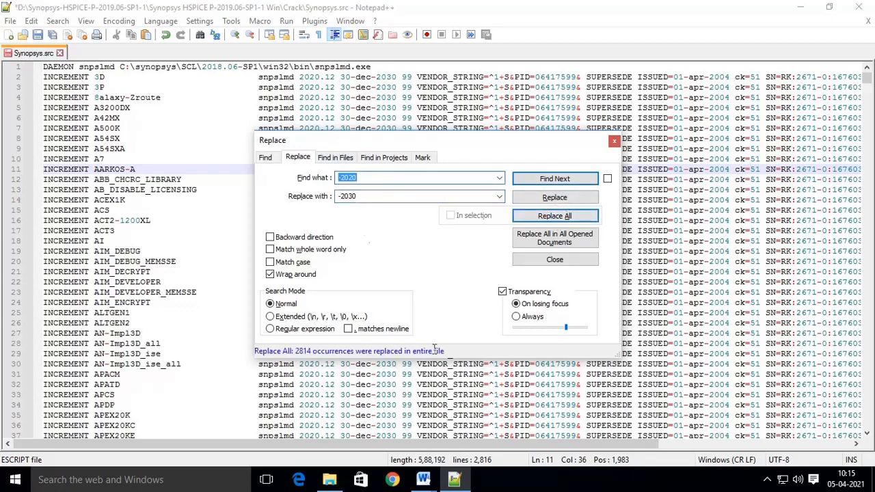
{"action": "left_click", "coordinate": [614, 143]}
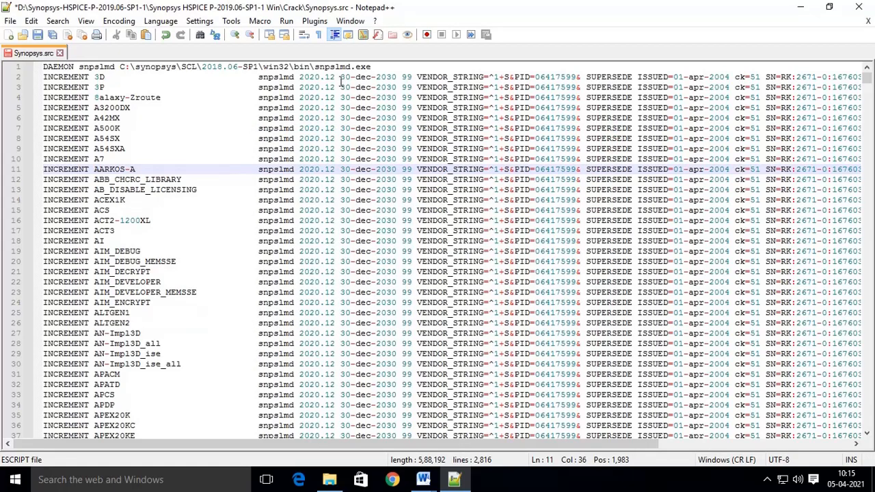
Check the expiry dates in the INCREMENT lines and save Synopsys.src.
{"action": "left_click_drag", "start_coordinate": [340, 78], "coordinate": [378, 77]}
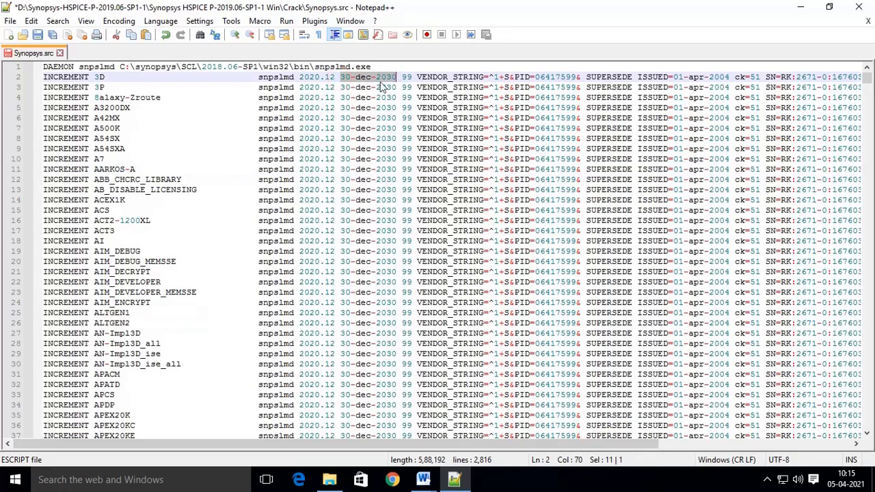
{"action": "left_click_drag", "start_coordinate": [346, 88], "coordinate": [413, 344]}
{"action": "left_click", "coordinate": [404, 66]}
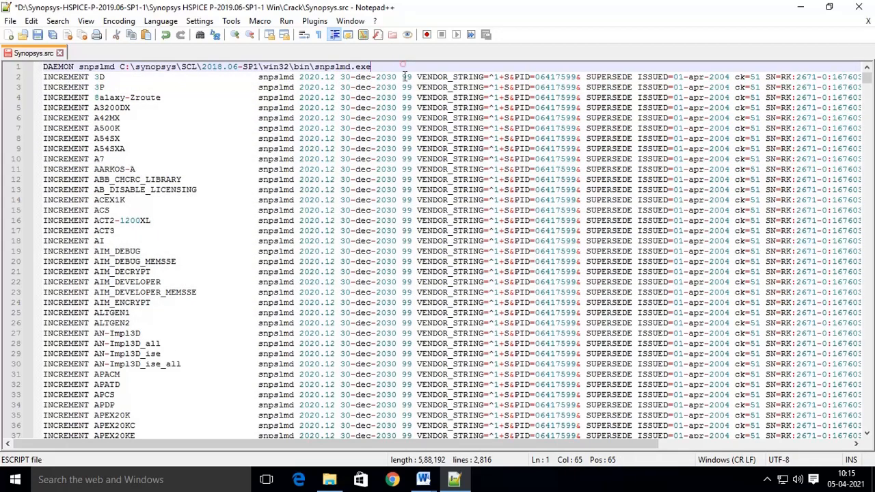
{"action": "scroll", "coordinate": [431, 205], "scroll_direction": "down", "scroll_amount": 5}
{"action": "scroll", "coordinate": [431, 205], "scroll_direction": "up", "scroll_amount": 5}
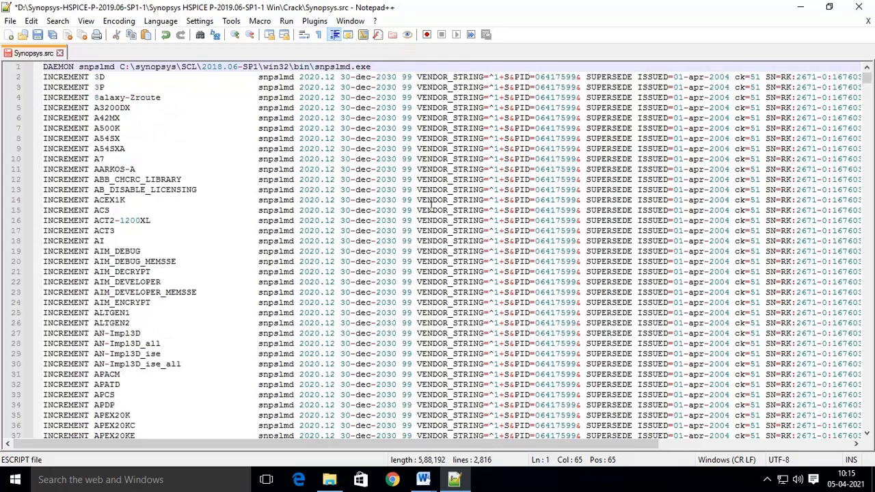
{"action": "left_click", "coordinate": [39, 38]}
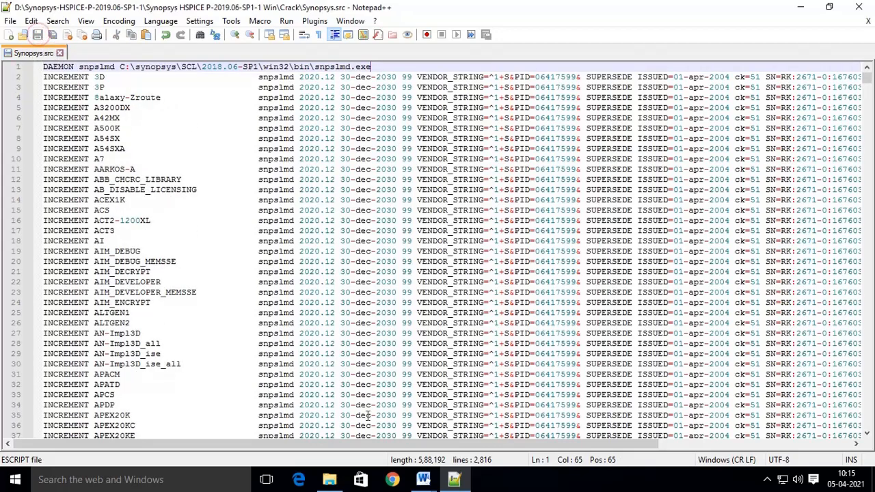
Consult the closing instruction of step 6 in the Word install document and close Synopsys.src in Notepad++.
{"action": "mouse_move", "coordinate": [429, 486]}
{"action": "left_click", "coordinate": [308, 438]}
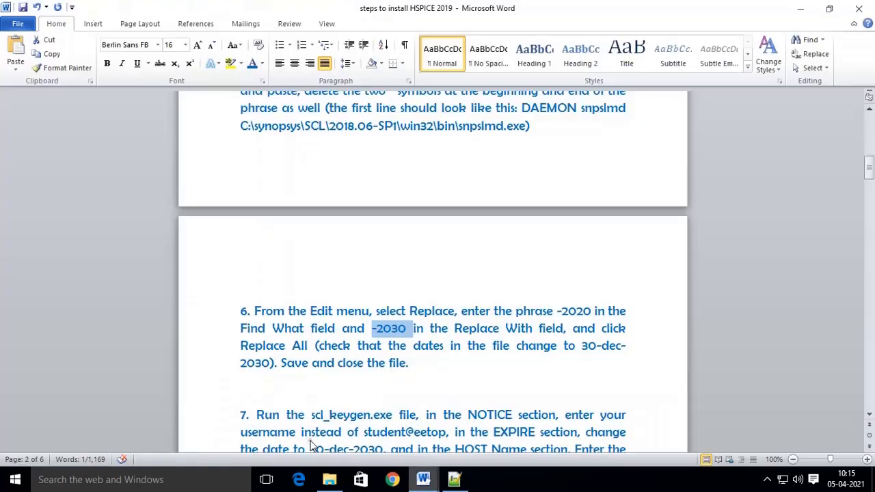
{"action": "scroll", "coordinate": [418, 359], "scroll_direction": "down", "scroll_amount": 1}
{"action": "scroll", "coordinate": [418, 359], "scroll_direction": "down", "scroll_amount": 1}
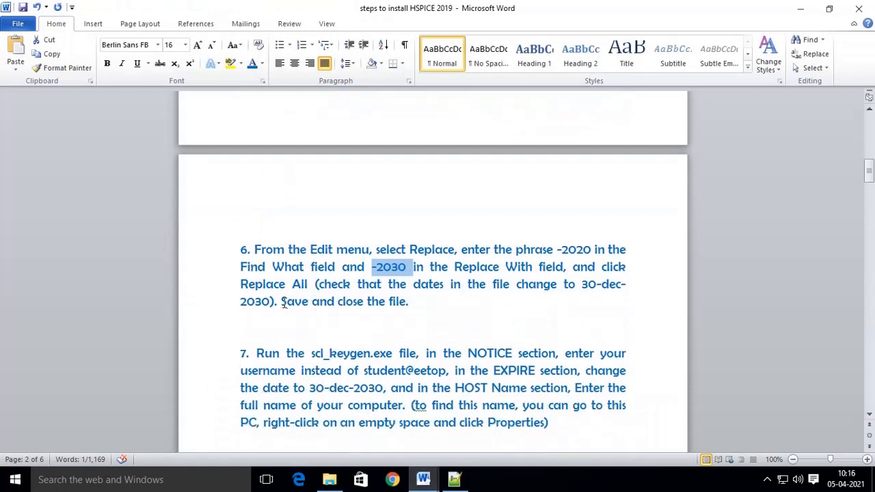
{"action": "left_click_drag", "start_coordinate": [282, 302], "coordinate": [422, 302]}
{"action": "left_click", "coordinate": [454, 479]}
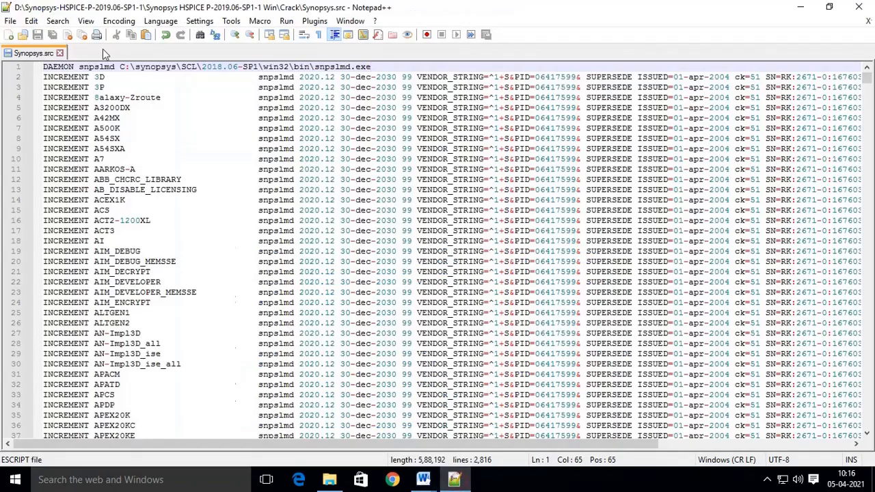
{"action": "left_click", "coordinate": [859, 7]}
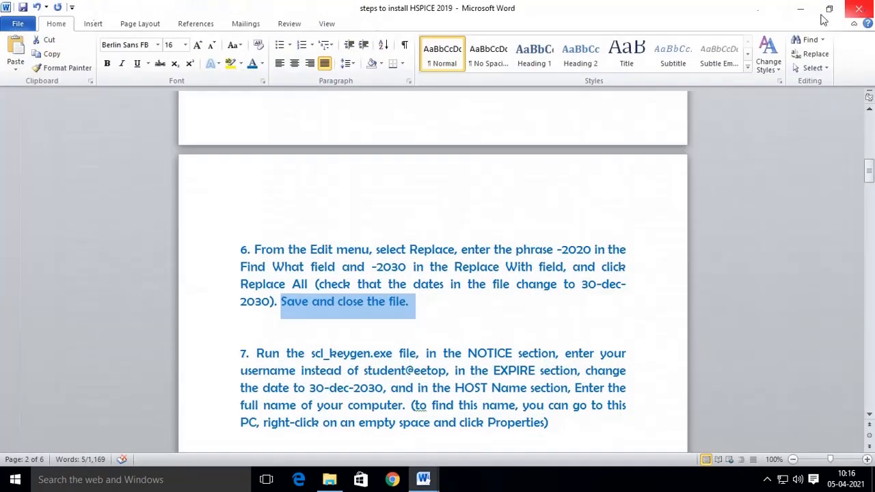
Read step 7 of the install document and run scl_keygen from the Crack folder in File Explorer.
{"action": "left_click", "coordinate": [465, 316]}
{"action": "scroll", "coordinate": [451, 320], "scroll_direction": "down", "scroll_amount": 3}
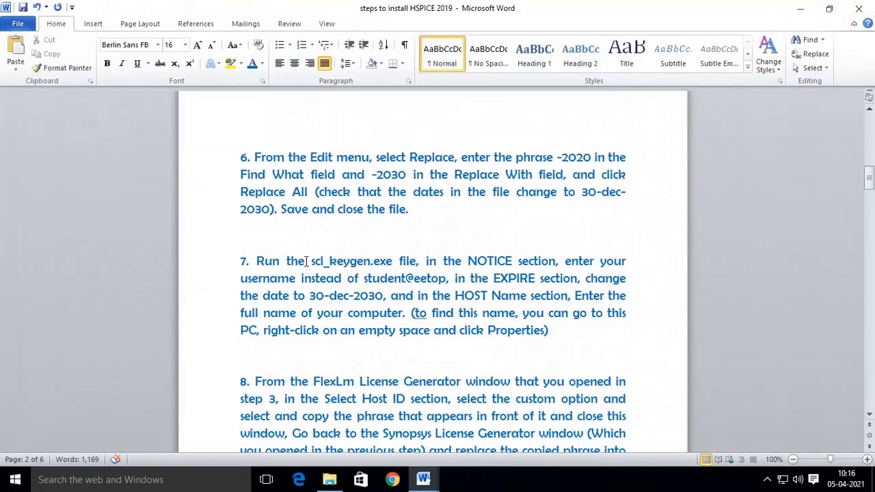
{"action": "left_click_drag", "start_coordinate": [314, 261], "coordinate": [416, 257]}
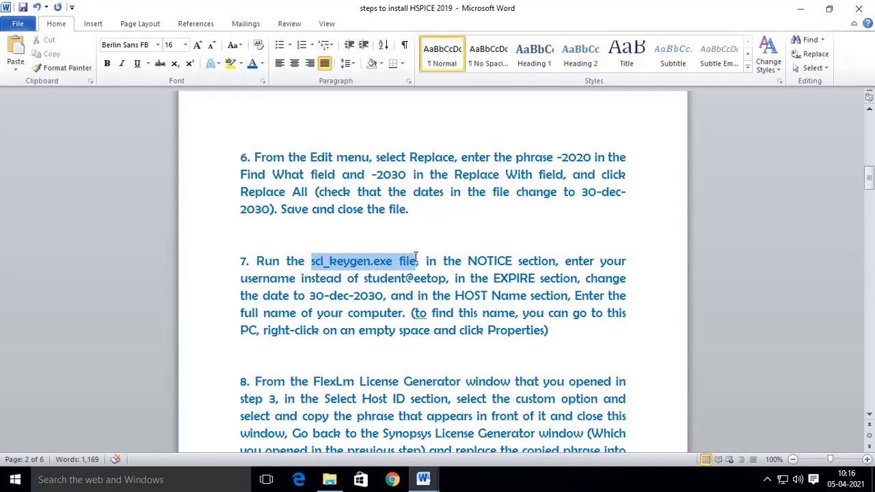
{"action": "left_click_drag", "start_coordinate": [238, 279], "coordinate": [431, 279]}
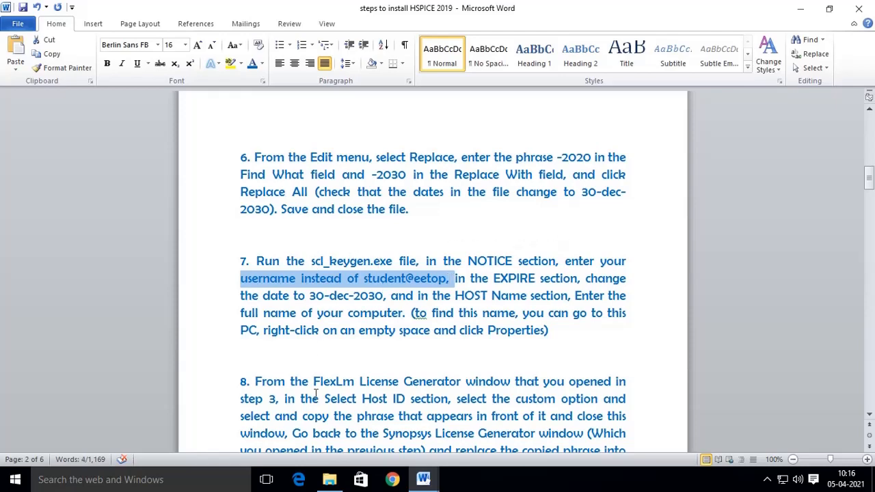
{"action": "left_click", "coordinate": [329, 480]}
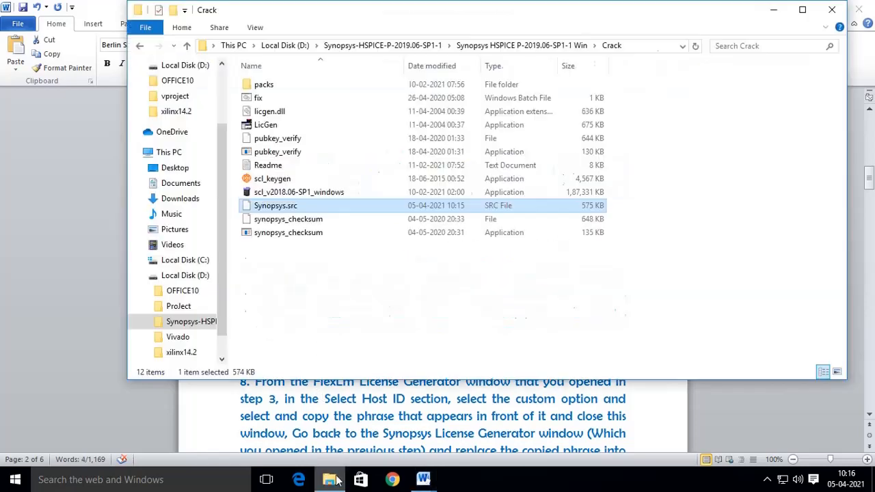
{"action": "left_click", "coordinate": [290, 183]}
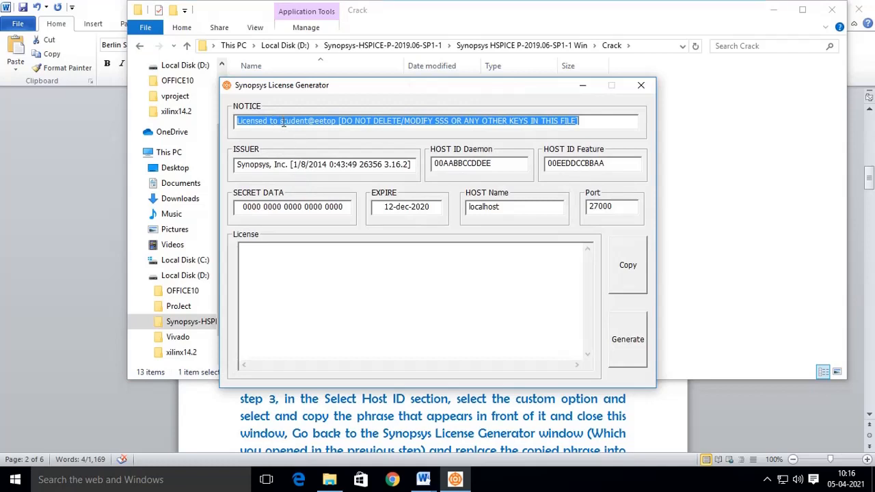
Replace the default licensee name in the NOTICE field of Synopsys License Generator with the computer's username.
{"action": "left_click_drag", "start_coordinate": [280, 120], "coordinate": [336, 121]}
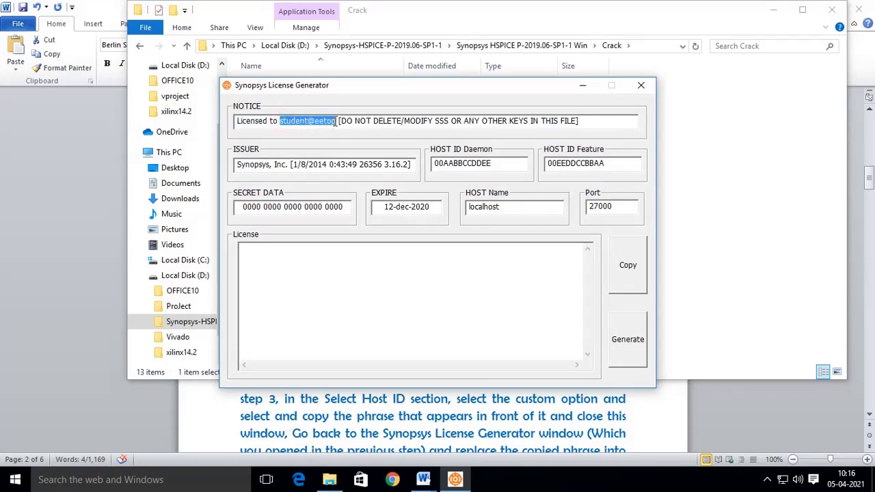
{"action": "key", "text": "BackSpace"}
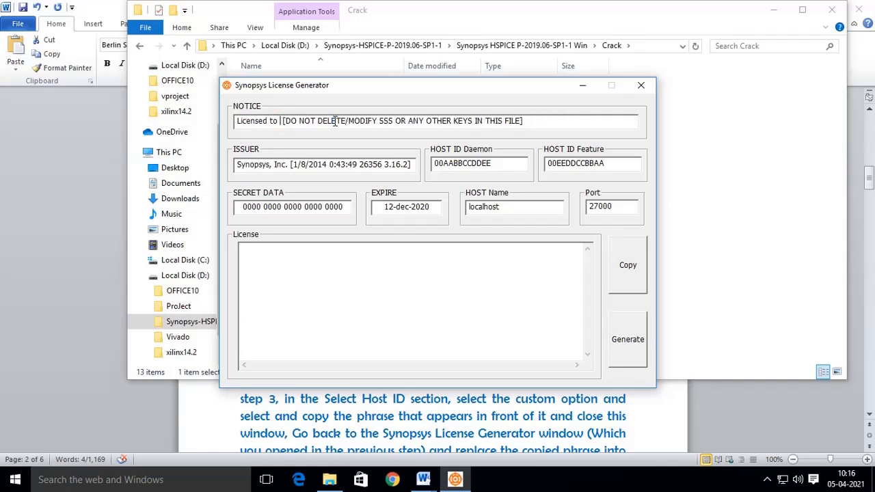
{"action": "type", "text": "us"}
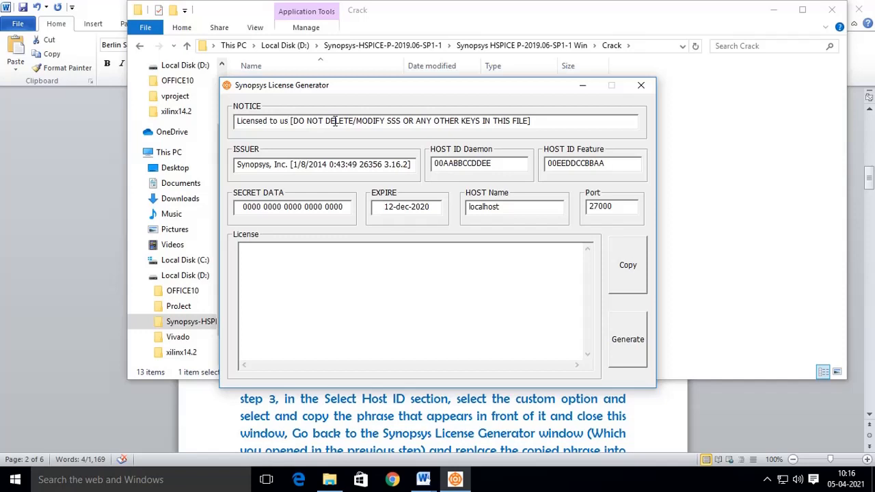
{"action": "type", "text": "er"}
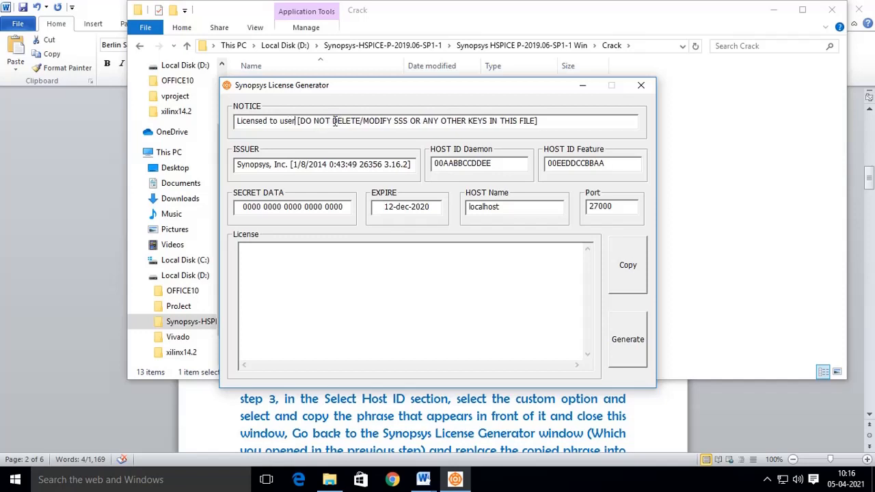
{"action": "type", "text": "hp"}
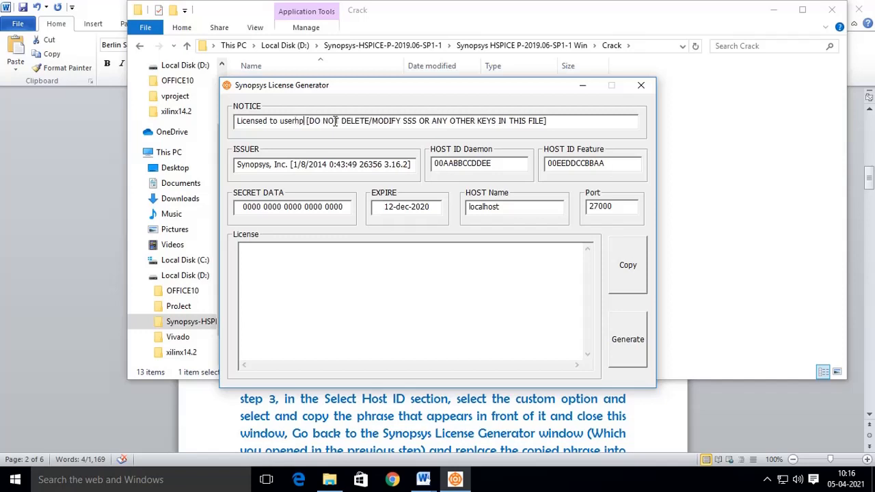
{"action": "left_click_drag", "start_coordinate": [310, 121], "coordinate": [279, 122]}
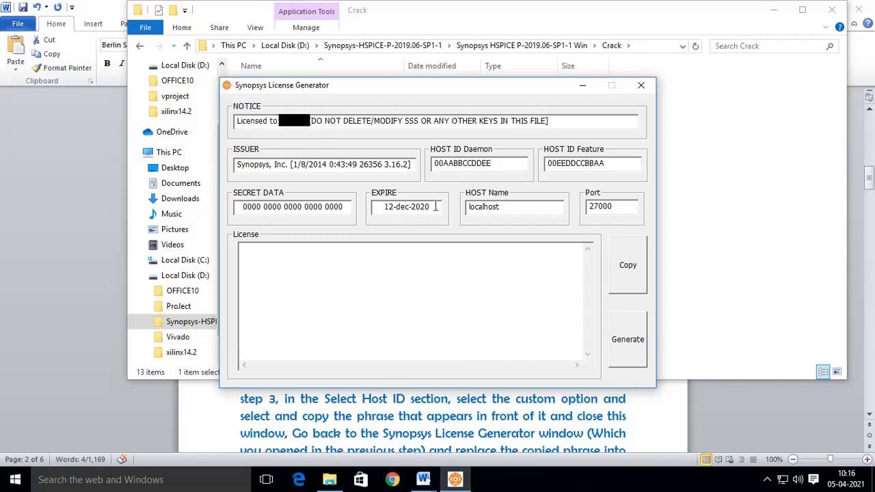
Set the EXPIRE date in Synopsys License Generator to 30-dec-2030.
{"action": "left_click", "coordinate": [392, 209]}
{"action": "key", "text": "BackSpace"}
{"action": "key", "text": "BackSpace"}
{"action": "key", "text": "BackSpace"}
{"action": "type", "text": "30-"}
{"action": "left_click", "coordinate": [422, 210]}
{"action": "key", "text": "BackSpace"}
{"action": "type", "text": "3"}
Switch from Synopsys License Generator to Document2 in Word and copy the computer name DESKTOP-Q5HV34G without the equals sign.
{"action": "left_click_drag", "start_coordinate": [471, 207], "coordinate": [507, 207]}
{"action": "left_click", "coordinate": [507, 207]}
{"action": "mouse_move", "coordinate": [430, 482]}
{"action": "left_click", "coordinate": [549, 407]}
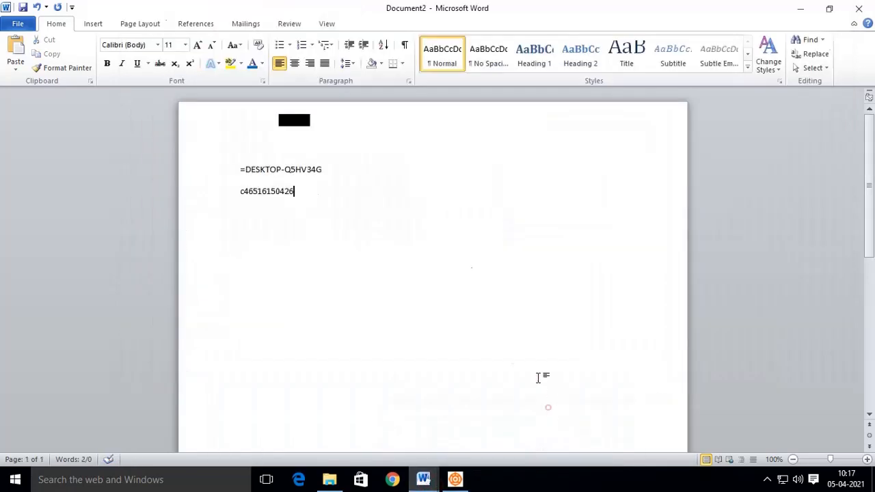
{"action": "left_click_drag", "start_coordinate": [246, 170], "coordinate": [336, 160]}
{"action": "key", "text": "ctrl+c"}
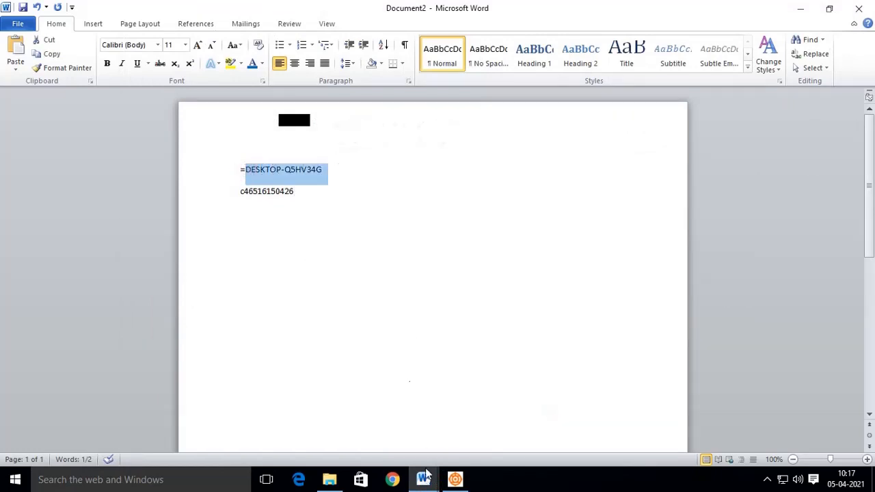
Return to Synopsys License Generator and replace the HOST Name with the copied computer name DESKTOP-Q5HV34G.
{"action": "left_click", "coordinate": [425, 474]}
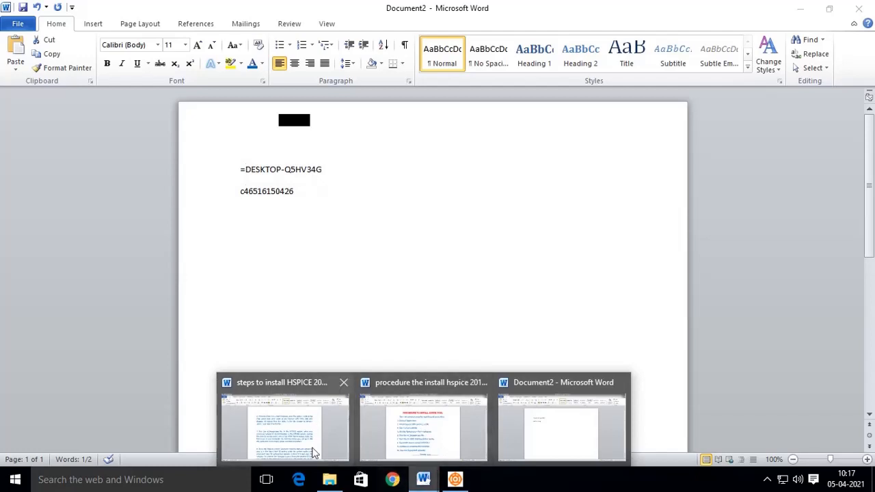
{"action": "mouse_move", "coordinate": [313, 453]}
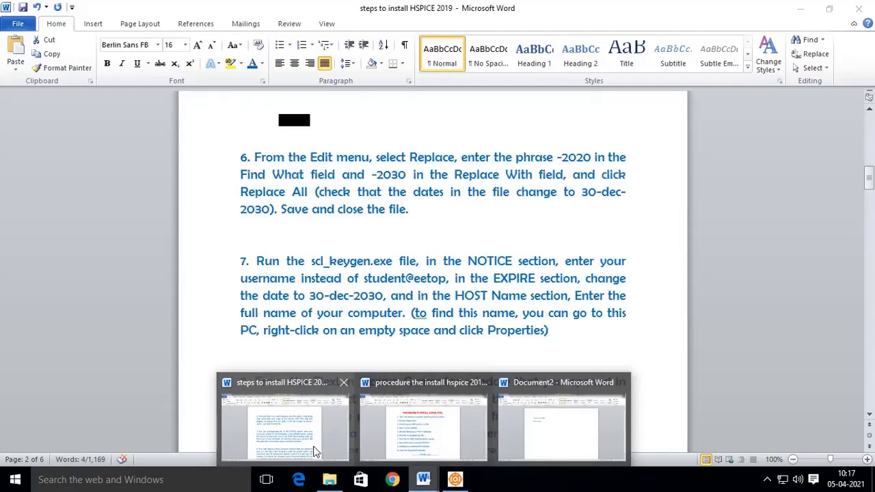
{"action": "left_click", "coordinate": [455, 479]}
{"action": "left_click_drag", "start_coordinate": [508, 205], "coordinate": [451, 215]}
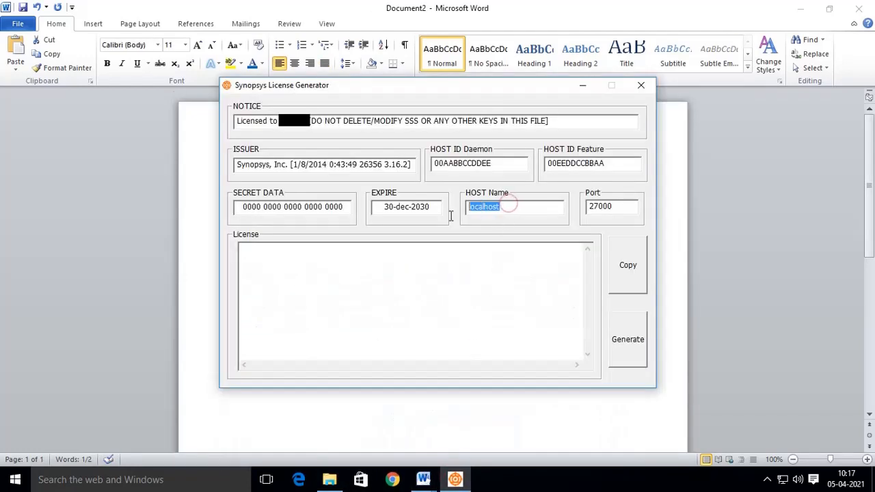
{"action": "key", "text": "BackSpace"}
{"action": "right_click", "coordinate": [483, 205]}
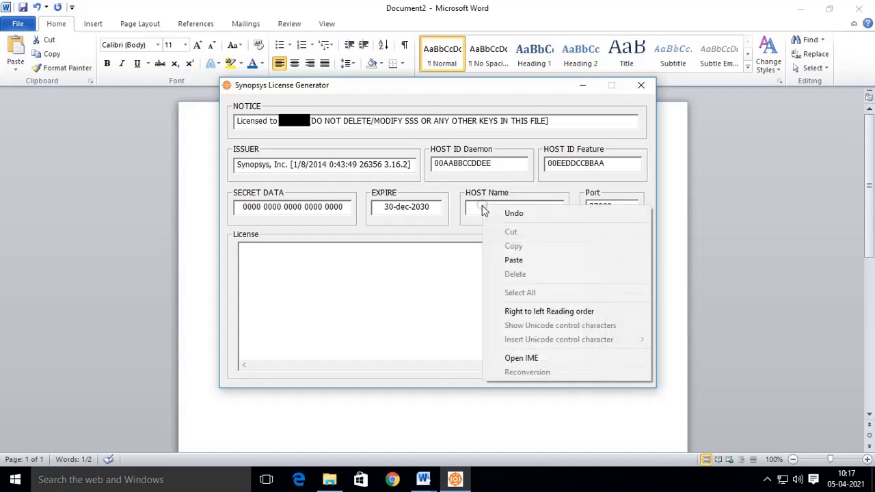
{"action": "left_click", "coordinate": [505, 261]}
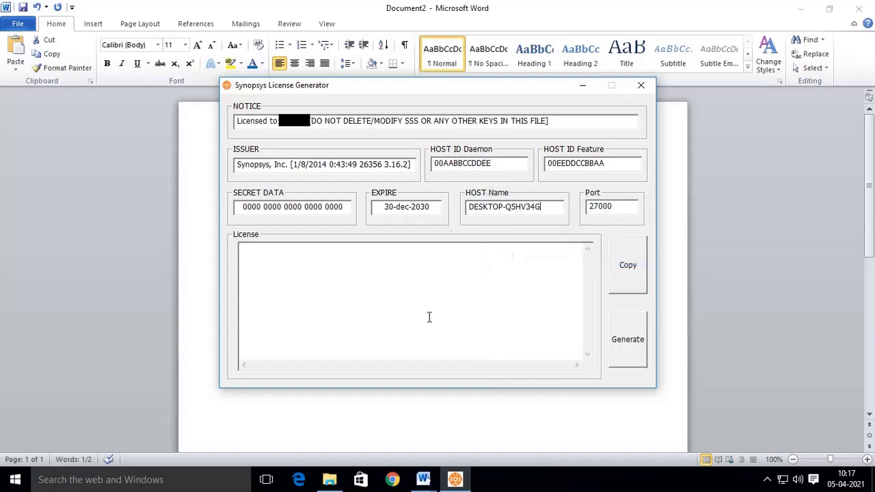
Copy the host ID noted in Document2 in Word and replace the HOST ID Daemon value in Synopsys License Generator with it.
{"action": "left_click", "coordinate": [423, 480]}
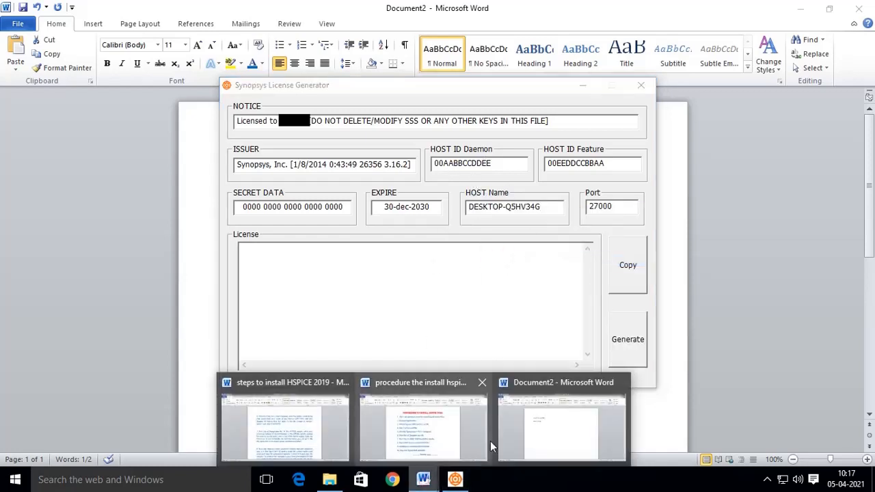
{"action": "left_click", "coordinate": [536, 427]}
{"action": "left_click", "coordinate": [267, 210]}
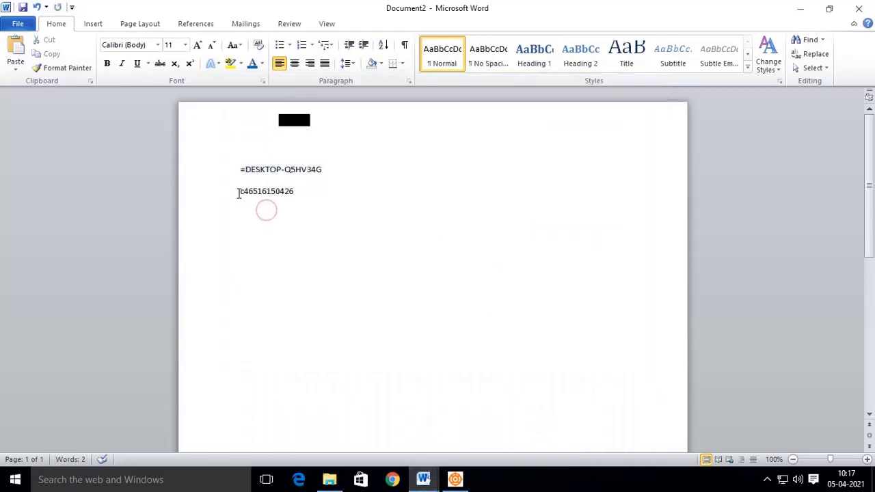
{"action": "left_click_drag", "start_coordinate": [239, 194], "coordinate": [299, 193]}
{"action": "right_click", "coordinate": [280, 196]}
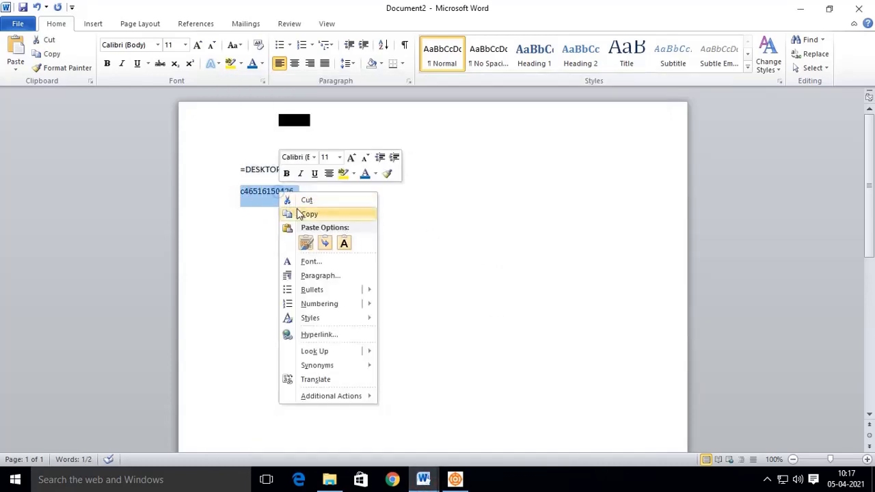
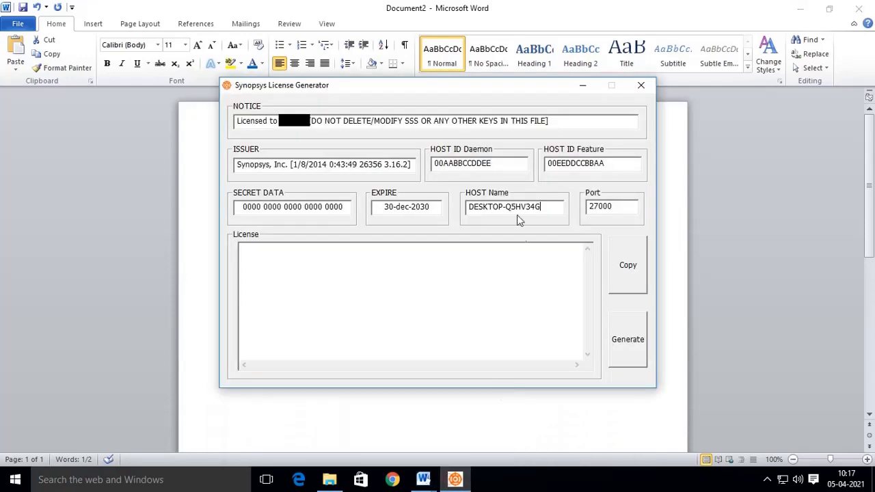
{"action": "left_click_drag", "start_coordinate": [493, 163], "coordinate": [434, 164]}
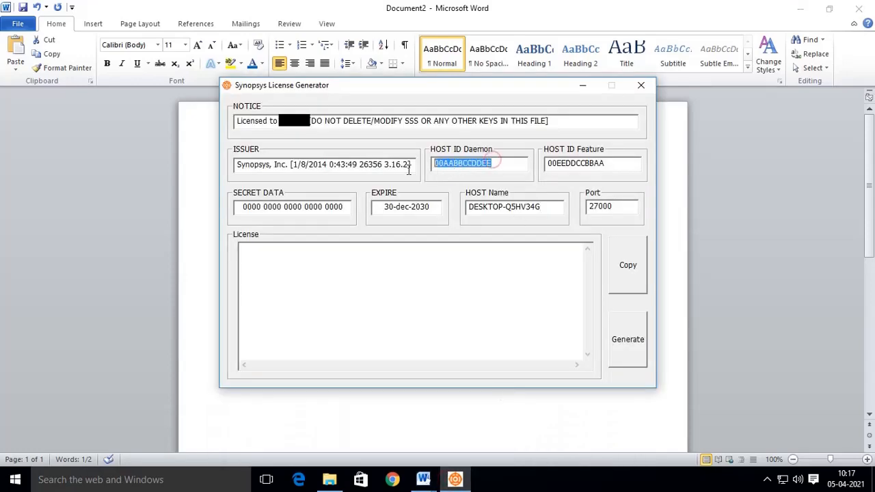
{"action": "key", "text": "BackSpace"}
{"action": "right_click", "coordinate": [480, 163]}
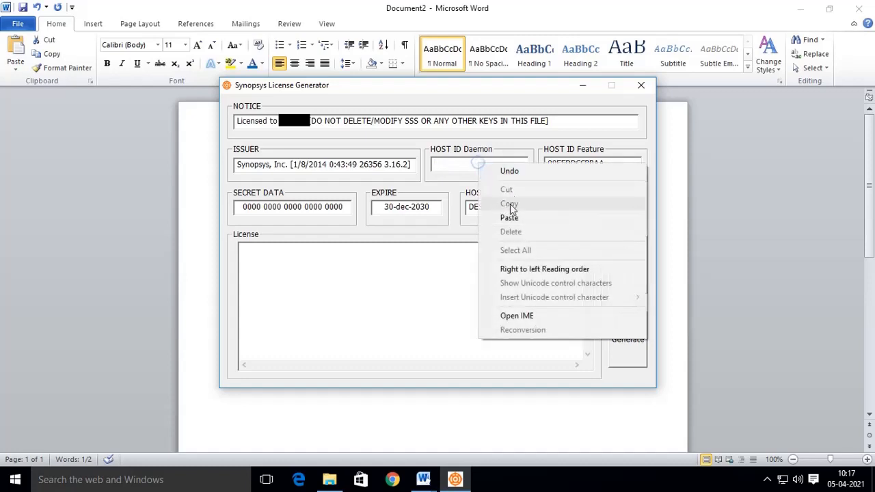
{"action": "left_click", "coordinate": [510, 216]}
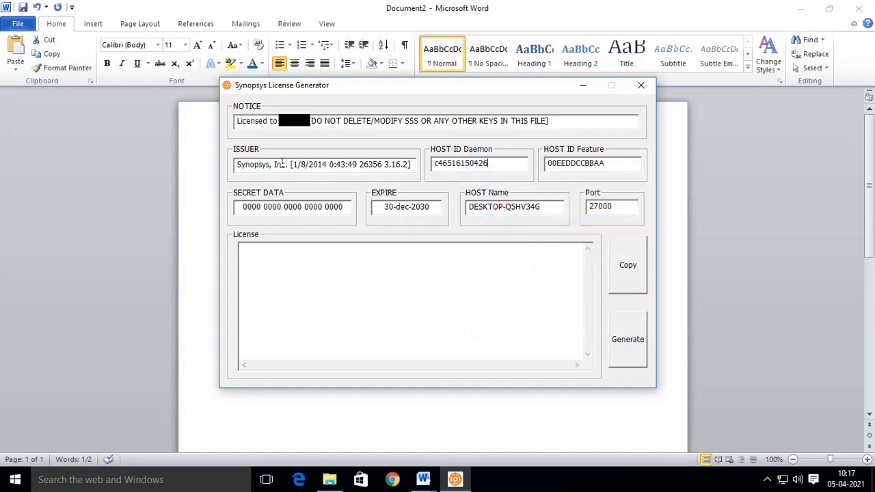
Review steps 7 and 8 of the Word install document on the HOST Name and HOST ID Daemon fields.
{"action": "key", "text": "alt+Tab"}
{"action": "left_click", "coordinate": [448, 353]}
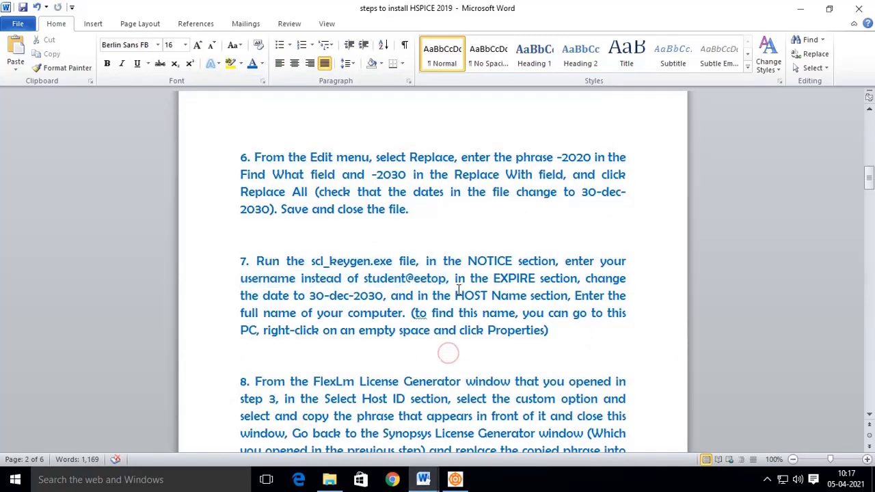
{"action": "left_click_drag", "start_coordinate": [458, 290], "coordinate": [567, 296]}
{"action": "scroll", "coordinate": [416, 331], "scroll_direction": "down", "scroll_amount": 1}
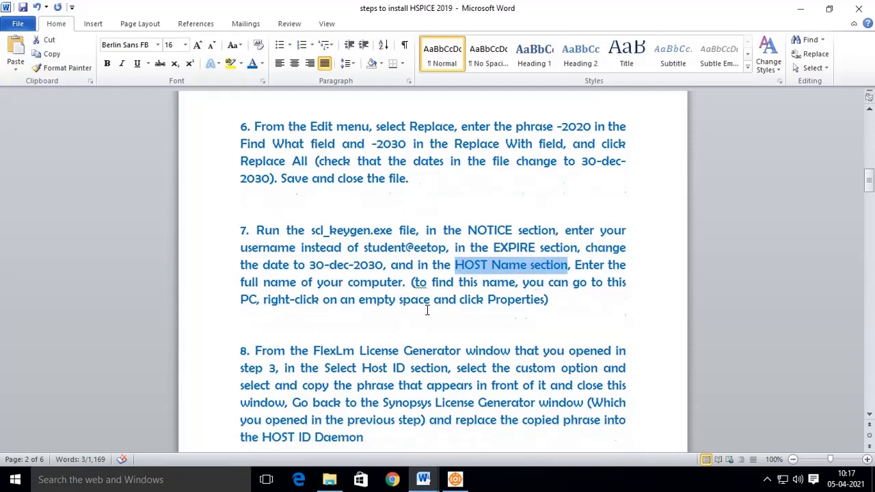
{"action": "scroll", "coordinate": [465, 276], "scroll_direction": "down", "scroll_amount": 2}
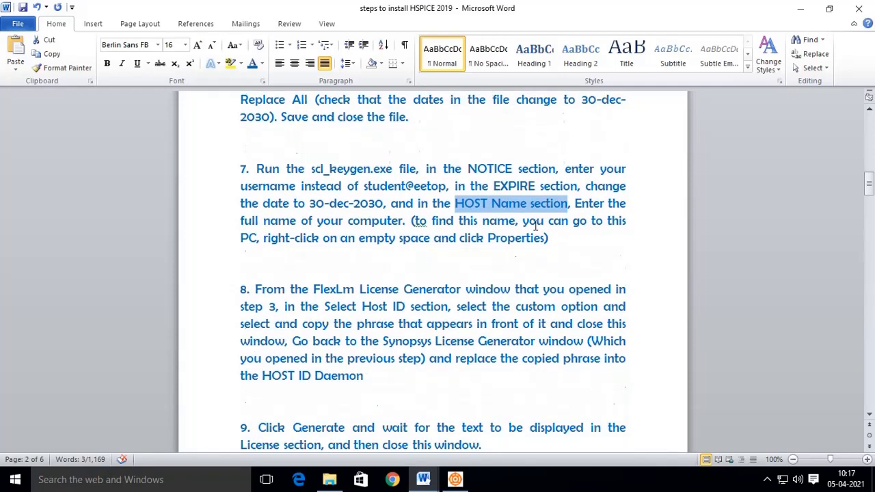
{"action": "left_click_drag", "start_coordinate": [303, 202], "coordinate": [588, 199]}
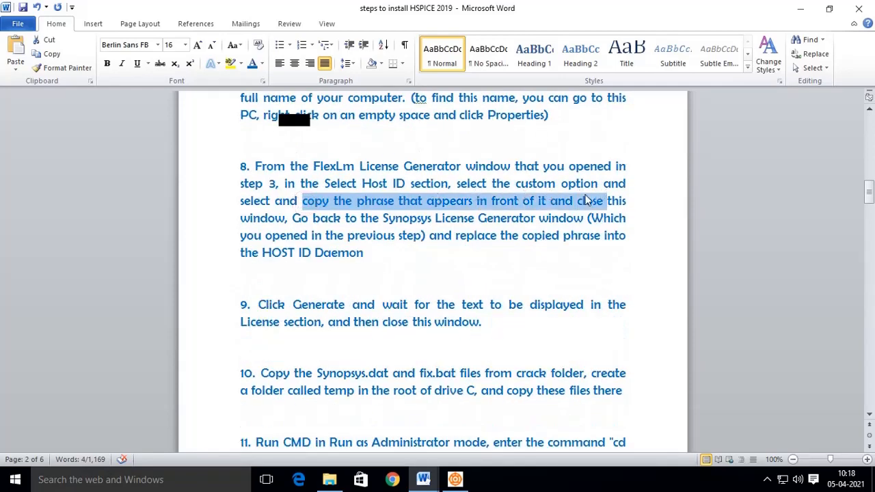
{"action": "left_click_drag", "start_coordinate": [294, 219], "coordinate": [495, 253]}
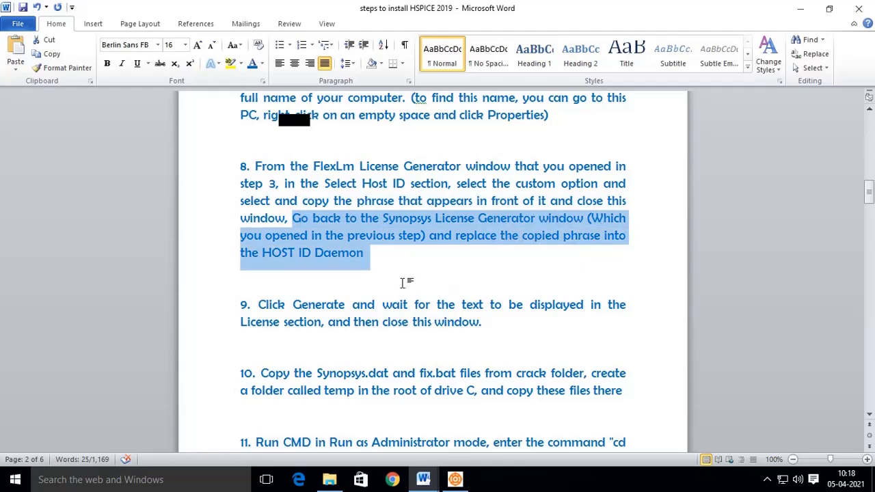
Compare the HOST ID Daemon value in Synopsys License Generator with the host ID noted in Document2 in Word.
{"action": "left_click", "coordinate": [455, 477]}
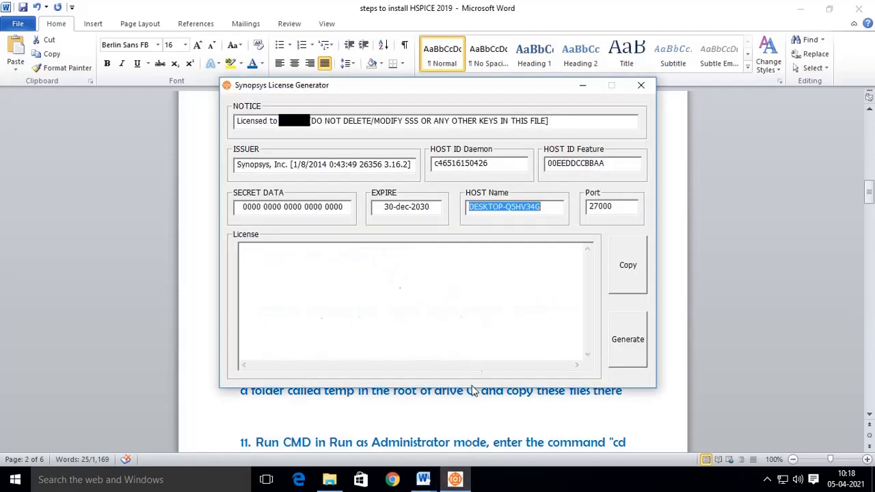
{"action": "left_click", "coordinate": [423, 479]}
{"action": "left_click", "coordinate": [530, 428]}
{"action": "left_click", "coordinate": [271, 233]}
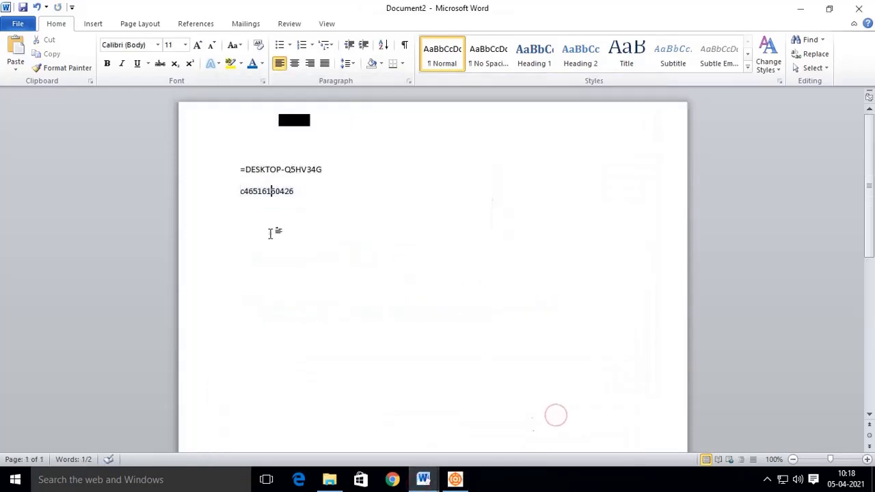
{"action": "left_click_drag", "start_coordinate": [236, 195], "coordinate": [326, 192]}
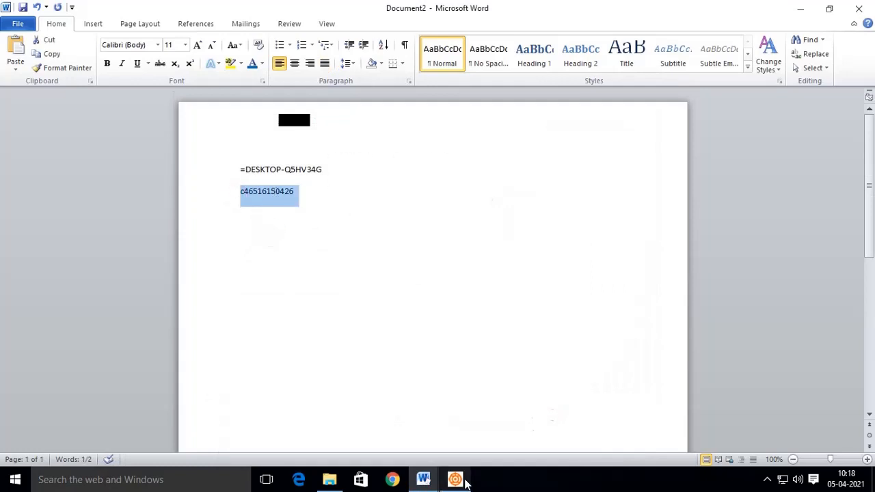
{"action": "left_click", "coordinate": [455, 479]}
Read step 9 of the Word install document, generate the license text in Synopsys License Generator and check its expiry date.
{"action": "left_click", "coordinate": [423, 480]}
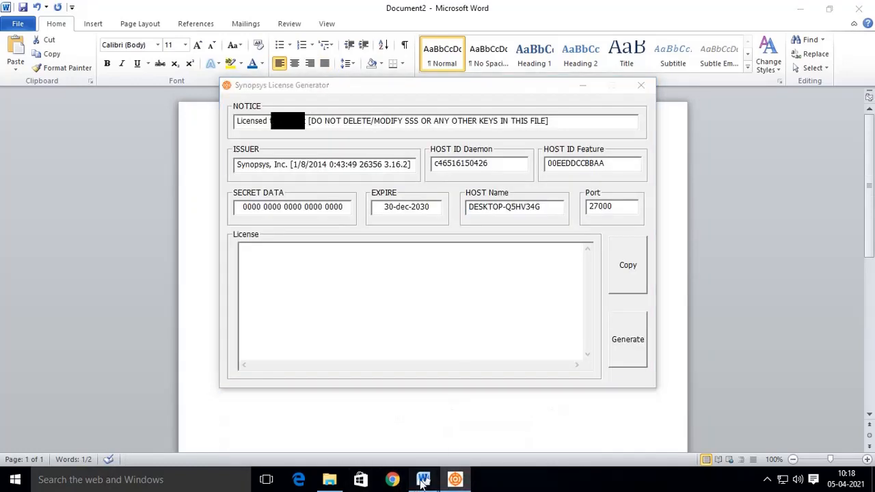
{"action": "left_click", "coordinate": [305, 420]}
{"action": "scroll", "coordinate": [417, 335], "scroll_direction": "down", "scroll_amount": 1}
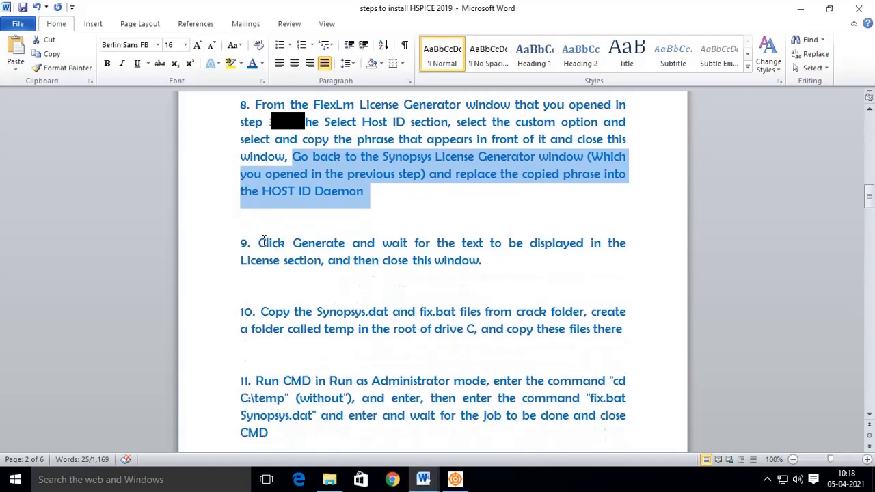
{"action": "left_click_drag", "start_coordinate": [260, 243], "coordinate": [353, 244]}
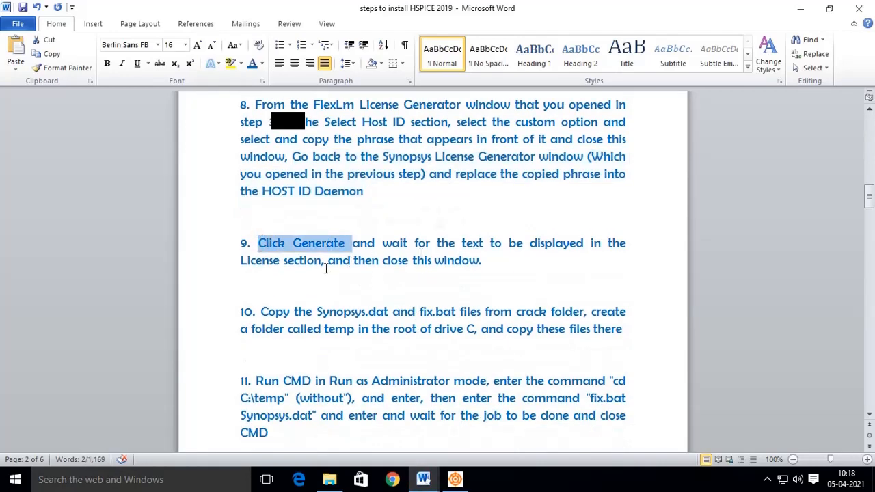
{"action": "left_click", "coordinate": [455, 479]}
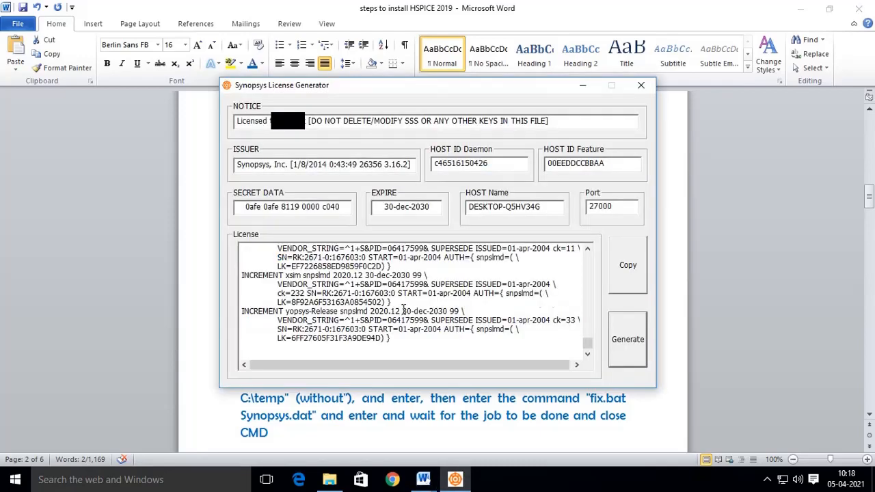
{"action": "left_click_drag", "start_coordinate": [402, 311], "coordinate": [449, 308]}
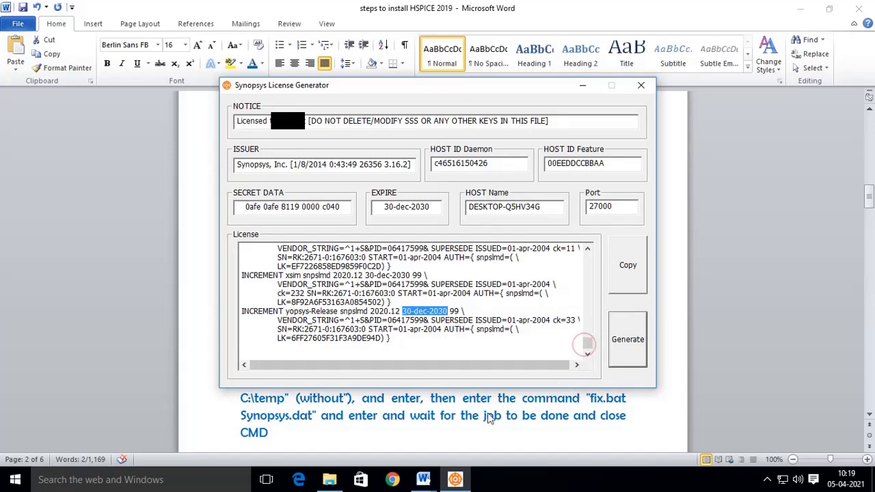
Consult the closing instruction of step 9 in the Word install document and close Synopsys License Generator.
{"action": "left_click", "coordinate": [424, 479]}
{"action": "left_click", "coordinate": [289, 427]}
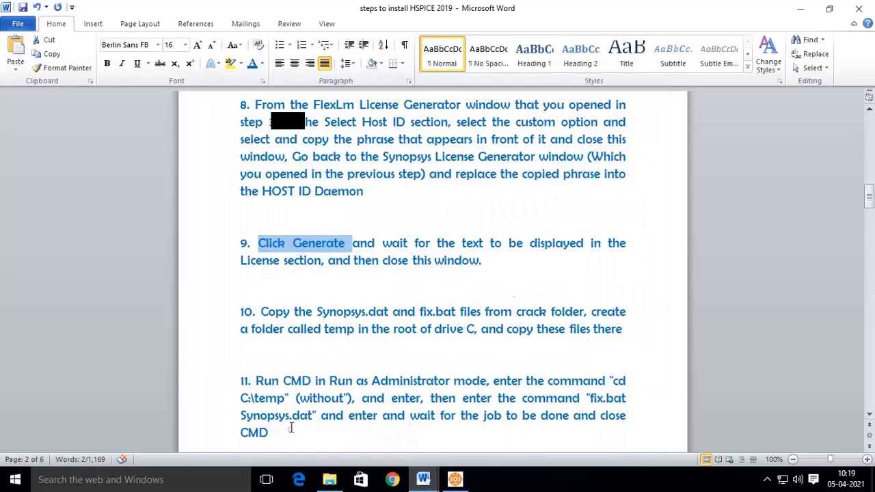
{"action": "left_click", "coordinate": [340, 285]}
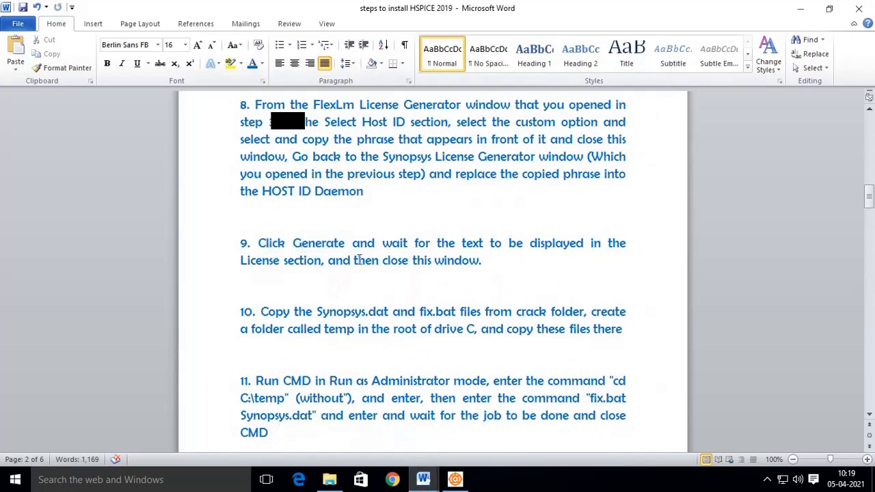
{"action": "left_click_drag", "start_coordinate": [353, 259], "coordinate": [502, 261]}
{"action": "left_click", "coordinate": [456, 480]}
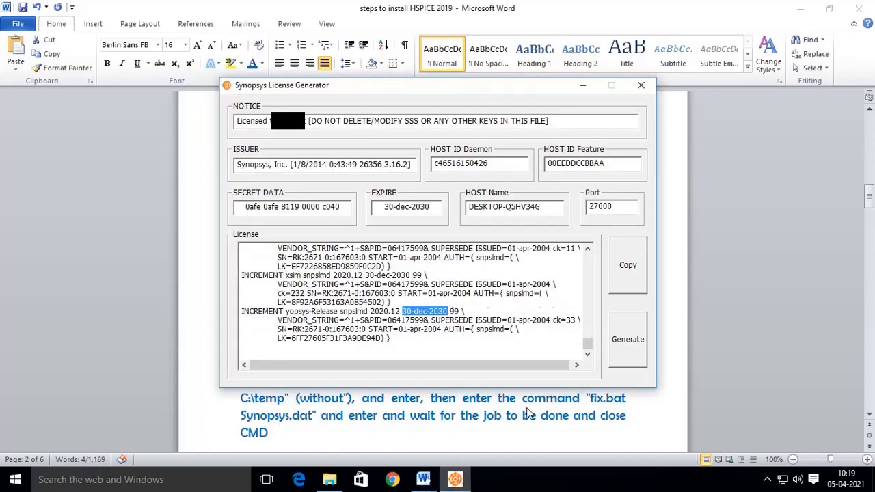
{"action": "left_click", "coordinate": [638, 92]}
Read step 10 of the install document about the temp folder and open Local Disk (C:) in File Explorer.
{"action": "left_click", "coordinate": [370, 294]}
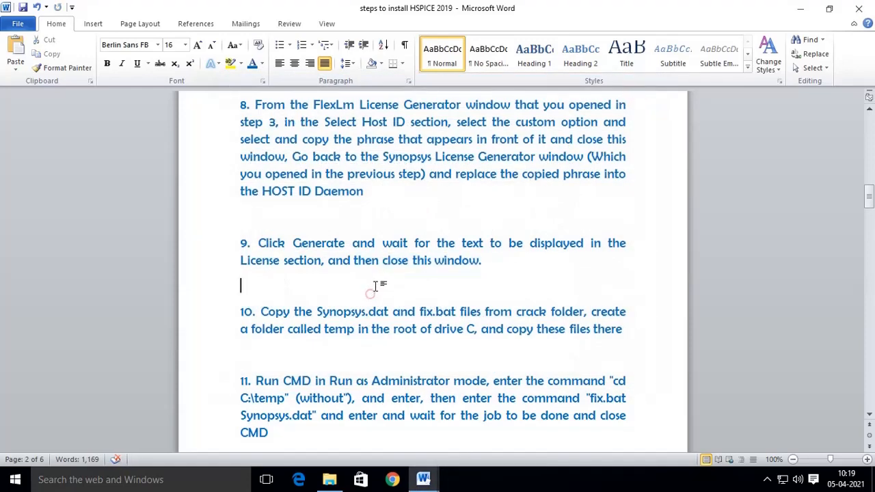
{"action": "scroll", "coordinate": [376, 287], "scroll_direction": "down", "scroll_amount": 1}
{"action": "left_click_drag", "start_coordinate": [261, 281], "coordinate": [619, 288]}
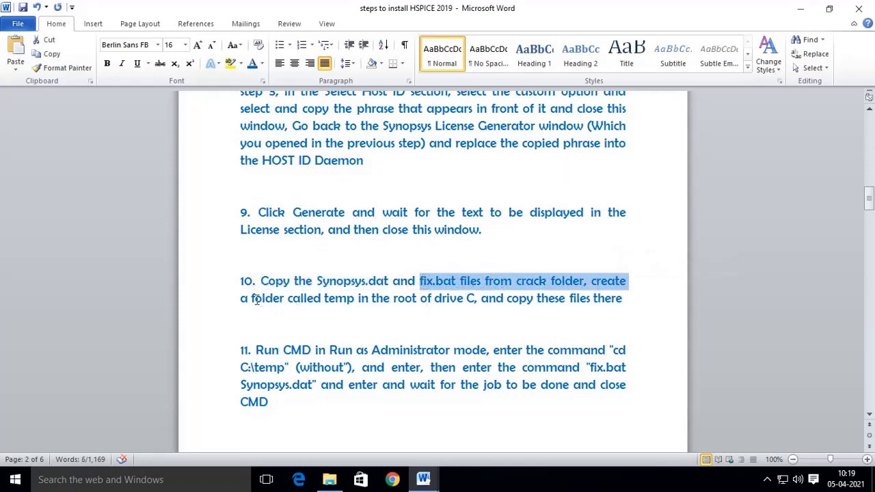
{"action": "double_click", "coordinate": [335, 298]}
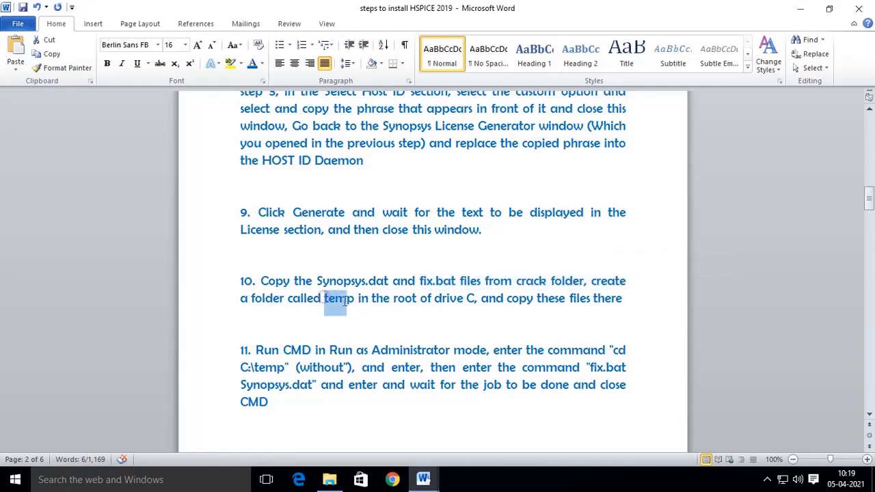
{"action": "left_click", "coordinate": [329, 480]}
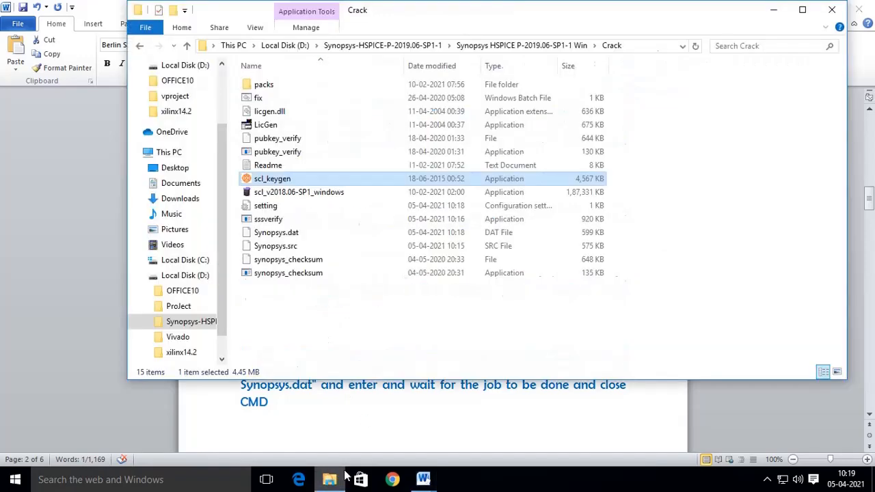
{"action": "left_click", "coordinate": [202, 260]}
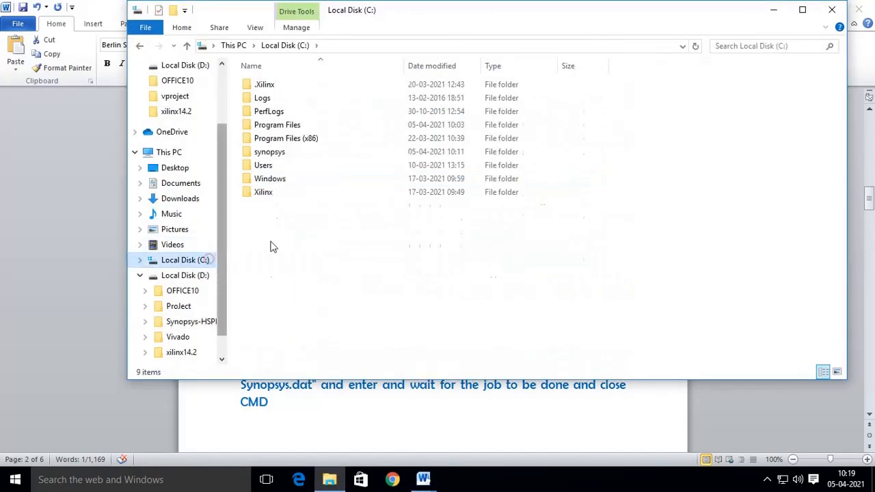
Create a new folder named temp in the root of Local Disk (C:).
{"action": "right_click", "coordinate": [332, 224]}
{"action": "mouse_move", "coordinate": [377, 375]}
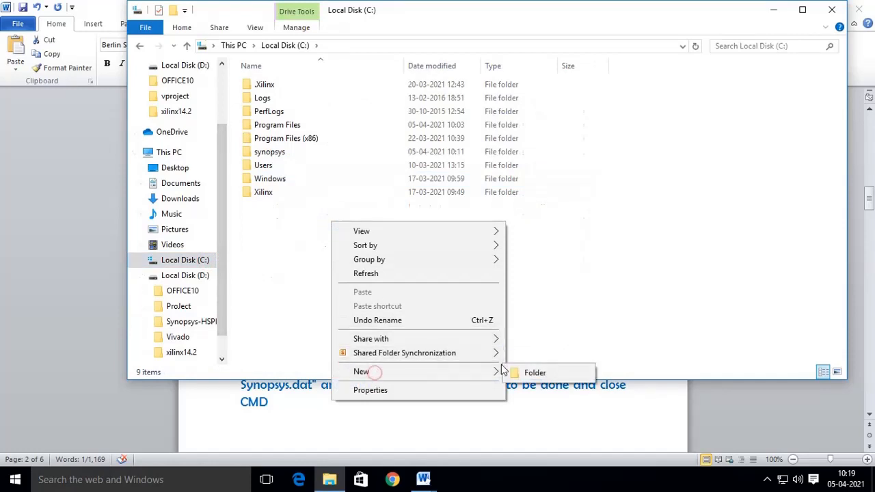
{"action": "left_click", "coordinate": [453, 374]}
{"action": "left_click", "coordinate": [526, 378]}
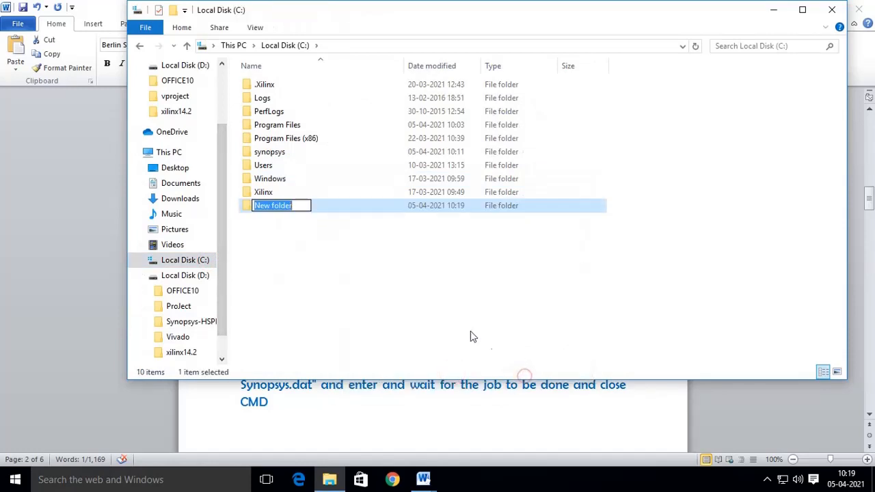
{"action": "key", "text": "BackSpace"}
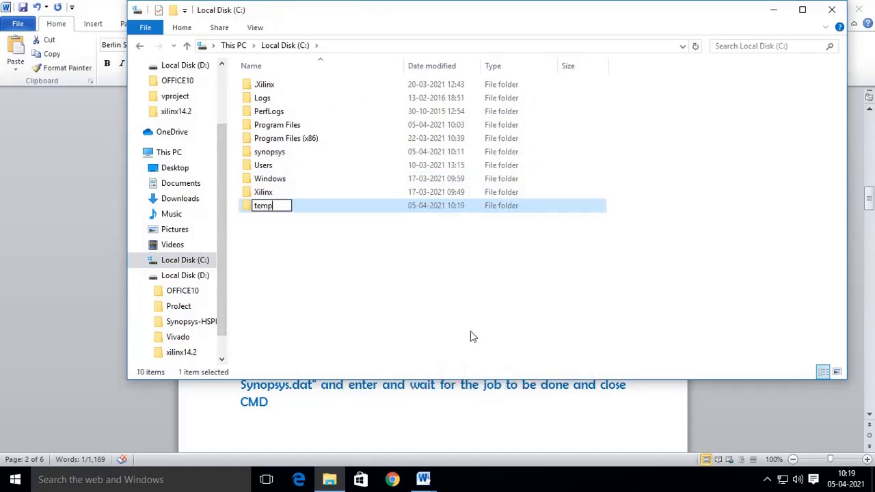
{"action": "left_click", "coordinate": [364, 292]}
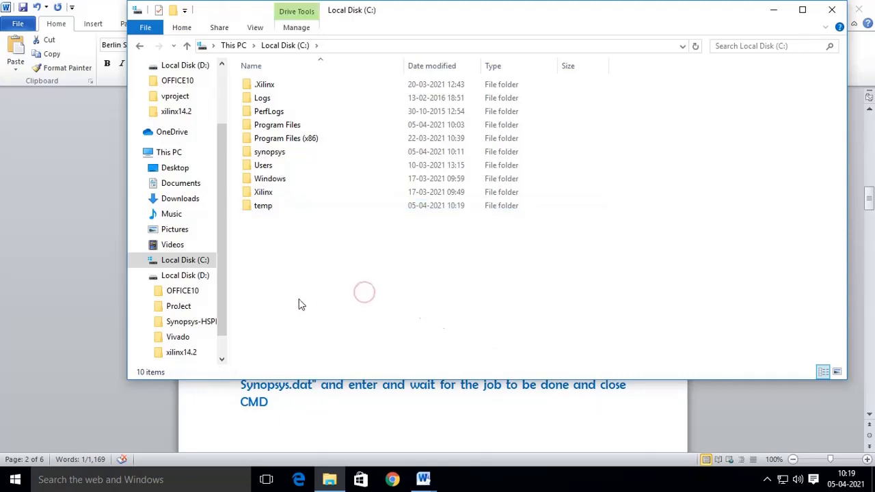
Open the Crack folder inside Synopsys HSPICE P-2019.06-SP1-1 Win on Local Disk (D:).
{"action": "left_click", "coordinate": [198, 281]}
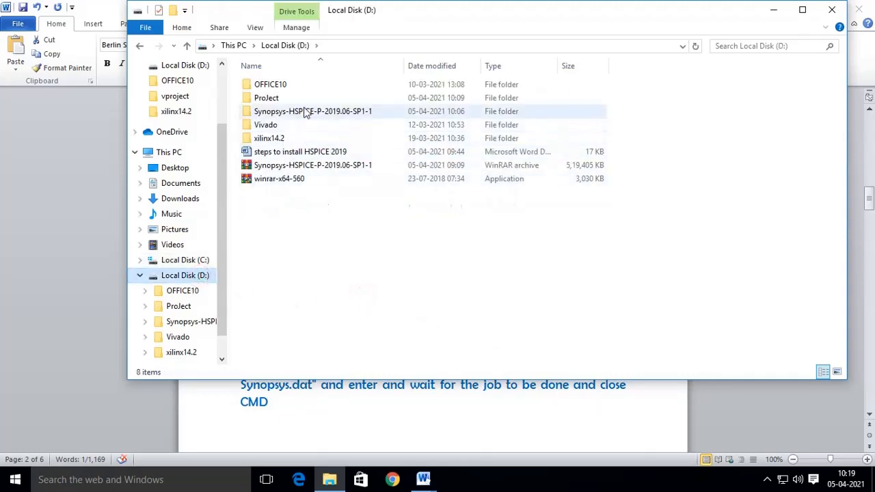
{"action": "left_click", "coordinate": [307, 112]}
{"action": "double_click", "coordinate": [307, 113]}
{"action": "double_click", "coordinate": [327, 85]}
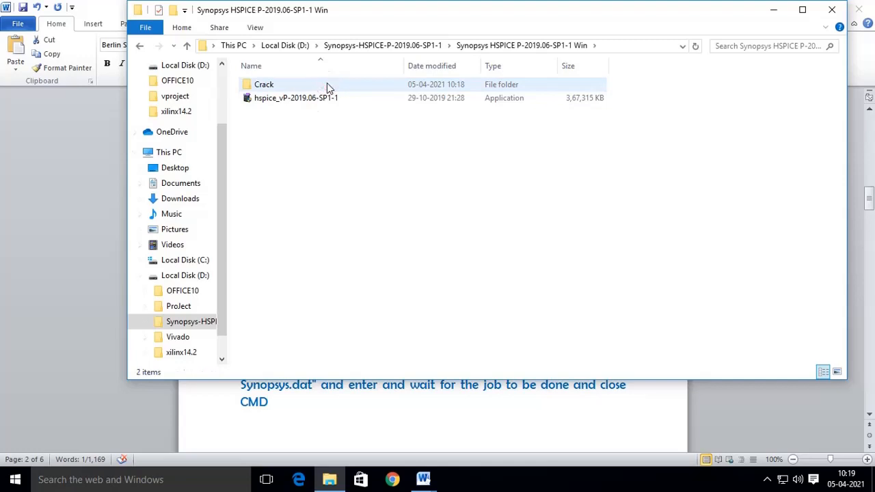
{"action": "double_click", "coordinate": [327, 83]}
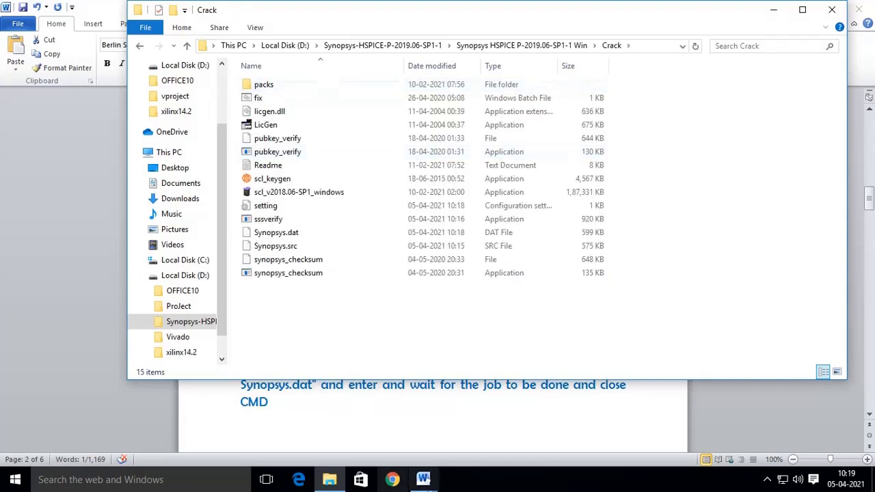
Switch to the install document in Word and check in step 10 which files to copy from the crack folder.
{"action": "mouse_move", "coordinate": [423, 479]}
{"action": "left_click", "coordinate": [312, 438]}
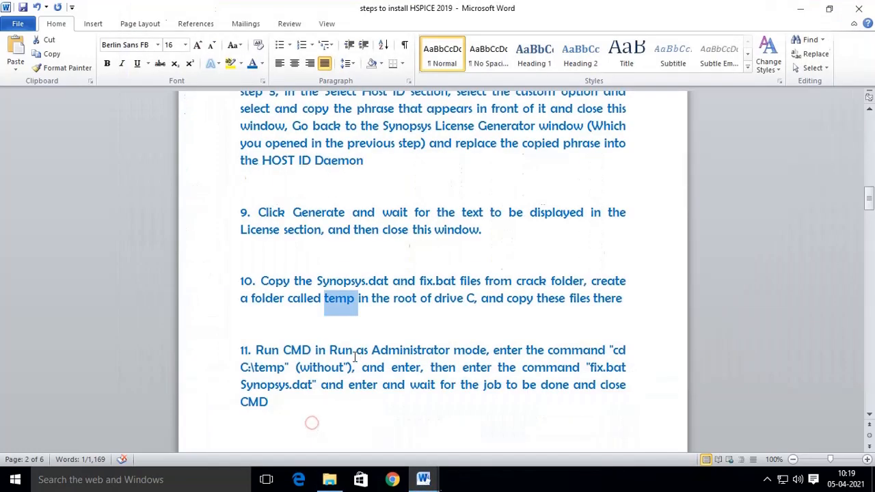
{"action": "left_click", "coordinate": [363, 315]}
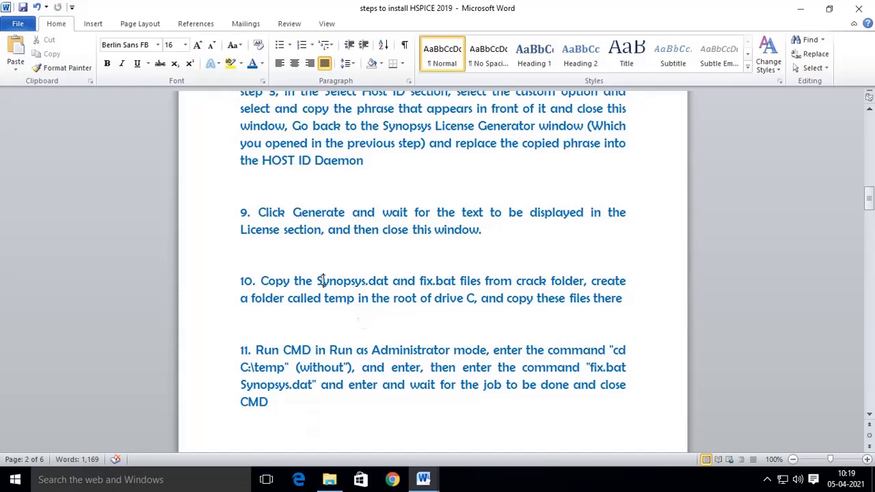
{"action": "double_click", "coordinate": [321, 281]}
{"action": "double_click", "coordinate": [428, 280]}
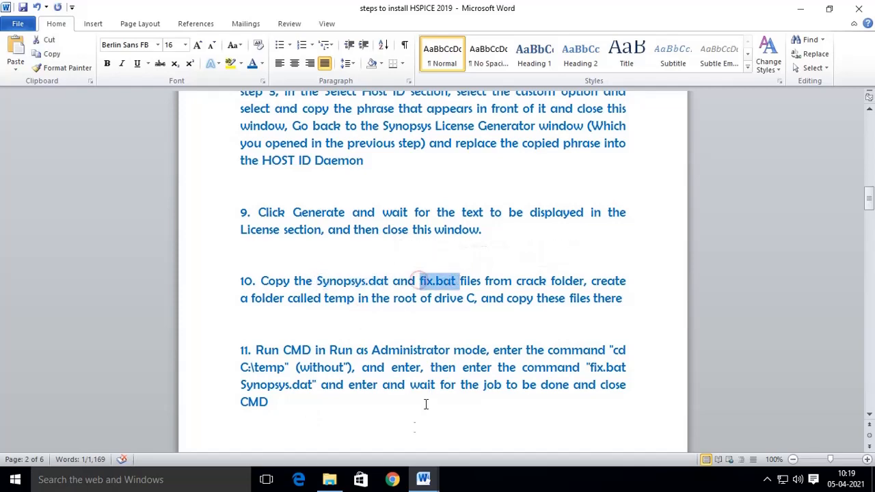
In File Explorer, copy the Synopsys.dat and fix batch files from the Crack folder into C:\temp.
{"action": "left_click", "coordinate": [330, 479]}
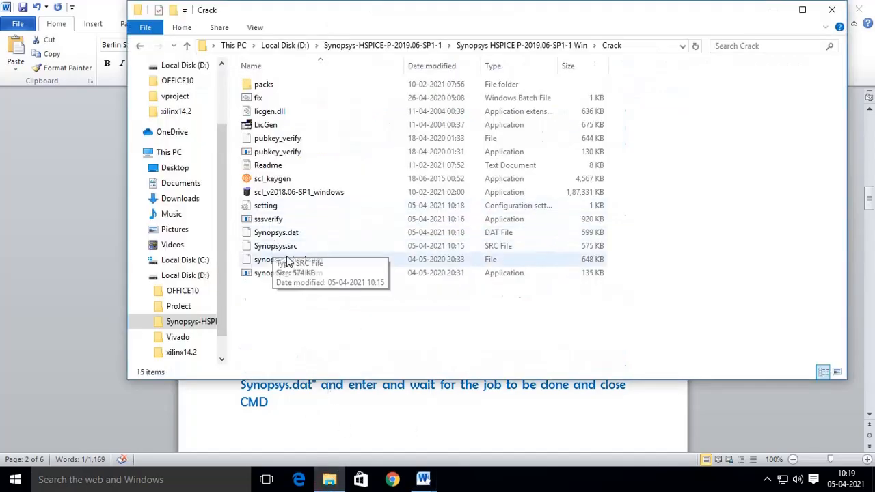
{"action": "left_click", "coordinate": [316, 233]}
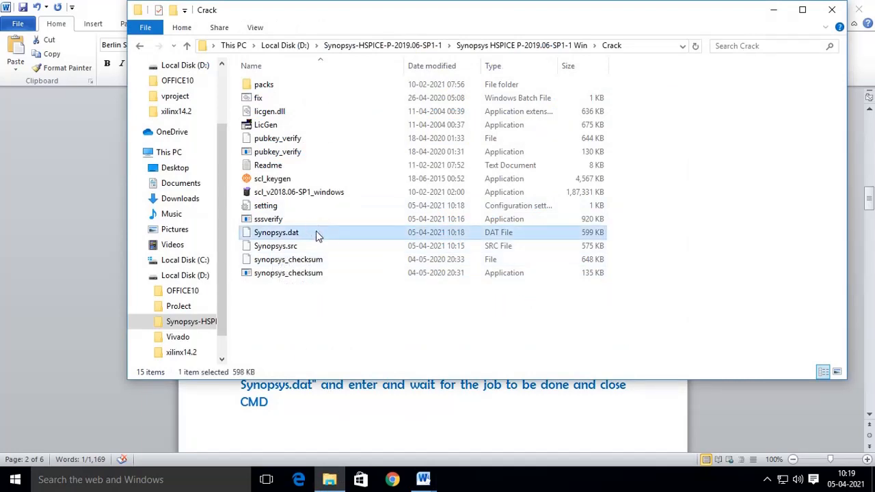
{"action": "left_click", "coordinate": [299, 101], "text": "ctrl"}
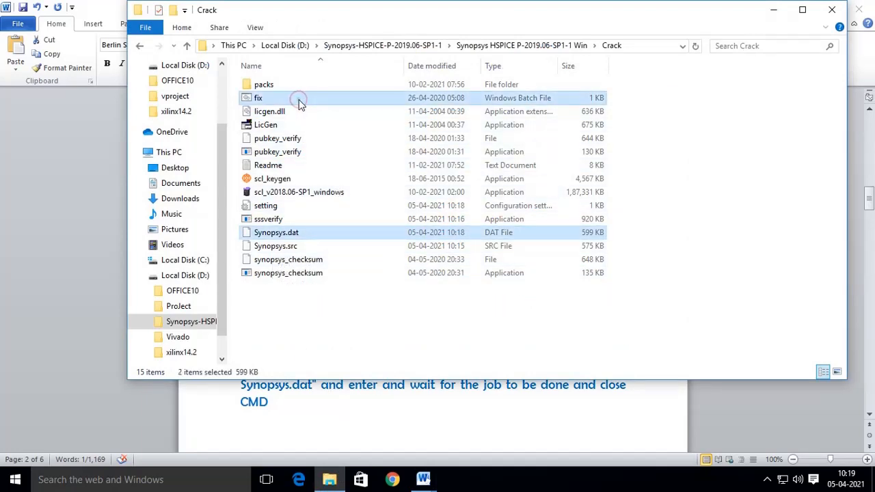
{"action": "right_click", "coordinate": [299, 101]}
{"action": "left_click", "coordinate": [331, 259]}
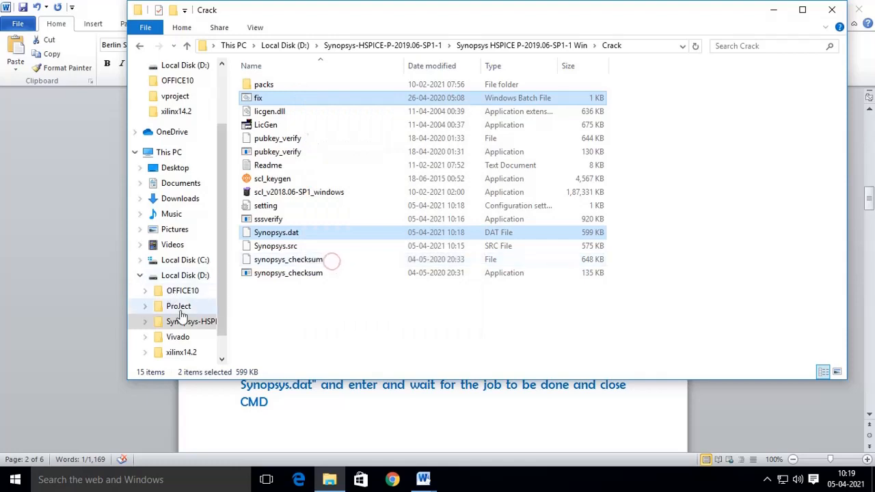
{"action": "left_click", "coordinate": [195, 261]}
{"action": "double_click", "coordinate": [290, 165]}
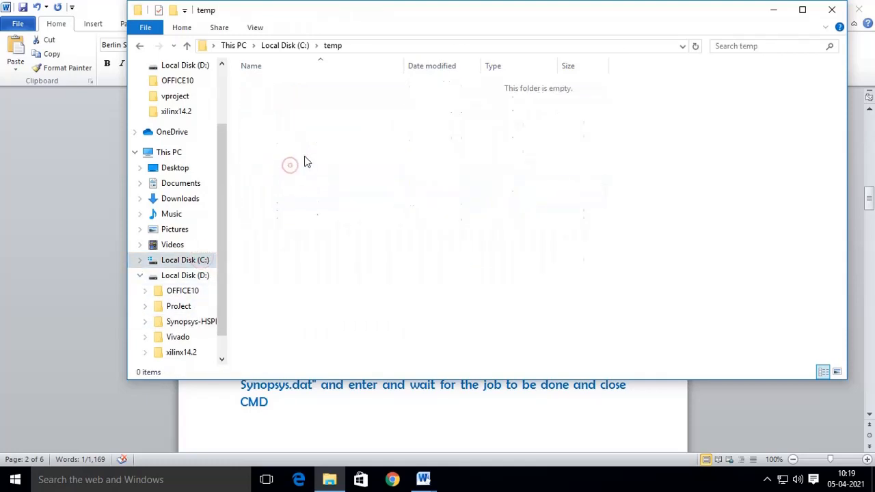
{"action": "right_click", "coordinate": [305, 162]}
{"action": "left_click", "coordinate": [336, 246]}
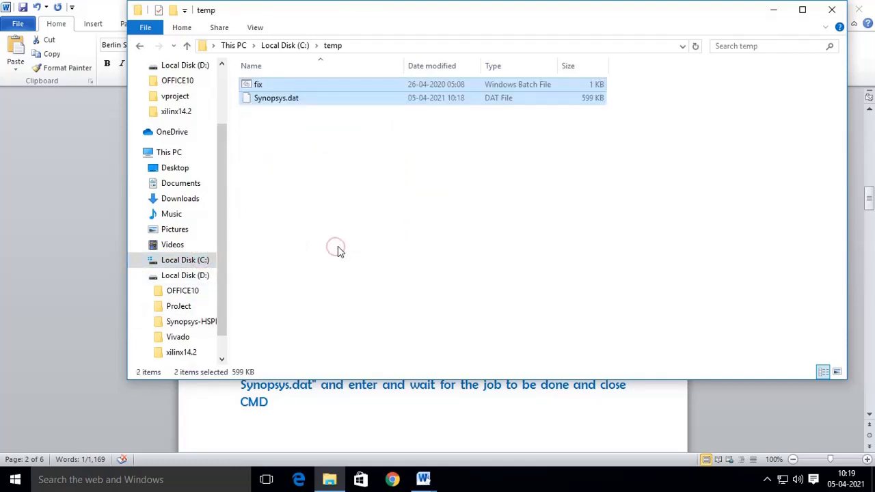
{"action": "left_click", "coordinate": [337, 251]}
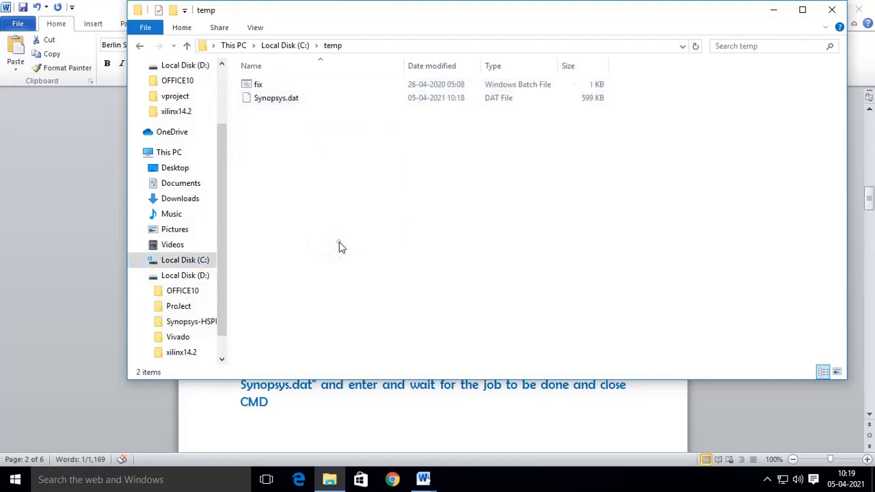
Read step 11 of the Word install document and start Command Prompt as administrator.
{"action": "left_click", "coordinate": [424, 483]}
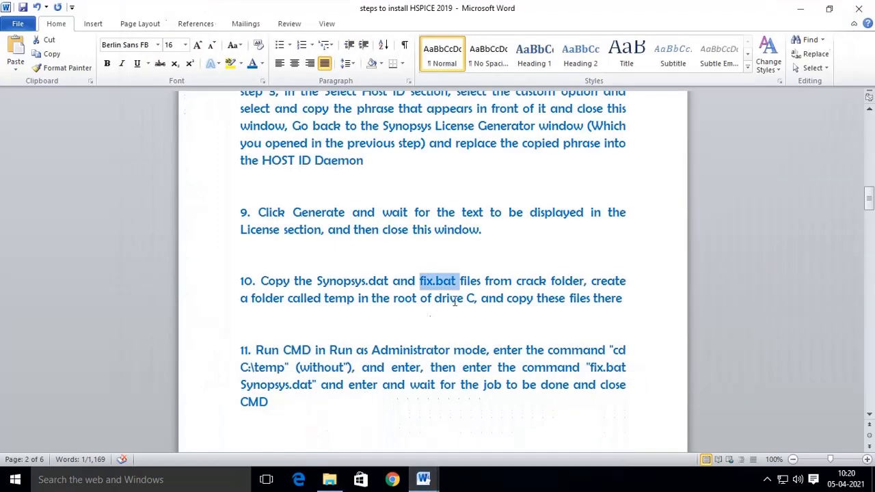
{"action": "scroll", "coordinate": [414, 344], "scroll_direction": "down", "scroll_amount": 2}
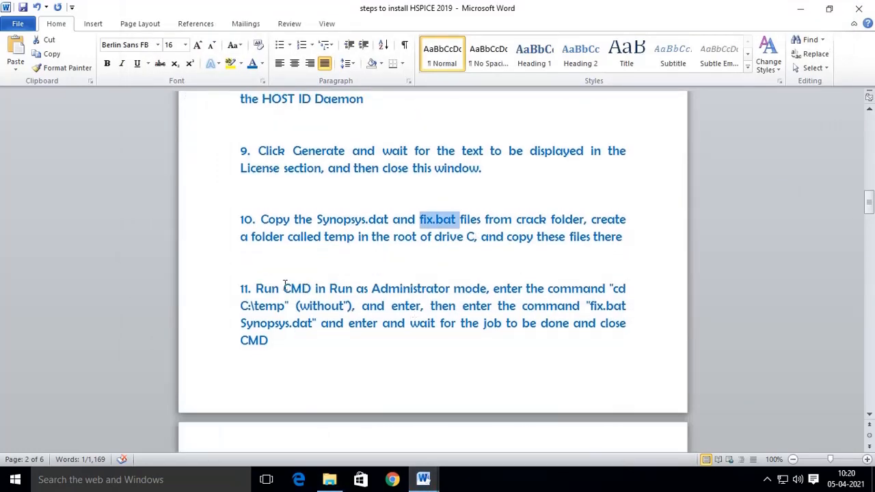
{"action": "left_click_drag", "start_coordinate": [285, 286], "coordinate": [436, 288]}
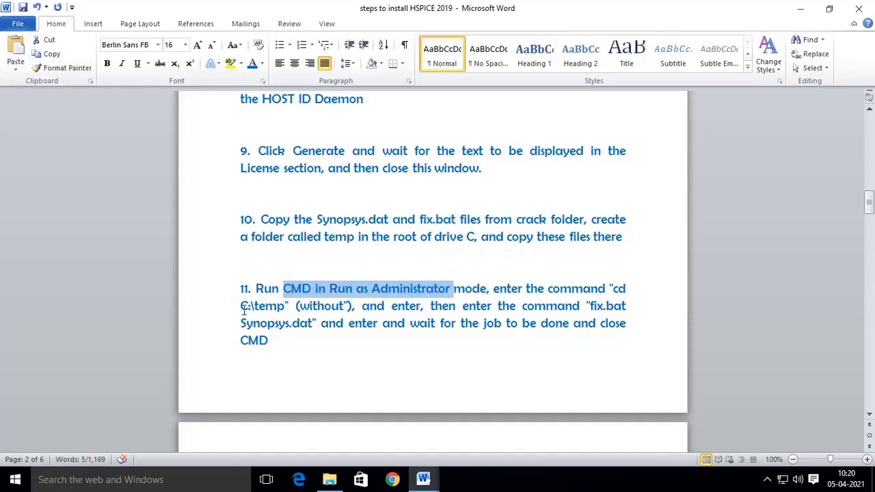
{"action": "left_click_drag", "start_coordinate": [238, 308], "coordinate": [432, 308]}
{"action": "left_click", "coordinate": [83, 474]}
{"action": "type", "text": "cmd"}
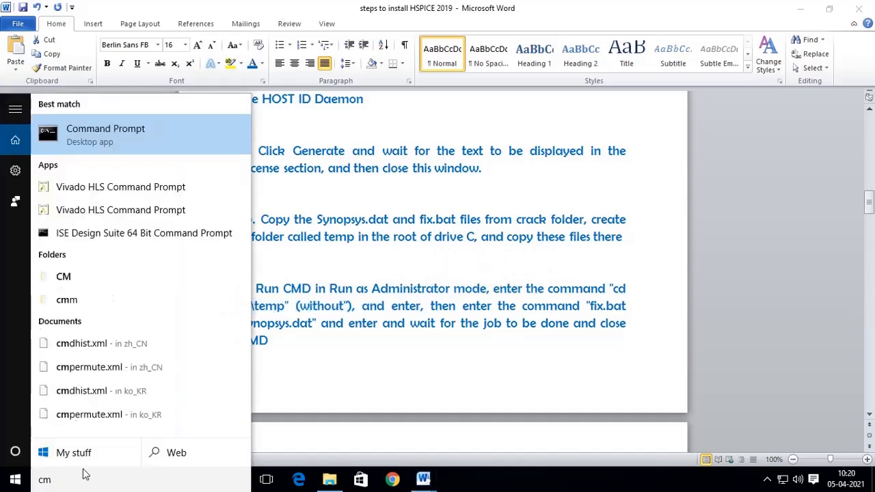
{"action": "right_click", "coordinate": [136, 128]}
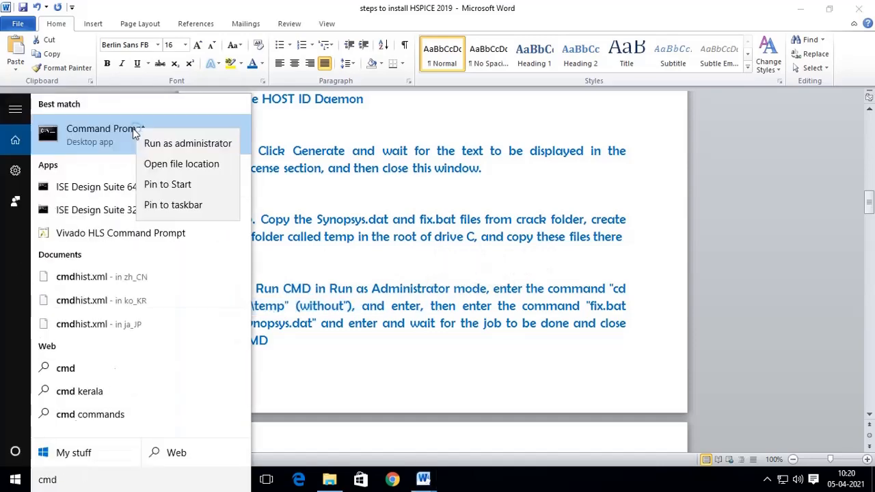
{"action": "left_click", "coordinate": [192, 141]}
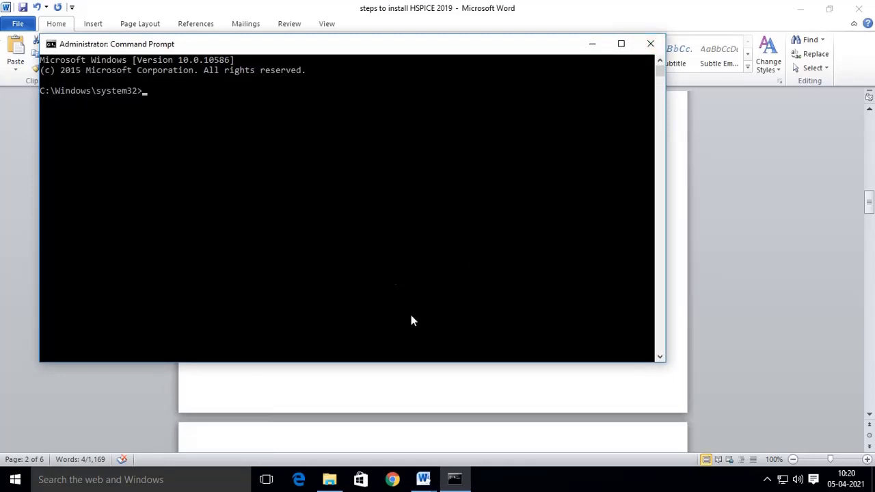
Copy the command cd C:\temp from step 11 of the Word document and run it in the administrator Command Prompt.
{"action": "left_click", "coordinate": [423, 479]}
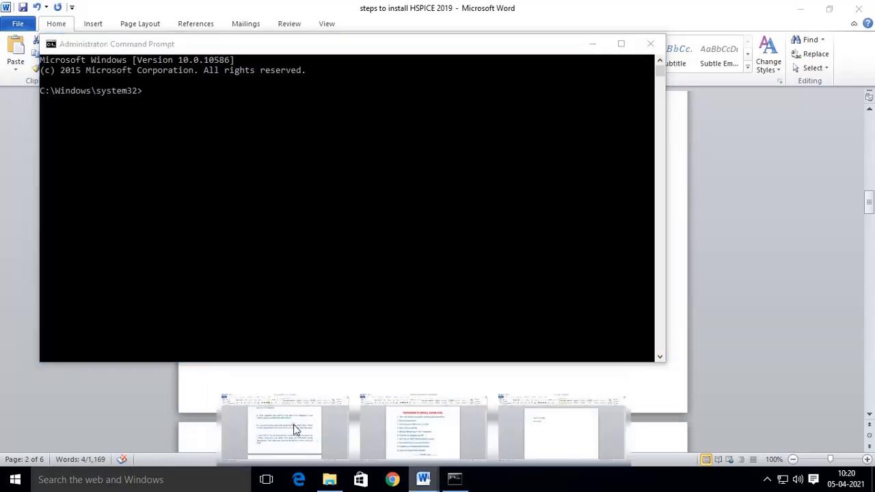
{"action": "left_click", "coordinate": [295, 429]}
{"action": "left_click_drag", "start_coordinate": [613, 288], "coordinate": [288, 306]}
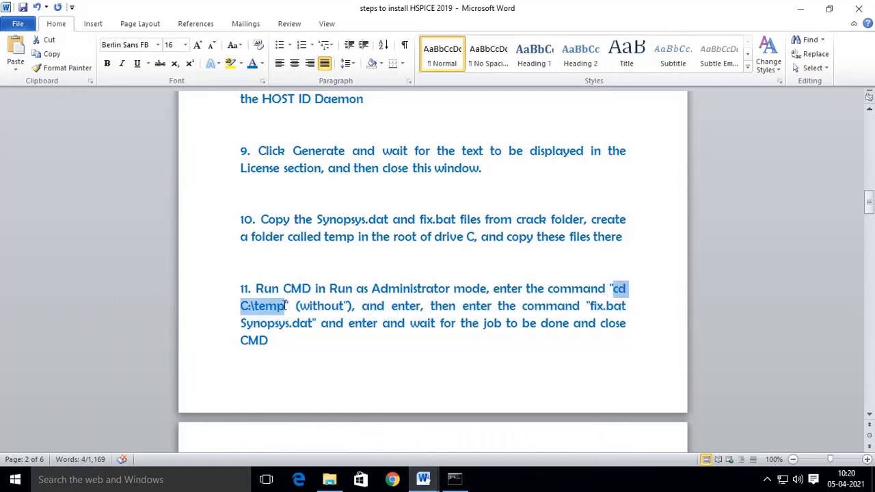
{"action": "right_click", "coordinate": [258, 311]}
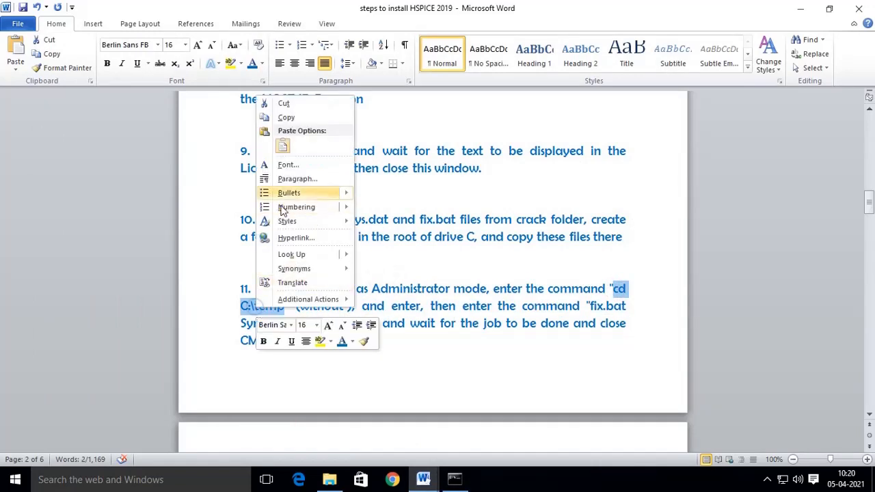
{"action": "left_click", "coordinate": [293, 118]}
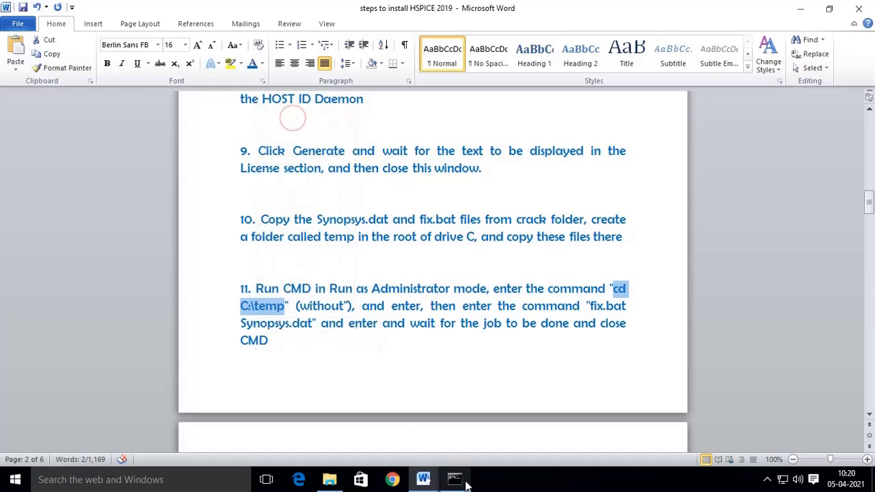
{"action": "left_click", "coordinate": [454, 479]}
{"action": "right_click", "coordinate": [203, 104]}
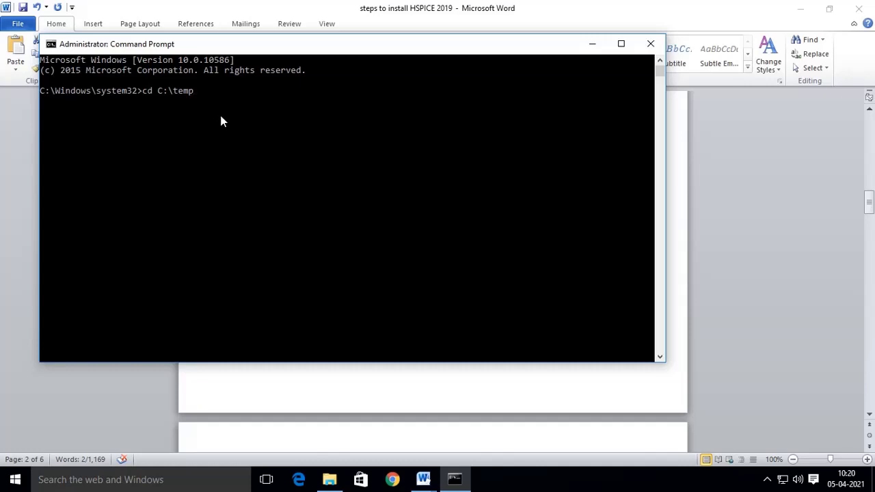
{"action": "key", "text": "alt+Tab"}
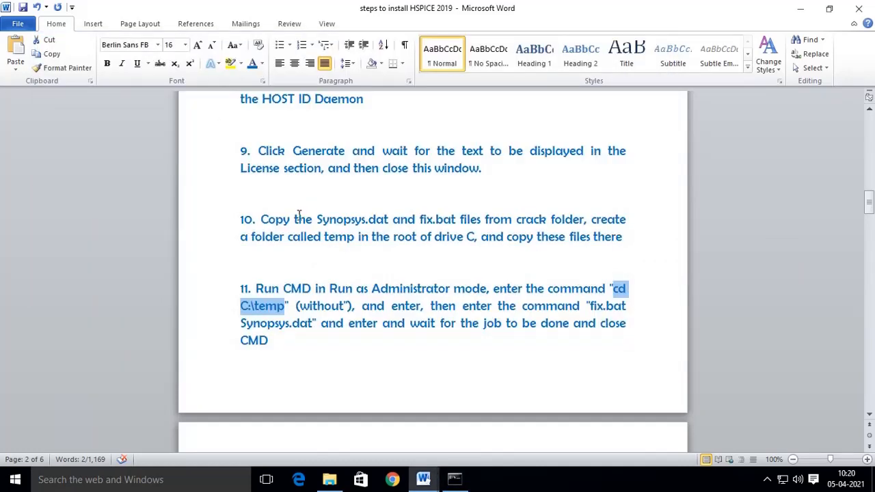
{"action": "key", "text": "alt+Tab"}
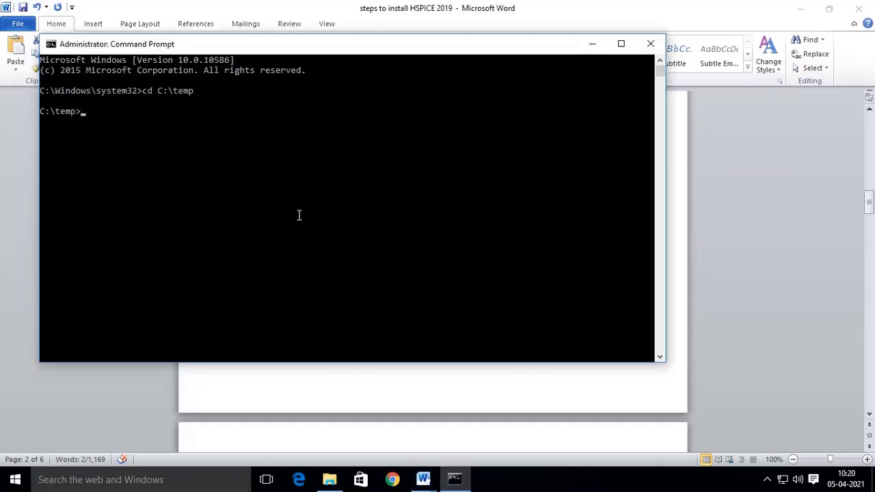
Copy the command fix.bat Synopsys.dat from step 11 of the Word document and run it in Command Prompt.
{"action": "key", "text": "alt+Tab"}
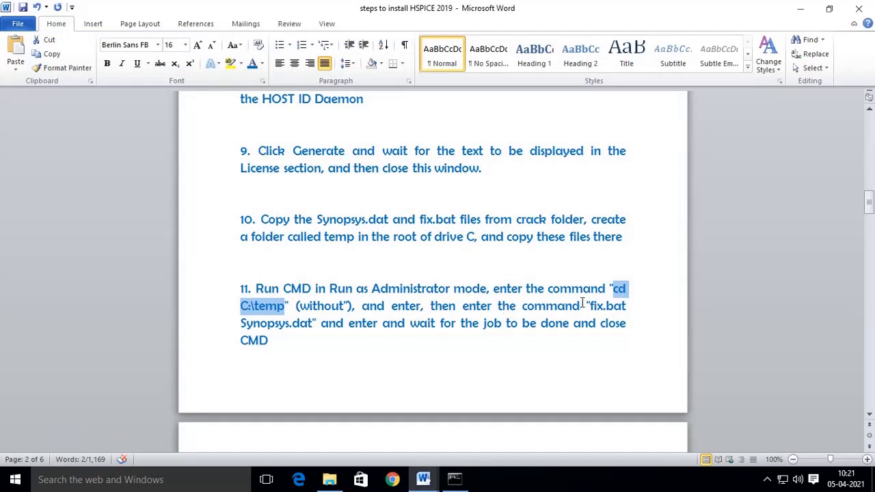
{"action": "left_click_drag", "start_coordinate": [591, 305], "coordinate": [314, 327]}
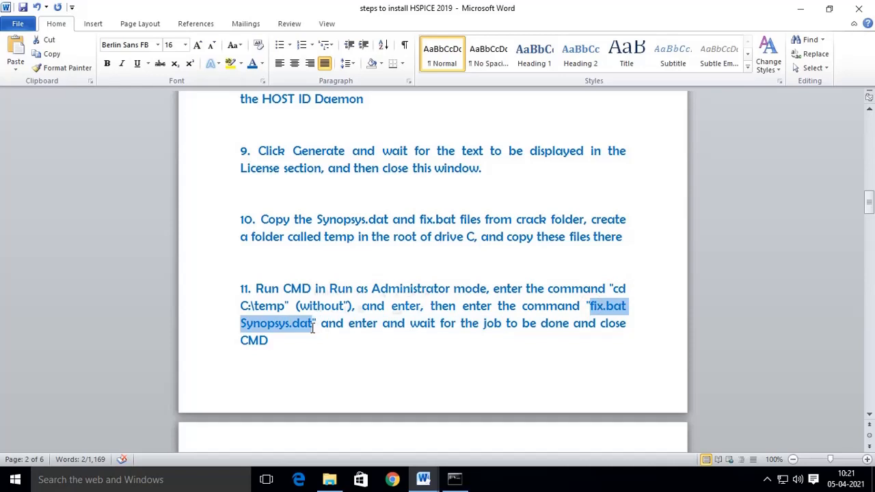
{"action": "key", "text": "alt+Tab"}
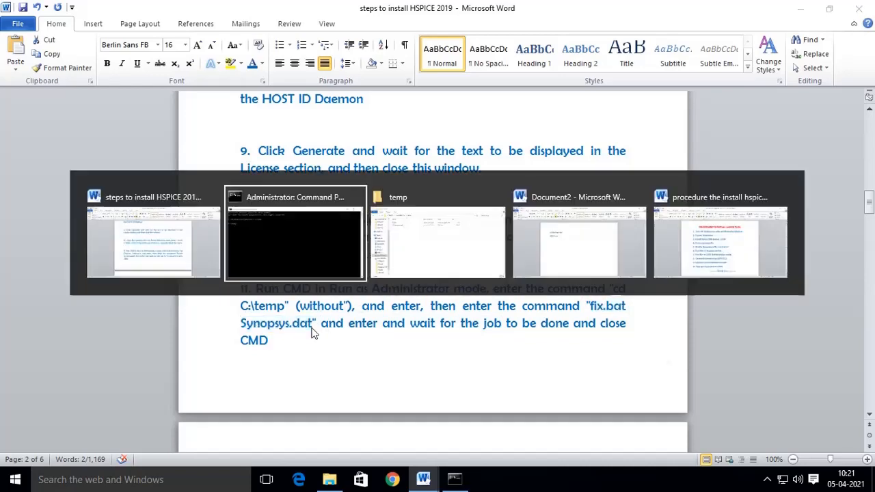
{"action": "key", "text": "ctrl+v"}
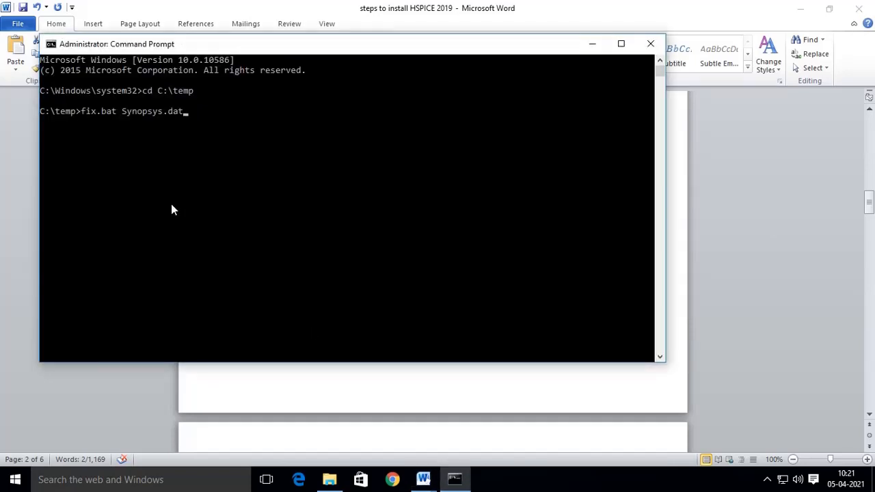
{"action": "key", "text": "Return"}
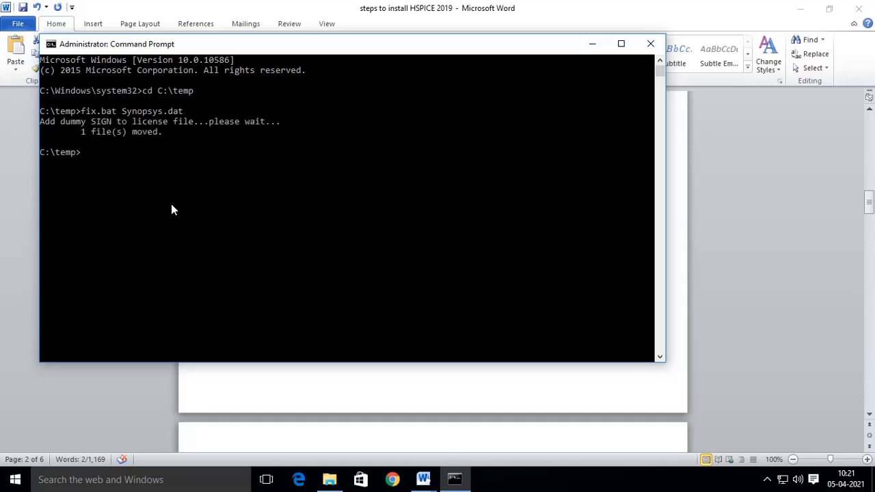
Review the rest of step 11 in the Word install document and close the administrator Command Prompt.
{"action": "key", "text": "alt+Tab"}
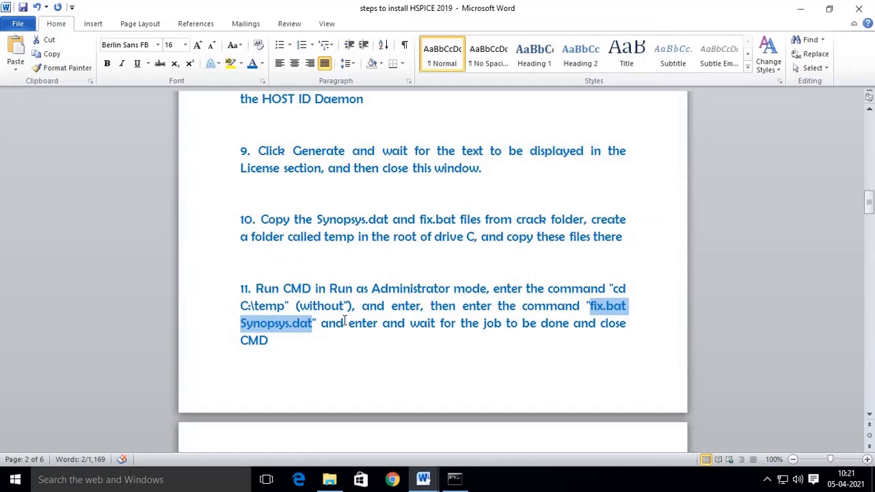
{"action": "left_click_drag", "start_coordinate": [345, 321], "coordinate": [263, 342]}
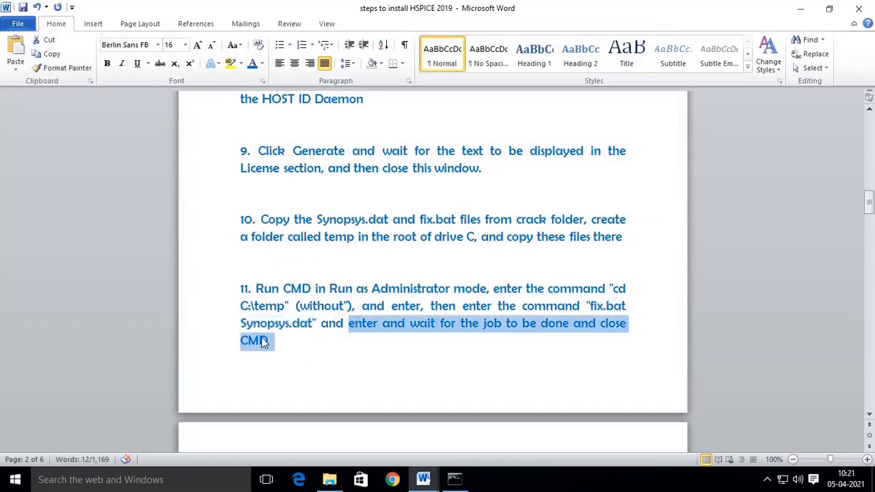
{"action": "key", "text": "alt+Tab"}
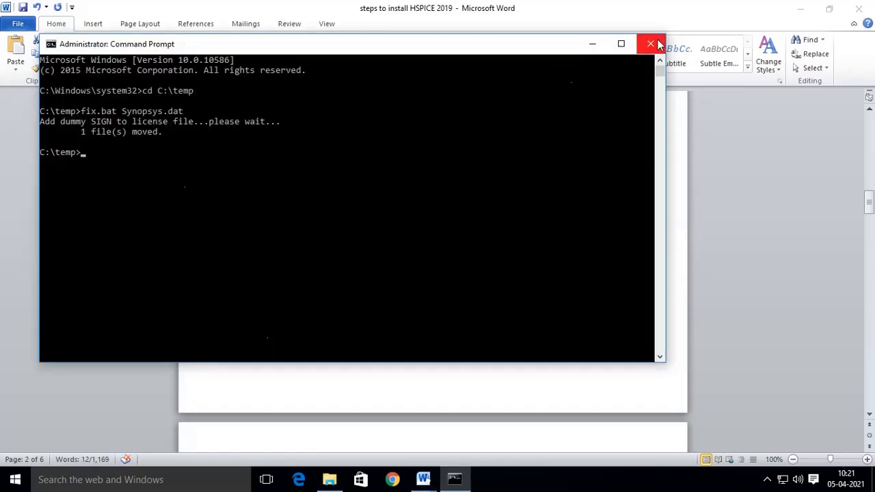
{"action": "key", "text": "alt+Tab"}
Read step 12 of the Word document for the file to copy and its destination folder.
{"action": "scroll", "coordinate": [318, 325], "scroll_direction": "down", "scroll_amount": 4}
{"action": "scroll", "coordinate": [318, 326], "scroll_direction": "down", "scroll_amount": 3}
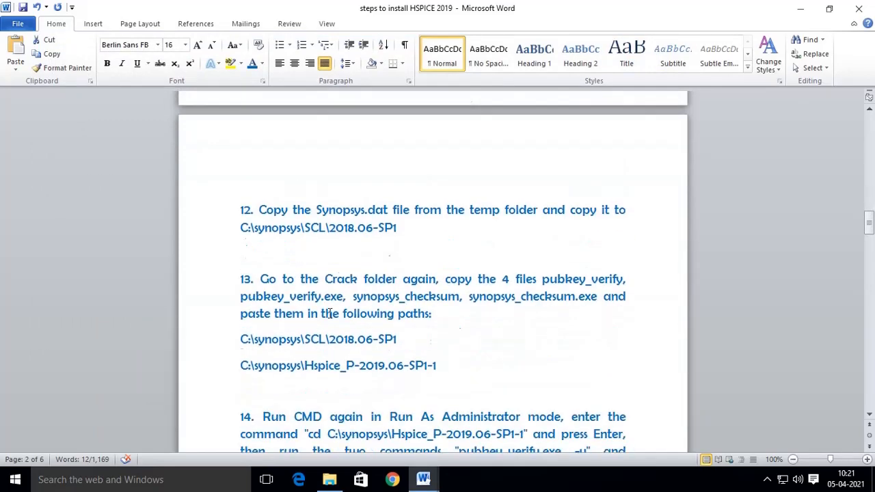
{"action": "left_click_drag", "start_coordinate": [314, 210], "coordinate": [485, 205]}
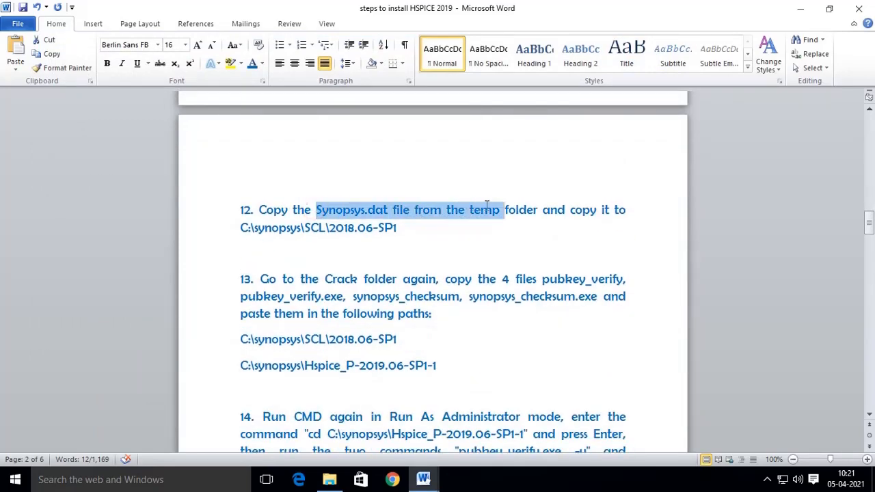
{"action": "left_click_drag", "start_coordinate": [572, 210], "coordinate": [372, 231]}
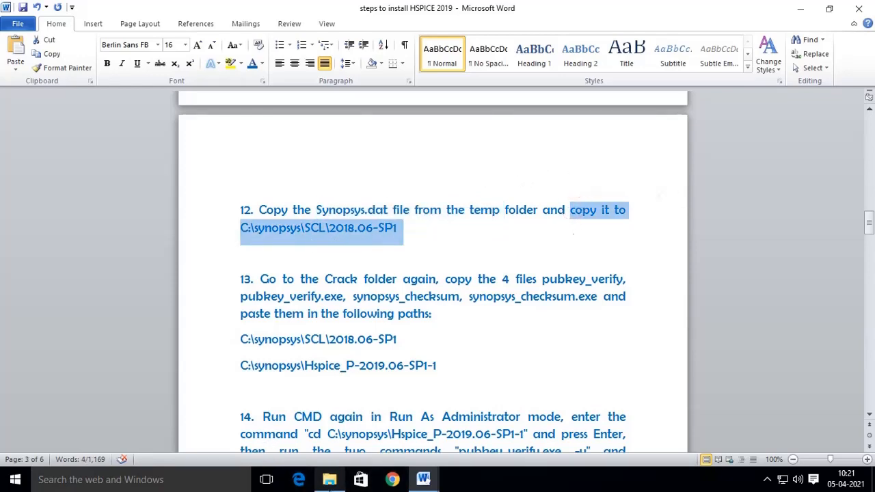
In File Explorer, copy Synopsys.dat from C:\temp into C:\synopsys\SCL\2018.06-SP1.
{"action": "left_click", "coordinate": [330, 480]}
{"action": "left_click", "coordinate": [293, 99]}
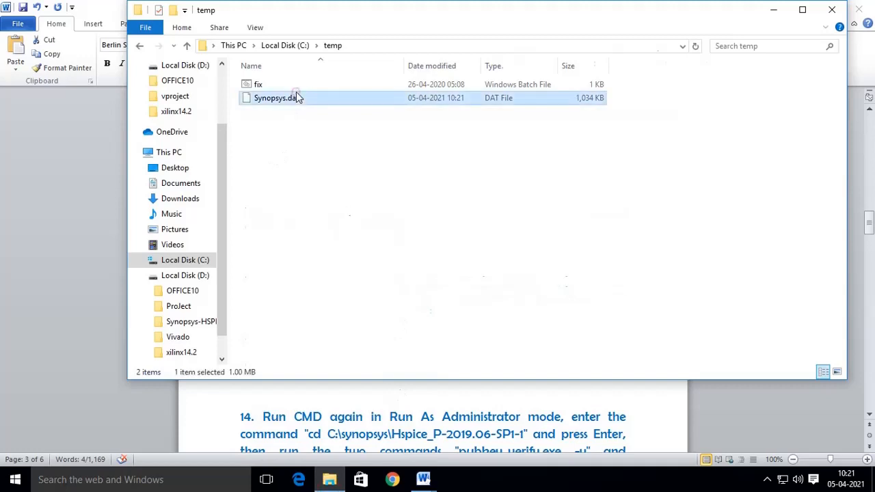
{"action": "right_click", "coordinate": [297, 99]}
{"action": "left_click", "coordinate": [326, 290]}
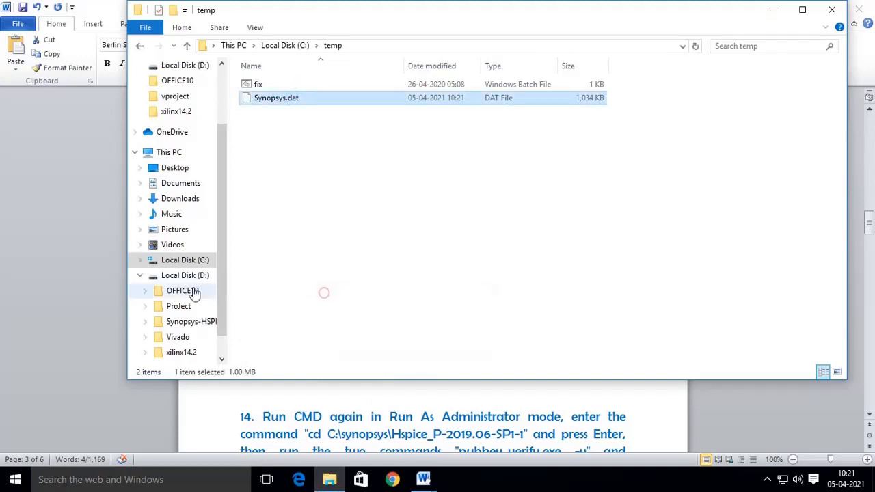
{"action": "left_click", "coordinate": [200, 276]}
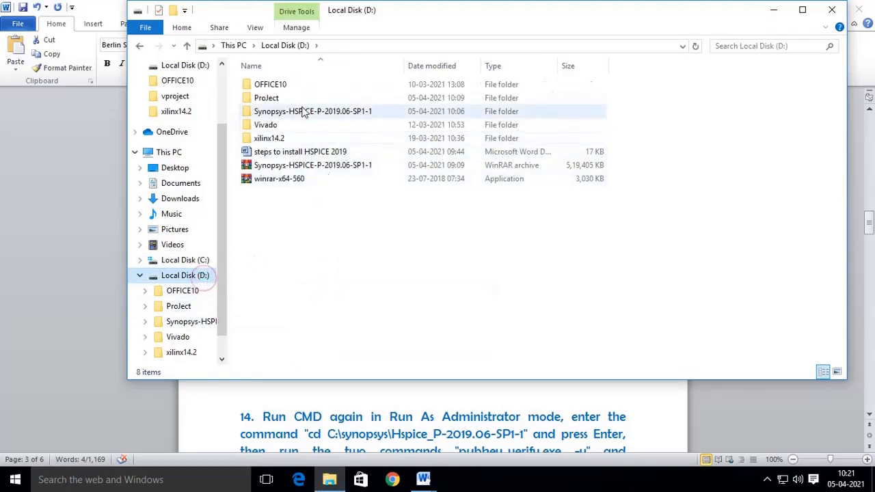
{"action": "left_click", "coordinate": [205, 261]}
{"action": "double_click", "coordinate": [273, 153]}
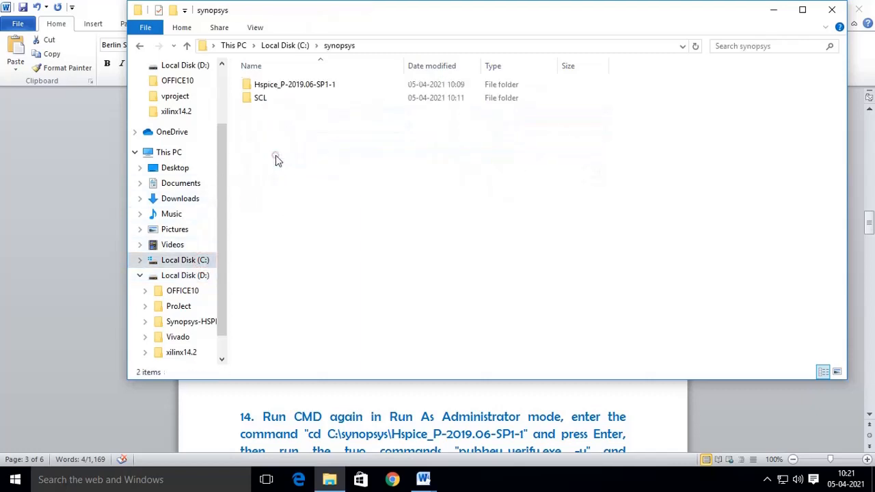
{"action": "double_click", "coordinate": [279, 103]}
{"action": "double_click", "coordinate": [292, 93]}
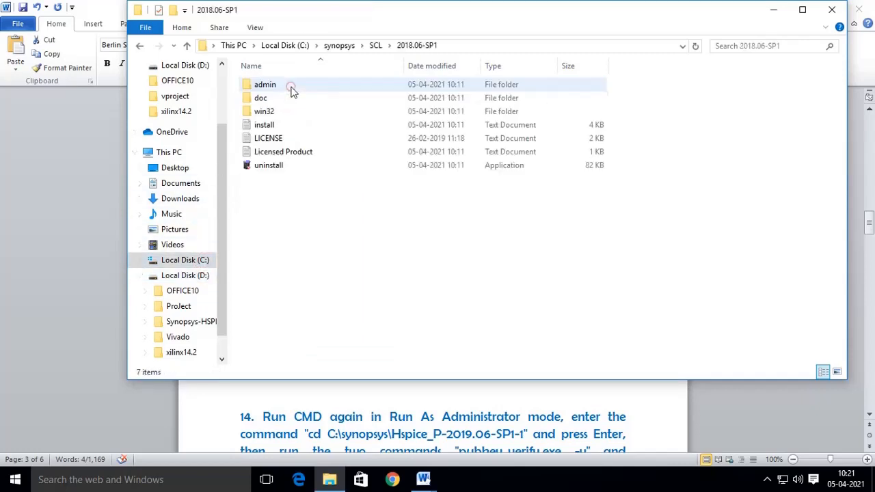
{"action": "right_click", "coordinate": [279, 209]}
{"action": "left_click", "coordinate": [309, 298]}
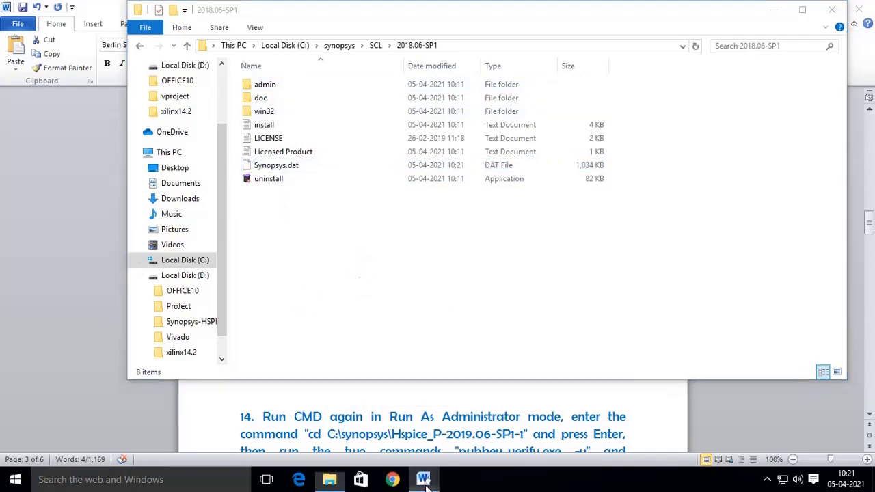
Read step 13 of the Word document for the four files to copy and their two destination paths.
{"action": "mouse_move", "coordinate": [424, 479]}
{"action": "left_click", "coordinate": [314, 428]}
{"action": "left_click", "coordinate": [303, 262]}
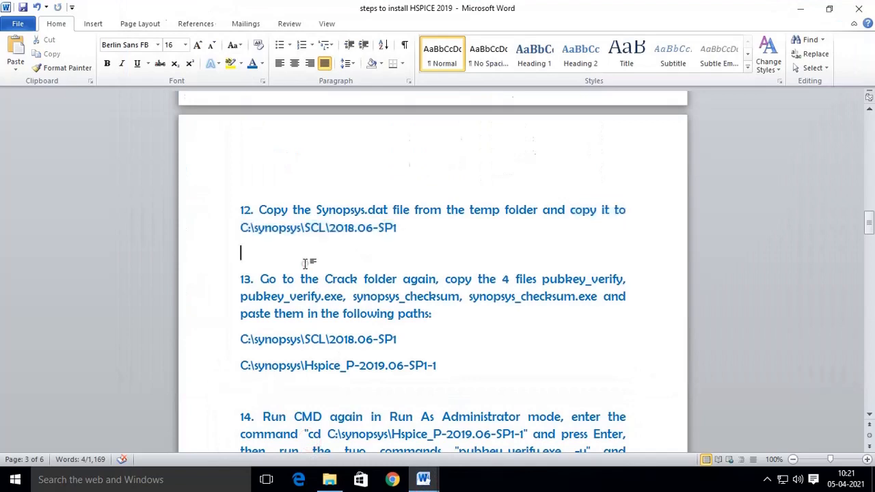
{"action": "left_click_drag", "start_coordinate": [301, 280], "coordinate": [403, 280]}
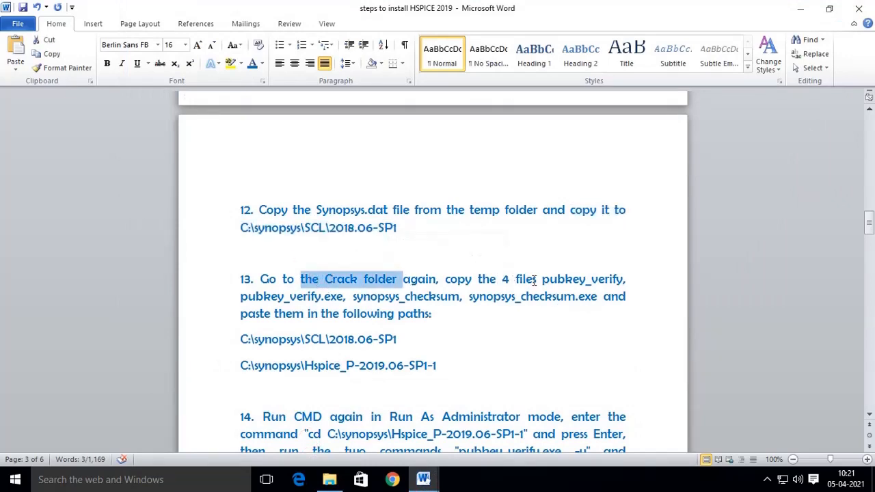
{"action": "left_click_drag", "start_coordinate": [540, 279], "coordinate": [631, 276]}
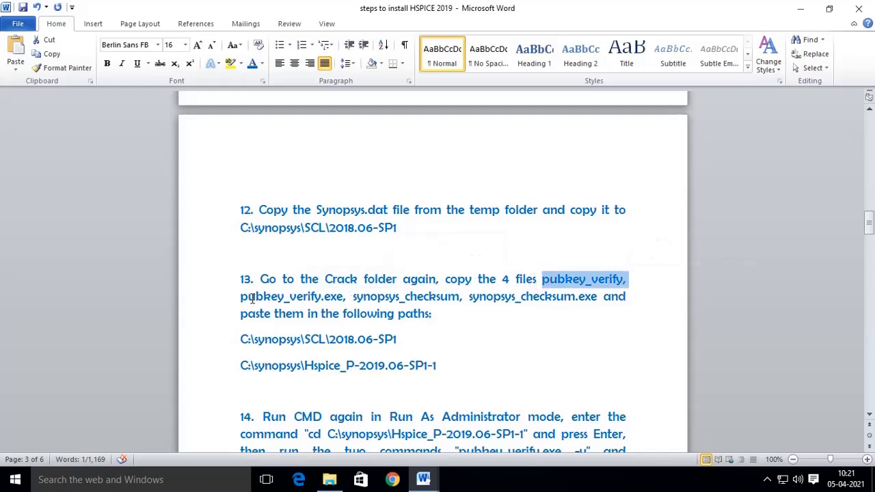
{"action": "left_click_drag", "start_coordinate": [241, 297], "coordinate": [596, 295]}
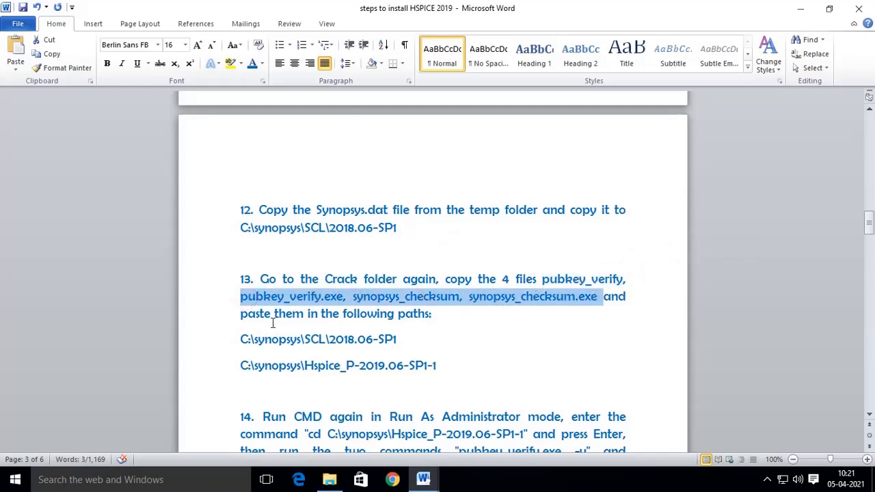
{"action": "scroll", "coordinate": [396, 312], "scroll_direction": "down", "scroll_amount": 2}
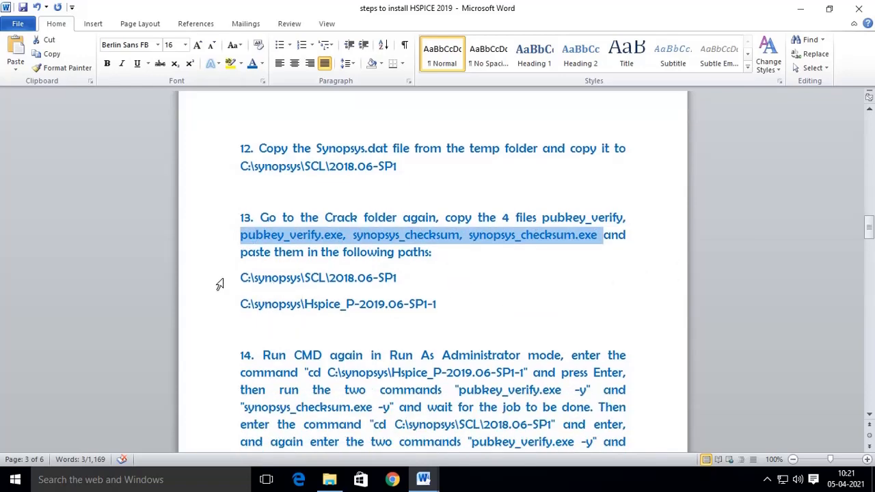
{"action": "left_click_drag", "start_coordinate": [236, 278], "coordinate": [420, 271]}
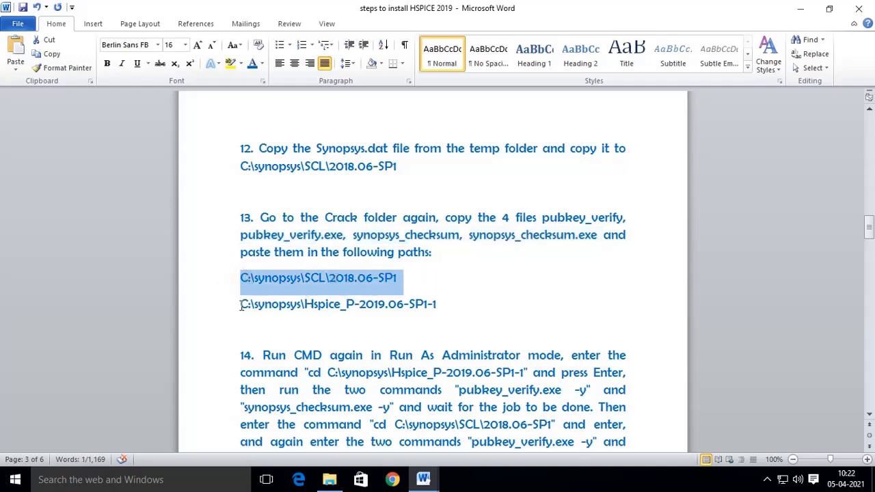
{"action": "left_click_drag", "start_coordinate": [241, 306], "coordinate": [434, 324]}
In File Explorer, copy both pubkey_verify files and both synopsys_checksum files from the Crack folder on drive D.
{"action": "left_click", "coordinate": [329, 481]}
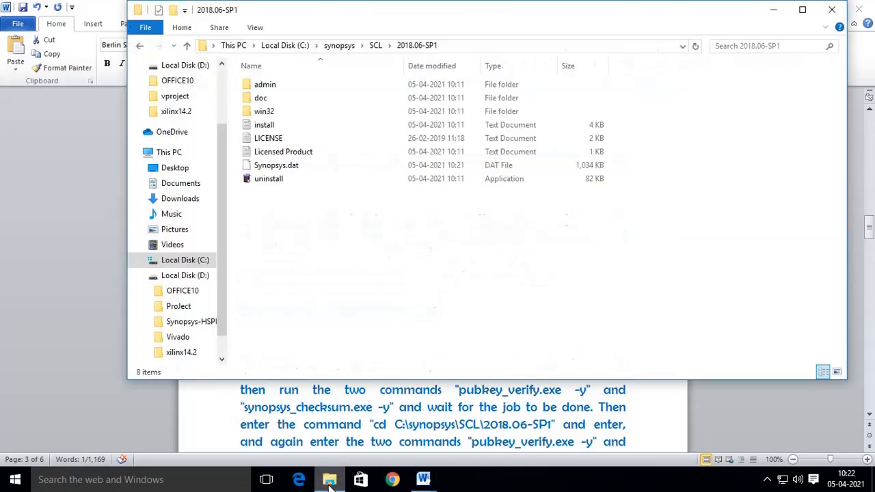
{"action": "left_click", "coordinate": [194, 275]}
{"action": "double_click", "coordinate": [309, 112]}
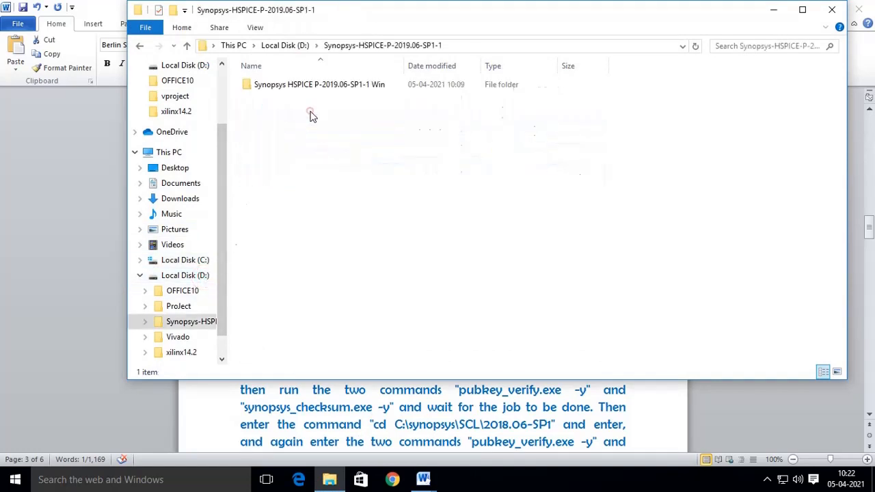
{"action": "double_click", "coordinate": [312, 85]}
{"action": "left_click", "coordinate": [314, 84]}
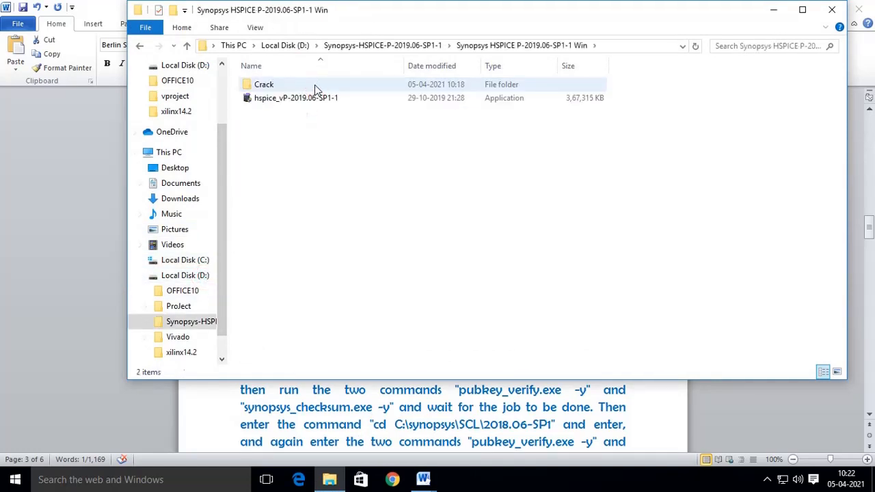
{"action": "double_click", "coordinate": [316, 87]}
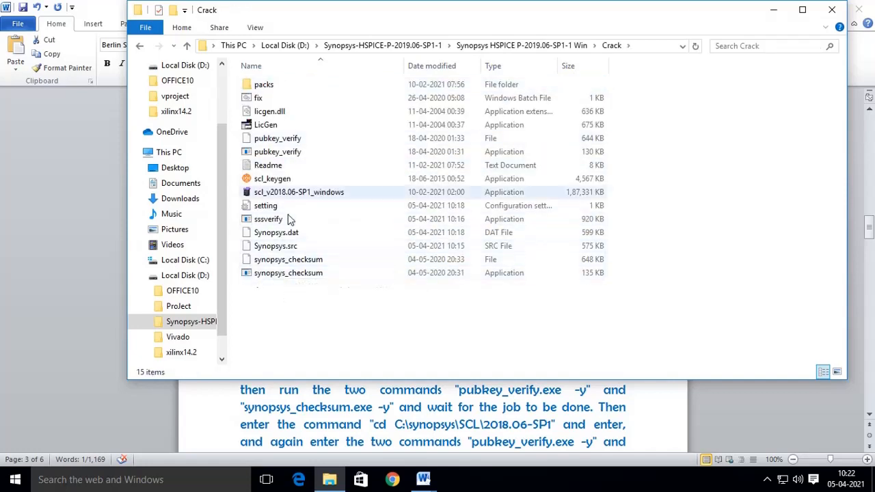
{"action": "left_click", "coordinate": [289, 141]}
{"action": "left_click", "coordinate": [286, 152], "text": "ctrl"}
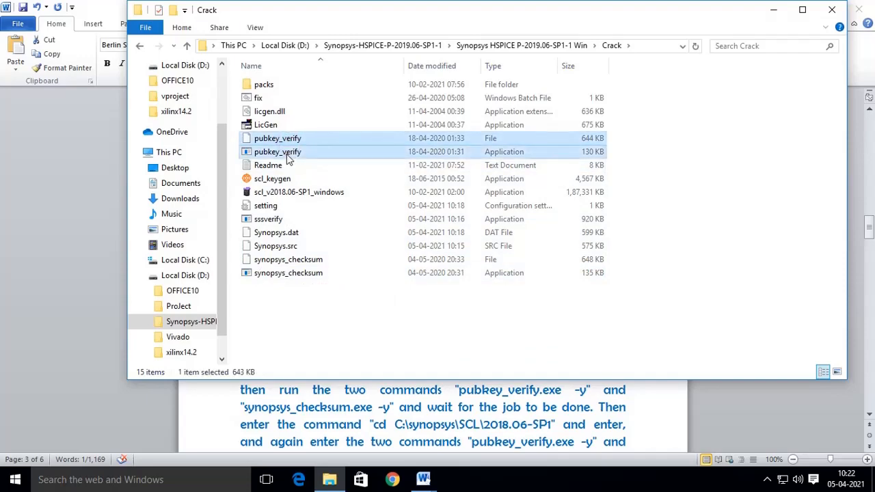
{"action": "left_click", "coordinate": [287, 260], "text": "ctrl"}
{"action": "left_click", "coordinate": [283, 274], "text": "ctrl"}
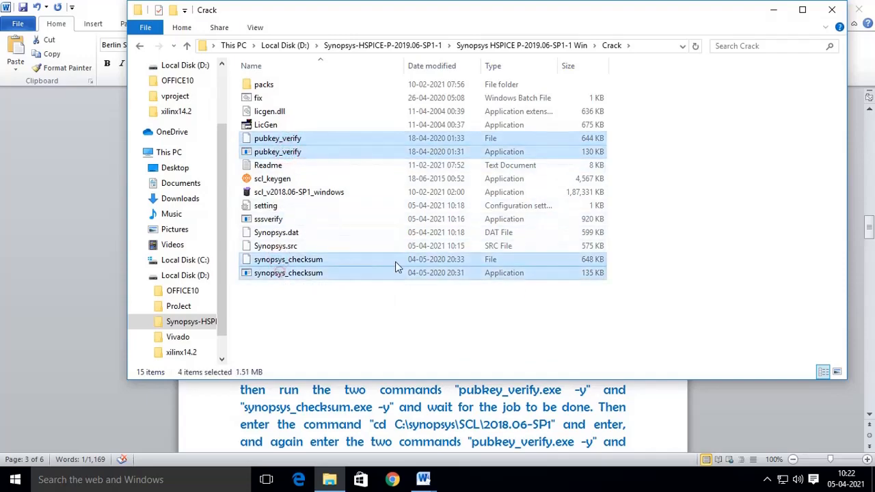
{"action": "right_click", "coordinate": [363, 264]}
{"action": "left_click", "coordinate": [395, 186]}
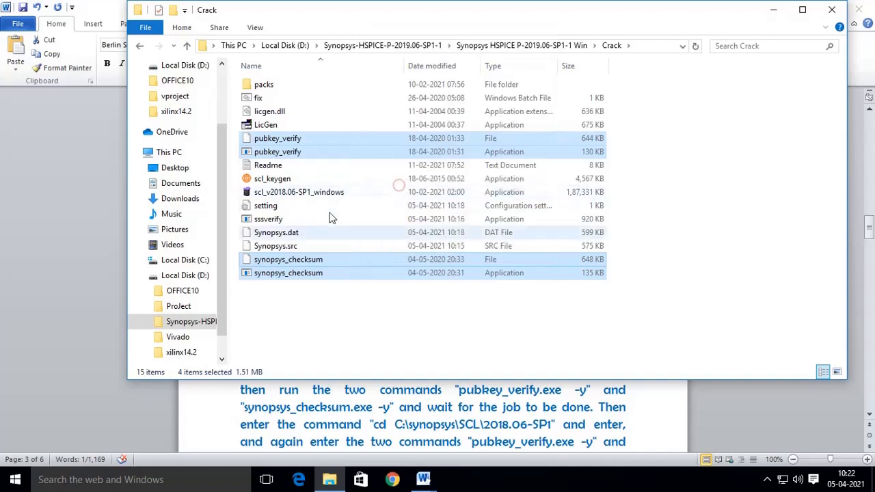
Open the C:\synopsys\SCL\2018.06-SP1 folder as the destination for the four copied files.
{"action": "left_click", "coordinate": [198, 261]}
{"action": "left_click", "coordinate": [286, 154]}
{"action": "double_click", "coordinate": [285, 153]}
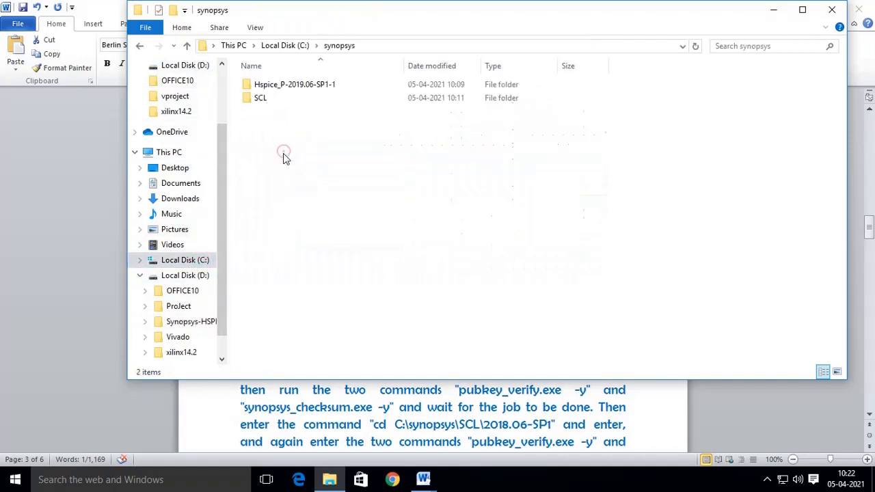
{"action": "double_click", "coordinate": [293, 99]}
{"action": "double_click", "coordinate": [301, 85]}
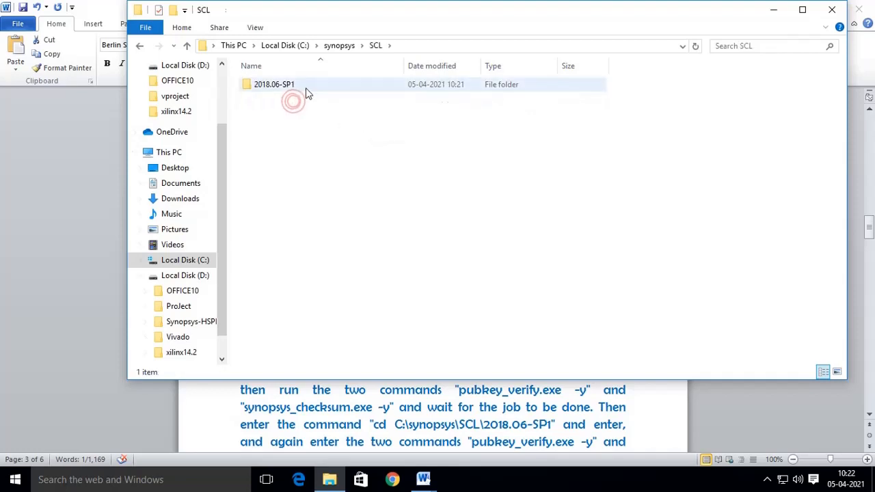
Paste the four copied files pubkey_verify, pubkey_verify.exe, synopsys_checksum and synopsys_checksum.exe into C:\synopsys\SCL\2018.06-SP1.
{"action": "right_click", "coordinate": [283, 237]}
{"action": "left_click", "coordinate": [316, 324]}
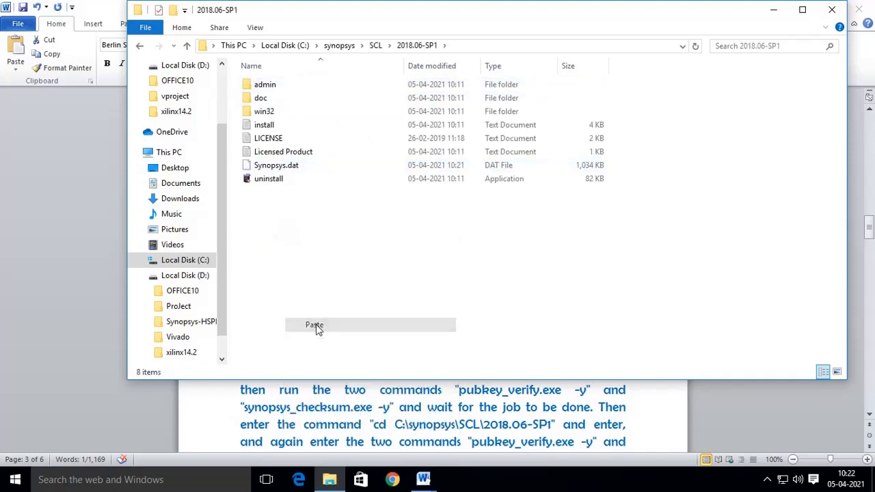
{"action": "left_click", "coordinate": [311, 306]}
Paste the same four copied files into C:\synopsys\Hspice_P-2019.06-SP1-1 and return to the synopsys folder.
{"action": "left_click", "coordinate": [141, 48]}
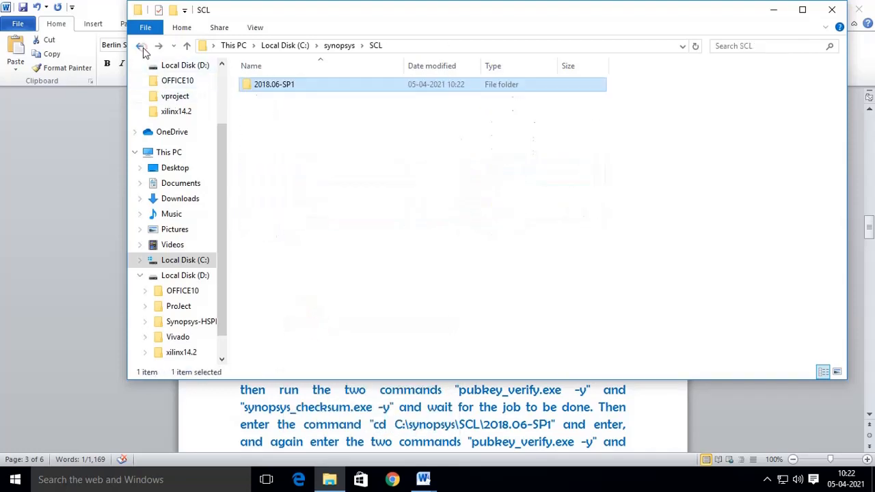
{"action": "left_click", "coordinate": [141, 48]}
{"action": "double_click", "coordinate": [271, 86]}
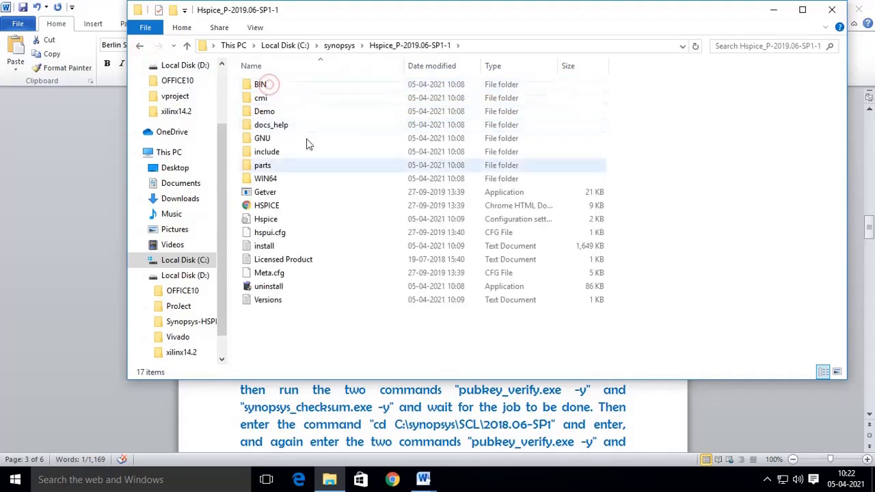
{"action": "right_click", "coordinate": [268, 327]}
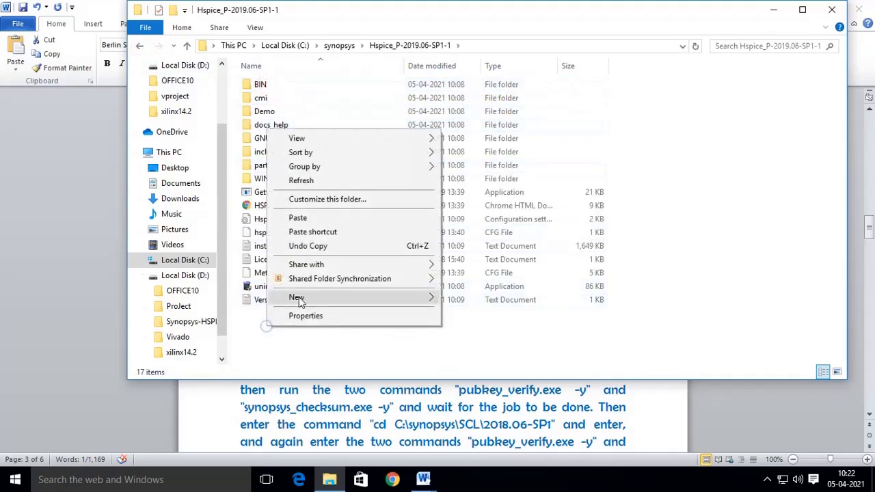
{"action": "left_click", "coordinate": [308, 218]}
{"action": "left_click", "coordinate": [683, 213]}
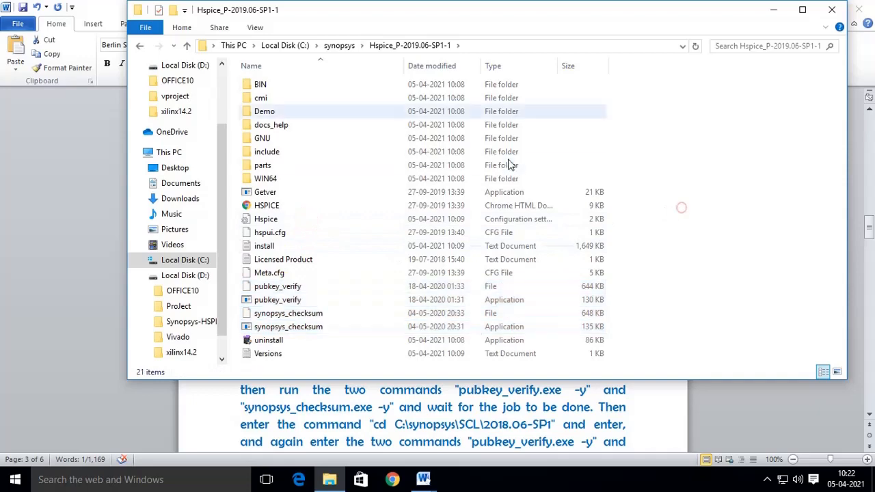
{"action": "left_click", "coordinate": [141, 46]}
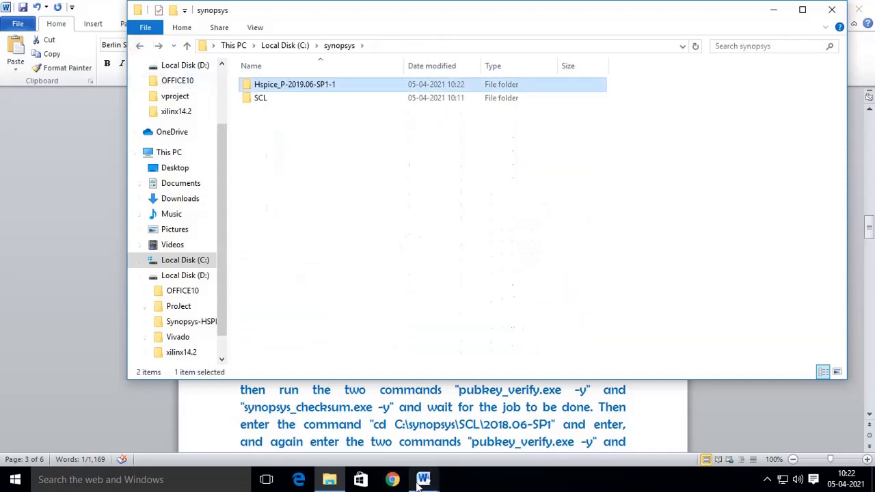
Switch to the Word document "steps to install HSPICE 2019" and copy "cd C:\synopsys\Hspice_P-2019.06-SP1-1" from step 14.
{"action": "mouse_move", "coordinate": [423, 479]}
{"action": "left_click", "coordinate": [263, 421]}
{"action": "scroll", "coordinate": [463, 313], "scroll_direction": "down", "scroll_amount": 3}
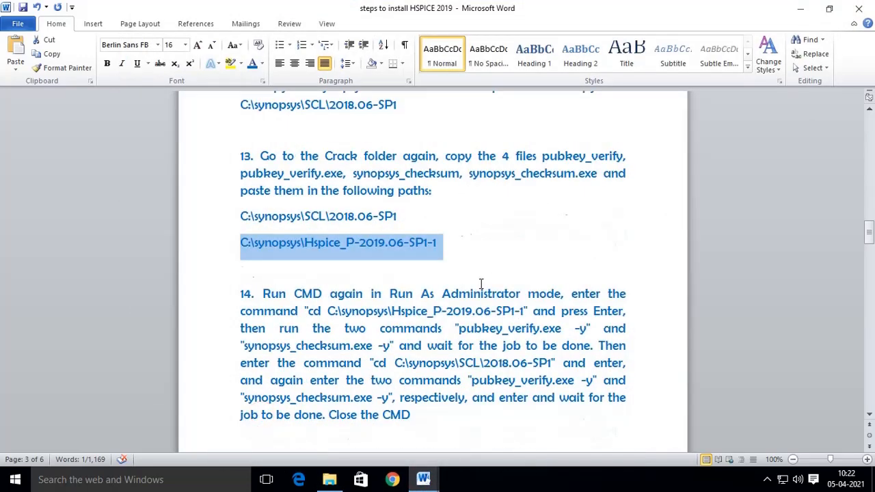
{"action": "left_click", "coordinate": [477, 331]}
{"action": "left_click_drag", "start_coordinate": [263, 201], "coordinate": [536, 205]}
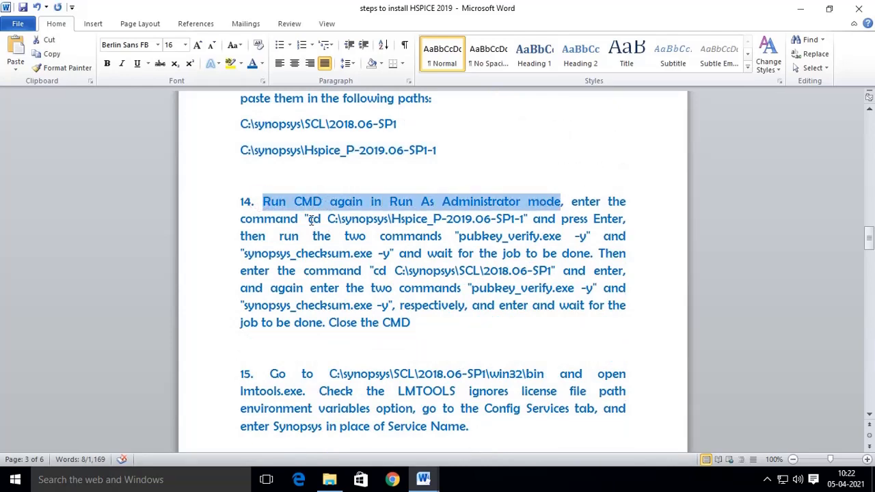
{"action": "left_click_drag", "start_coordinate": [309, 219], "coordinate": [497, 214]}
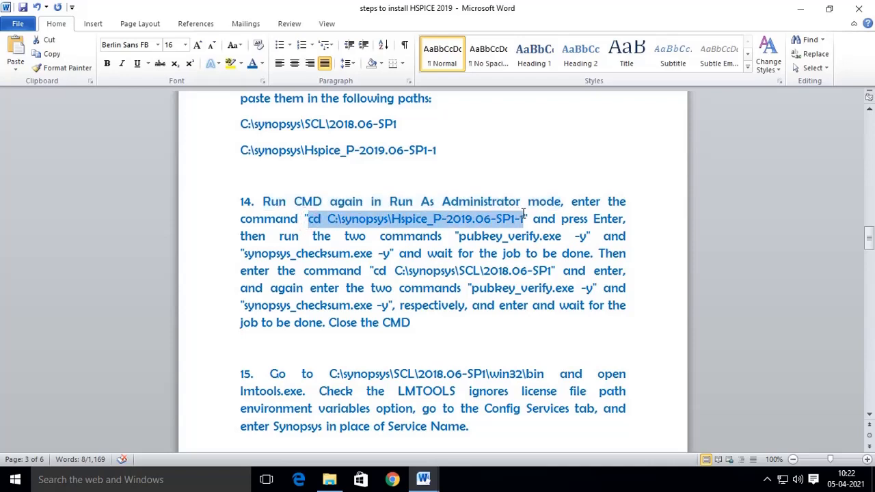
{"action": "right_click", "coordinate": [463, 227]}
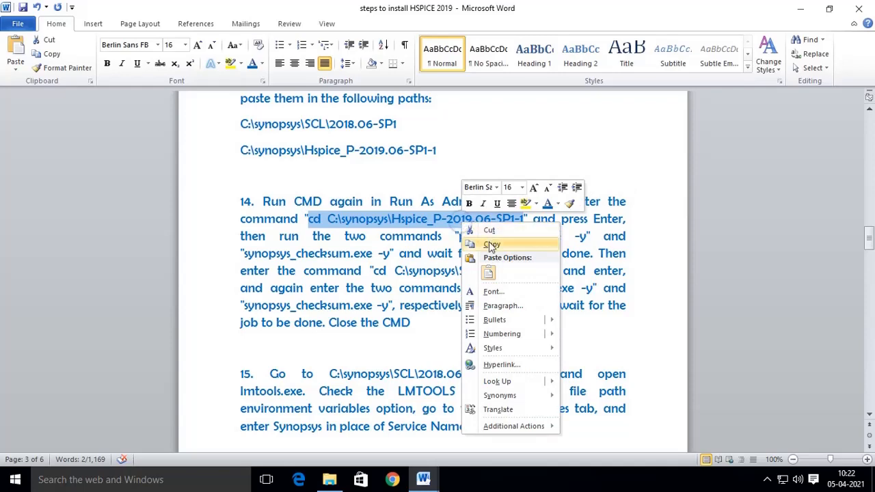
{"action": "left_click", "coordinate": [487, 239]}
Open Command Prompt as administrator and change the directory to C:\synopsys\Hspice_P-2019.06-SP1-1 with the copied command.
{"action": "left_click", "coordinate": [98, 483]}
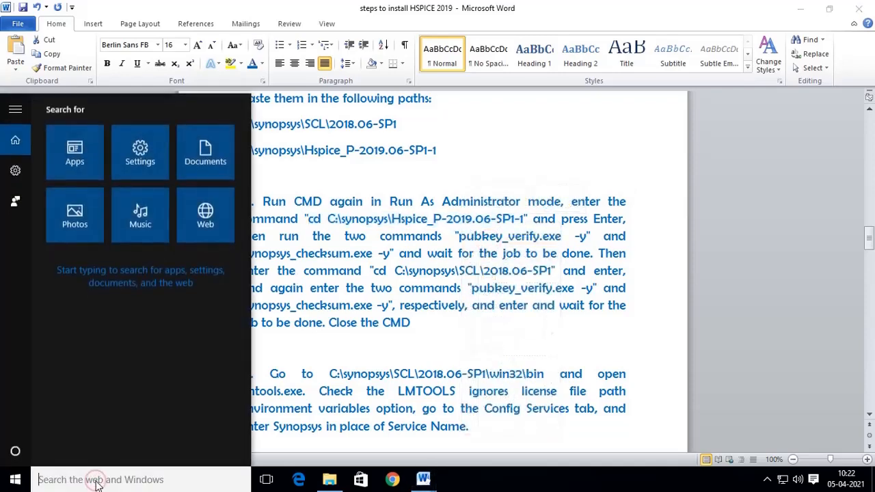
{"action": "type", "text": "cmd"}
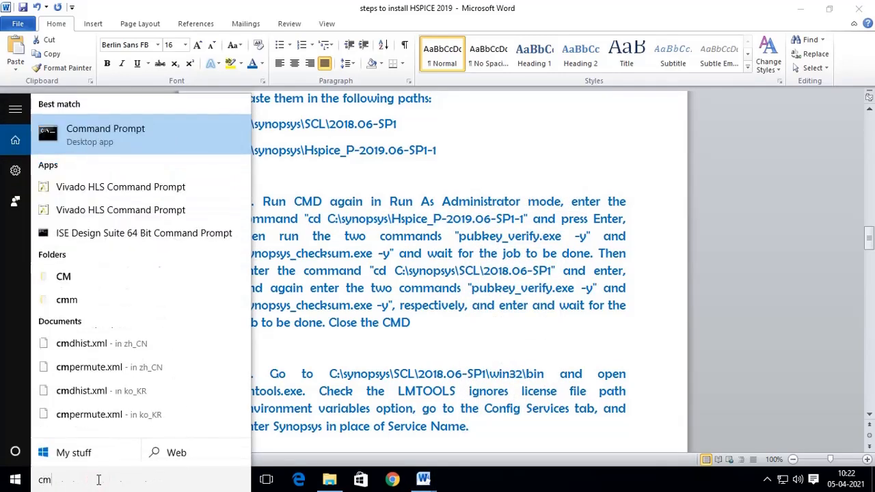
{"action": "right_click", "coordinate": [161, 135]}
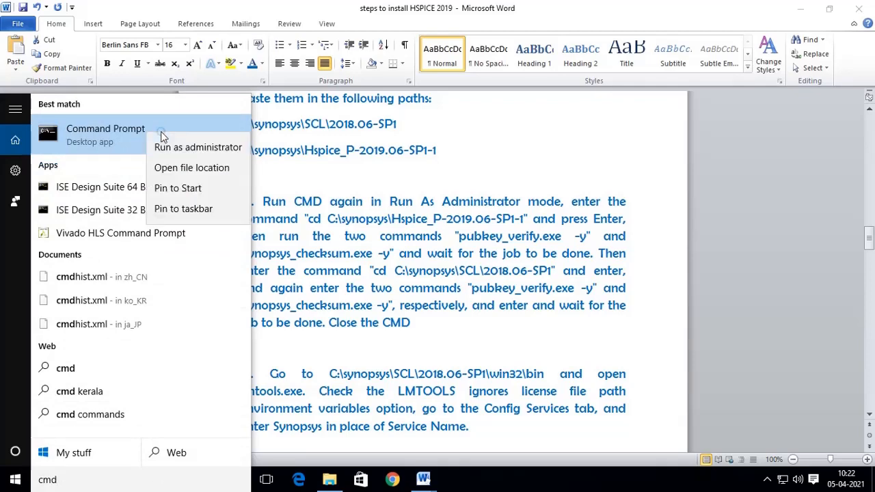
{"action": "left_click", "coordinate": [186, 148]}
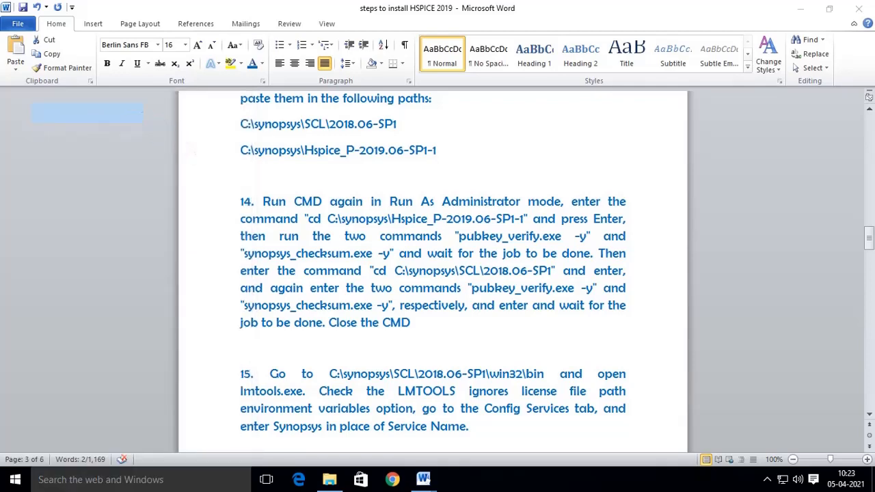
{"action": "key", "text": "ctrl+v"}
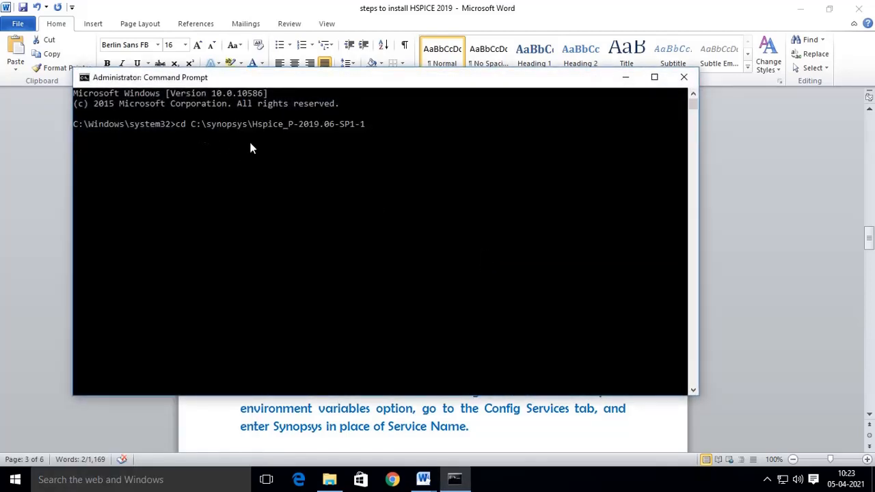
{"action": "key", "text": "Return"}
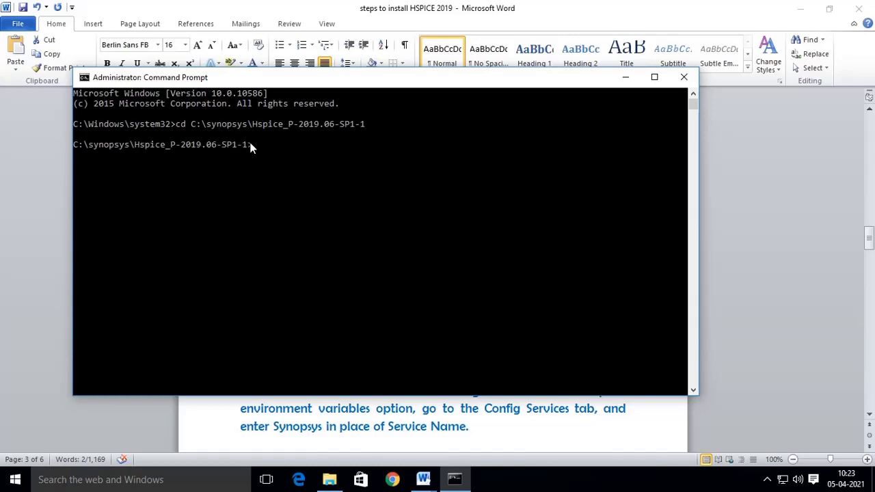
Copy "pubkey_verify.exe -y" from step 14 of the Word instructions and run it in the Hspice directory in Command Prompt.
{"action": "left_click", "coordinate": [425, 476]}
{"action": "left_click", "coordinate": [297, 427]}
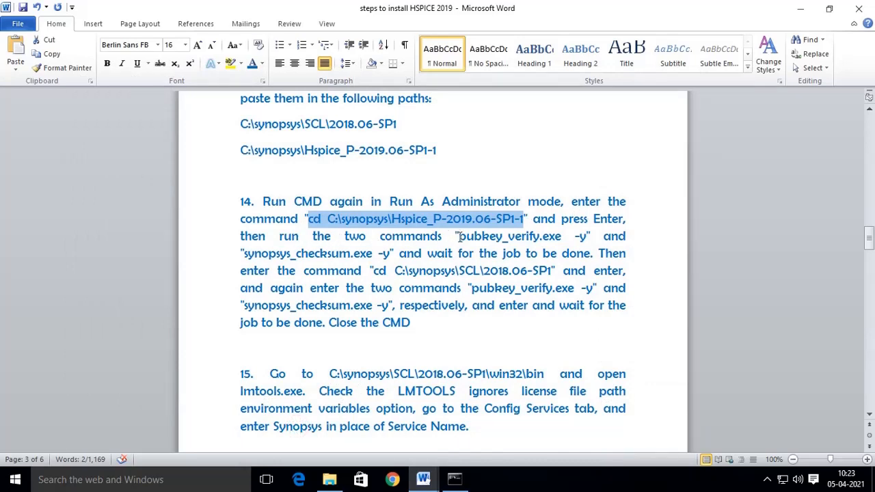
{"action": "left_click_drag", "start_coordinate": [458, 237], "coordinate": [573, 236]}
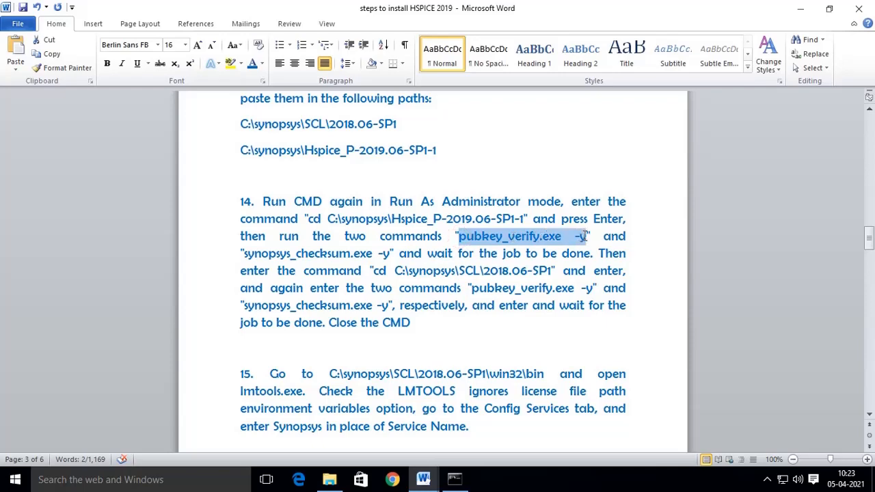
{"action": "right_click", "coordinate": [520, 251]}
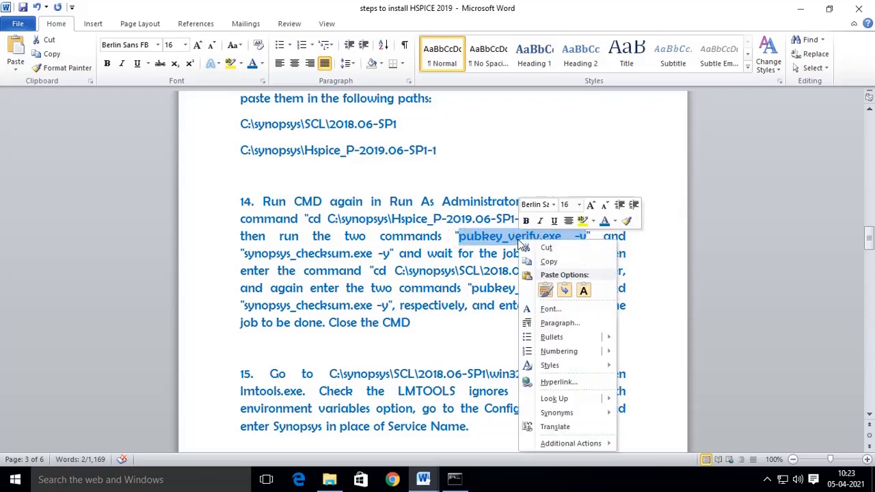
{"action": "left_click", "coordinate": [551, 262]}
{"action": "key", "text": "alt+Tab"}
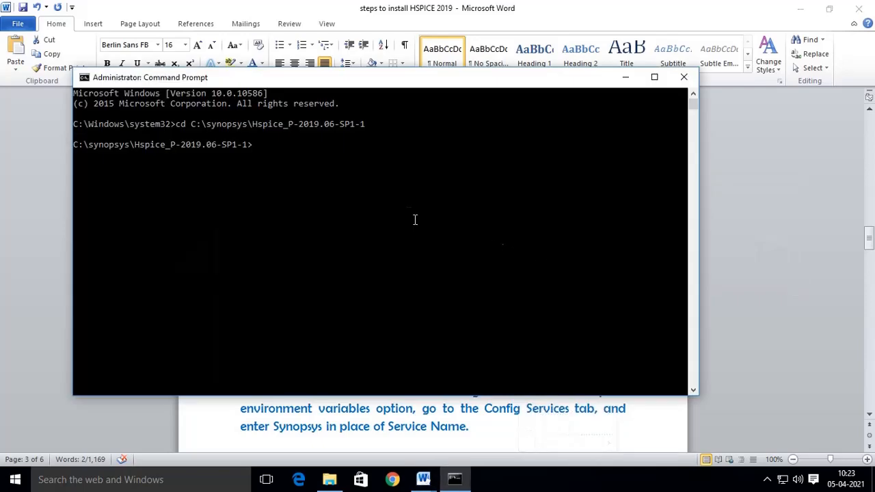
{"action": "right_click", "coordinate": [273, 149]}
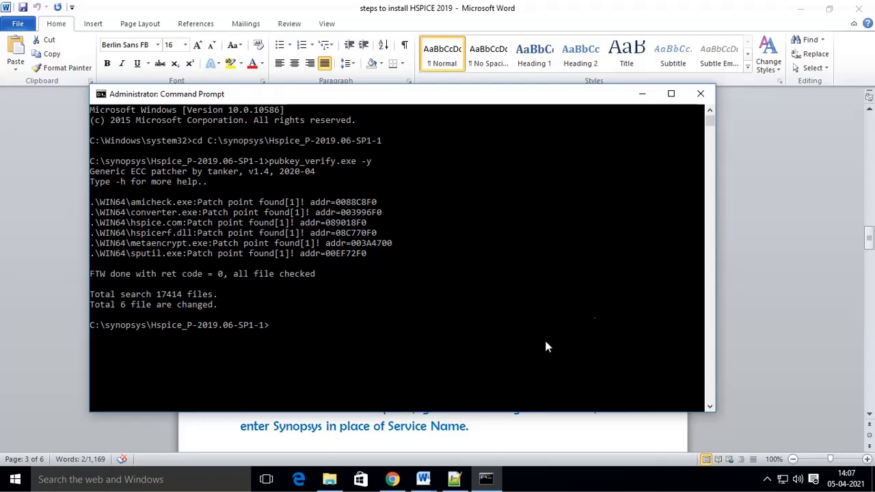
Copy "synopsys_checksum.exe -y" from step 14 of the Word instructions and run it in the Hspice directory in Command Prompt.
{"action": "left_click", "coordinate": [423, 478]}
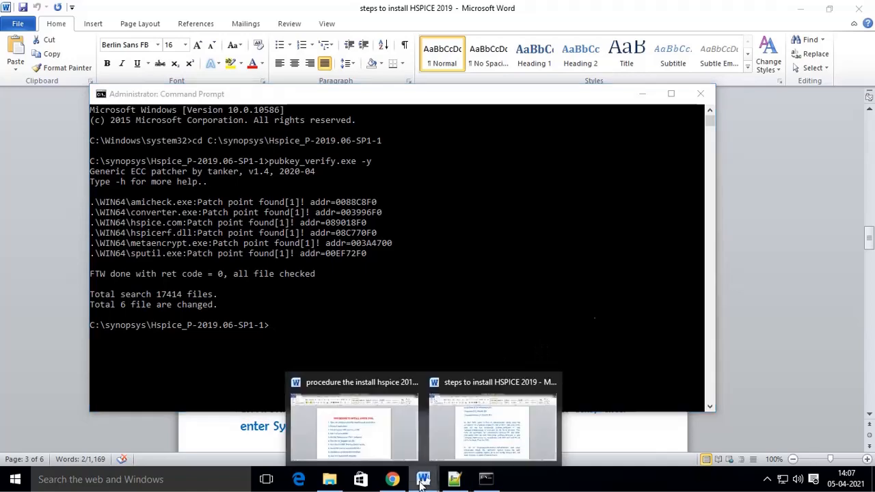
{"action": "left_click", "coordinate": [464, 436]}
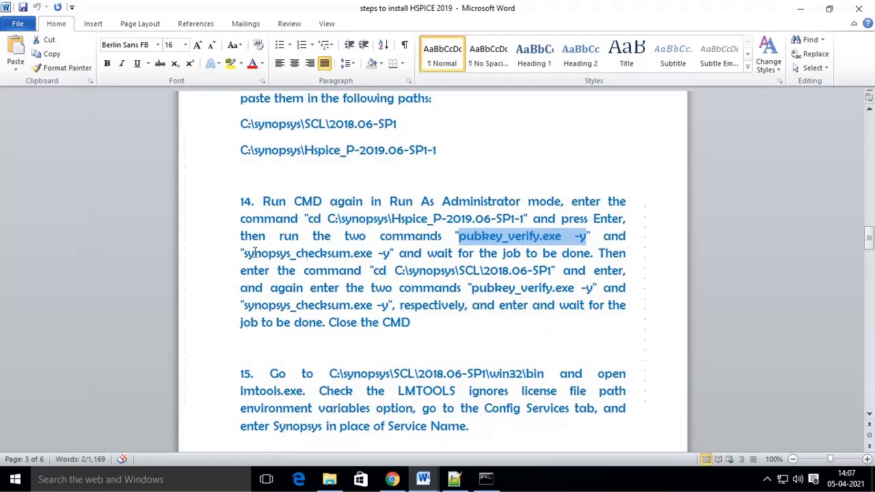
{"action": "left_click_drag", "start_coordinate": [244, 254], "coordinate": [384, 254]}
{"action": "right_click", "coordinate": [359, 258]}
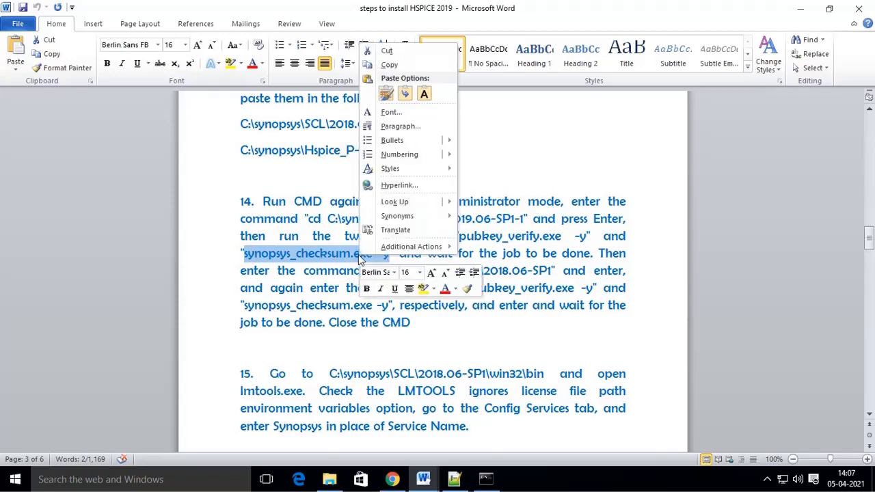
{"action": "left_click", "coordinate": [392, 63]}
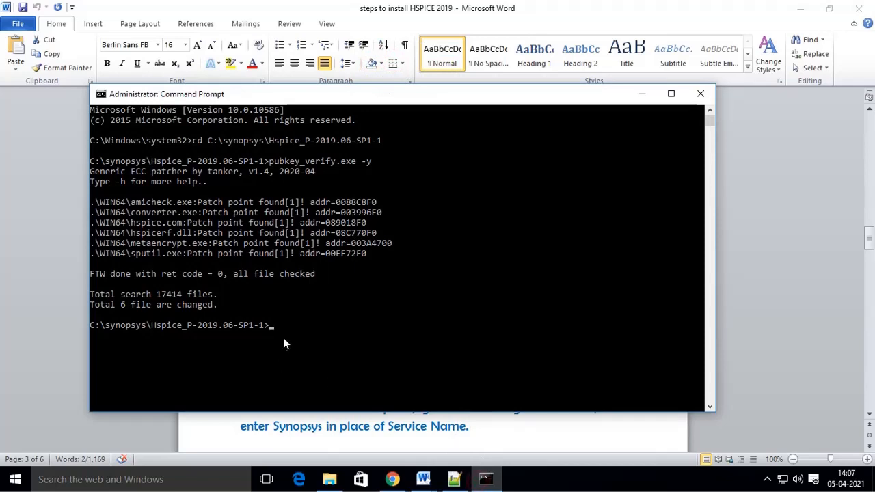
{"action": "right_click", "coordinate": [284, 324]}
{"action": "key", "text": "Return"}
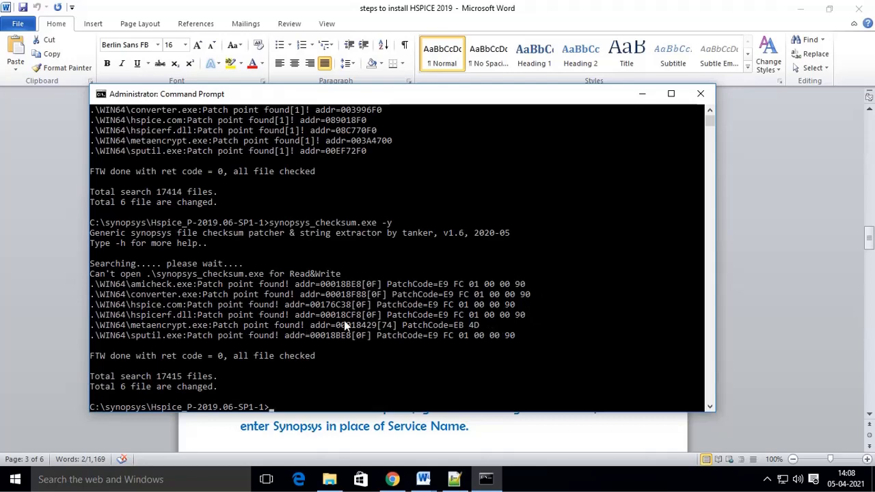
Copy the SCL directory command from step 14 in Word and change the Command Prompt directory to C:\synopsys\SCL\2018.06-SP1.
{"action": "left_click", "coordinate": [486, 478]}
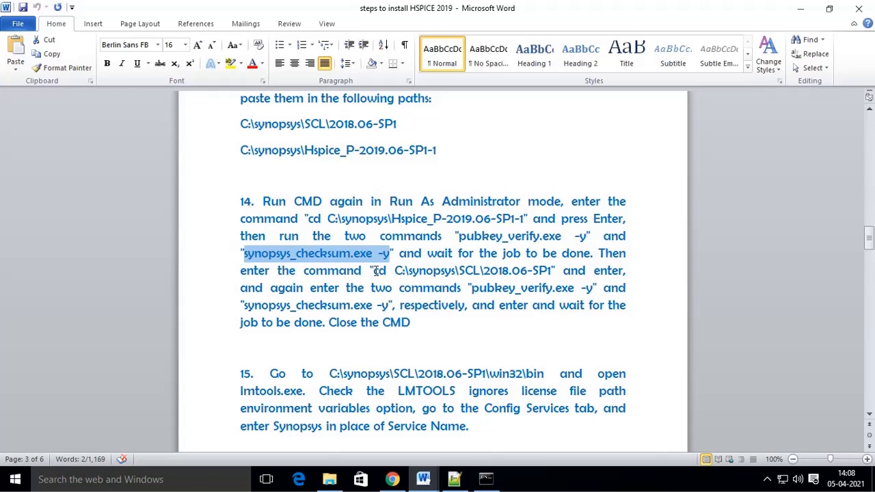
{"action": "left_click_drag", "start_coordinate": [375, 271], "coordinate": [551, 271]}
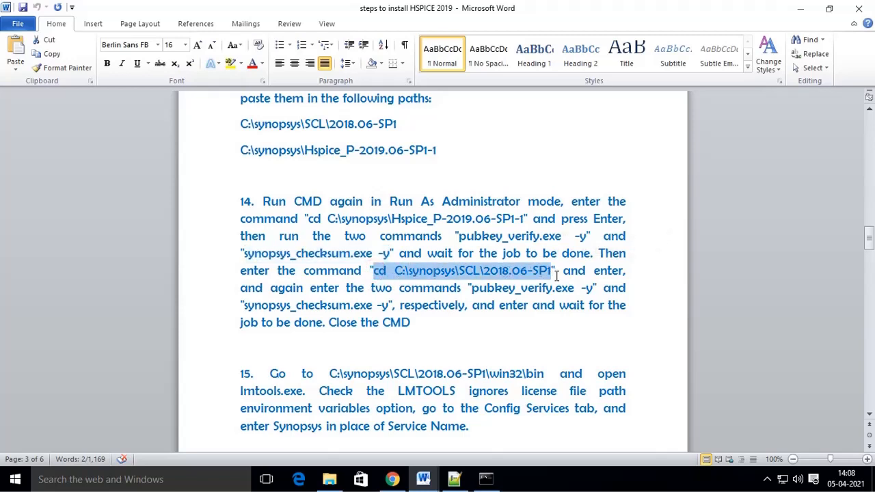
{"action": "key", "text": "alt+Tab"}
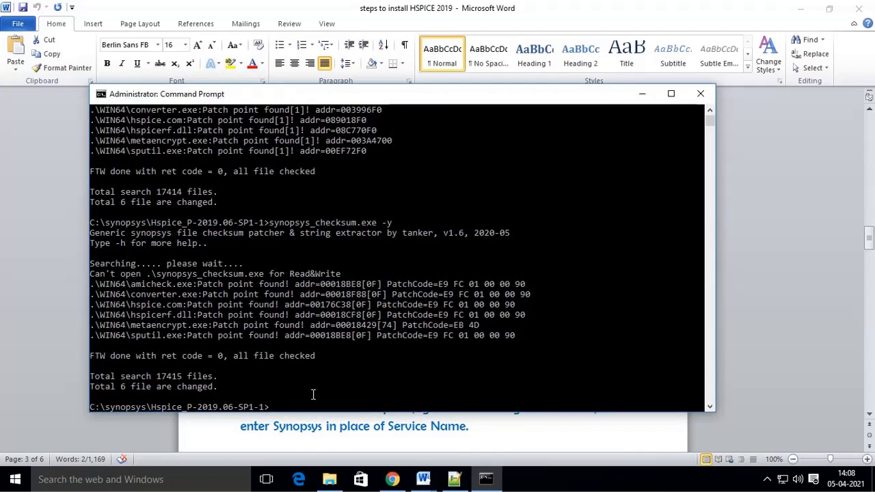
{"action": "key", "text": "Return"}
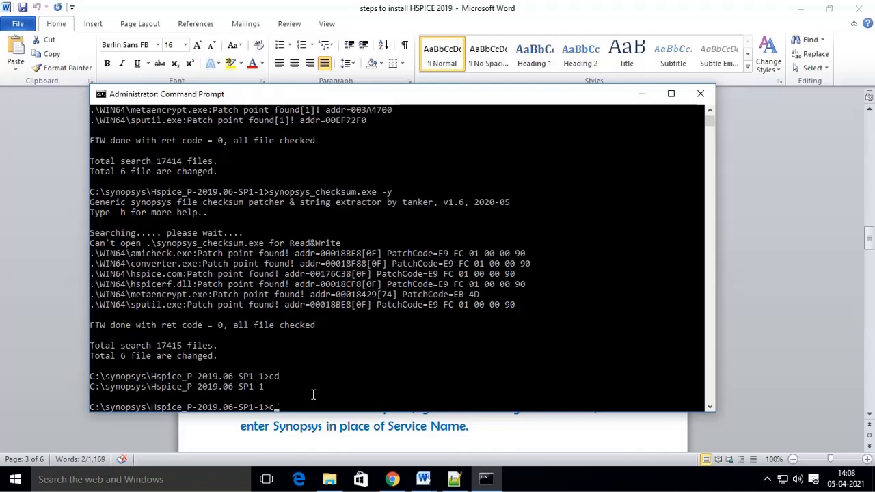
{"action": "key", "text": "Return"}
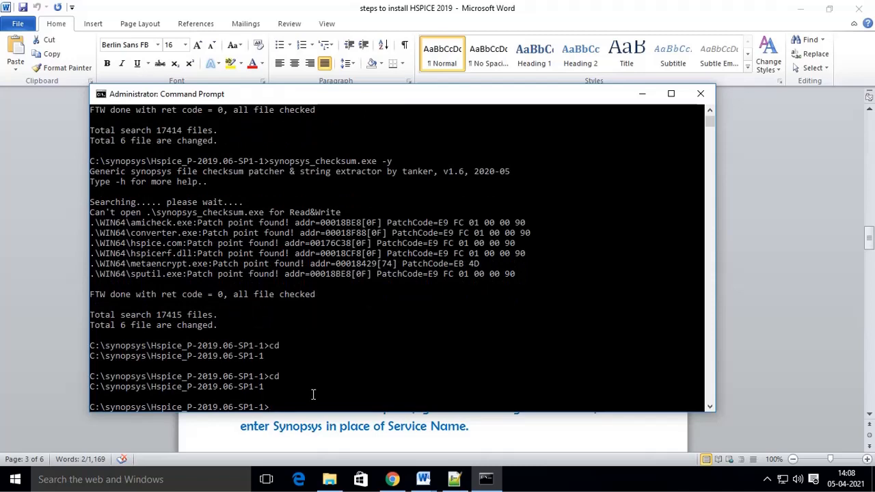
{"action": "type", "text": "cd"}
{"action": "key", "text": "ctrl+v"}
{"action": "key", "text": "Return"}
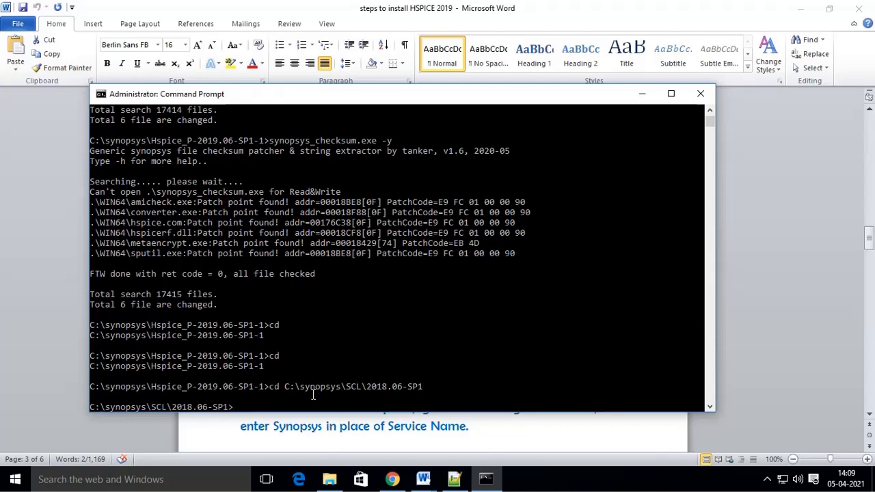
Copy "pubkey_verify.exe -y" from step 14 of the Word instructions and run it in the SCL directory in Command Prompt.
{"action": "left_click", "coordinate": [486, 479]}
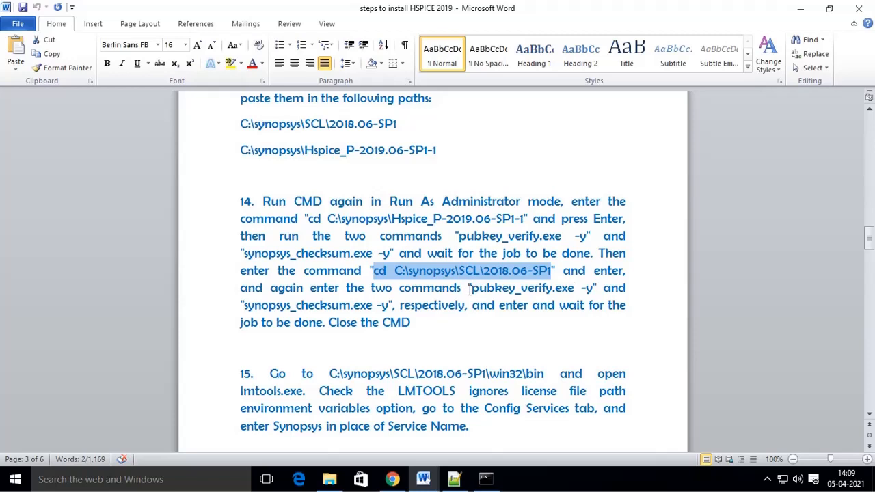
{"action": "left_click_drag", "start_coordinate": [471, 290], "coordinate": [592, 290]}
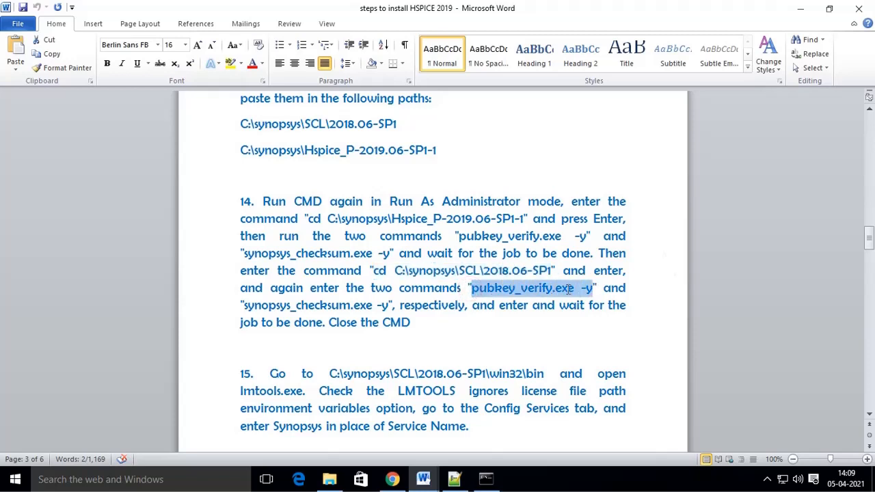
{"action": "right_click", "coordinate": [568, 288]}
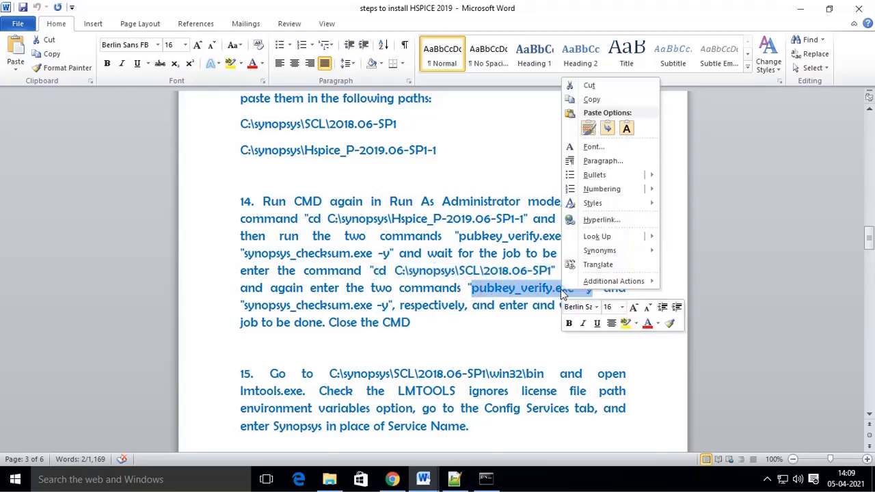
{"action": "left_click", "coordinate": [602, 100]}
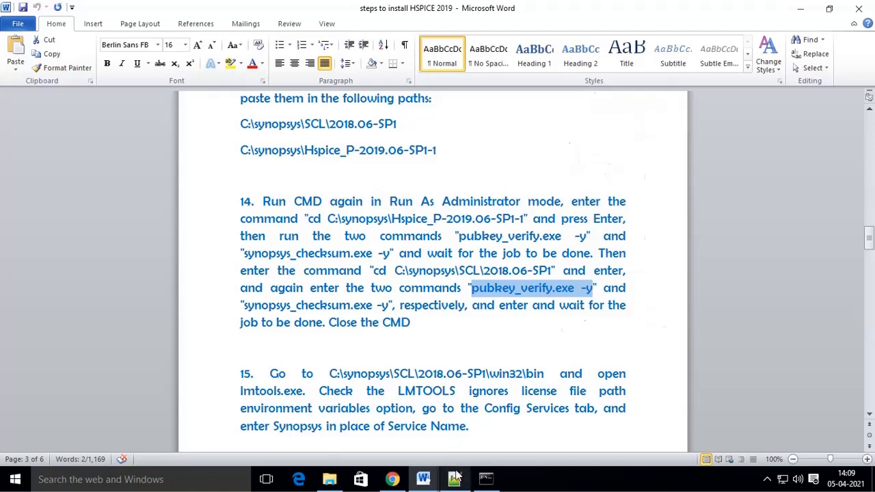
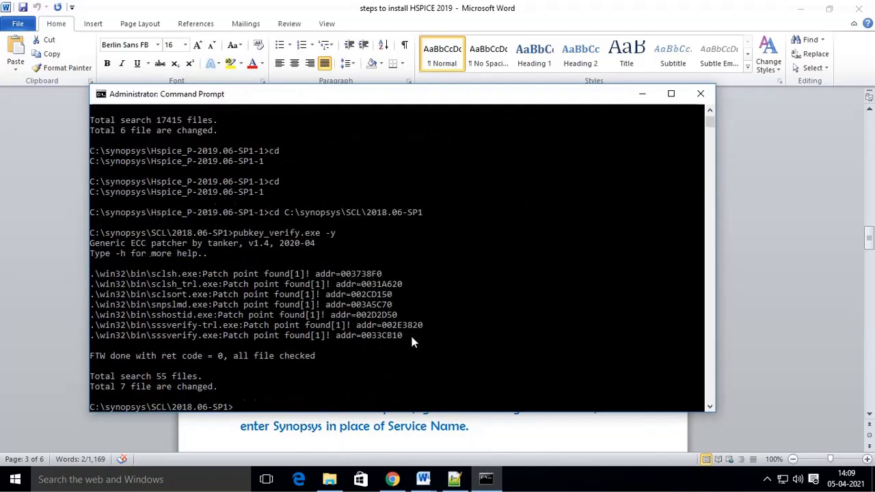
{"action": "scroll", "coordinate": [412, 342], "scroll_direction": "down", "scroll_amount": 2}
{"action": "scroll", "coordinate": [413, 342], "scroll_direction": "down", "scroll_amount": 1}
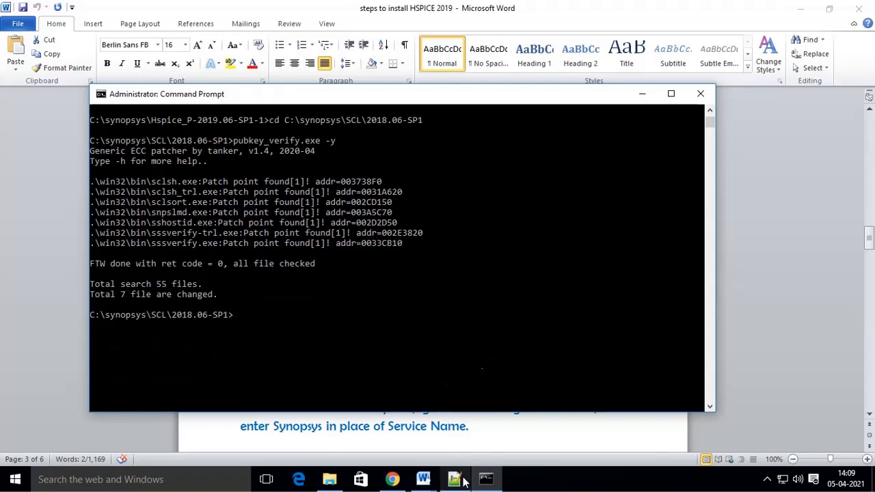
Copy "synopsys_checksum.exe -y" from step 14 of the Word instructions and run it in the SCL directory in Command Prompt.
{"action": "left_click", "coordinate": [486, 480]}
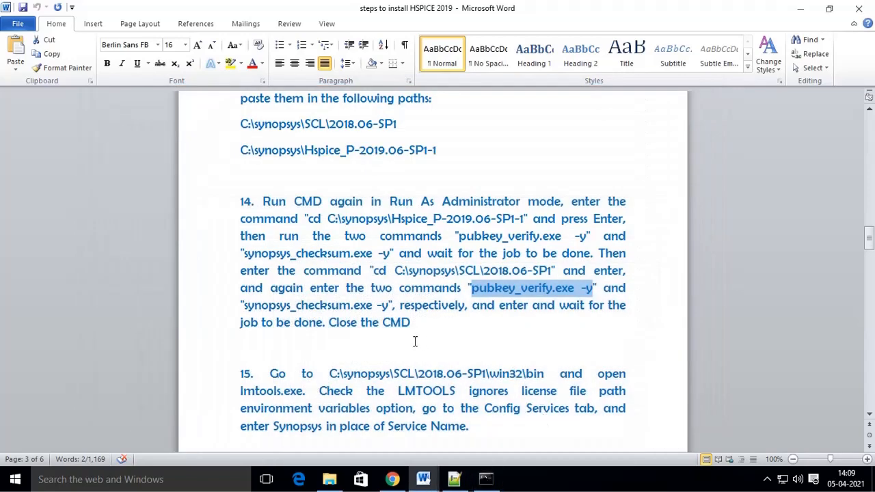
{"action": "left_click_drag", "start_coordinate": [244, 308], "coordinate": [389, 303]}
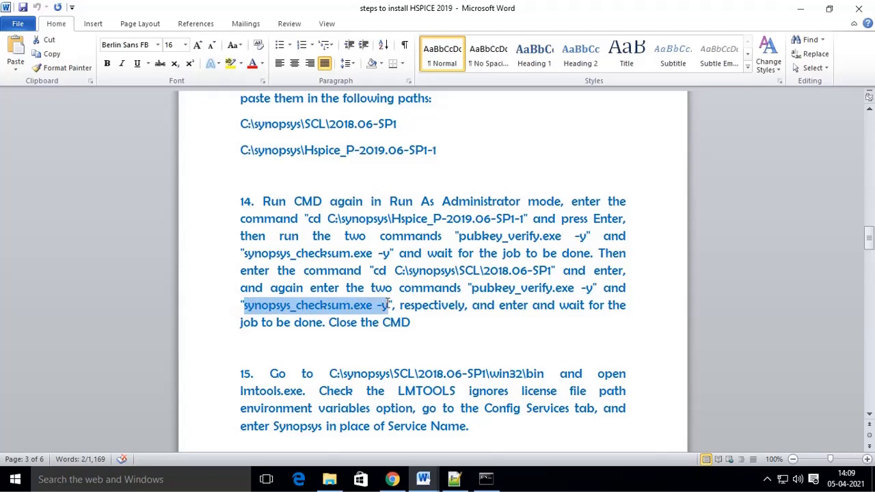
{"action": "right_click", "coordinate": [354, 314]}
{"action": "left_click", "coordinate": [382, 117]}
{"action": "left_click", "coordinate": [486, 481]}
{"action": "right_click", "coordinate": [237, 317]}
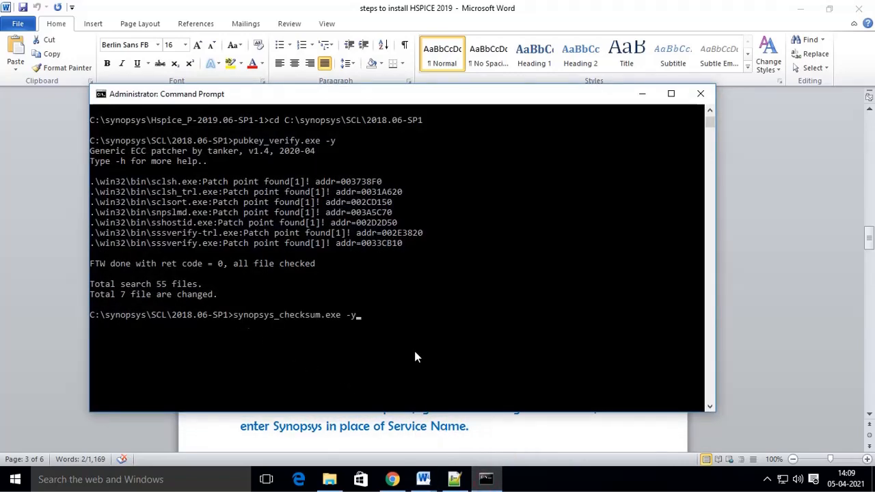
{"action": "key", "text": "Return"}
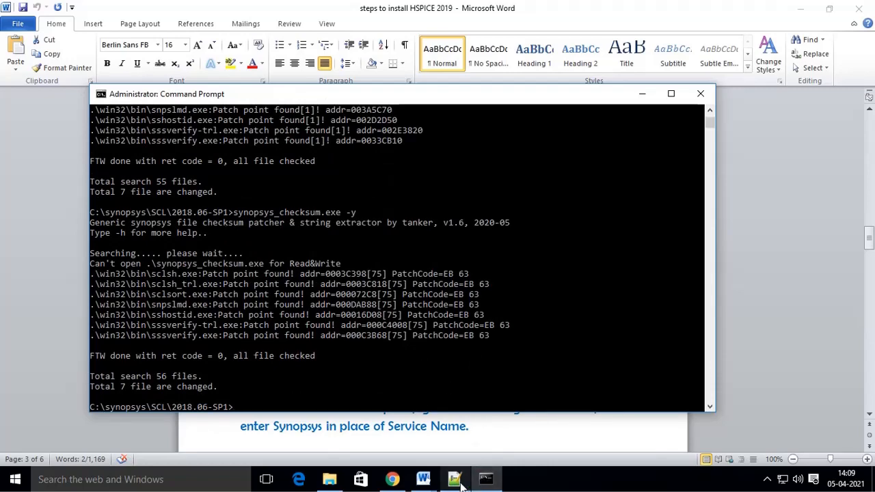
Check the end of step 14 in the Word instructions and close Command Prompt.
{"action": "mouse_move", "coordinate": [428, 478]}
{"action": "left_click", "coordinate": [516, 432]}
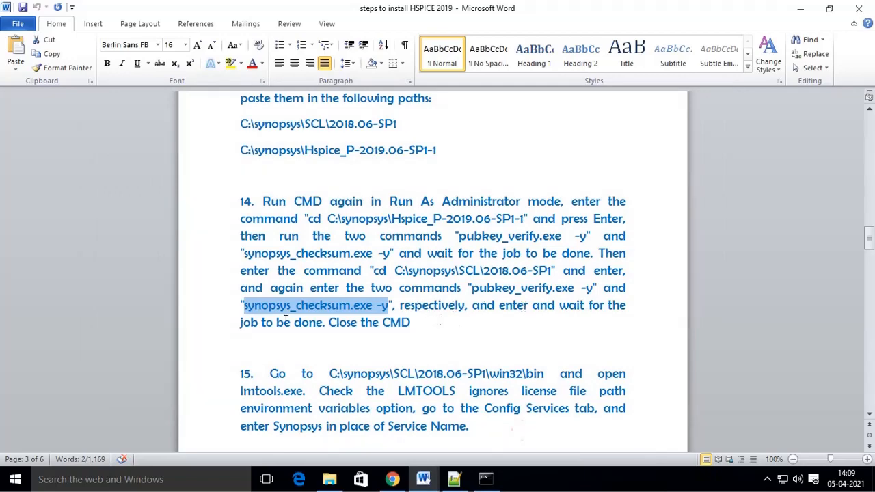
{"action": "left_click_drag", "start_coordinate": [239, 322], "coordinate": [465, 338]}
{"action": "left_click", "coordinate": [465, 338]}
{"action": "left_click", "coordinate": [486, 479]}
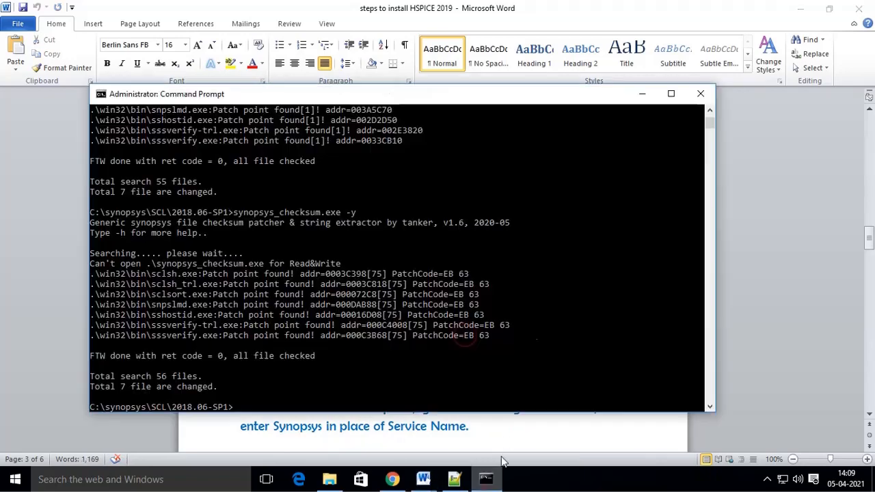
{"action": "left_click", "coordinate": [700, 95]}
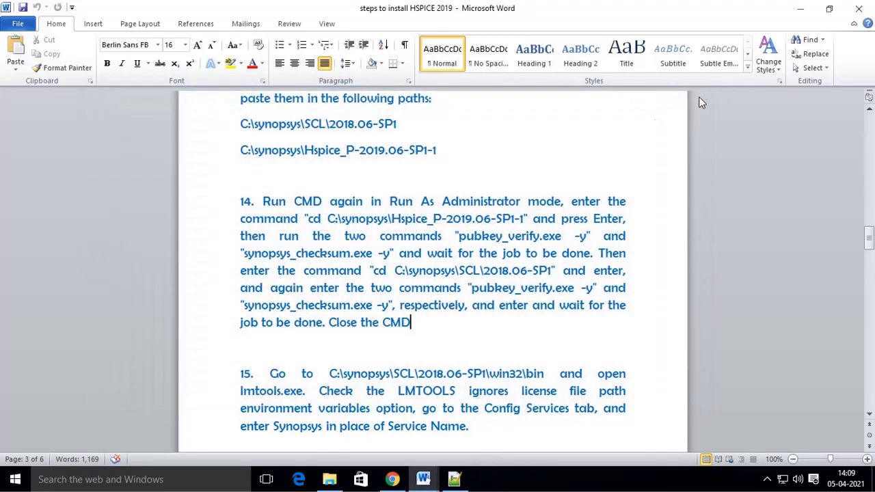
Look up the lmtools.exe path in step 15 of the Word instructions and open the synopsys folder on drive C in File Explorer.
{"action": "scroll", "coordinate": [383, 342], "scroll_direction": "down", "scroll_amount": 3}
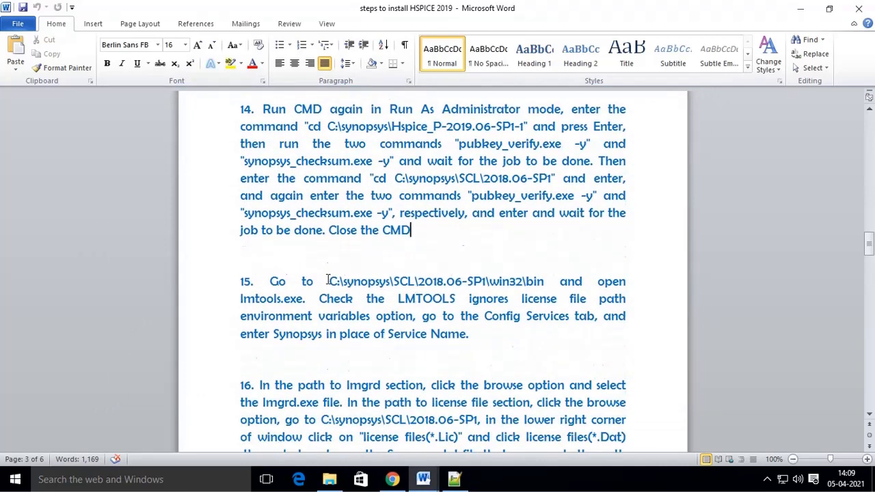
{"action": "left_click_drag", "start_coordinate": [327, 282], "coordinate": [560, 281]}
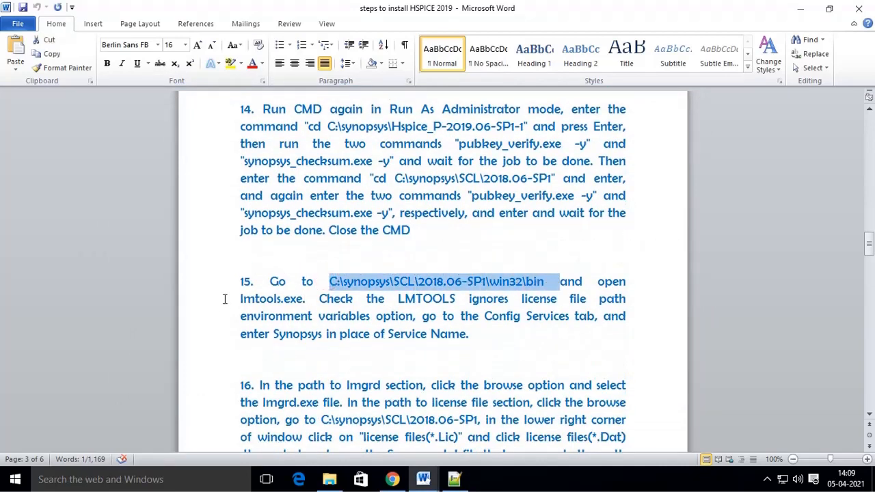
{"action": "left_click", "coordinate": [229, 302]}
{"action": "left_click_drag", "start_coordinate": [229, 303], "coordinate": [304, 301]}
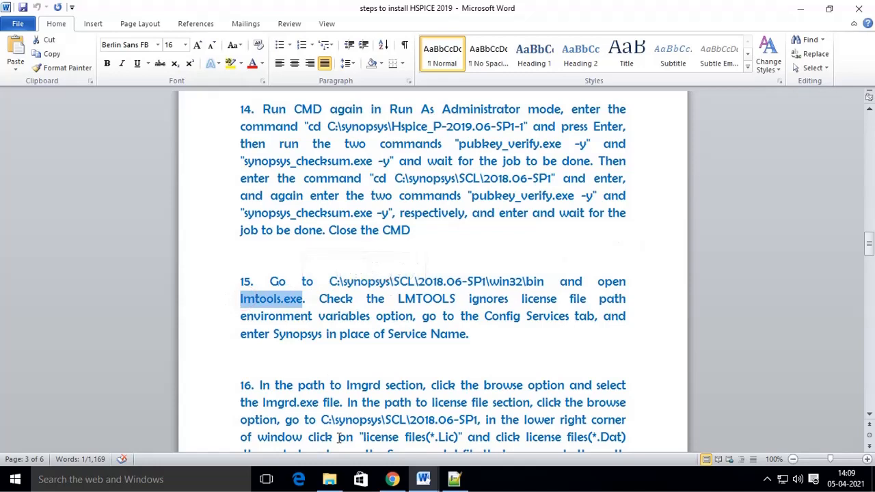
{"action": "left_click", "coordinate": [329, 480]}
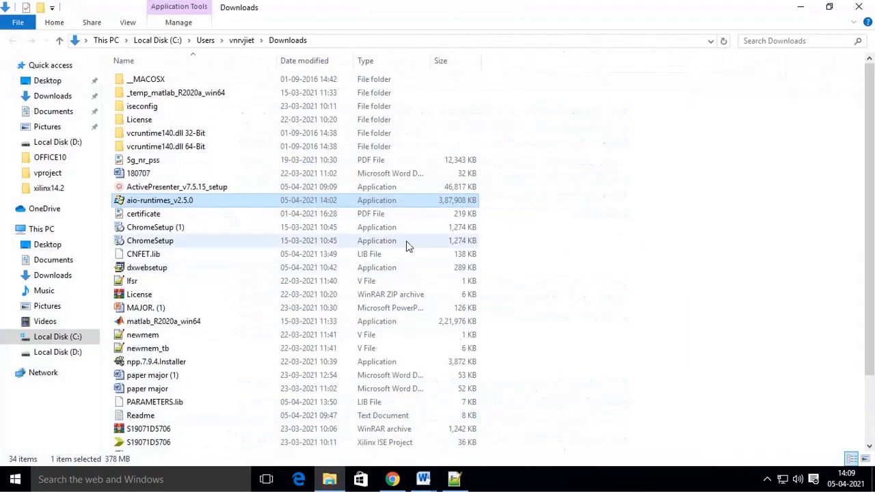
{"action": "left_click", "coordinate": [73, 336]}
{"action": "double_click", "coordinate": [157, 146]}
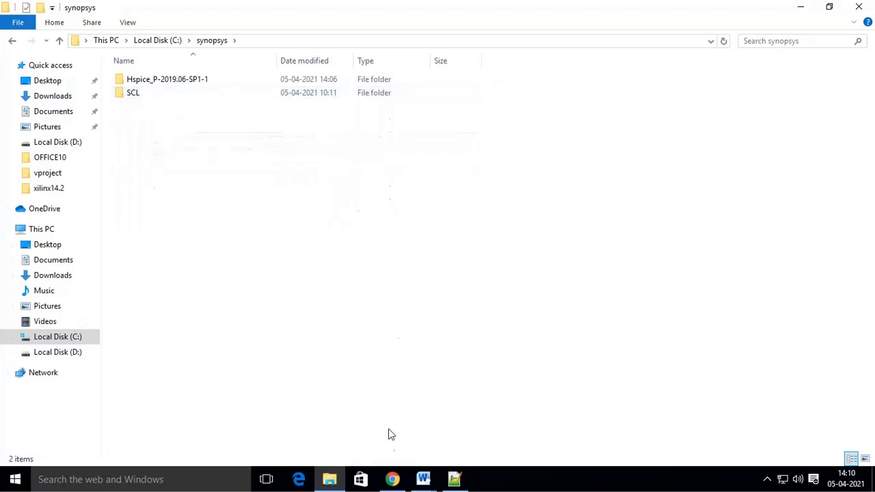
Recheck the path in step 15 in Word and open the SCL\2018.06-SP1\win32\bin folder in File Explorer.
{"action": "mouse_move", "coordinate": [425, 482]}
{"action": "left_click", "coordinate": [478, 410]}
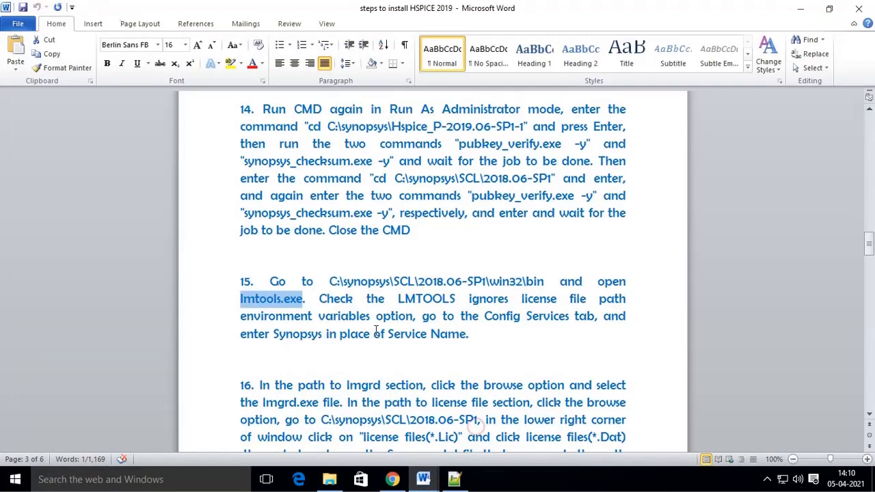
{"action": "left_click", "coordinate": [329, 479]}
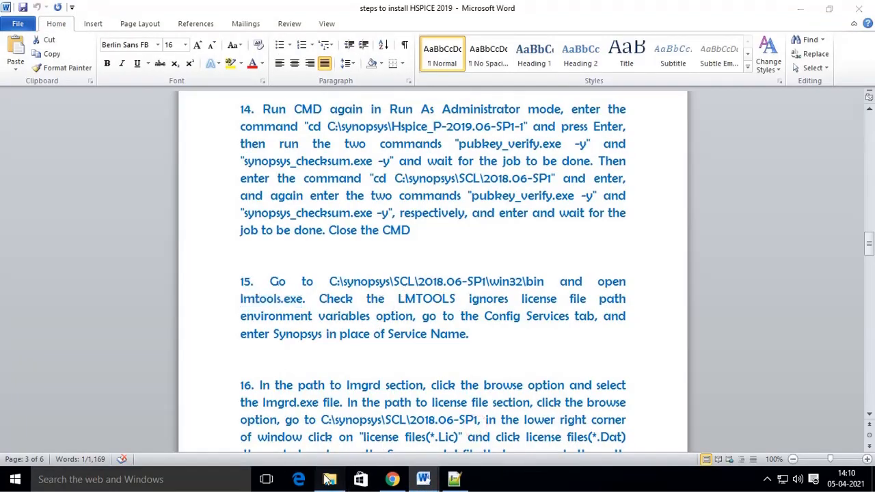
{"action": "double_click", "coordinate": [156, 95]}
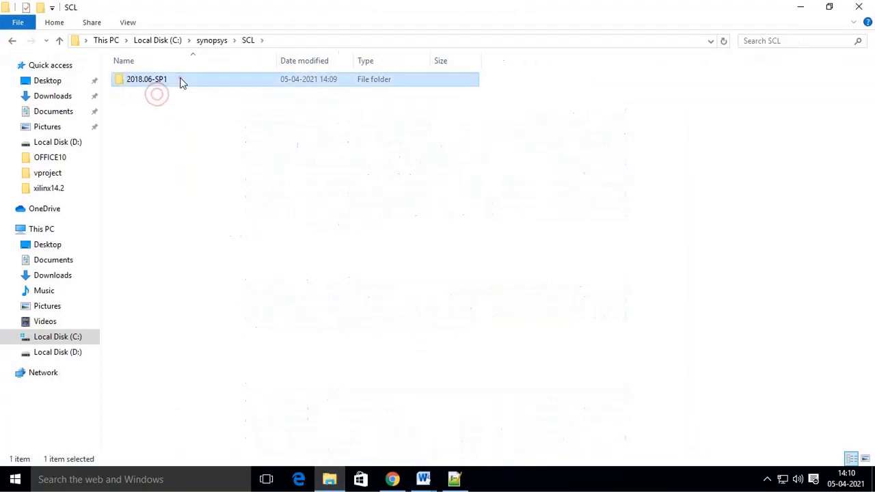
{"action": "double_click", "coordinate": [180, 80]}
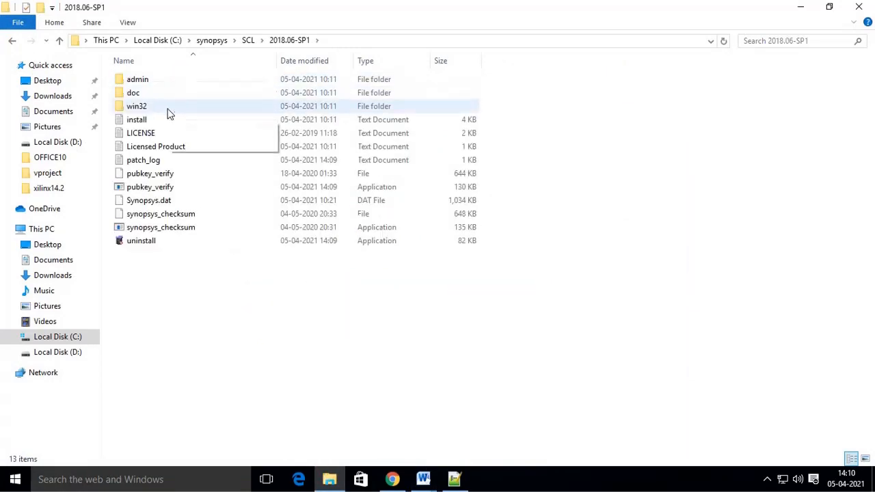
{"action": "double_click", "coordinate": [168, 109]}
{"action": "double_click", "coordinate": [178, 81]}
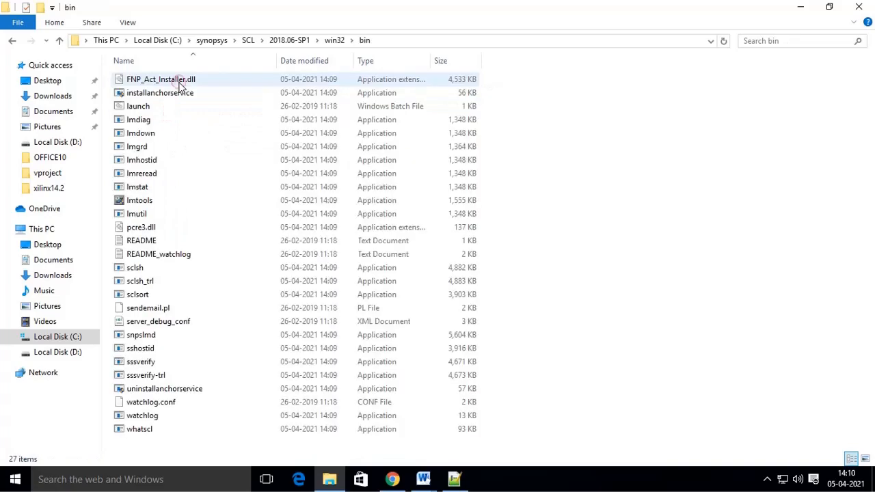
Run lmtools from the bin folder as administrator.
{"action": "left_click", "coordinate": [142, 202]}
{"action": "right_click", "coordinate": [142, 202]}
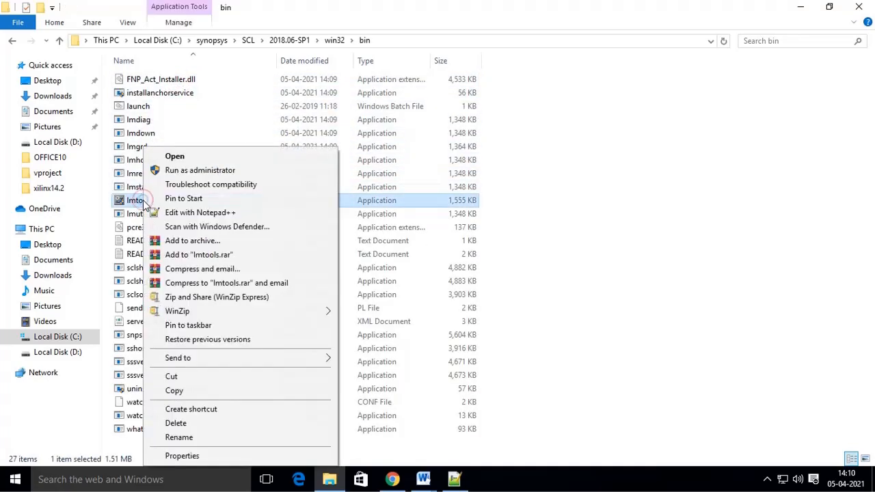
{"action": "left_click", "coordinate": [203, 171]}
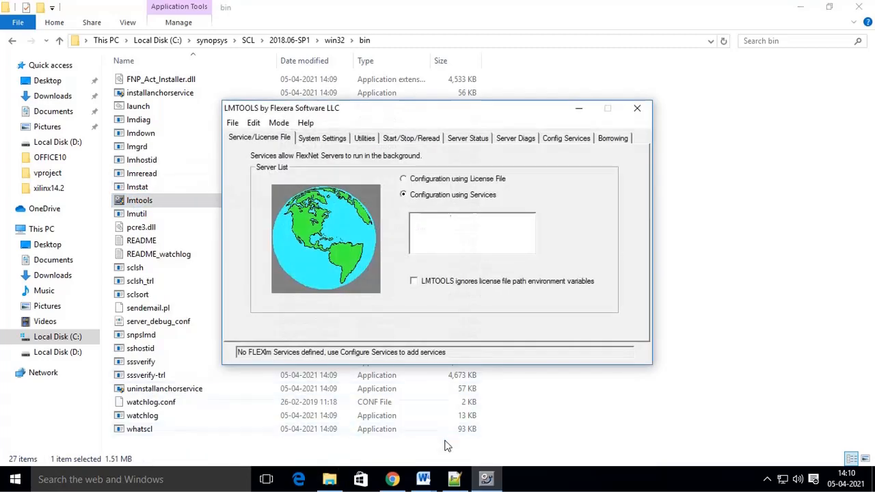
Review the Config Services instruction in step 15 in Word and copy the service name "Synopsys".
{"action": "mouse_move", "coordinate": [424, 482]}
{"action": "left_click", "coordinate": [494, 418]}
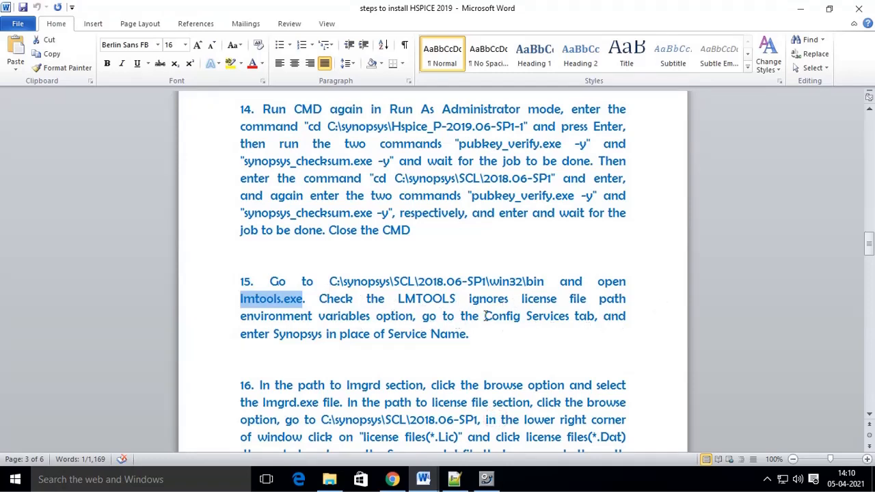
{"action": "left_click_drag", "start_coordinate": [485, 316], "coordinate": [600, 317]}
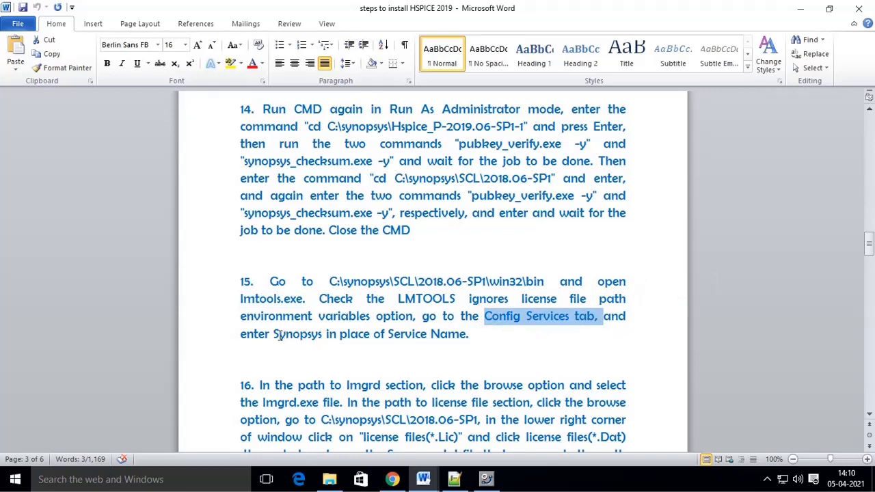
{"action": "left_click_drag", "start_coordinate": [273, 335], "coordinate": [320, 339]}
{"action": "left_click", "coordinate": [304, 338]}
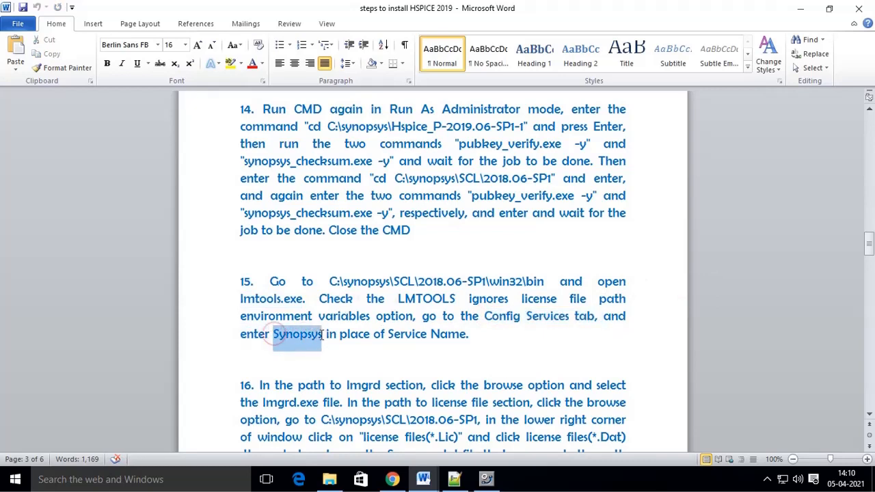
{"action": "right_click", "coordinate": [312, 339]}
{"action": "left_click", "coordinate": [336, 146]}
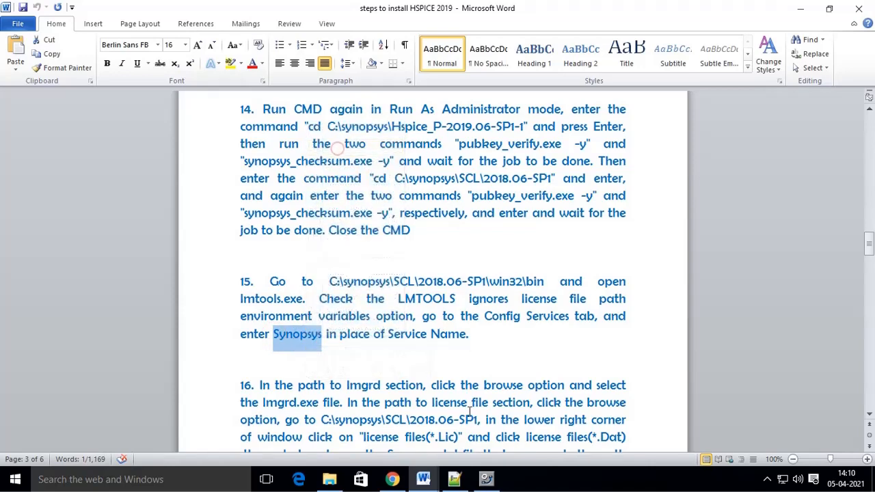
Switch to LMTOOLS and replace the service name in Config Services with the copied "Synopsys".
{"action": "left_click", "coordinate": [486, 479]}
{"action": "left_click", "coordinate": [566, 140]}
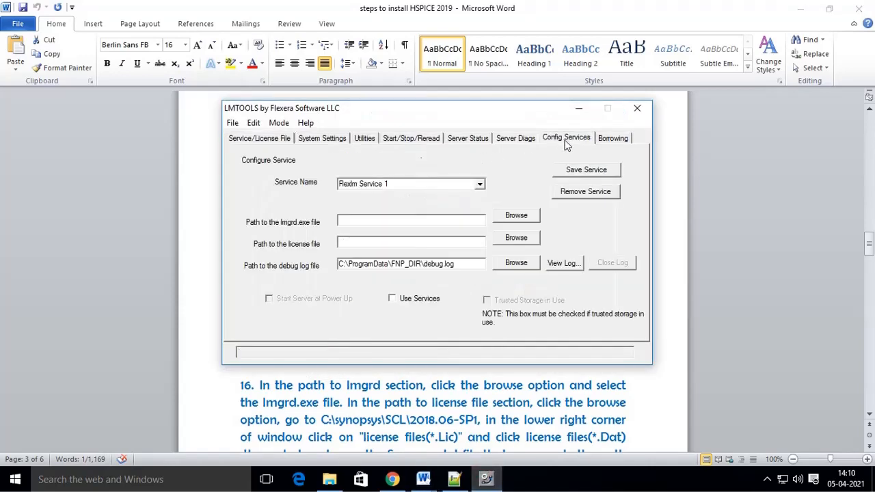
{"action": "left_click_drag", "start_coordinate": [409, 185], "coordinate": [277, 185]}
{"action": "key", "text": "BackSpace"}
{"action": "right_click", "coordinate": [351, 186]}
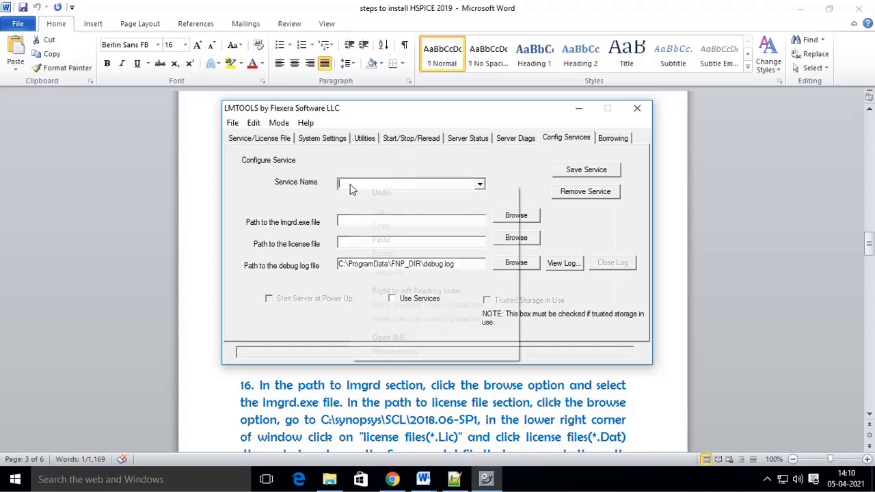
{"action": "left_click", "coordinate": [380, 240]}
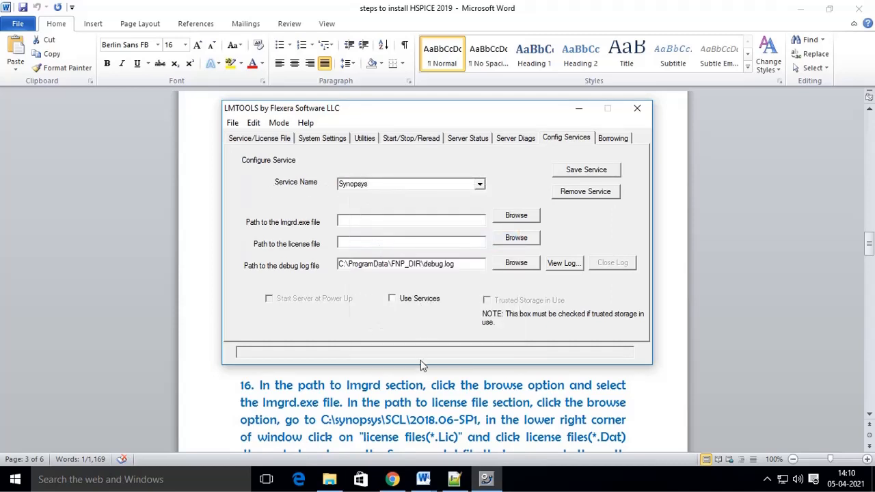
Check the lmgrd instruction in step 16 in Word, and select lmgrd from the win32\bin folder as the lmgrd.exe path in LMTOOLS.
{"action": "left_click", "coordinate": [424, 480]}
{"action": "left_click", "coordinate": [483, 427]}
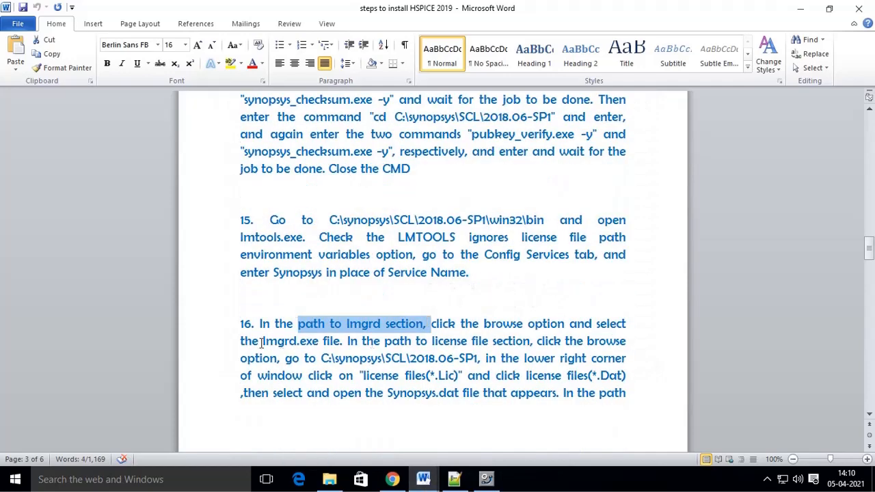
{"action": "left_click_drag", "start_coordinate": [240, 341], "coordinate": [319, 341]}
{"action": "left_click", "coordinate": [486, 482]}
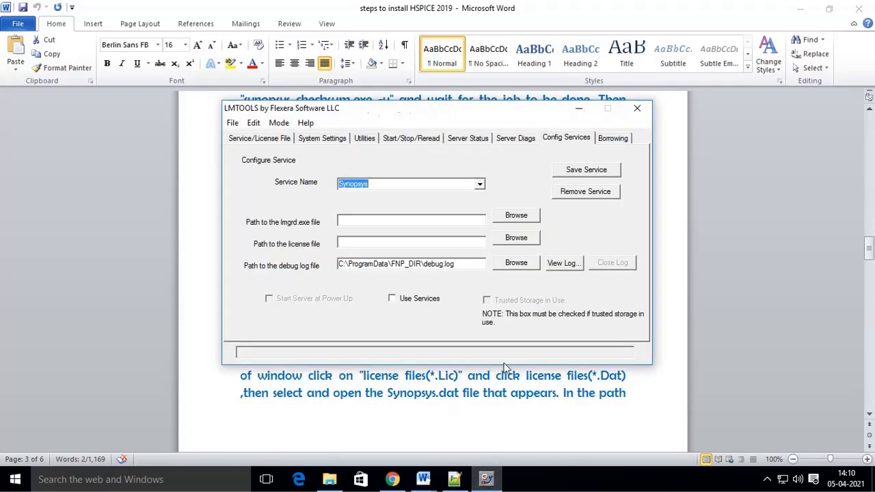
{"action": "left_click", "coordinate": [523, 217]}
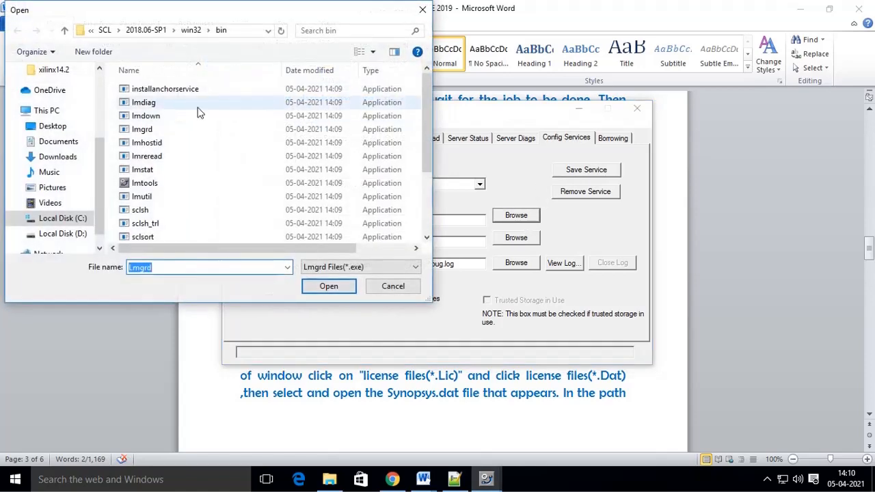
{"action": "left_click", "coordinate": [152, 133]}
{"action": "left_click", "coordinate": [315, 288]}
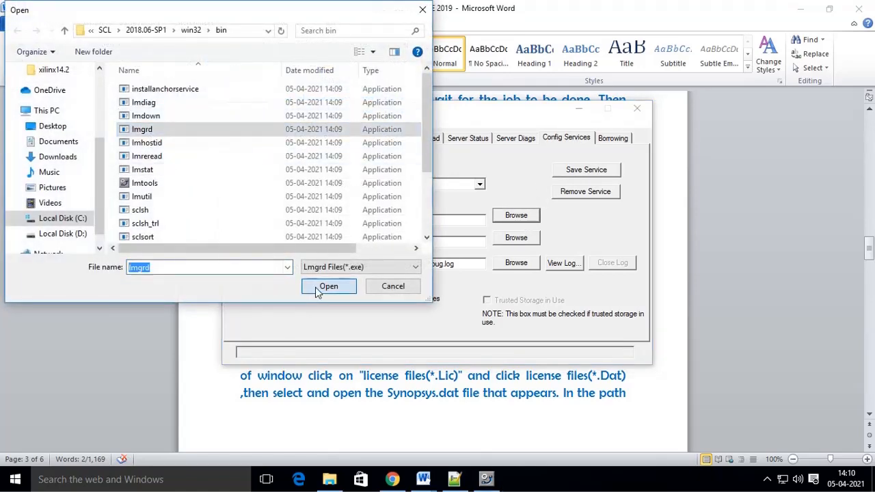
Review the license file instructions in step 16 in Word, including the folder path and the *.Lic and *.Dat file types.
{"action": "mouse_move", "coordinate": [423, 482]}
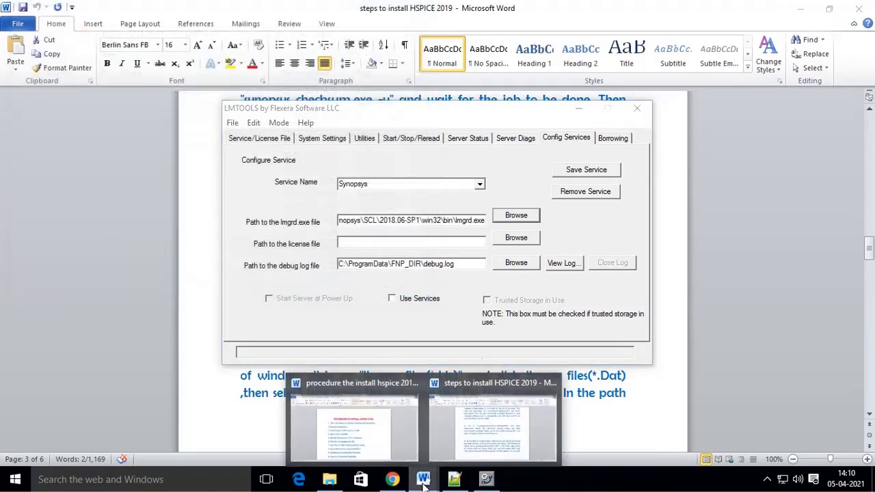
{"action": "left_click", "coordinate": [459, 413]}
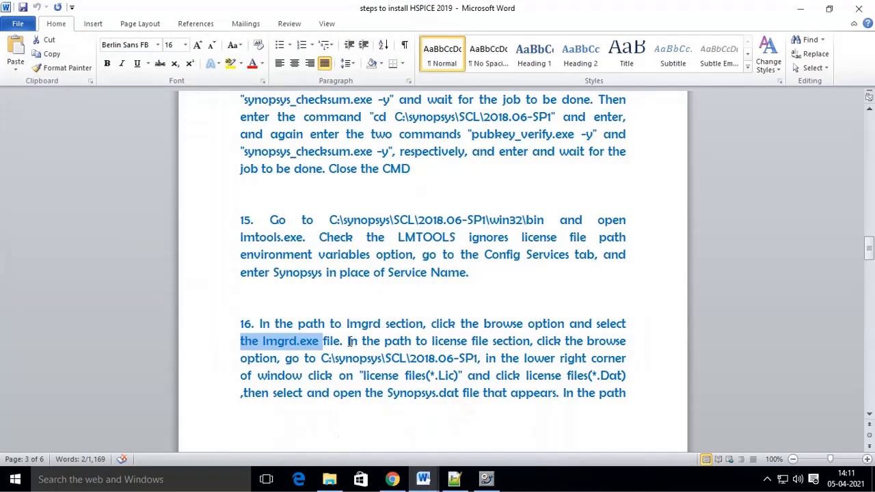
{"action": "left_click_drag", "start_coordinate": [349, 342], "coordinate": [626, 342]}
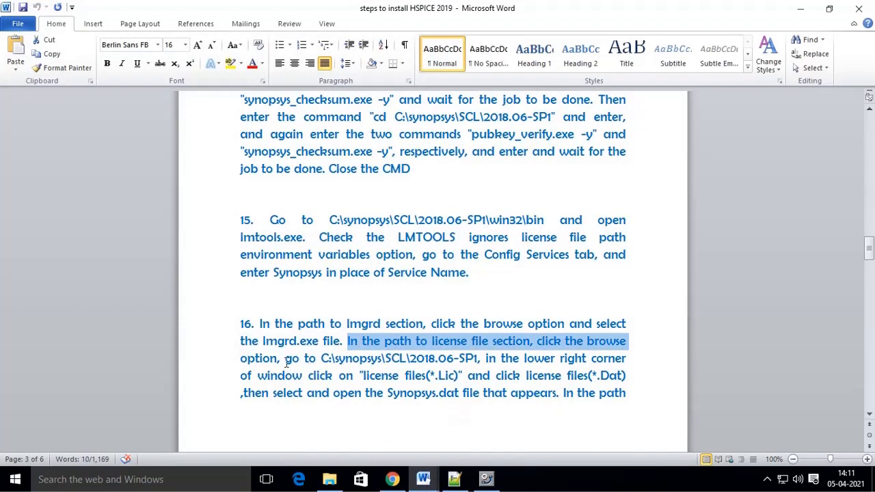
{"action": "left_click_drag", "start_coordinate": [320, 358], "coordinate": [500, 358]}
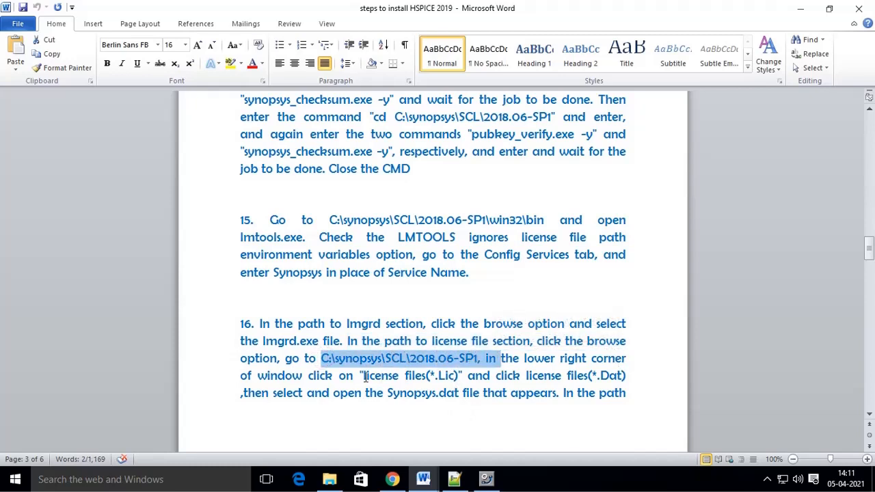
{"action": "left_click_drag", "start_coordinate": [366, 376], "coordinate": [465, 376]}
{"action": "left_click", "coordinate": [587, 375]}
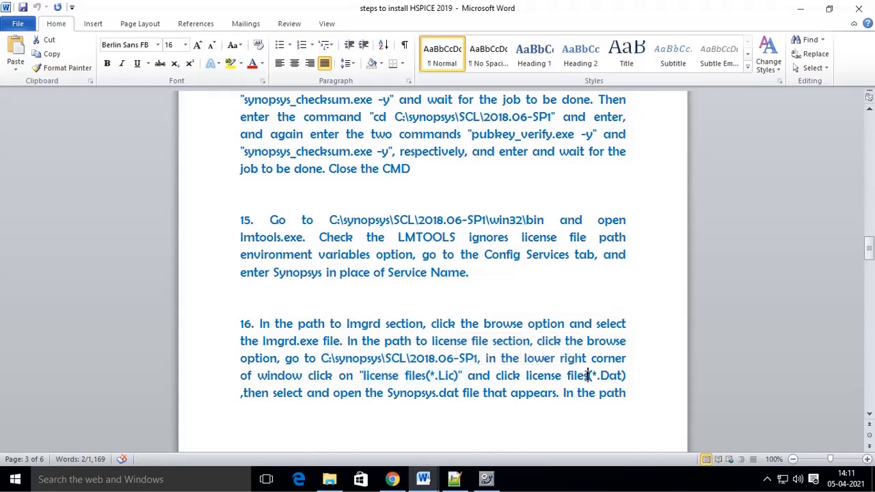
{"action": "left_click_drag", "start_coordinate": [587, 376], "coordinate": [643, 376]}
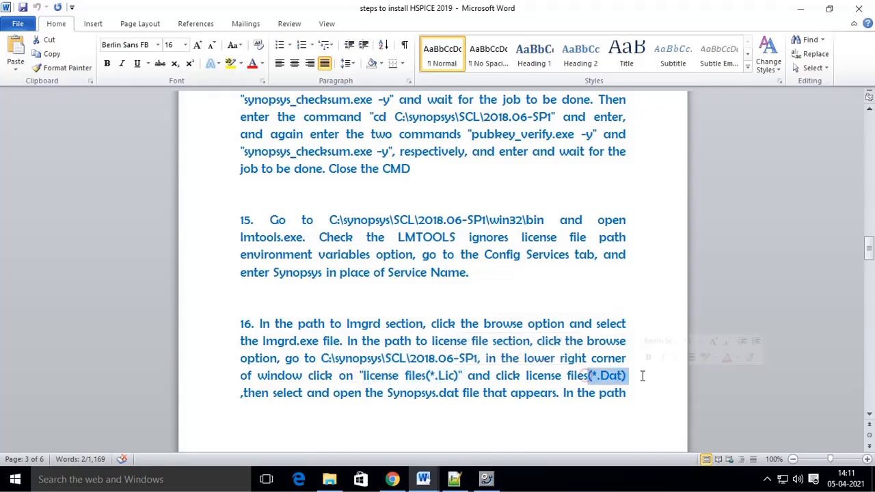
Switch to LMTOOLS and set the license file path to Synopsys.dat in C:\synopsys\SCL\2018.06-SP1, using the *.dat file filter.
{"action": "left_click", "coordinate": [486, 480]}
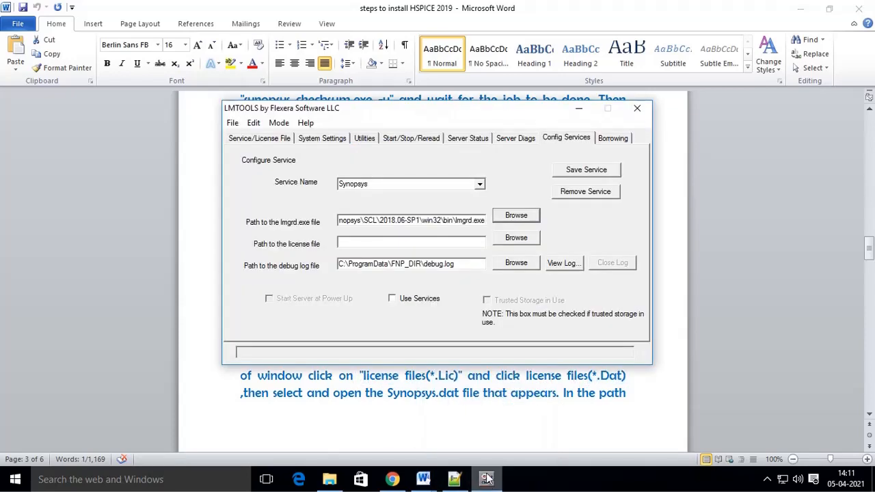
{"action": "left_click", "coordinate": [527, 244]}
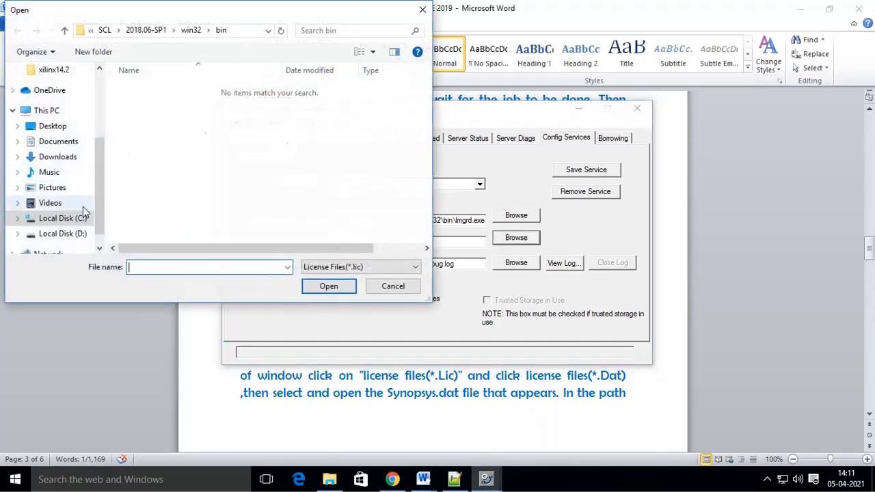
{"action": "left_click", "coordinate": [82, 219]}
{"action": "double_click", "coordinate": [168, 156]}
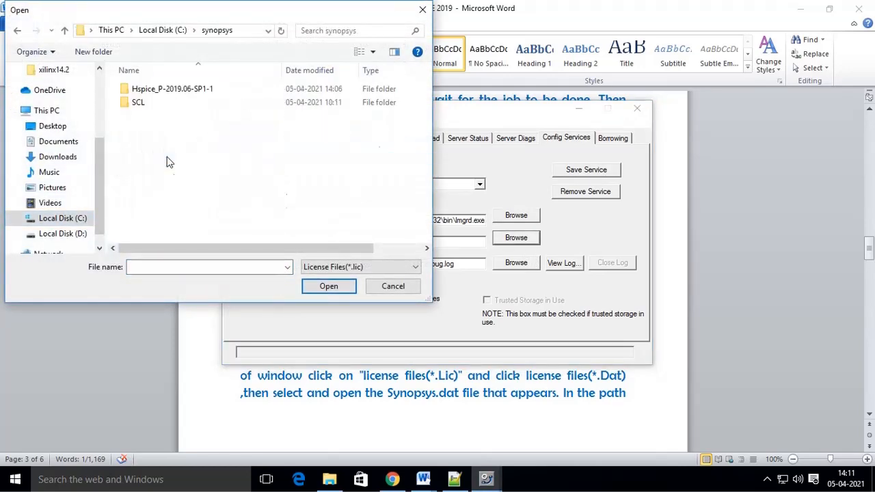
{"action": "double_click", "coordinate": [163, 100]}
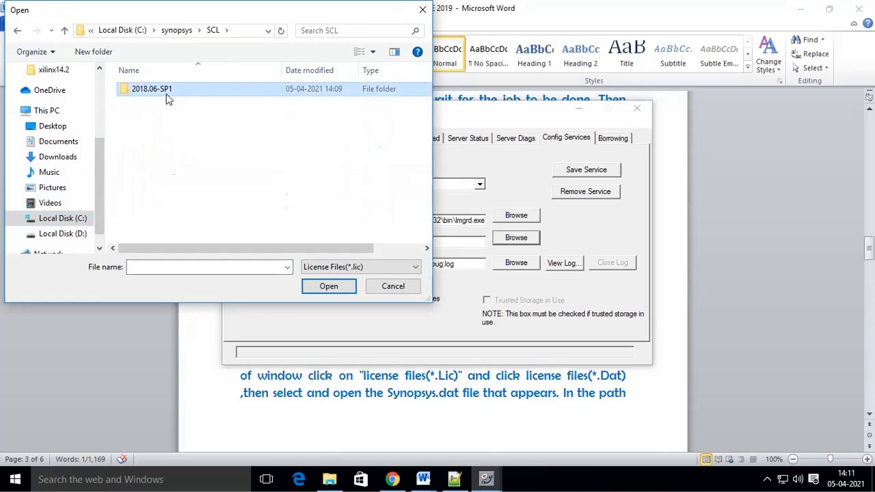
{"action": "double_click", "coordinate": [166, 93]}
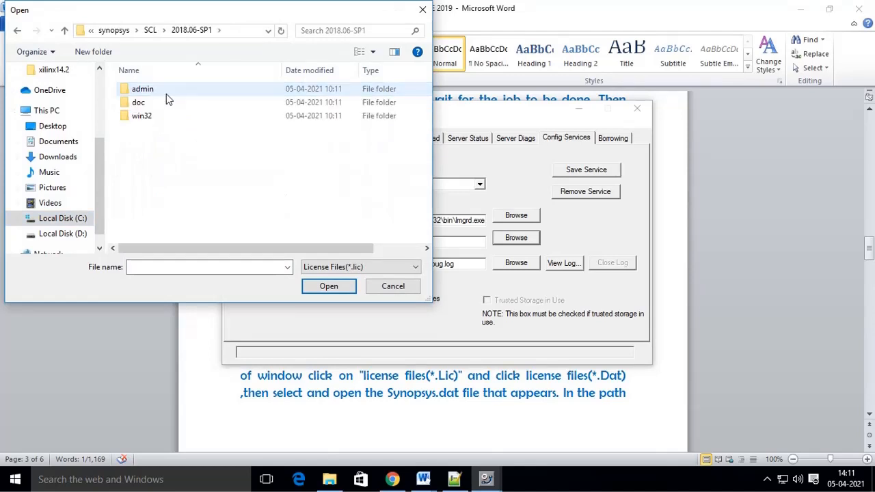
{"action": "left_click", "coordinate": [408, 269]}
{"action": "left_click", "coordinate": [336, 289]}
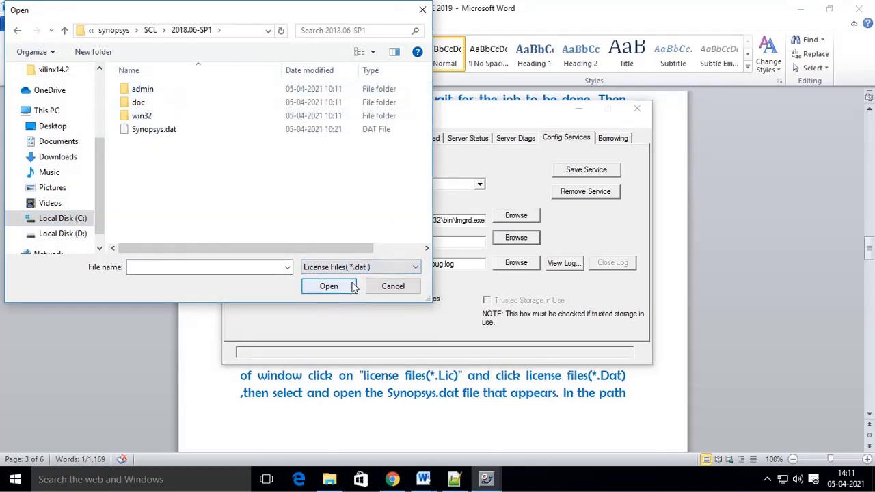
{"action": "left_click", "coordinate": [189, 136]}
{"action": "left_click", "coordinate": [320, 286]}
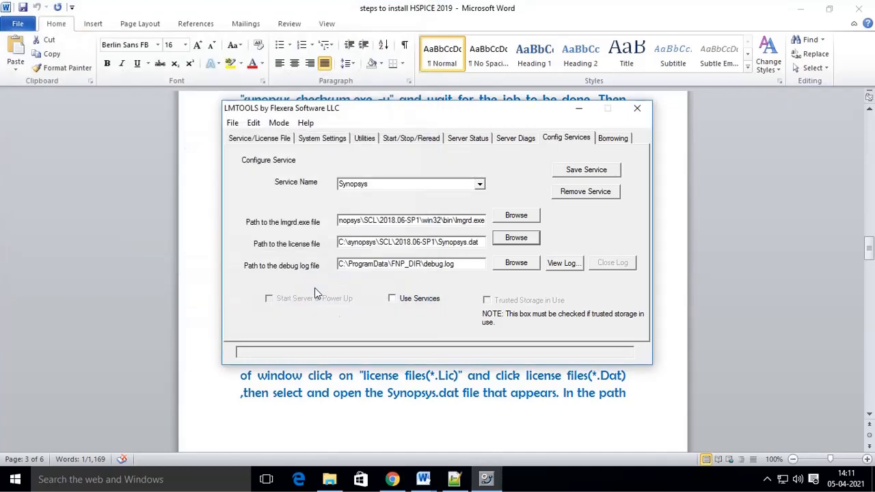
Switch to Word and review the debug log path instruction at the end of step 16.
{"action": "left_click", "coordinate": [451, 420]}
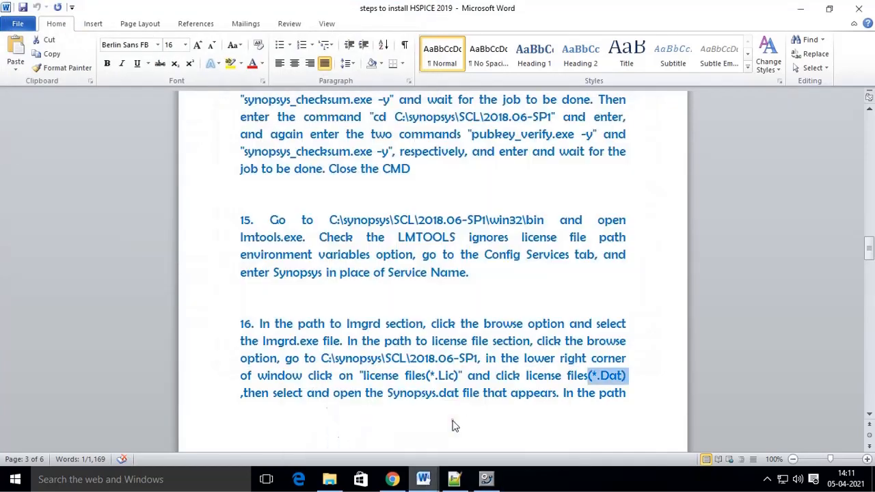
{"action": "scroll", "coordinate": [550, 377], "scroll_direction": "down", "scroll_amount": 1}
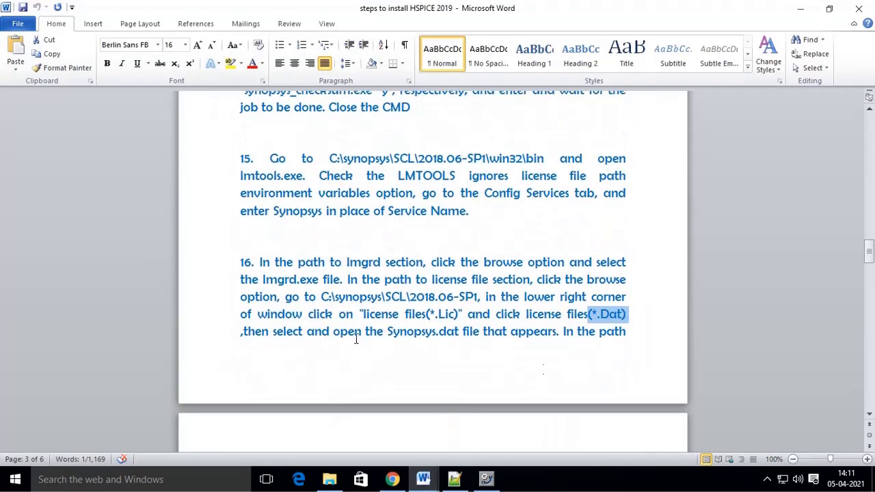
{"action": "scroll", "coordinate": [491, 336], "scroll_direction": "down", "scroll_amount": 1}
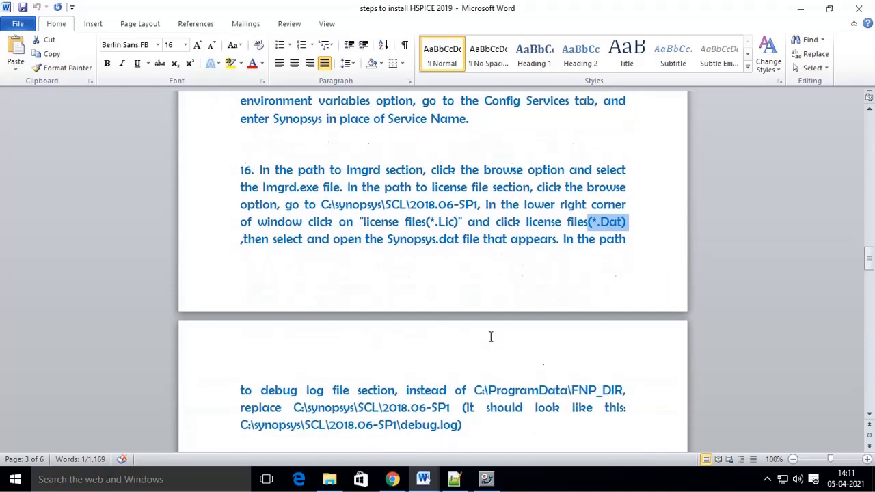
{"action": "scroll", "coordinate": [491, 336], "scroll_direction": "down", "scroll_amount": 1}
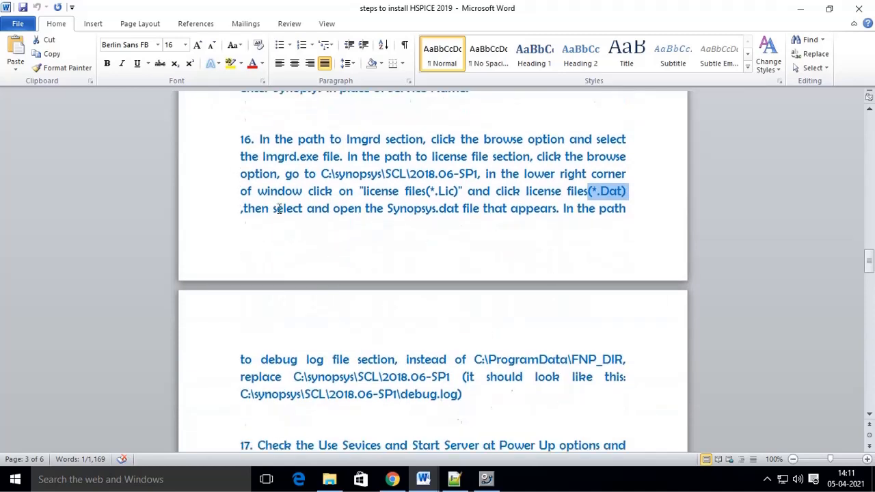
{"action": "left_click_drag", "start_coordinate": [561, 214], "coordinate": [480, 432]}
Switch to Notepad++ and start saving the empty file under a new name, browsing to C:\synopsys\SCL\2018.06-SP1.
{"action": "key", "text": "alt+Tab"}
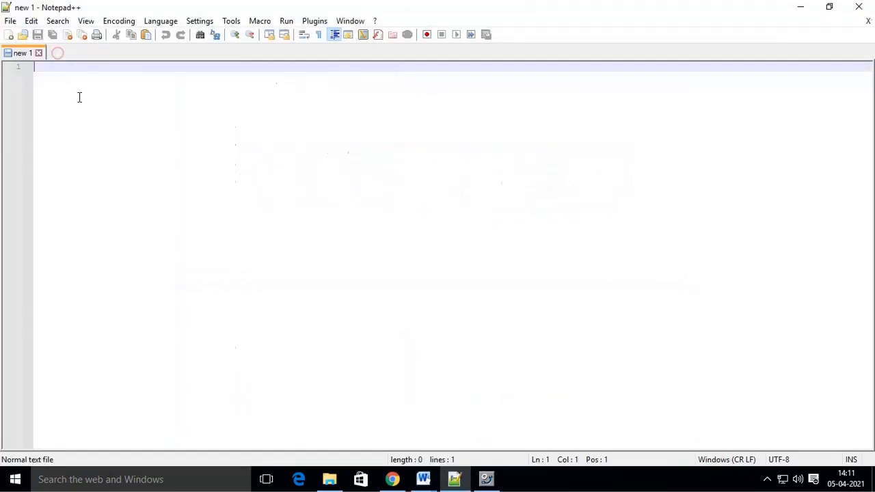
{"action": "left_click", "coordinate": [10, 21]}
{"action": "left_click", "coordinate": [595, 162]}
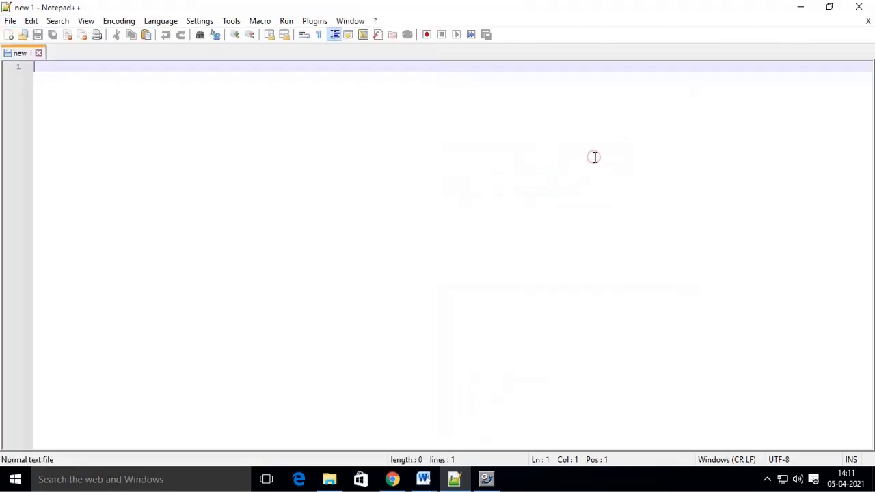
{"action": "left_click", "coordinate": [10, 21]}
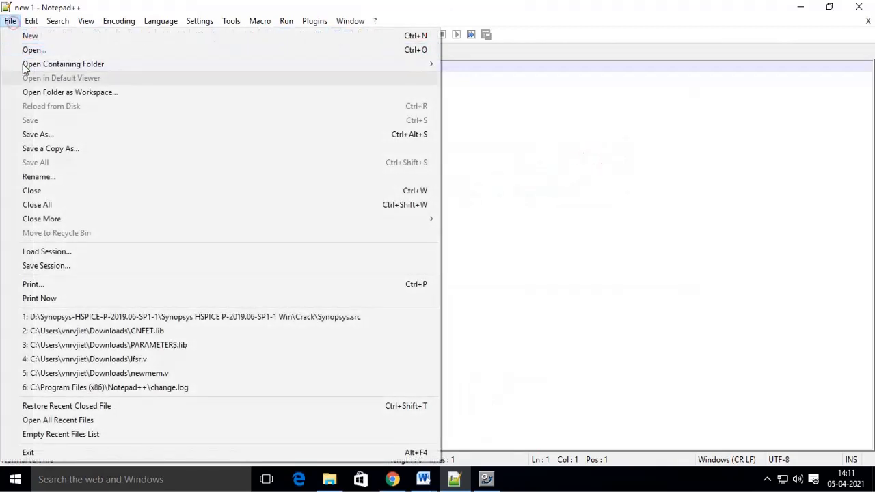
{"action": "left_click", "coordinate": [54, 134]}
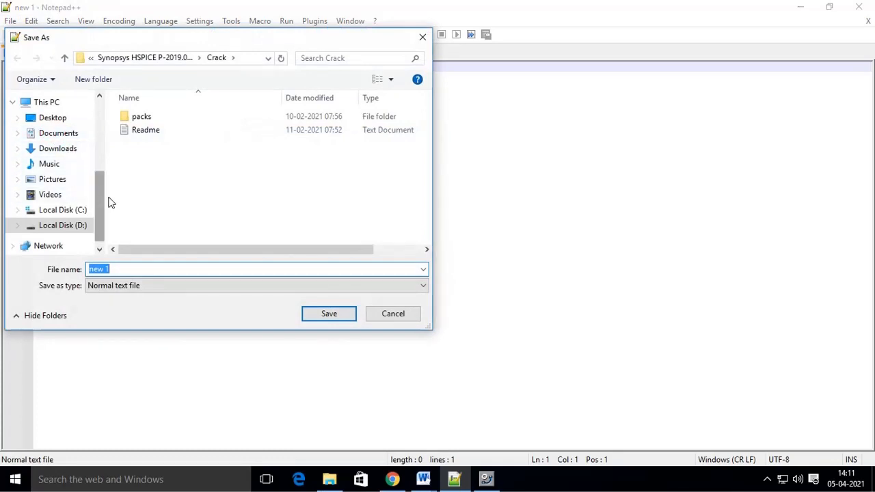
{"action": "left_click", "coordinate": [77, 210]}
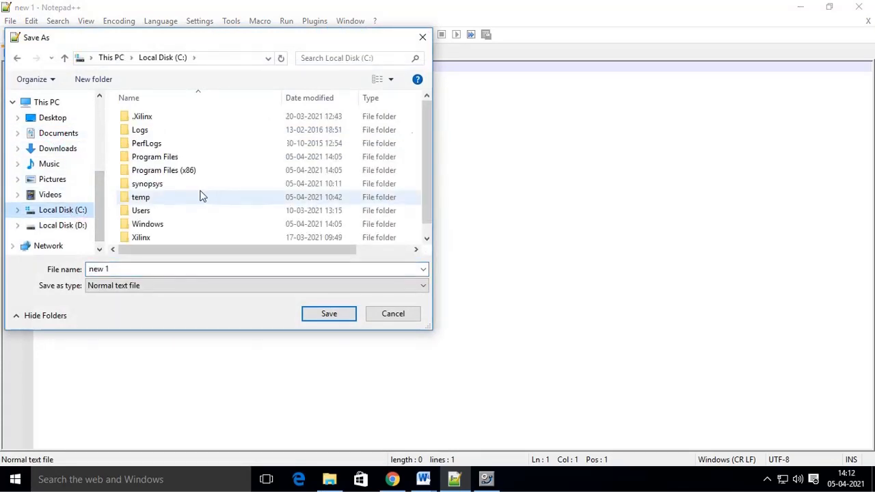
{"action": "scroll", "coordinate": [162, 197], "scroll_direction": "down", "scroll_amount": 1}
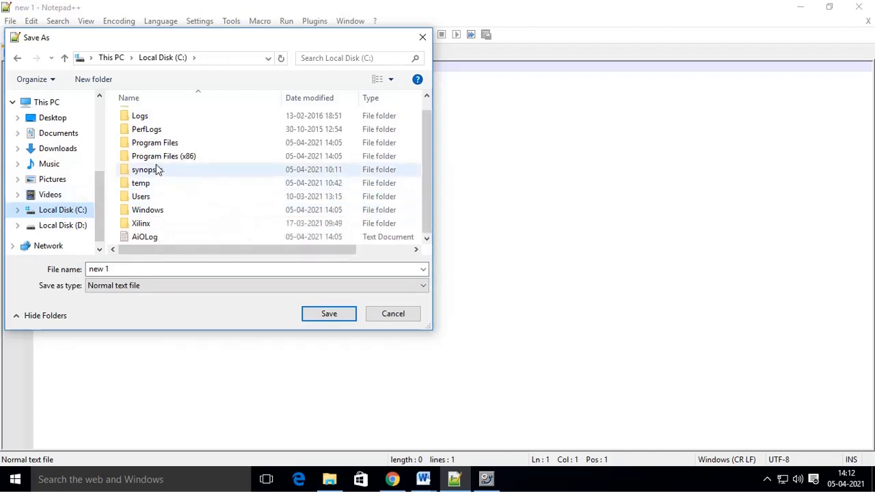
{"action": "scroll", "coordinate": [156, 171], "scroll_direction": "up", "scroll_amount": 1}
{"action": "double_click", "coordinate": [163, 185]}
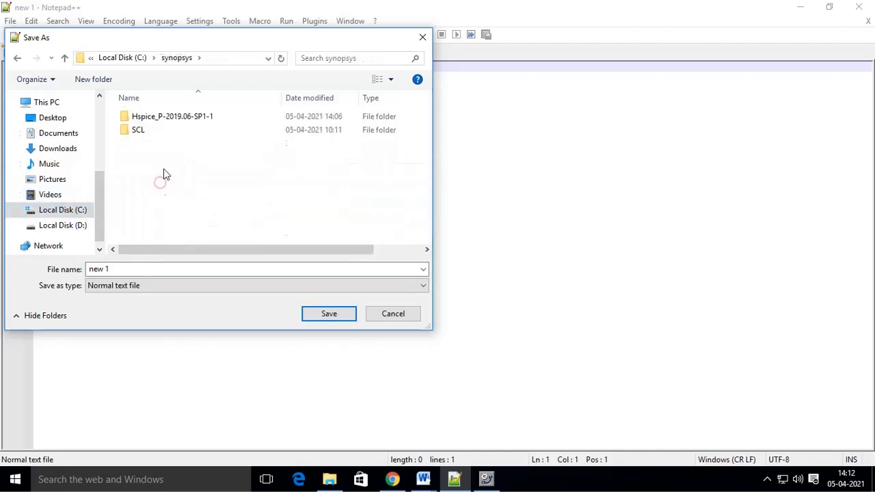
{"action": "double_click", "coordinate": [165, 132]}
{"action": "double_click", "coordinate": [171, 122]}
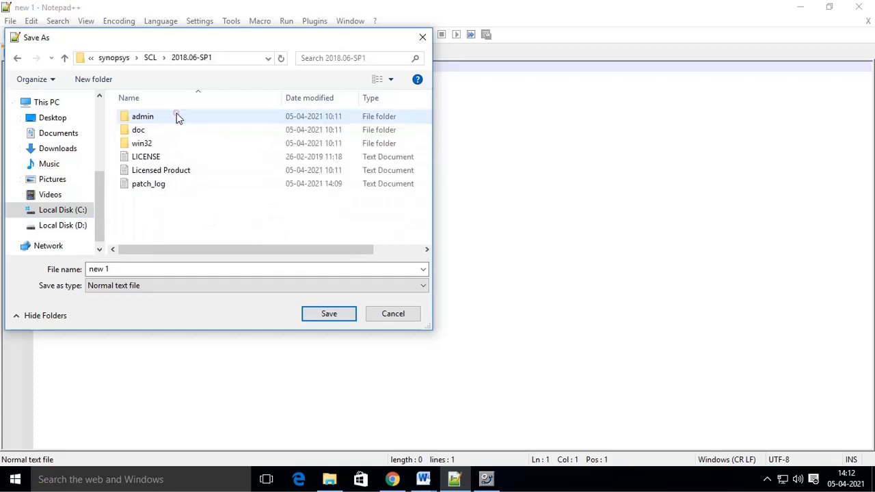
Name the file debug.log, set its type to All types, and save it in the 2018.06-SP1 folder.
{"action": "left_click", "coordinate": [117, 269]}
{"action": "double_click", "coordinate": [117, 268]}
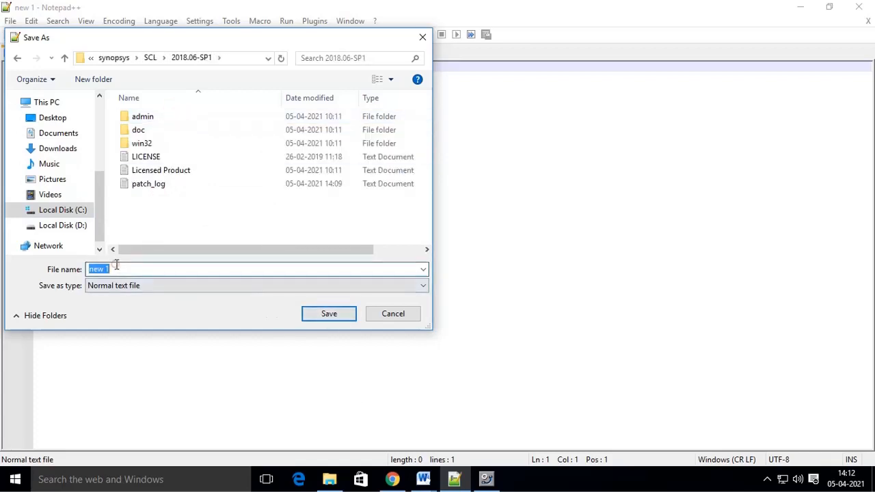
{"action": "type", "text": "debug.log"}
{"action": "left_click", "coordinate": [89, 288]}
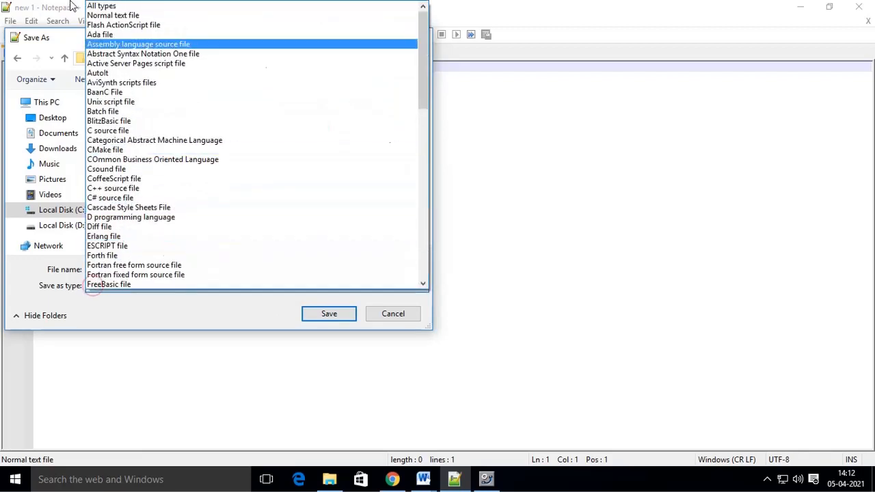
{"action": "left_click", "coordinate": [126, 6]}
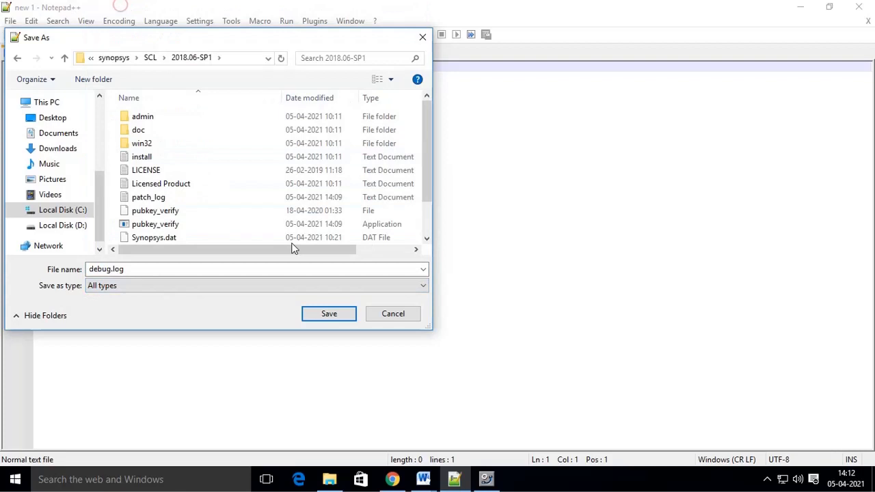
{"action": "left_click", "coordinate": [318, 316]}
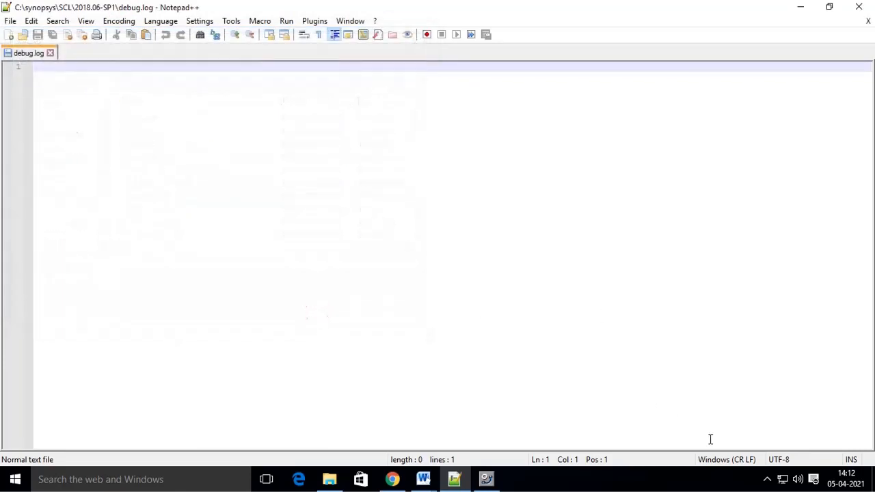
Return to the Word guide and select the path C:\synopsys\SCL\2018.06-SP1\debug.log in step 16.
{"action": "left_click", "coordinate": [424, 479]}
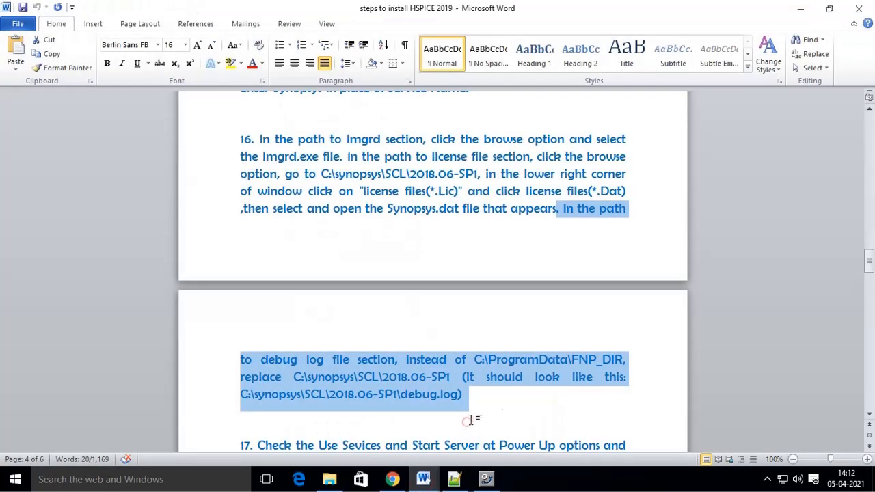
{"action": "left_click", "coordinate": [502, 398]}
{"action": "left_click_drag", "start_coordinate": [240, 395], "coordinate": [466, 398]}
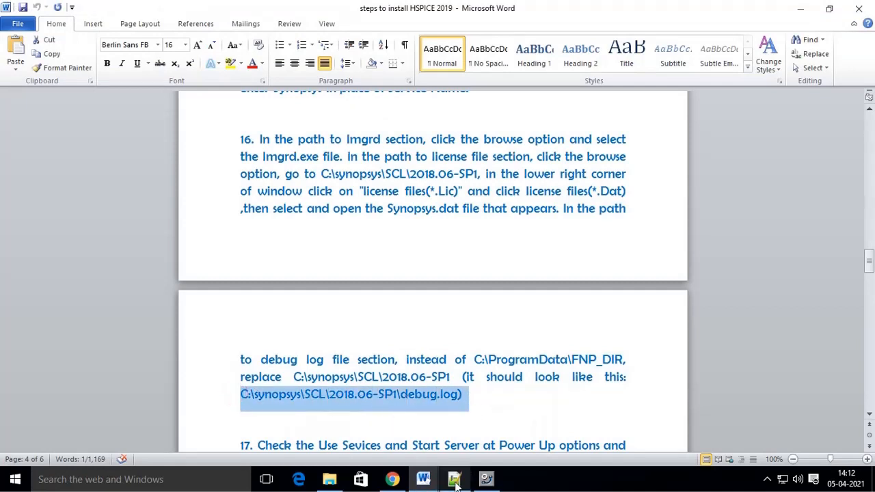
Switch to Notepad++, check the full path of the saved debug.log file and close the program.
{"action": "left_click", "coordinate": [455, 480]}
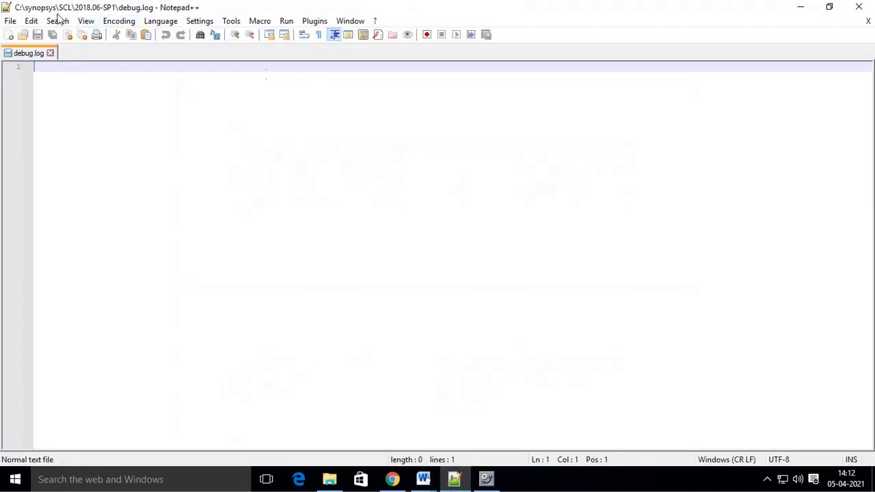
{"action": "double_click", "coordinate": [23, 11]}
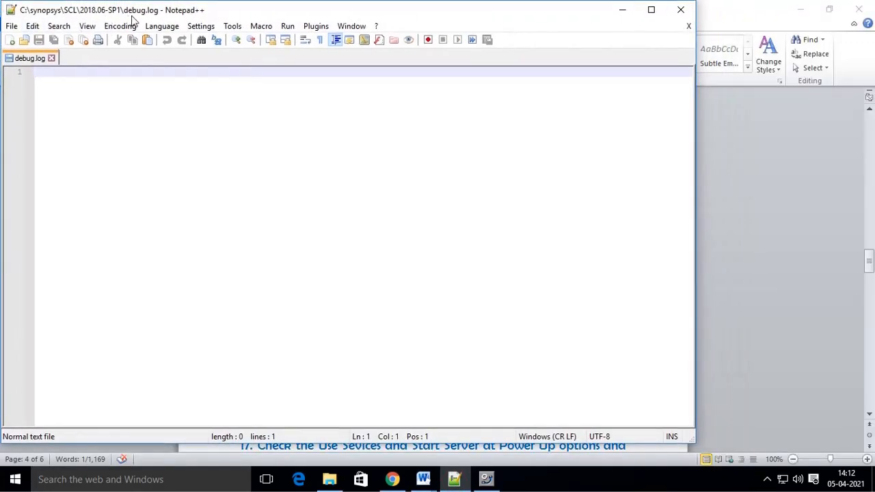
{"action": "left_click", "coordinate": [688, 14]}
Switch to LMTOOLS and set the debug log path by browsing to the debug file in the 2018.06-SP1 folder.
{"action": "scroll", "coordinate": [358, 353], "scroll_direction": "down", "scroll_amount": 4}
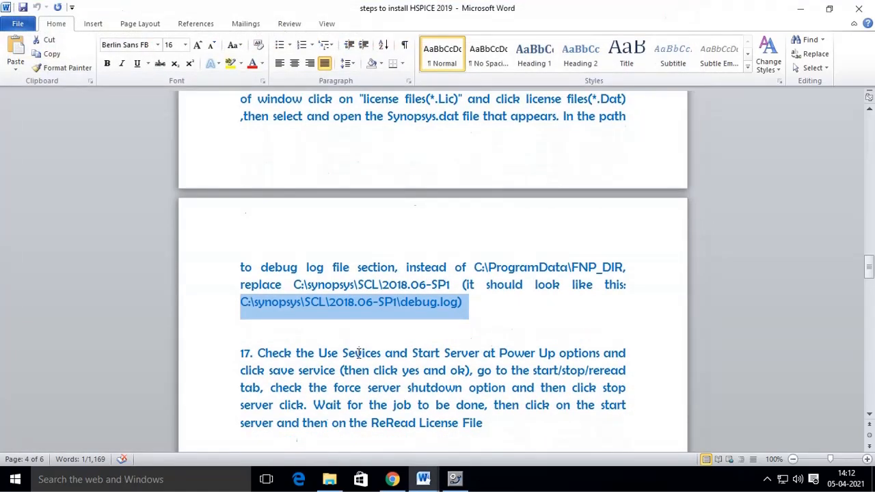
{"action": "scroll", "coordinate": [358, 353], "scroll_direction": "down", "scroll_amount": 1}
{"action": "left_click", "coordinate": [477, 254]}
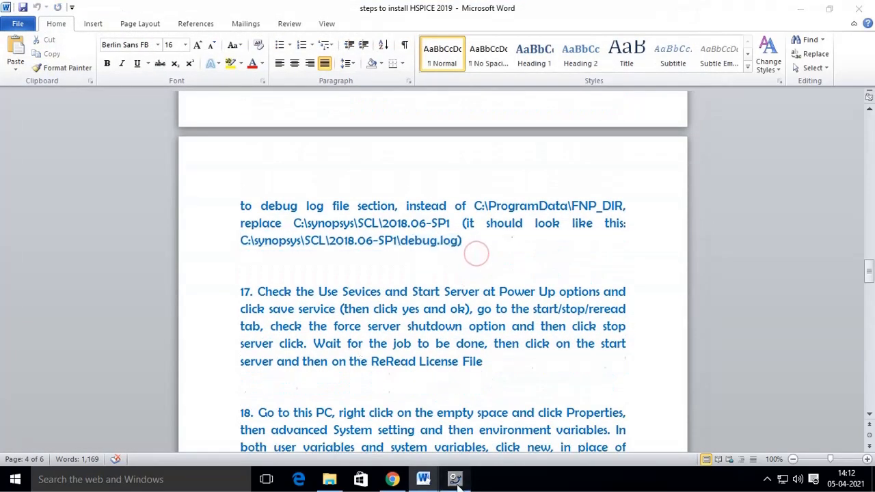
{"action": "left_click", "coordinate": [456, 481]}
{"action": "left_click", "coordinate": [516, 263]}
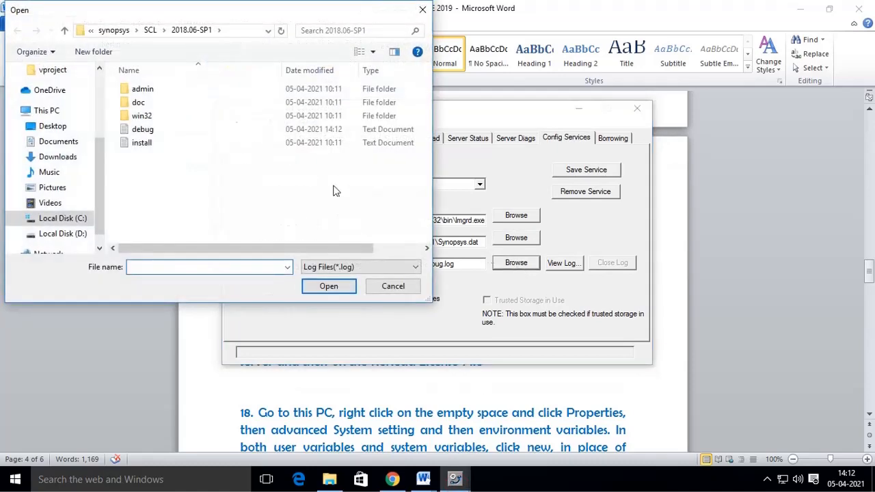
{"action": "left_click", "coordinate": [184, 129]}
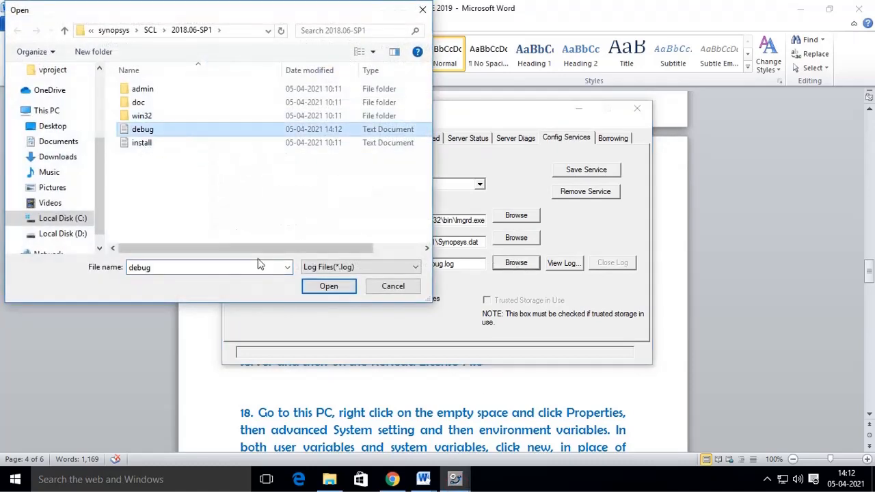
{"action": "left_click", "coordinate": [326, 287]}
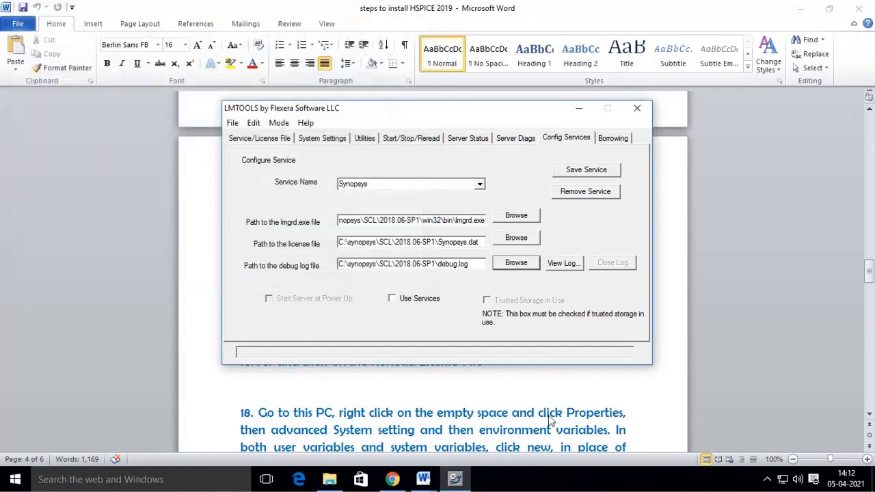
Return to the Word guide and select the Use Services and Start Server at Power Up instruction in step 17.
{"action": "left_click", "coordinate": [424, 479]}
{"action": "left_click", "coordinate": [440, 421]}
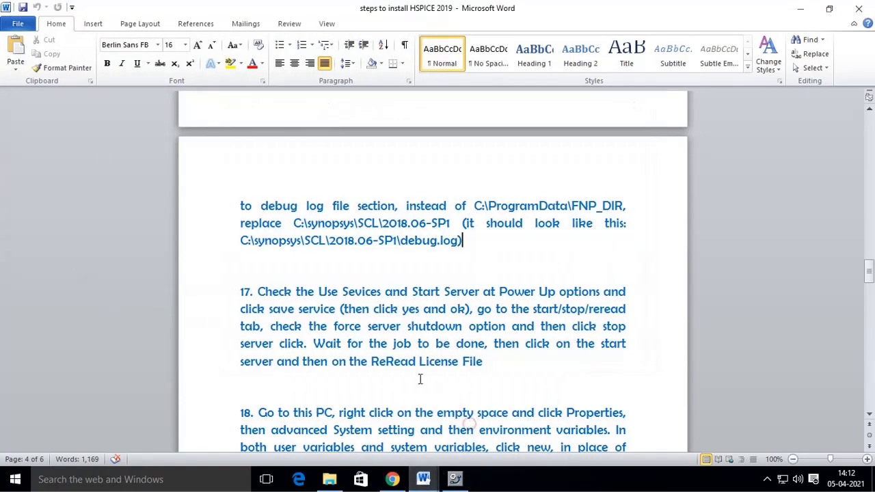
{"action": "scroll", "coordinate": [420, 377], "scroll_direction": "down", "scroll_amount": 5}
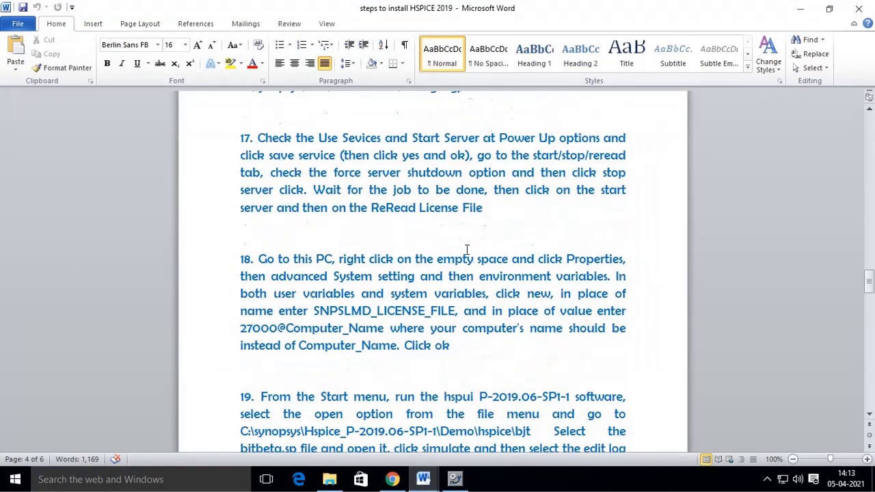
{"action": "left_click_drag", "start_coordinate": [318, 138], "coordinate": [635, 139]}
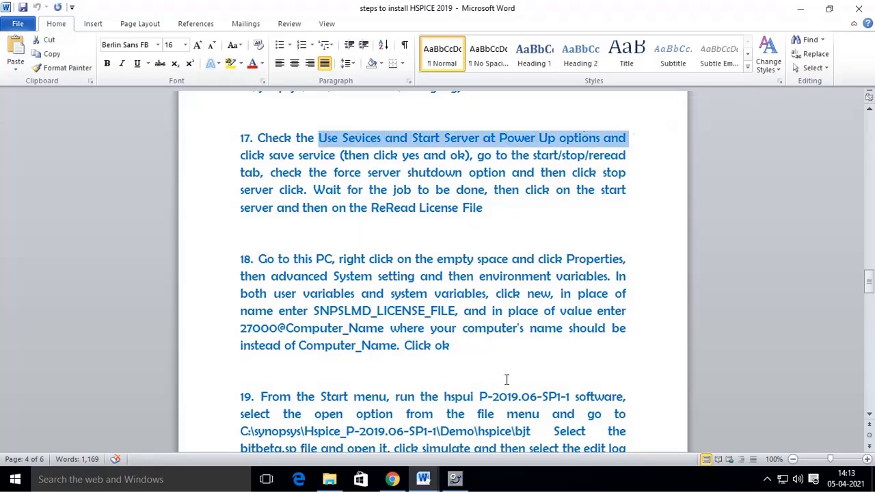
Switch to LMTOOLS, enable Use Services and Start Server at Power Up, and save the Synopsys service settings.
{"action": "left_click", "coordinate": [455, 480]}
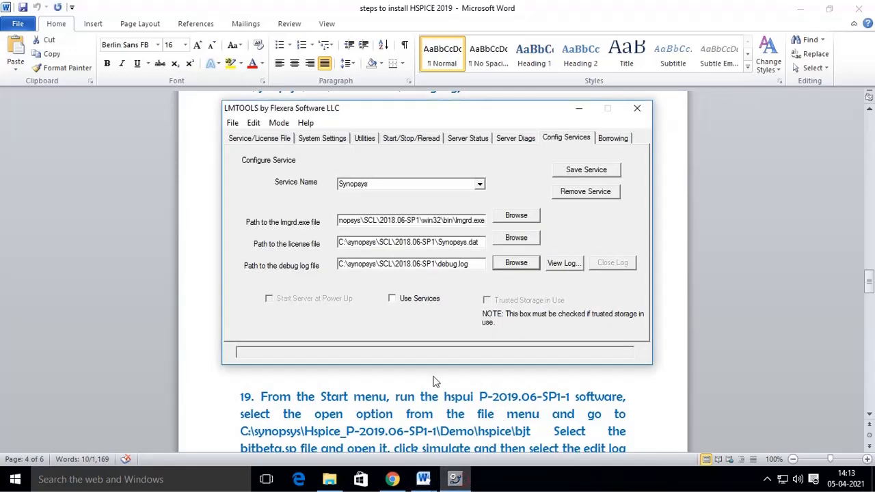
{"action": "left_click", "coordinate": [391, 298]}
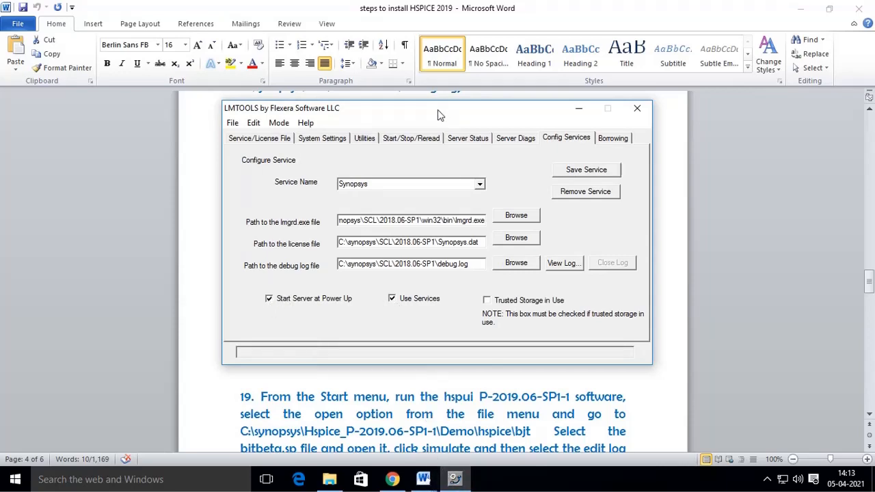
{"action": "left_click_drag", "start_coordinate": [433, 113], "coordinate": [238, 71]}
{"action": "scroll", "coordinate": [592, 280], "scroll_direction": "up", "scroll_amount": 3}
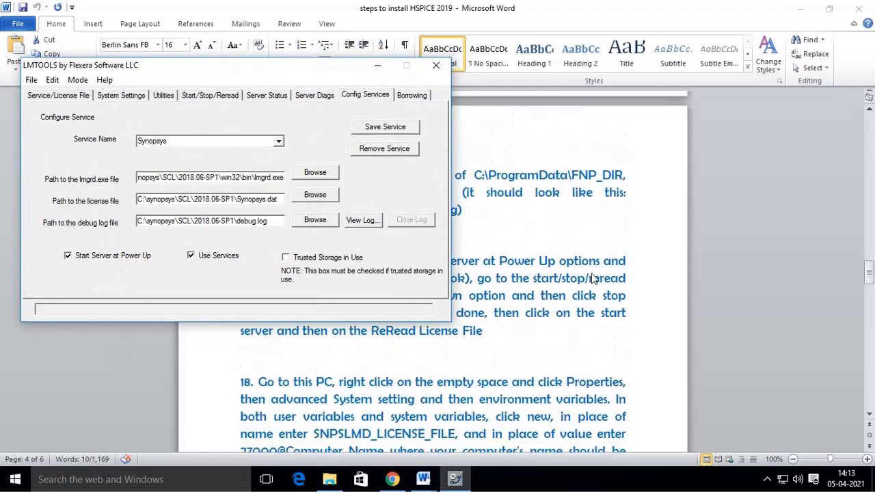
{"action": "scroll", "coordinate": [592, 304], "scroll_direction": "up", "scroll_amount": 1}
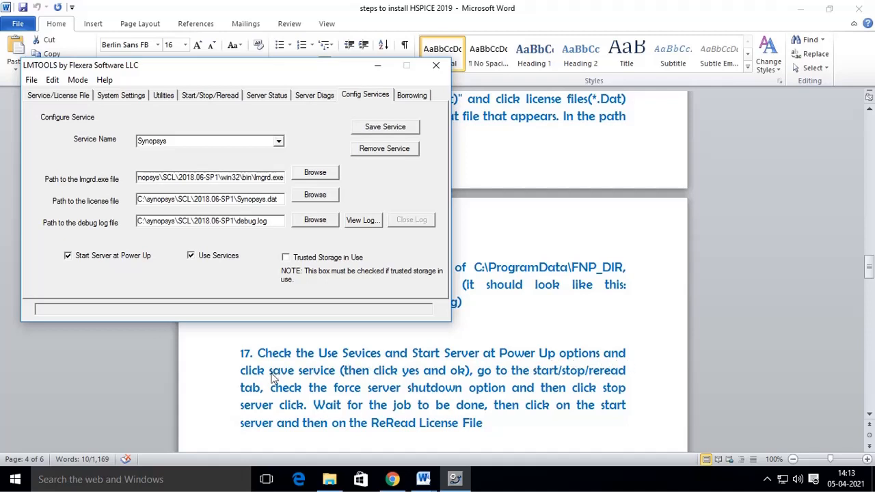
{"action": "left_click", "coordinate": [386, 130]}
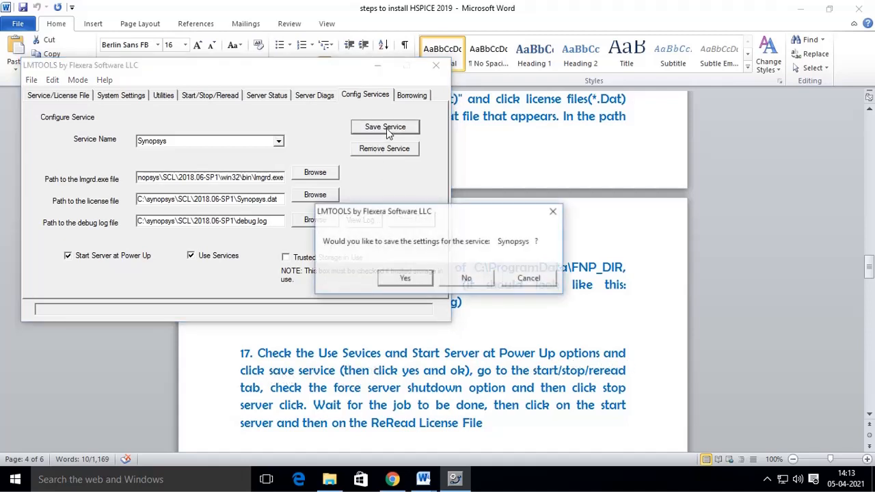
{"action": "left_click", "coordinate": [406, 279]}
{"action": "left_click", "coordinate": [548, 286]}
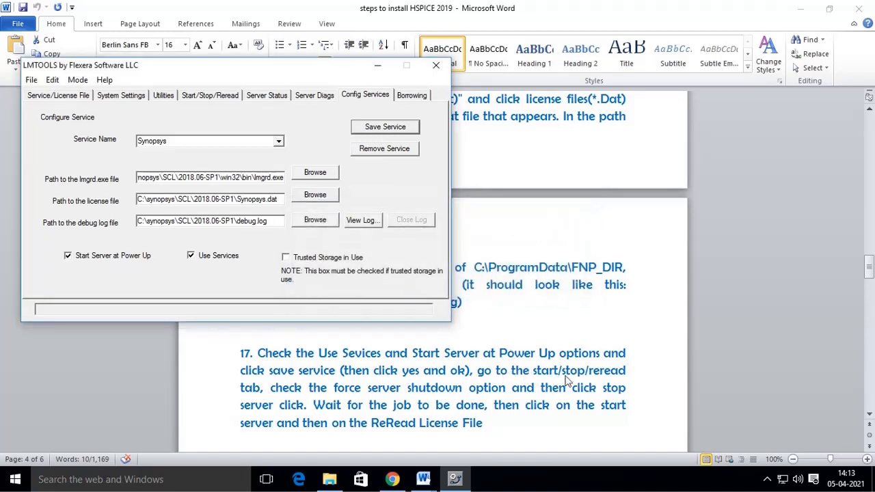
Check the start/stop/reread instruction in Word, and in LMTOOLS try to stop the Synopsys server with Force Server Shutdown enabled.
{"action": "left_click", "coordinate": [492, 371]}
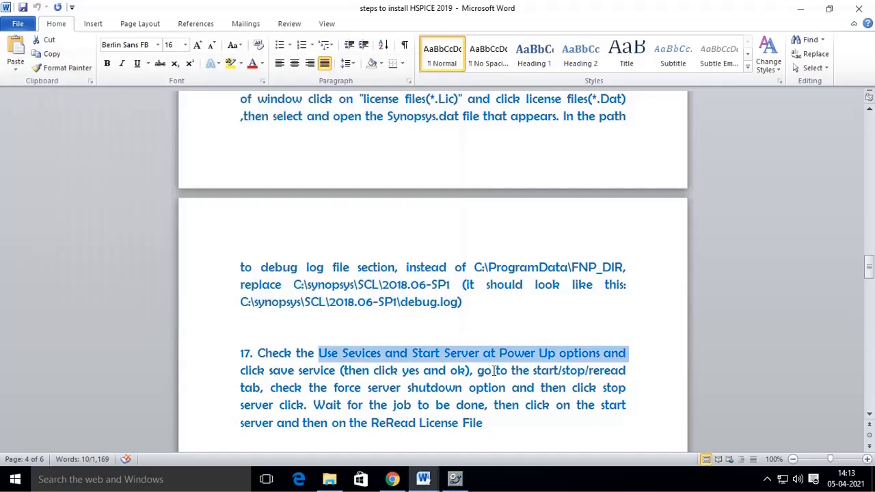
{"action": "left_click_drag", "start_coordinate": [495, 370], "coordinate": [625, 371]}
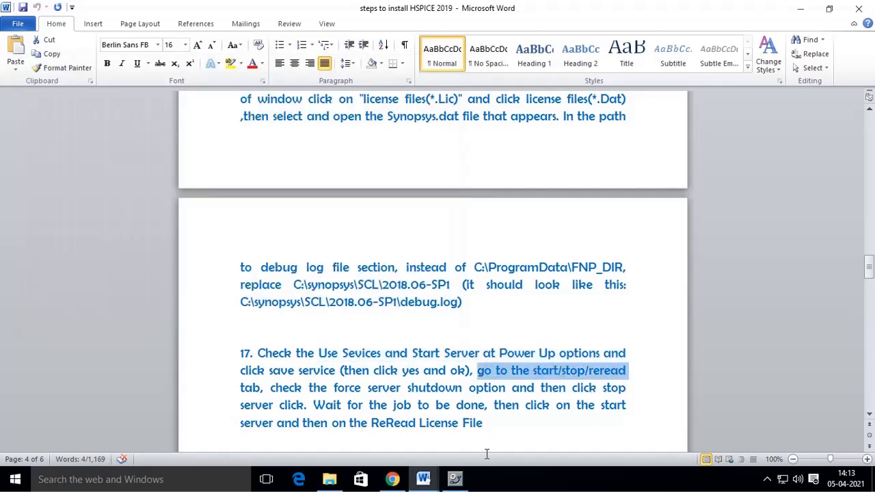
{"action": "left_click", "coordinate": [456, 481]}
{"action": "left_click", "coordinate": [212, 96]}
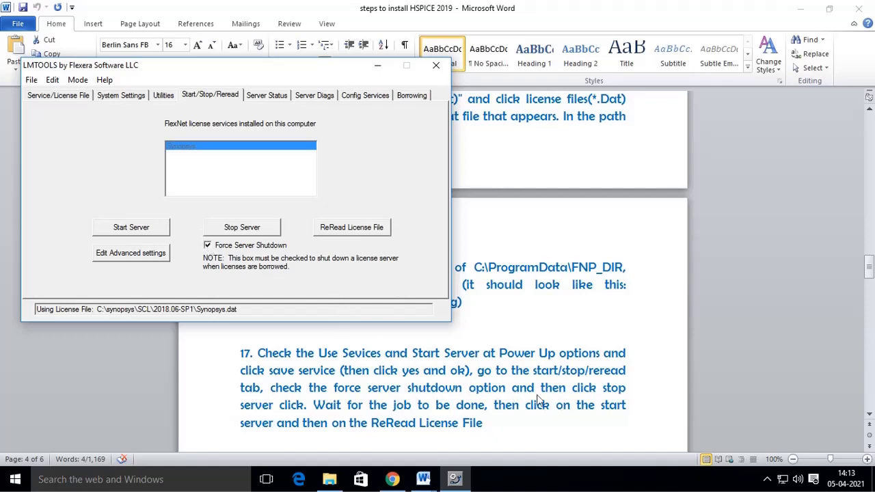
{"action": "left_click", "coordinate": [257, 235]}
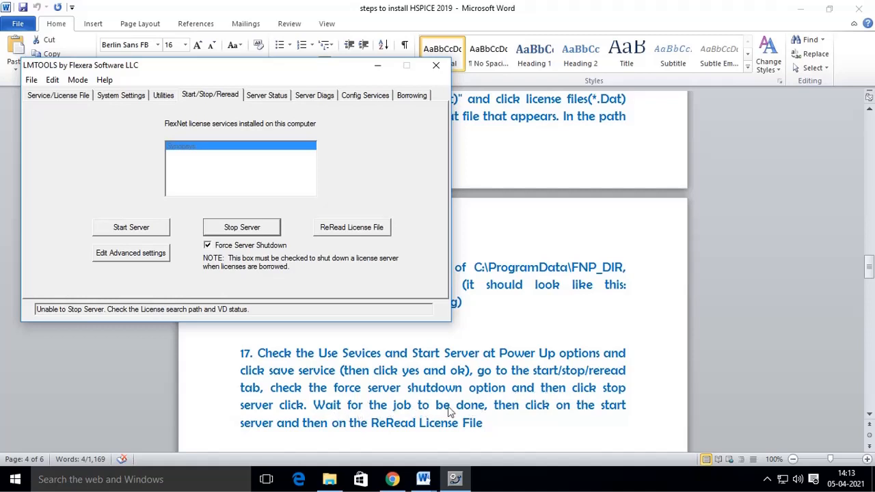
Start the Synopsys license server and reread its license file.
{"action": "left_click", "coordinate": [128, 230]}
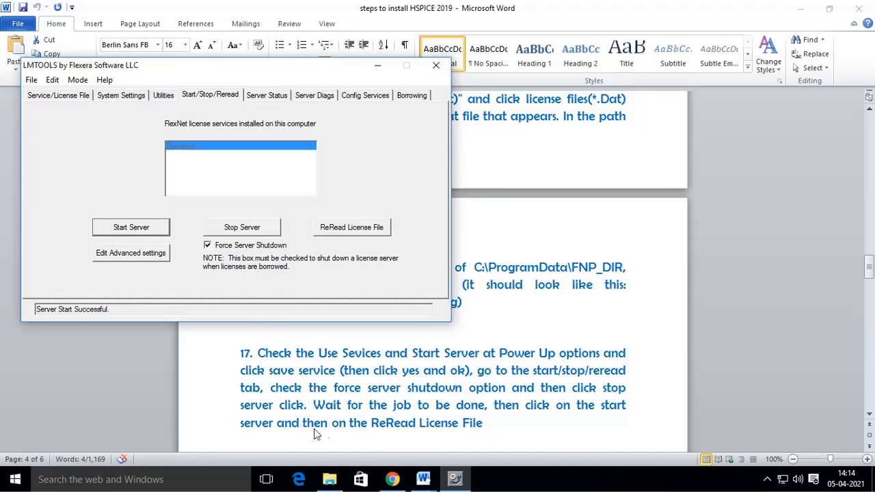
{"action": "left_click", "coordinate": [350, 228]}
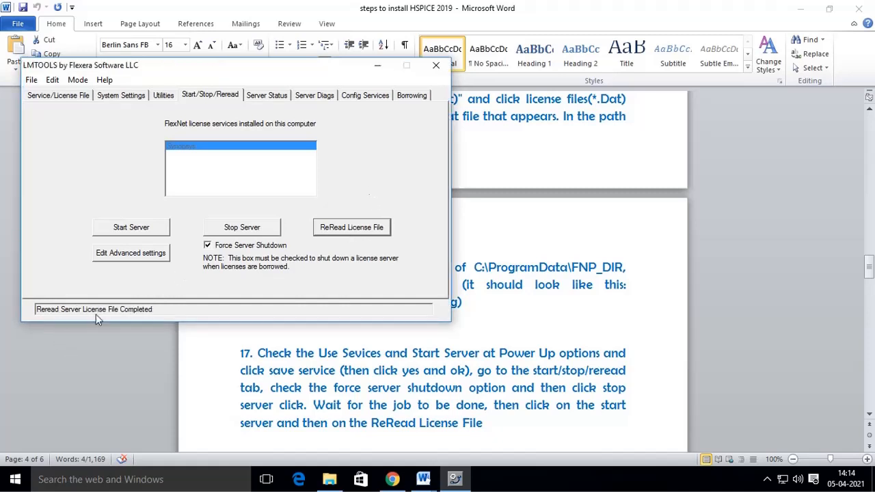
{"action": "scroll", "coordinate": [328, 361], "scroll_direction": "down", "scroll_amount": 2}
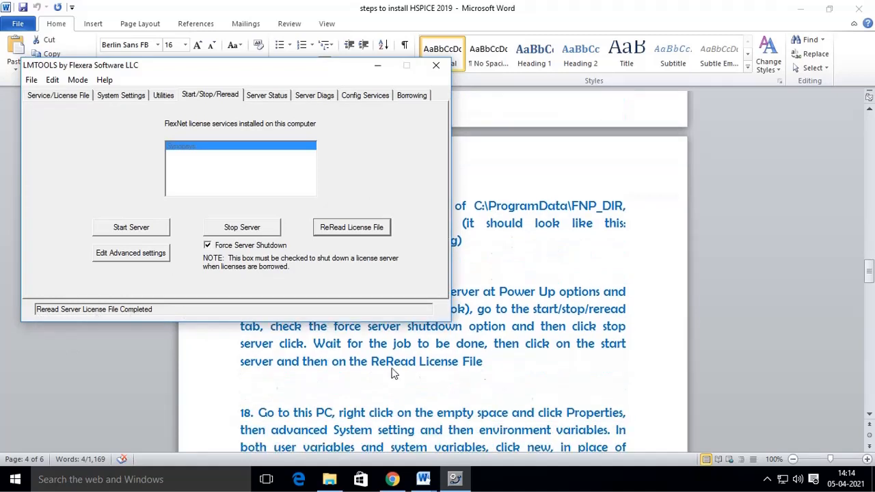
{"action": "scroll", "coordinate": [373, 398], "scroll_direction": "down", "scroll_amount": 1}
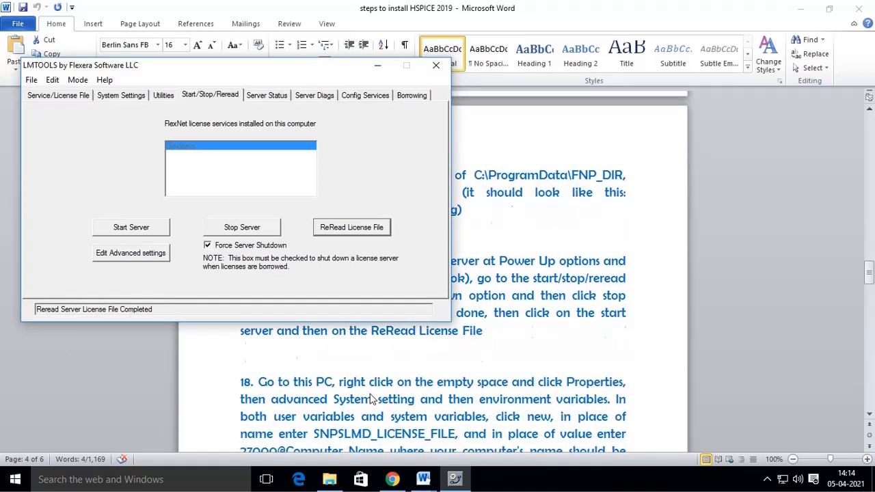
Return to the service configuration, review the debug log's entries through to the end and close the log.
{"action": "left_click", "coordinate": [376, 96]}
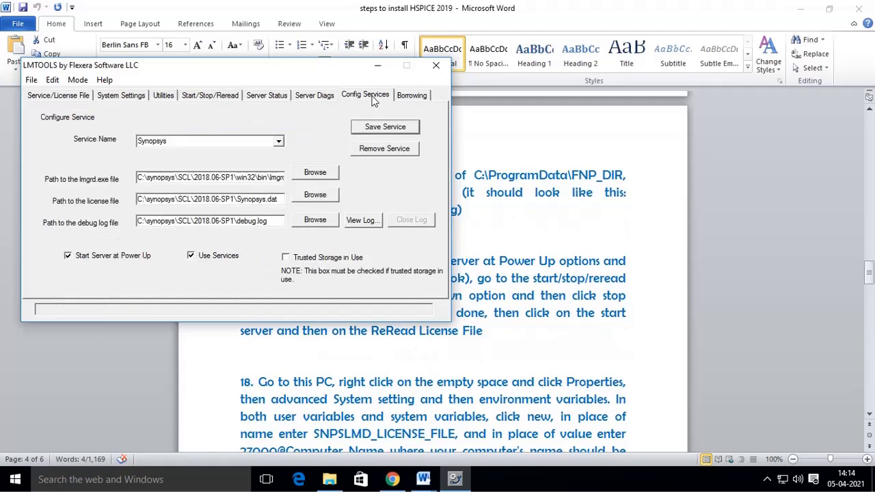
{"action": "left_click", "coordinate": [358, 221]}
{"action": "left_click_drag", "start_coordinate": [369, 76], "coordinate": [369, 196]}
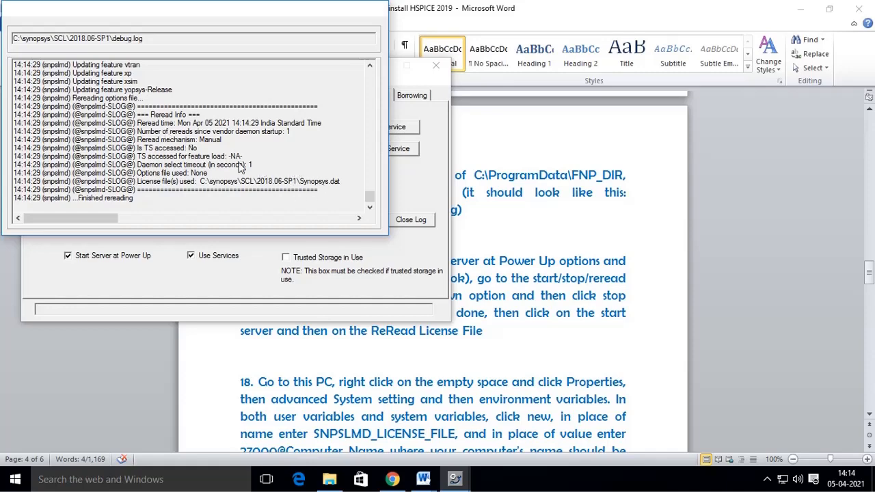
{"action": "left_click", "coordinate": [410, 221]}
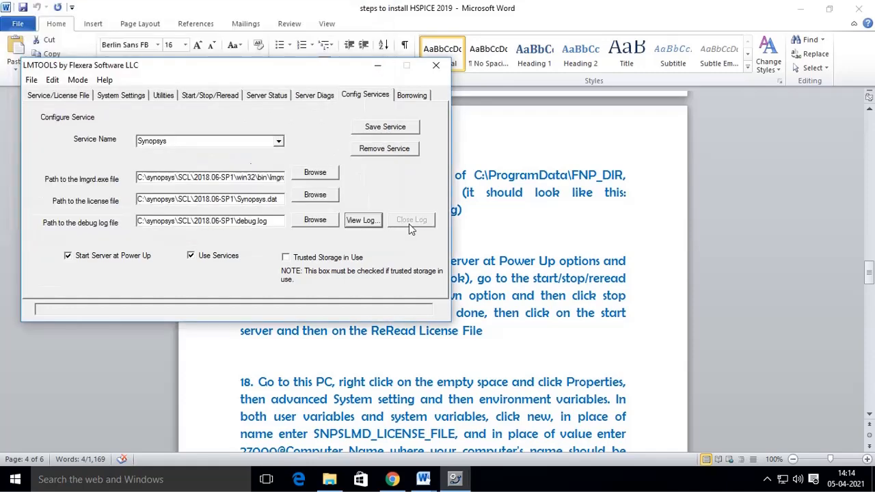
Close LMTOOLS, search Windows for "edit" to reach the system environment variables settings, and open Environment Variables.
{"action": "left_click", "coordinate": [436, 71]}
{"action": "scroll", "coordinate": [341, 346], "scroll_direction": "down", "scroll_amount": 3}
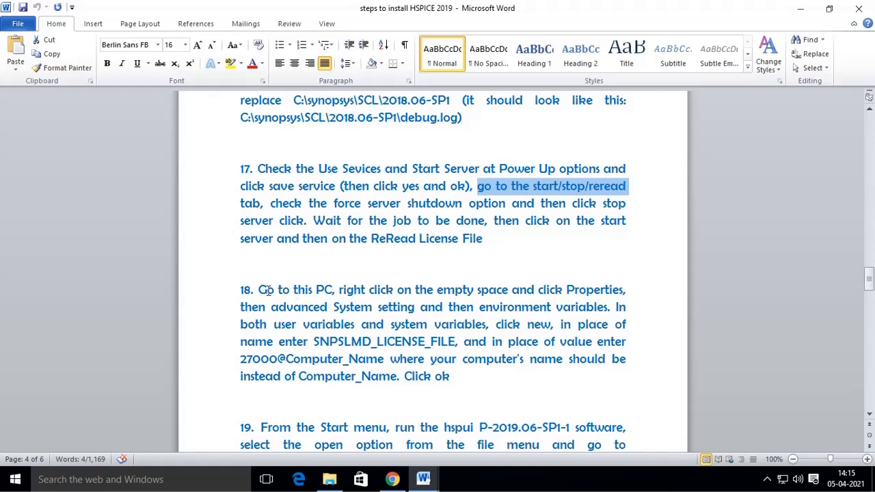
{"action": "left_click", "coordinate": [15, 480]}
{"action": "left_click", "coordinate": [12, 482]}
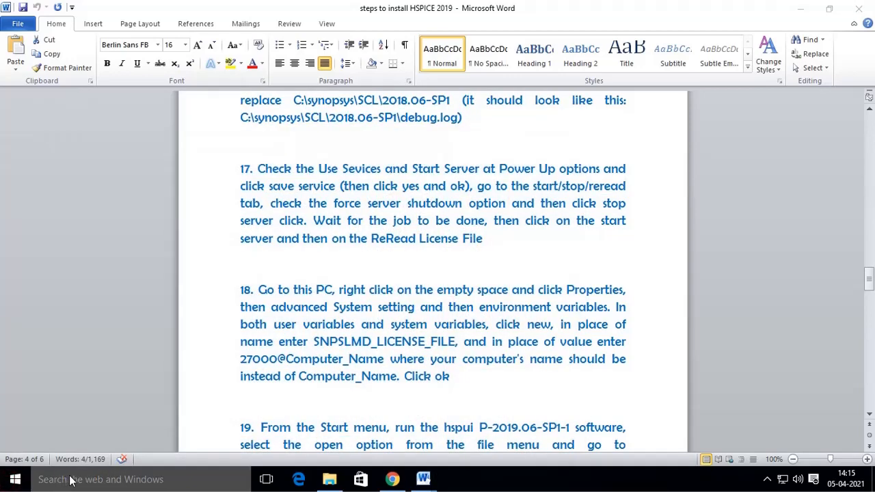
{"action": "left_click", "coordinate": [71, 480]}
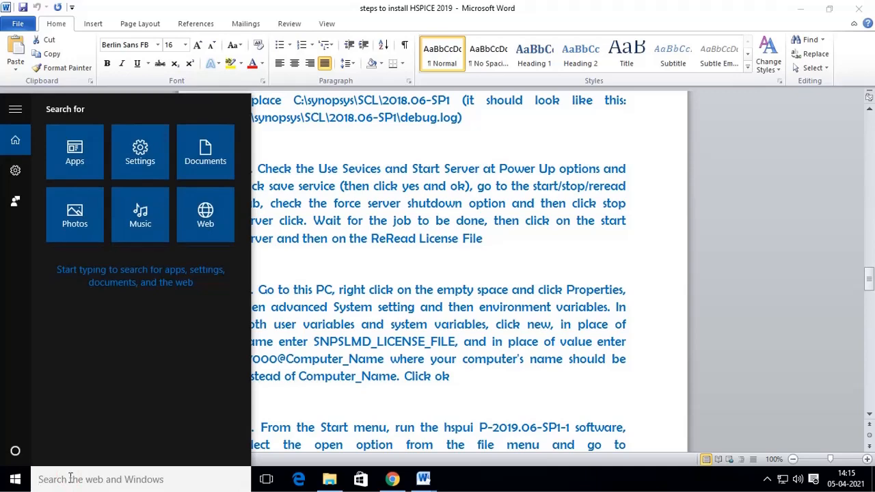
{"action": "type", "text": "edit"}
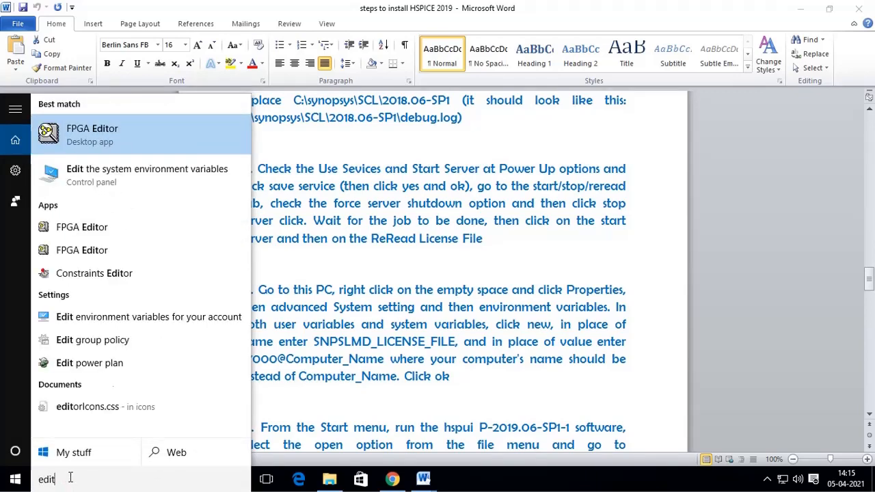
{"action": "left_click", "coordinate": [133, 171]}
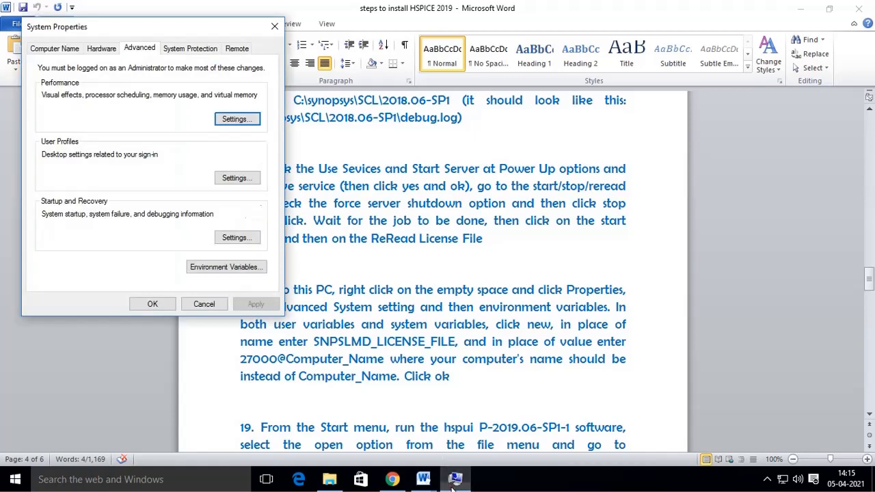
{"action": "left_click", "coordinate": [231, 269]}
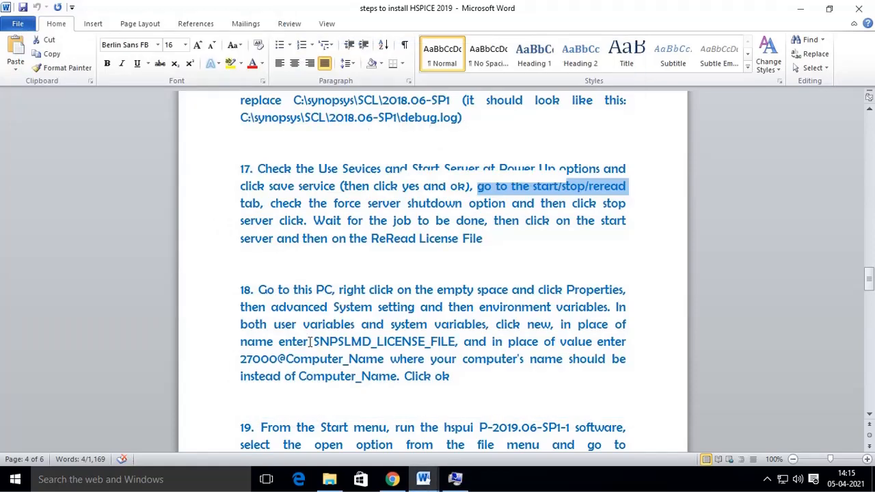
Copy SNPSLMD_LICENSE_FILE from step 18 of the Word guide and paste it as the new user variable's name.
{"action": "left_click_drag", "start_coordinate": [312, 342], "coordinate": [457, 342]}
{"action": "right_click", "coordinate": [402, 347]}
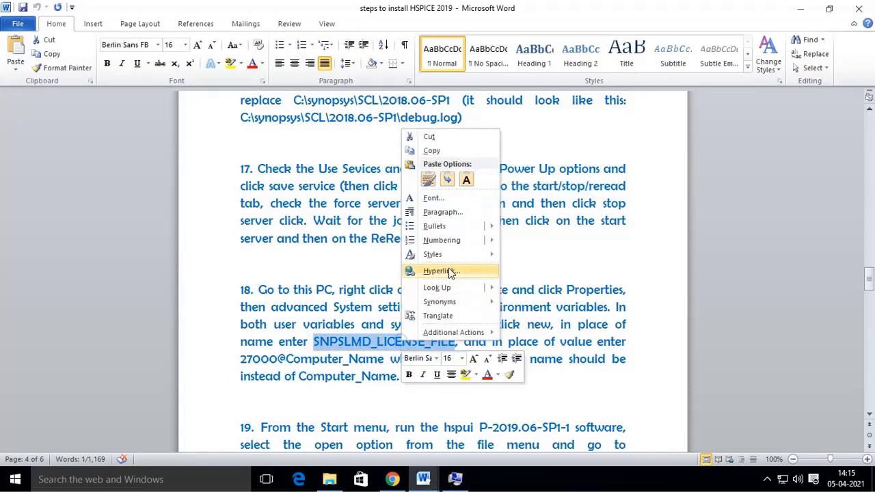
{"action": "left_click", "coordinate": [442, 150]}
{"action": "left_click", "coordinate": [455, 479]}
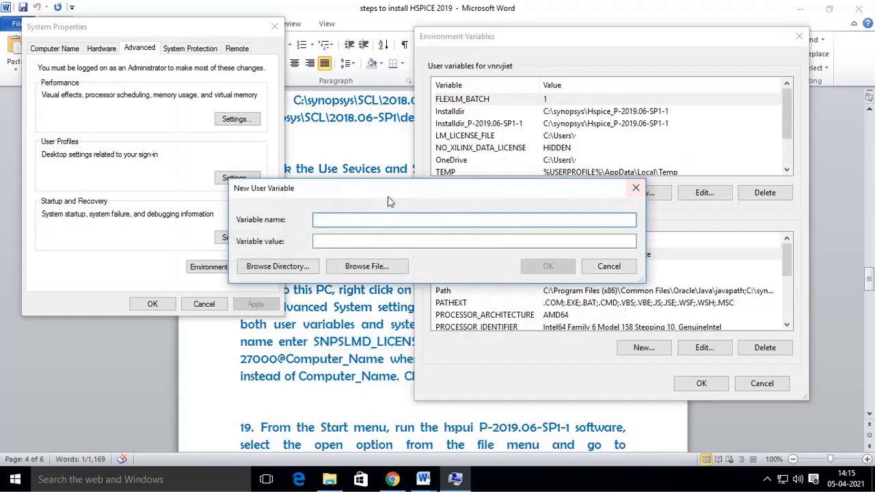
{"action": "right_click", "coordinate": [343, 229]}
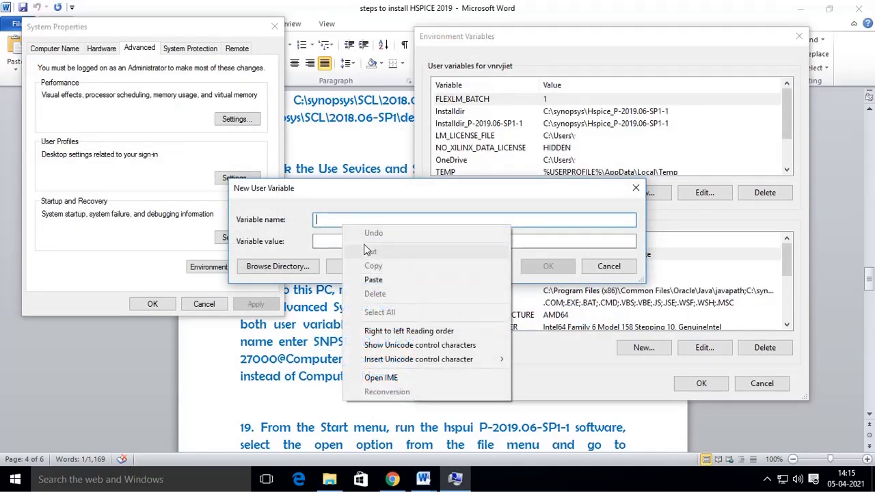
{"action": "left_click", "coordinate": [383, 279]}
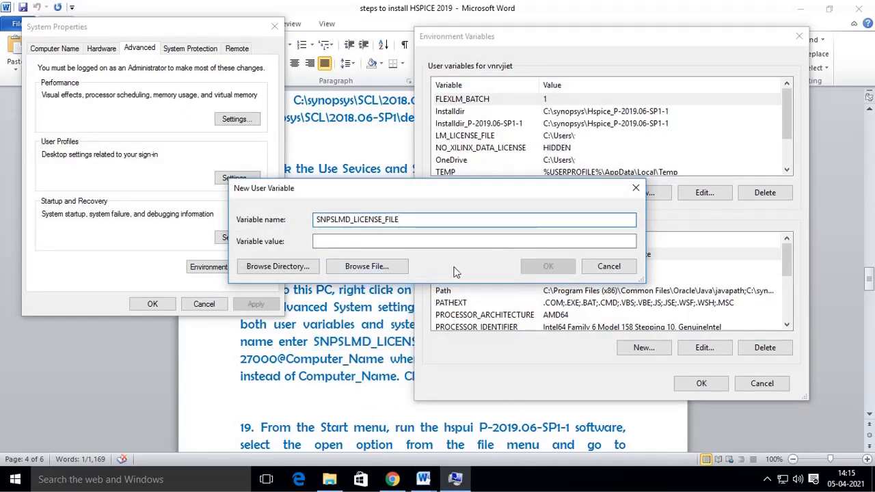
Start the user variable's value with 27000@ and check in the Word guide what must follow it.
{"action": "left_click", "coordinate": [338, 245]}
{"action": "type", "text": "2"}
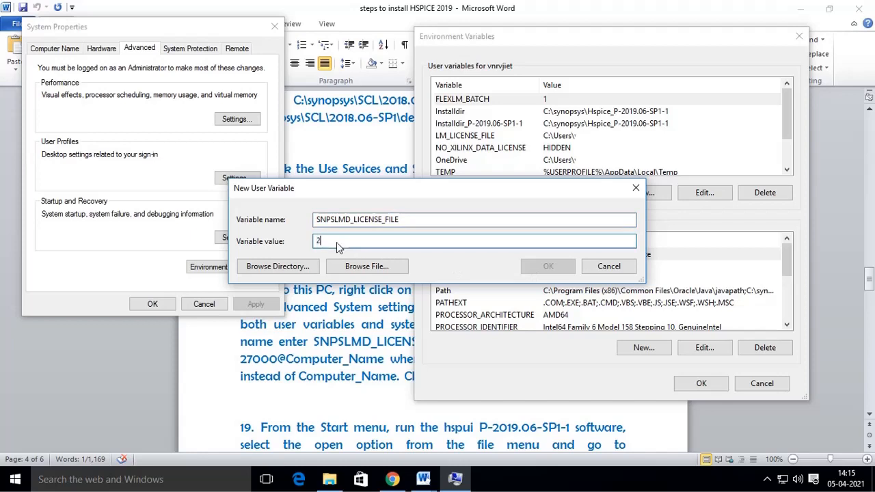
{"action": "type", "text": "7000"}
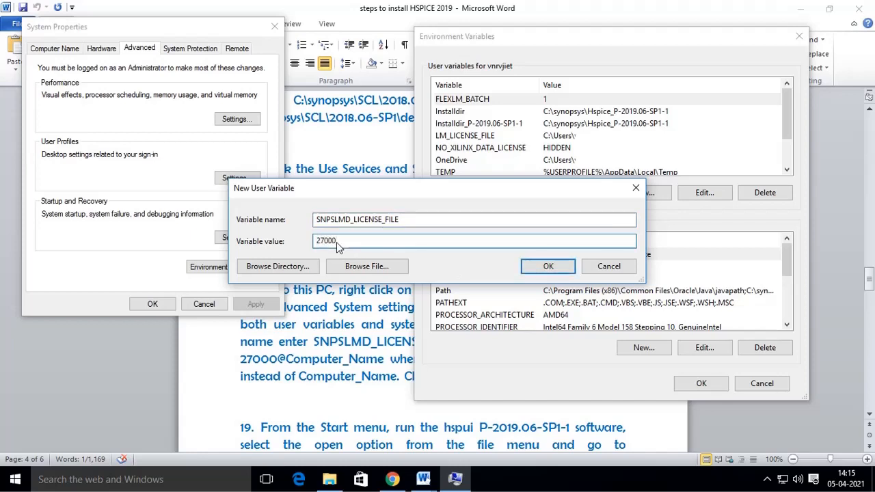
{"action": "type", "text": "@"}
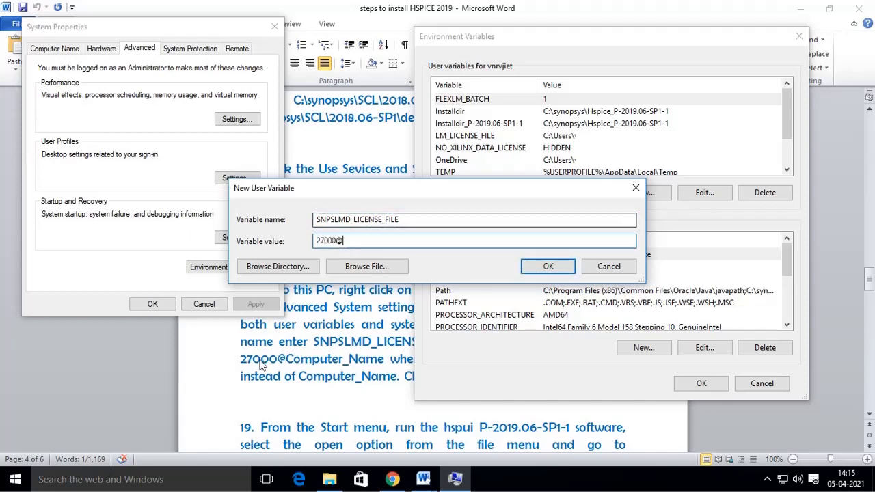
{"action": "left_click", "coordinate": [310, 375]}
{"action": "scroll", "coordinate": [480, 368], "scroll_direction": "down", "scroll_amount": 2}
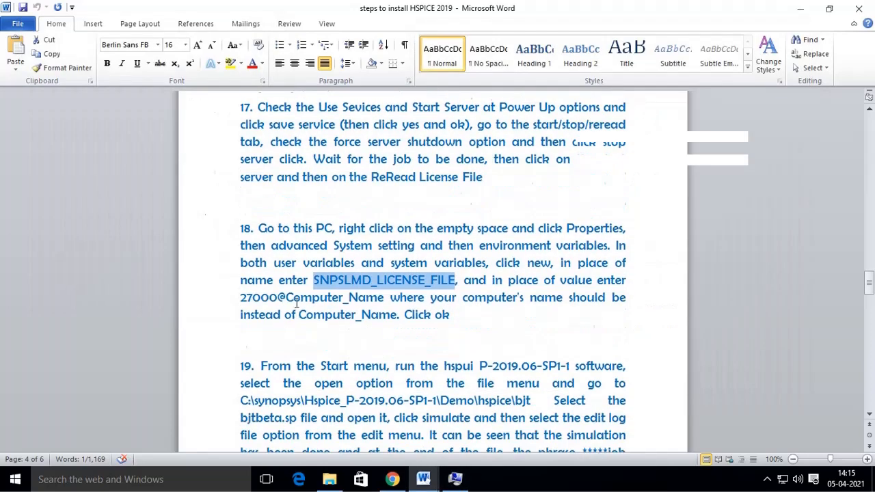
{"action": "left_click_drag", "start_coordinate": [287, 296], "coordinate": [380, 296]}
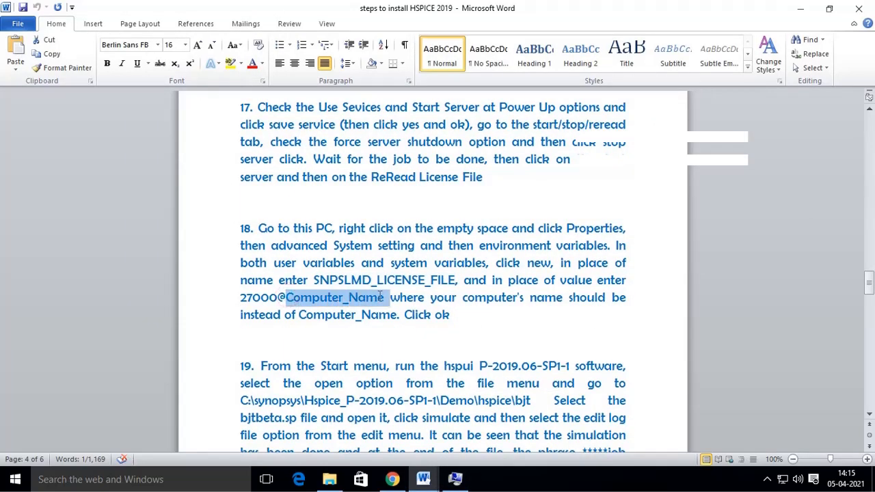
{"action": "left_click_drag", "start_coordinate": [494, 280], "coordinate": [619, 281]}
{"action": "left_click_drag", "start_coordinate": [293, 299], "coordinate": [285, 299]}
{"action": "double_click", "coordinate": [285, 299]}
{"action": "left_click", "coordinate": [455, 482]}
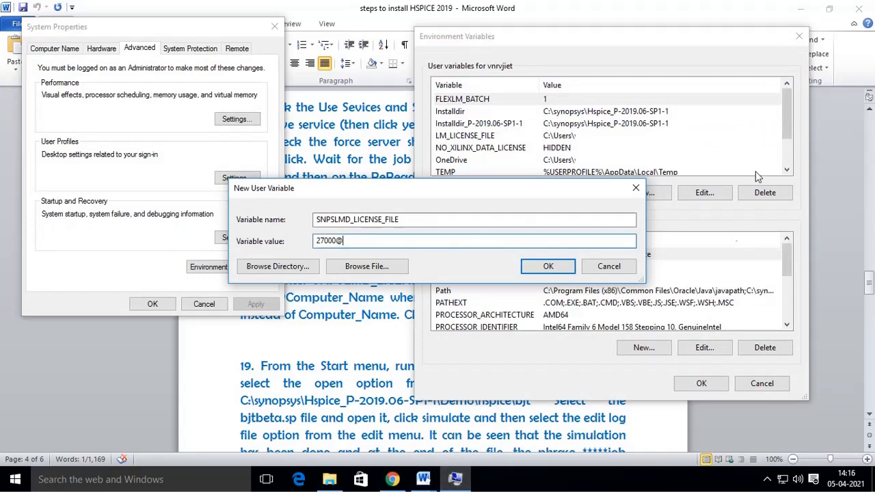
Copy the computer name from the desktop document DESKTOP, complete the value as 27000@DESKTOP-Q5HV34G and save the user variable.
{"action": "left_click", "coordinate": [802, 10]}
{"action": "left_click", "coordinate": [802, 10]}
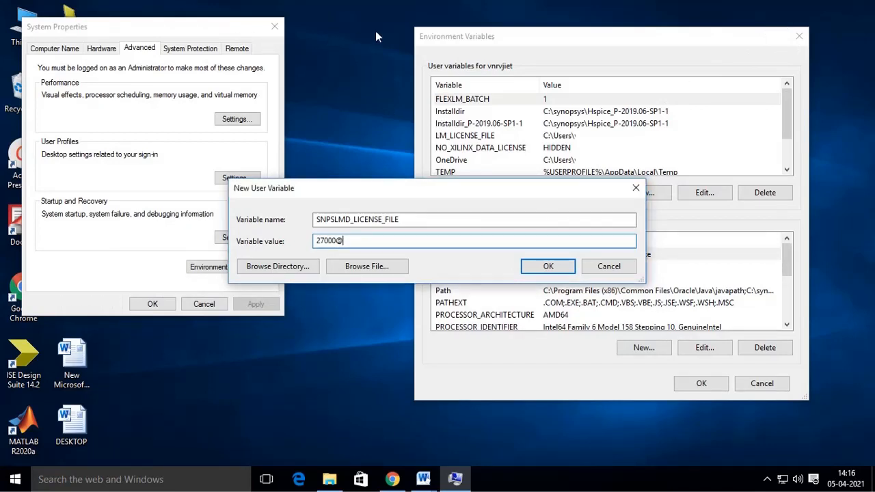
{"action": "double_click", "coordinate": [77, 419]}
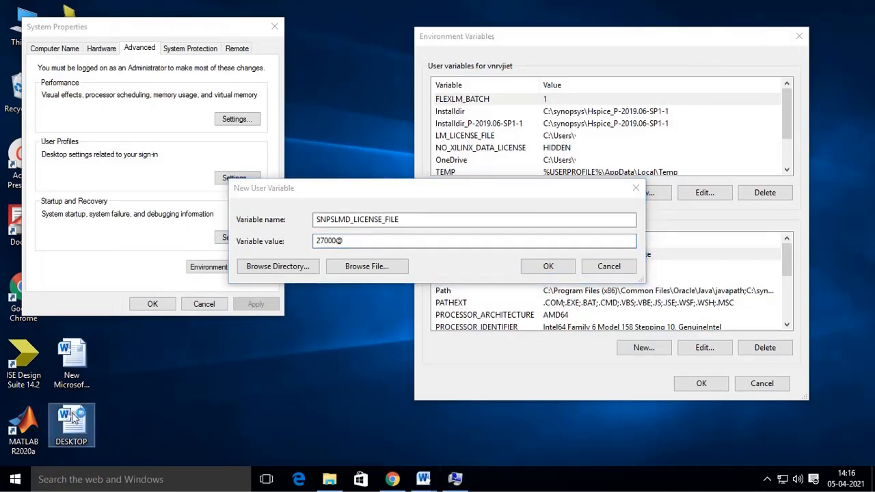
{"action": "left_click_drag", "start_coordinate": [179, 217], "coordinate": [257, 217]}
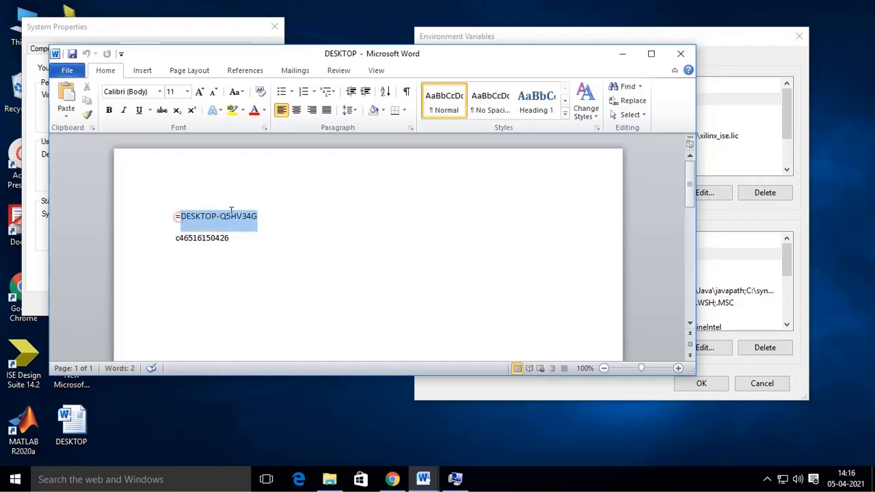
{"action": "right_click", "coordinate": [236, 218]}
{"action": "left_click", "coordinate": [264, 240]}
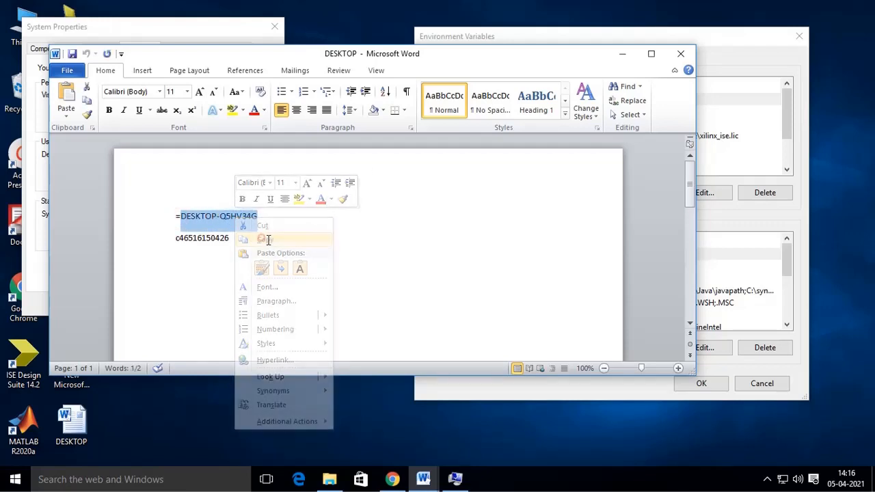
{"action": "left_click", "coordinate": [457, 481]}
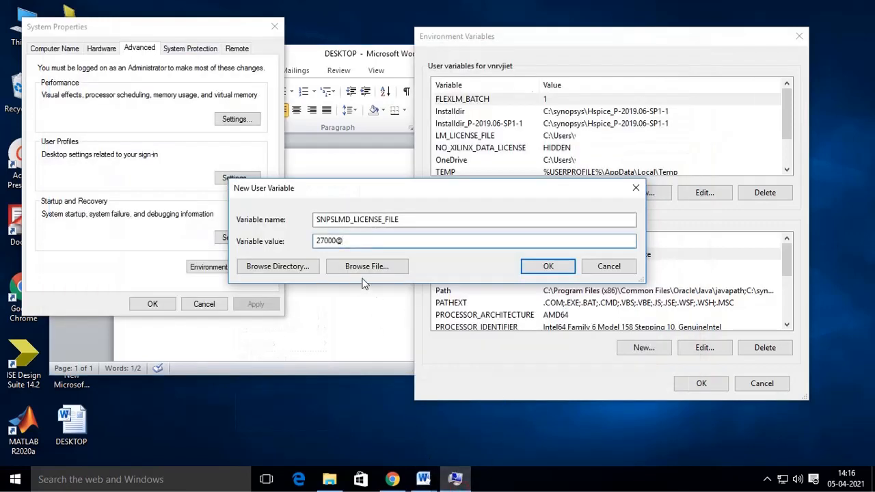
{"action": "right_click", "coordinate": [363, 240]}
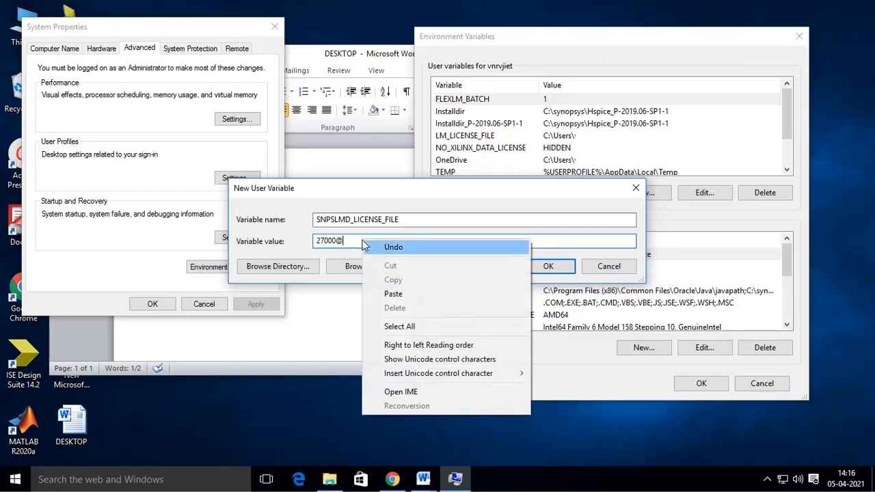
{"action": "left_click", "coordinate": [399, 295]}
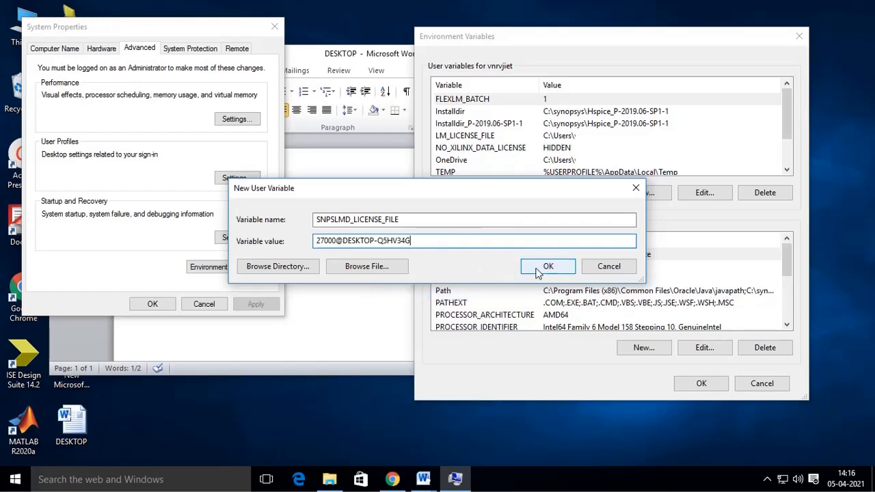
{"action": "left_click", "coordinate": [548, 266]}
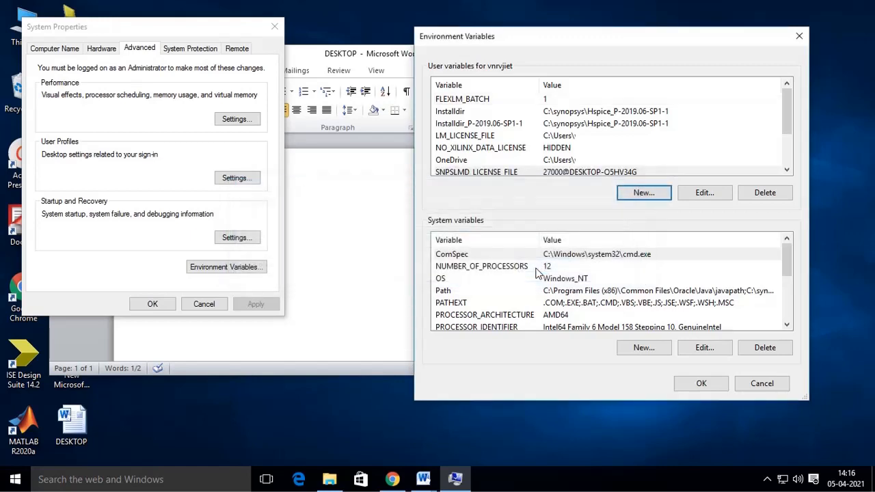
Create a new system variable and set its value to 27000@DESKTOP-Q5HV34G.
{"action": "left_click", "coordinate": [643, 350]}
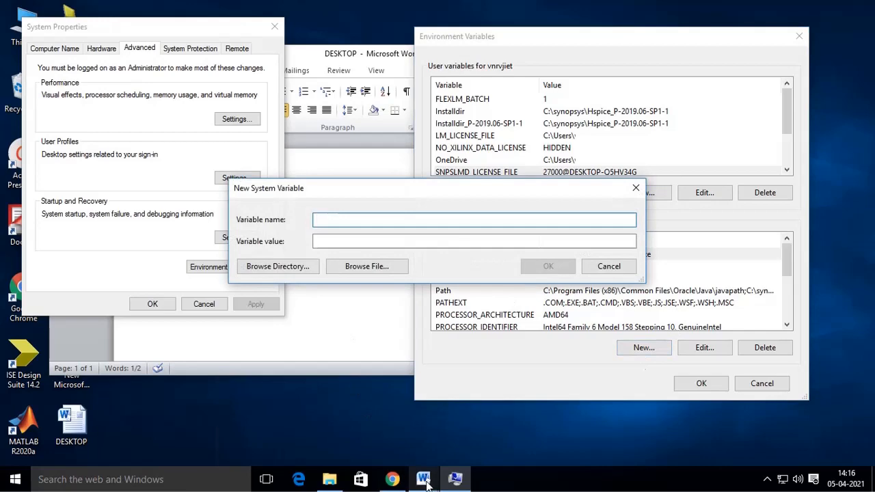
{"action": "mouse_move", "coordinate": [425, 483]}
{"action": "left_click", "coordinate": [424, 436]}
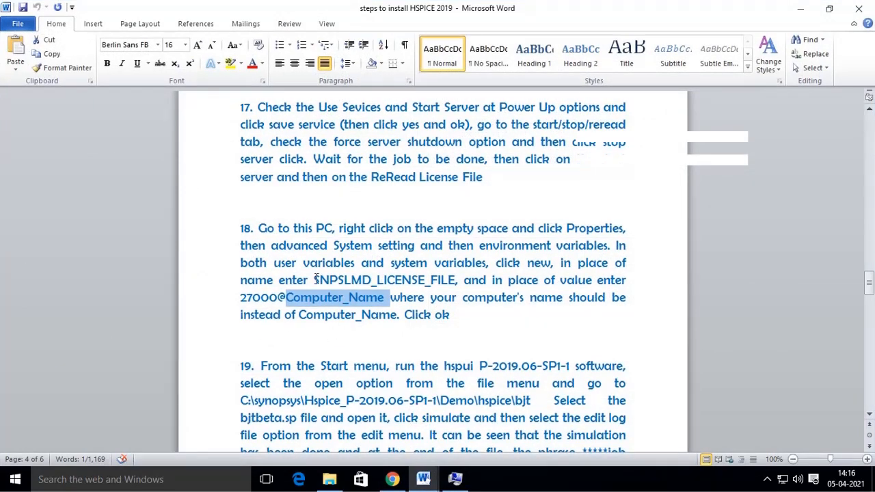
{"action": "left_click", "coordinate": [455, 479]}
{"action": "left_click", "coordinate": [335, 244]}
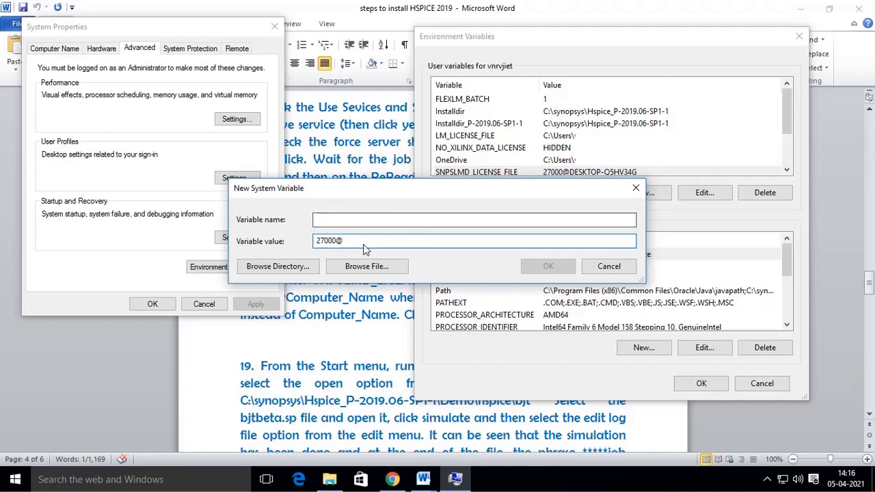
{"action": "right_click", "coordinate": [365, 247]}
{"action": "left_click", "coordinate": [401, 301]}
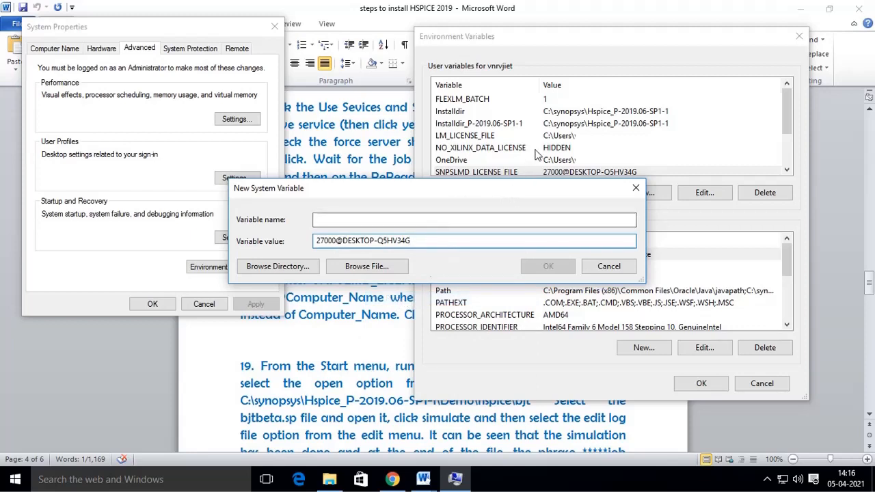
Name the system variable SNPSLMD_LICENSE_FILE by copying it from the Word guide, save it and accept the environment and system property changes.
{"action": "left_click", "coordinate": [362, 342]}
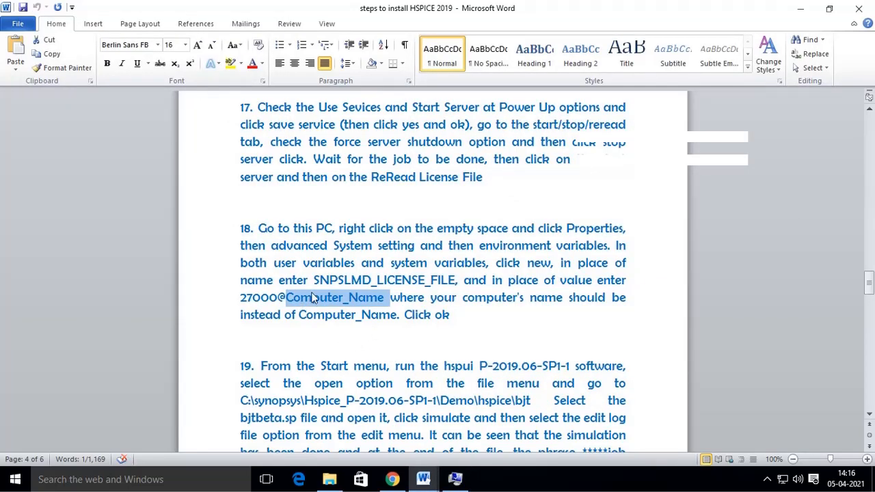
{"action": "left_click_drag", "start_coordinate": [314, 281], "coordinate": [452, 282]}
{"action": "right_click", "coordinate": [431, 286]}
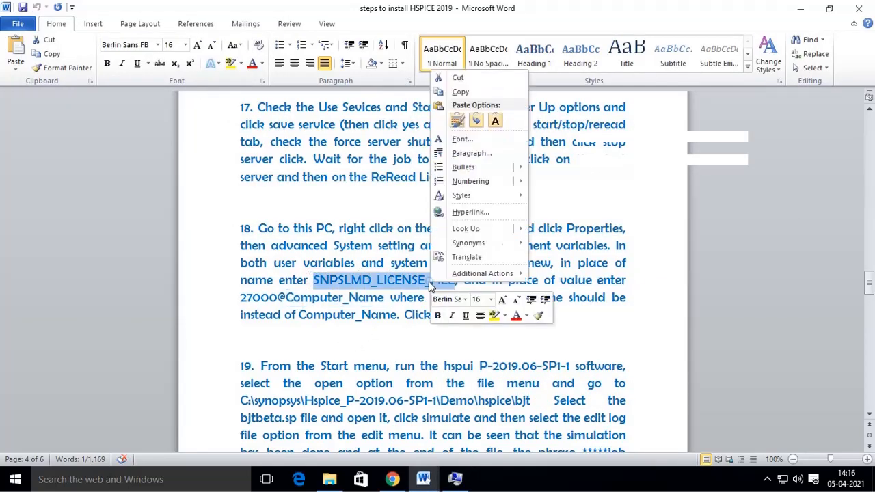
{"action": "left_click", "coordinate": [460, 91]}
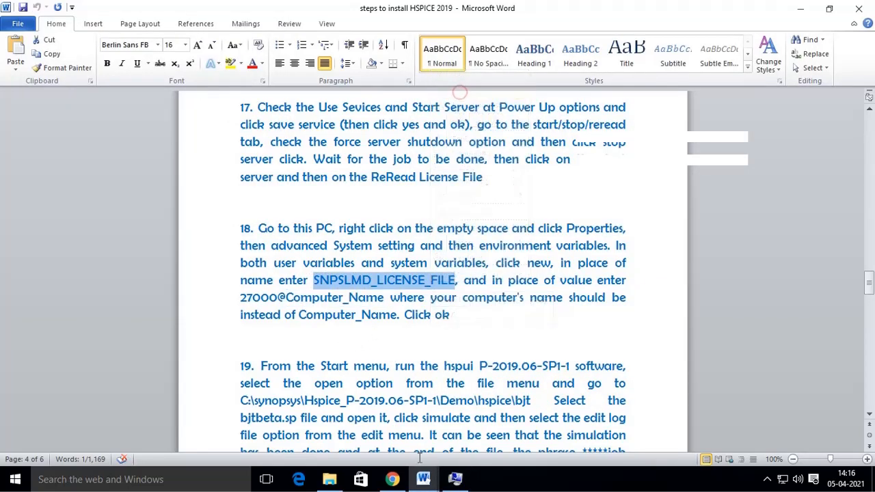
{"action": "left_click", "coordinate": [453, 482]}
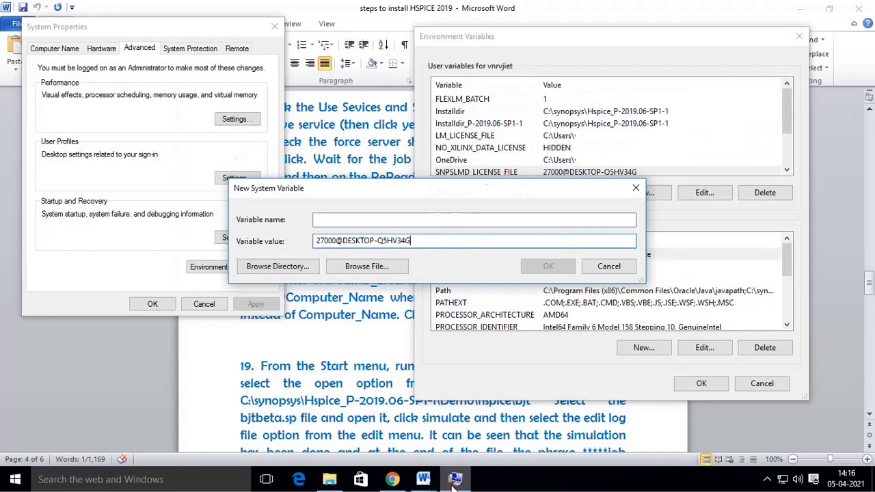
{"action": "left_click", "coordinate": [333, 221]}
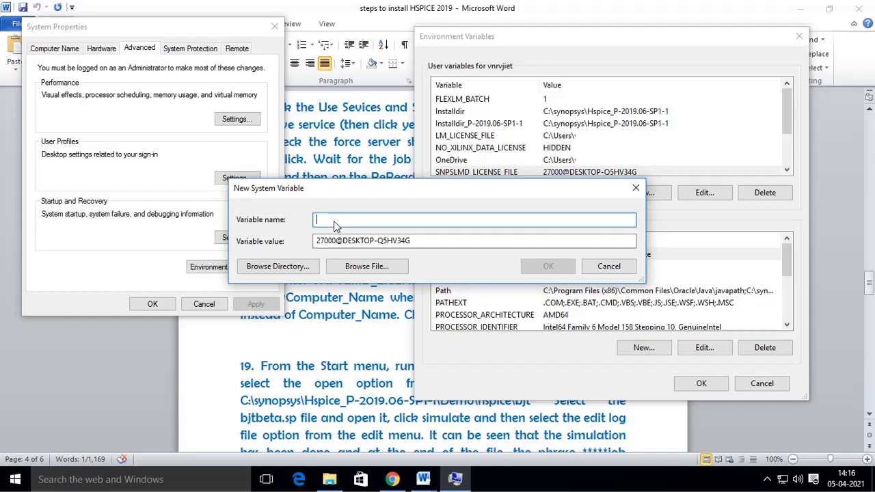
{"action": "right_click", "coordinate": [334, 221]}
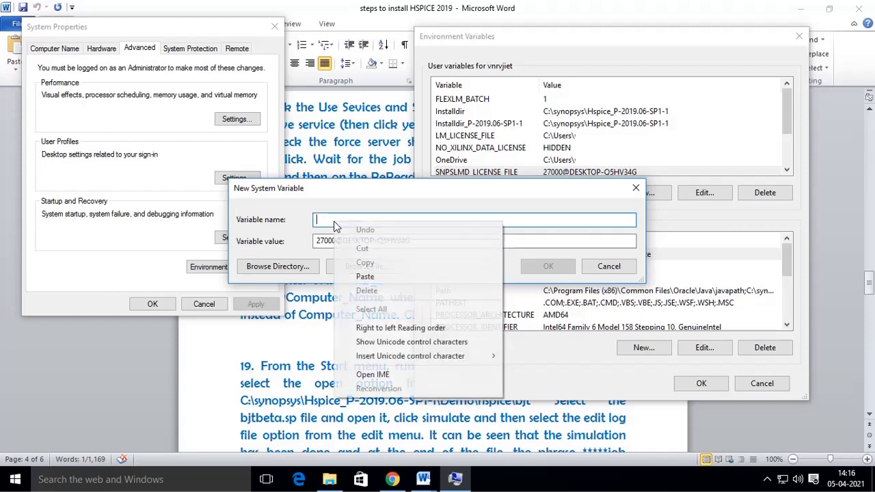
{"action": "left_click", "coordinate": [373, 277]}
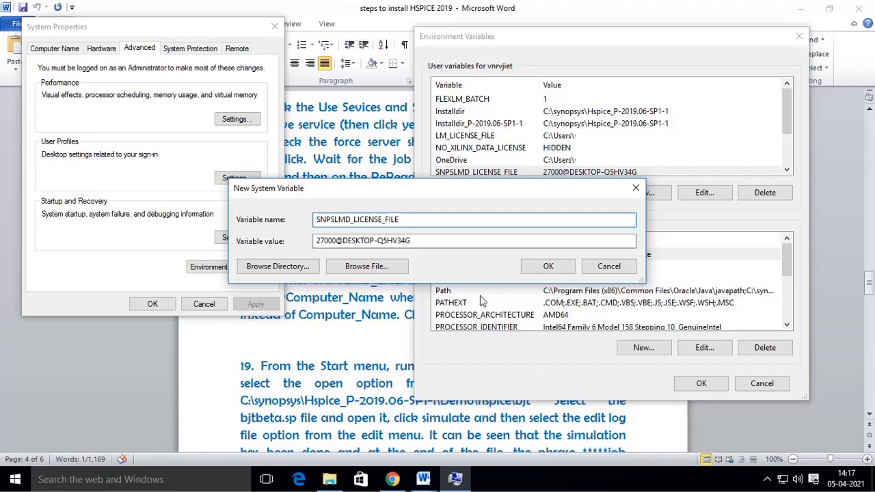
{"action": "left_click", "coordinate": [547, 268]}
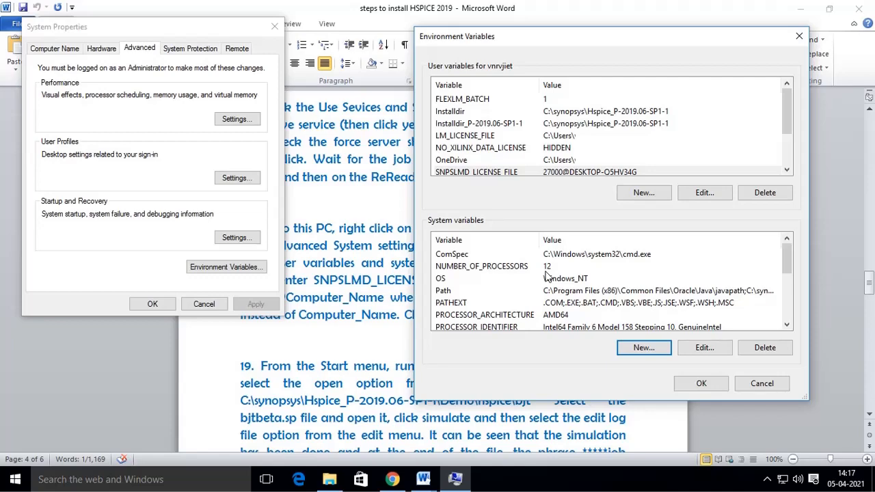
{"action": "left_click", "coordinate": [702, 383]}
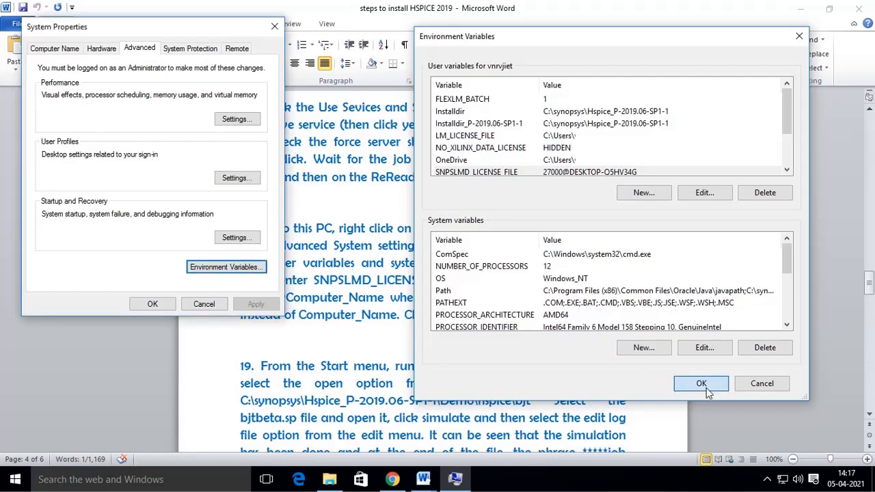
{"action": "left_click", "coordinate": [150, 305]}
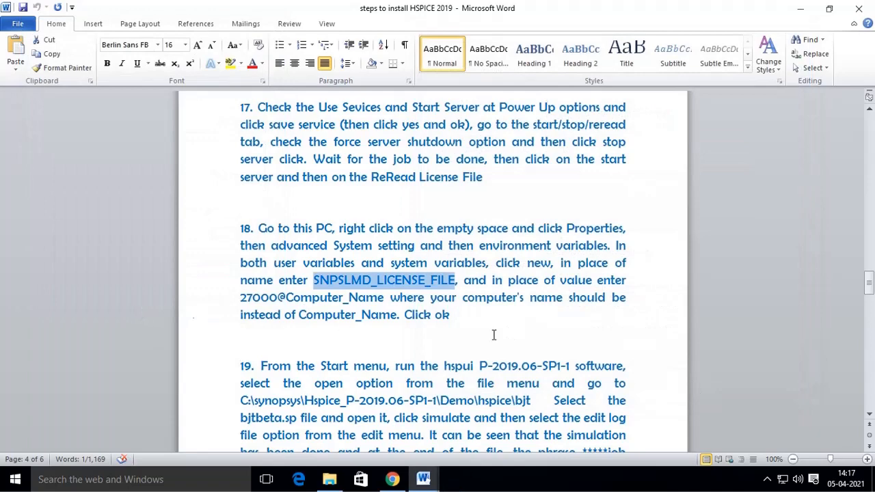
Read step 19 of the Word guide and launch the hspui P-2019.06-SP1-1 application.
{"action": "left_click", "coordinate": [487, 314]}
{"action": "scroll", "coordinate": [488, 313], "scroll_direction": "down", "scroll_amount": 3}
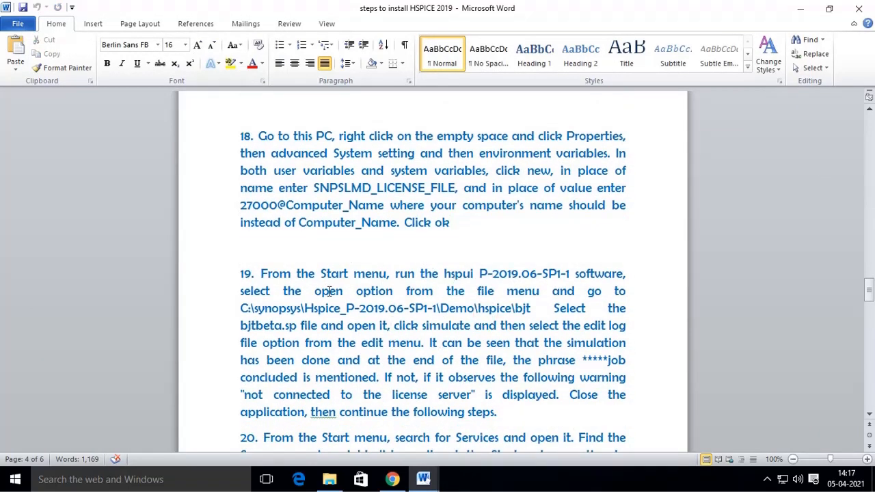
{"action": "left_click_drag", "start_coordinate": [266, 274], "coordinate": [636, 277]}
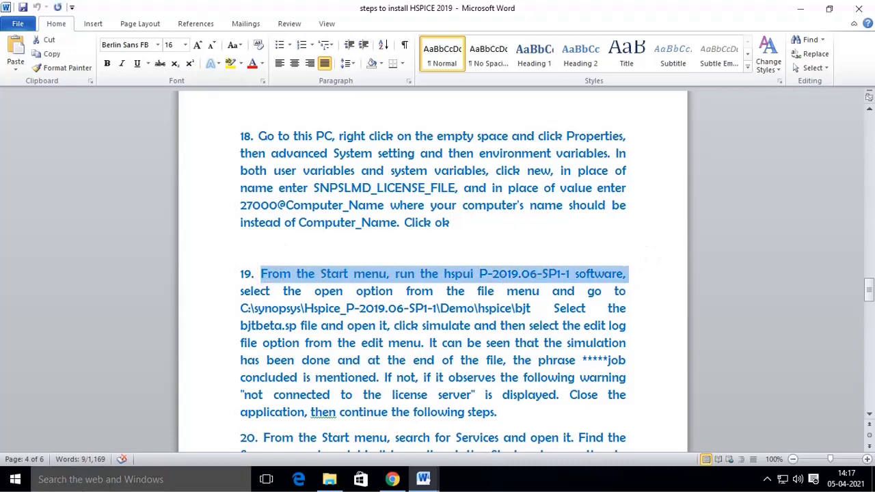
{"action": "left_click", "coordinate": [104, 480]}
{"action": "type", "text": "h"}
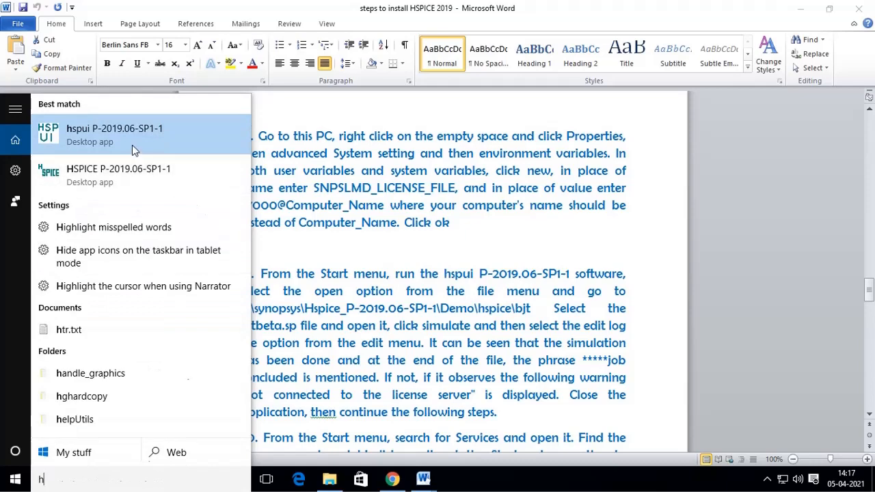
{"action": "left_click", "coordinate": [102, 137]}
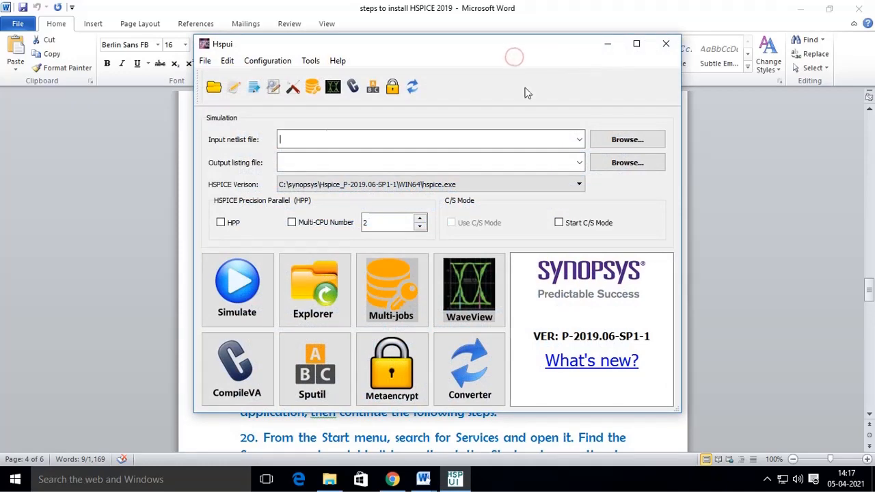
Check the demo netlist folder path in step 19 of the Word guide and return to Hspui.
{"action": "left_click", "coordinate": [607, 43]}
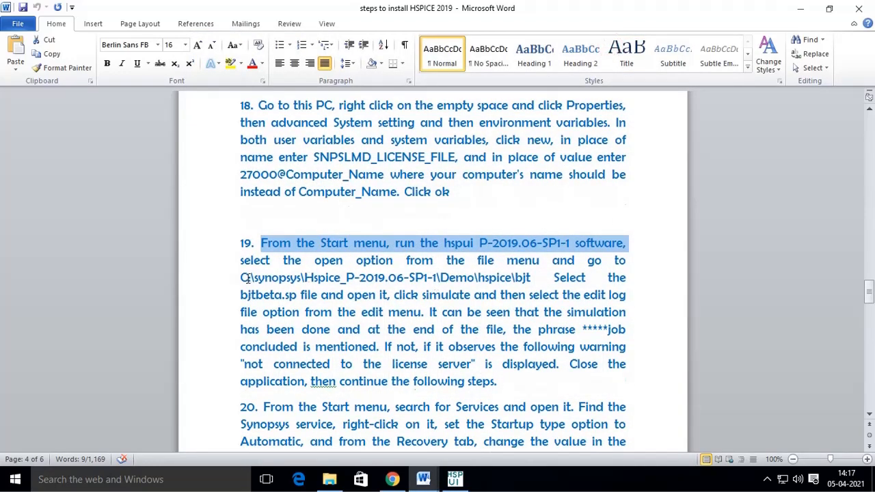
{"action": "left_click_drag", "start_coordinate": [247, 277], "coordinate": [538, 281]}
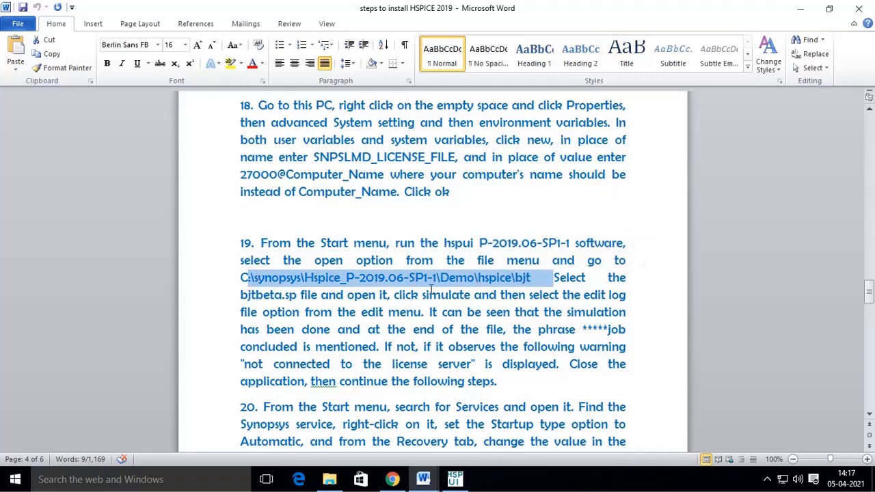
{"action": "left_click", "coordinate": [454, 479]}
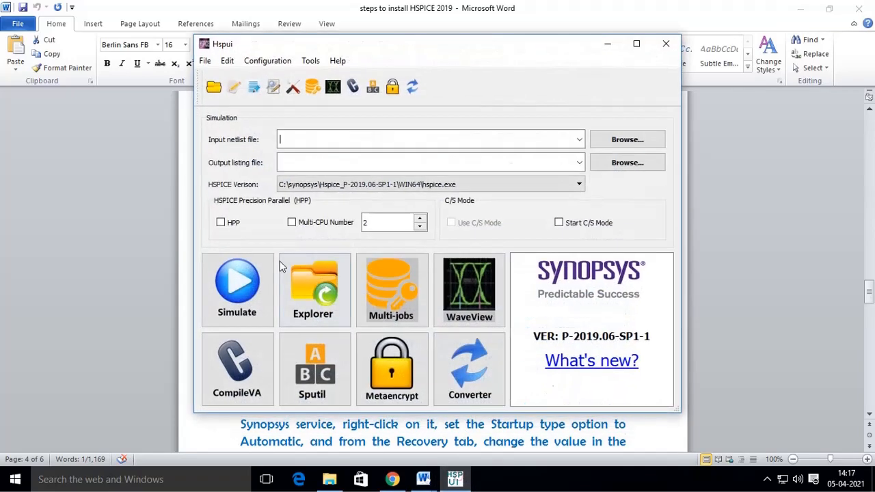
Browse for the input netlist file and go to the folder C:\synopsys\Hspice_P-2019.06-SP1-1\Demo\hspice\bjt.
{"action": "left_click", "coordinate": [619, 147]}
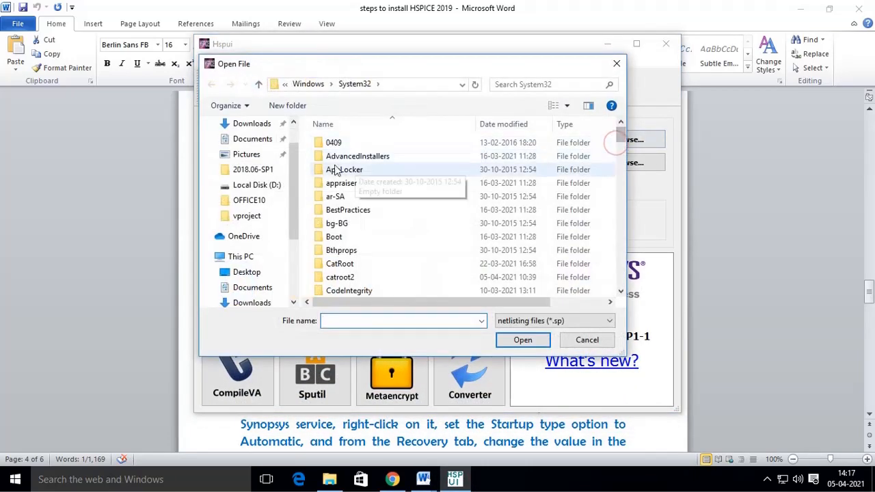
{"action": "scroll", "coordinate": [283, 263], "scroll_direction": "down", "scroll_amount": 3}
{"action": "left_click", "coordinate": [256, 287]}
{"action": "double_click", "coordinate": [345, 212]}
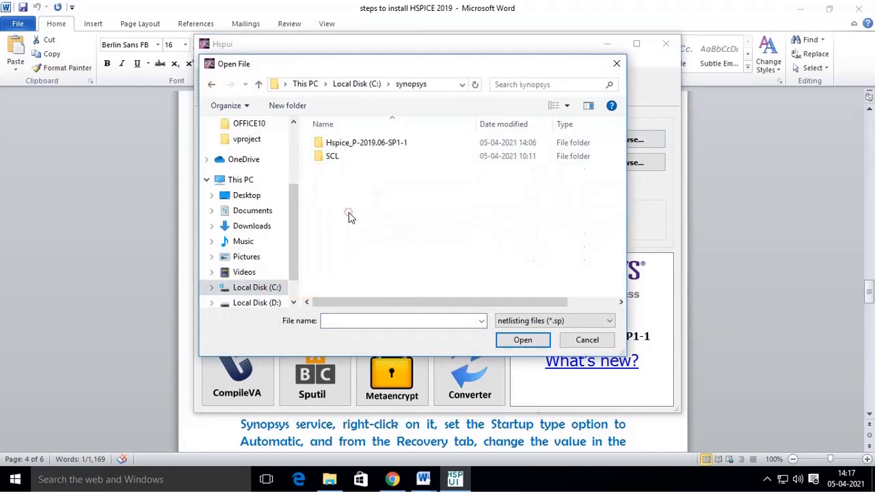
{"action": "left_click", "coordinate": [376, 147]}
{"action": "double_click", "coordinate": [376, 147]}
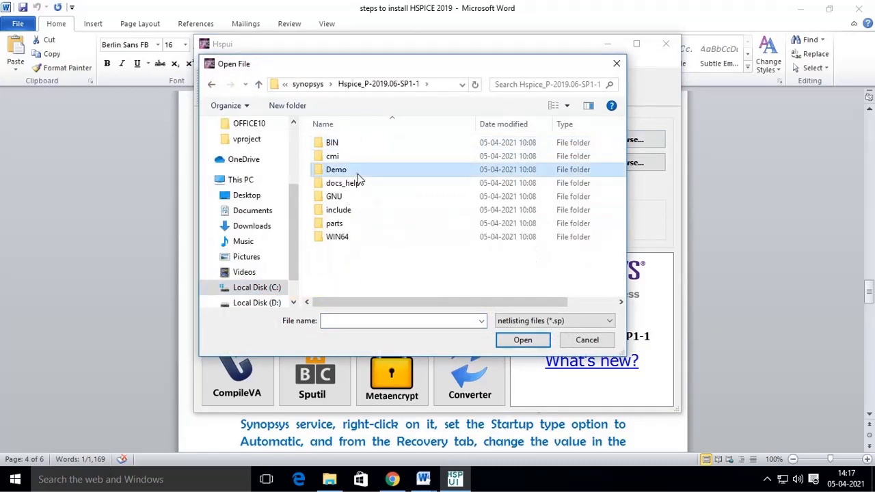
{"action": "double_click", "coordinate": [358, 170]}
{"action": "left_click", "coordinate": [376, 144]}
{"action": "double_click", "coordinate": [375, 143]}
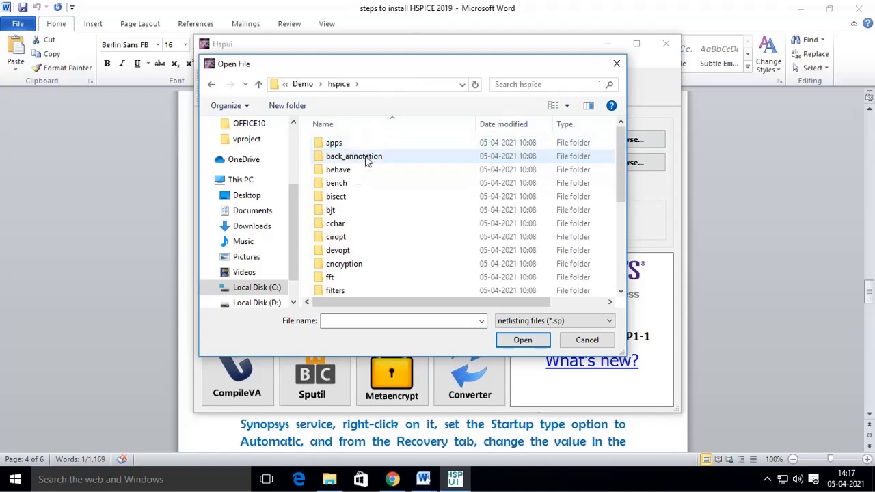
{"action": "double_click", "coordinate": [350, 211]}
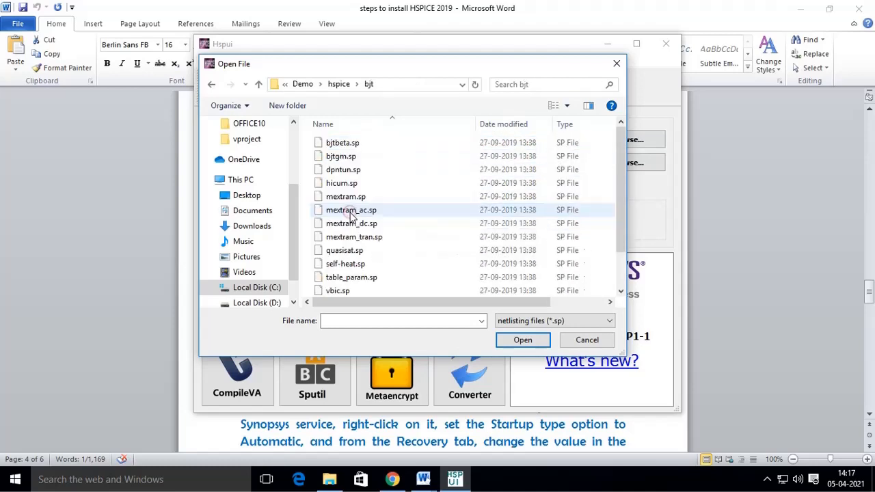
Load bjtbeta.sp as the input netlist and run the simulation.
{"action": "left_click", "coordinate": [384, 144]}
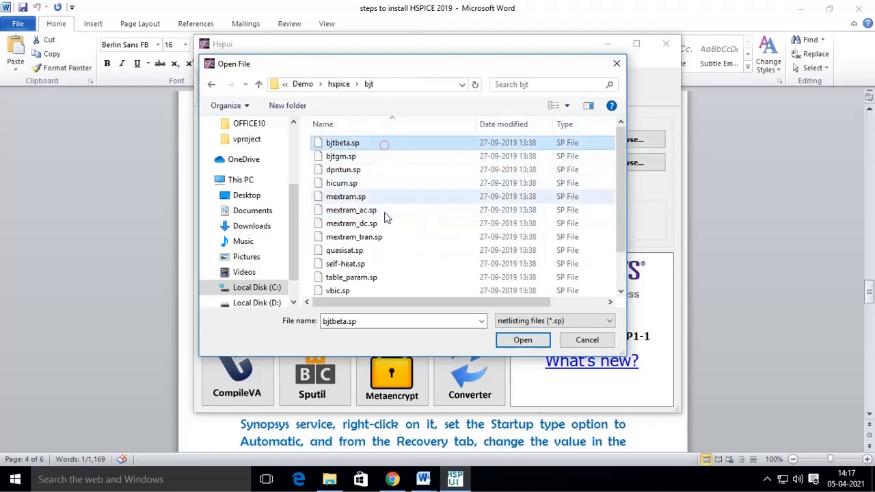
{"action": "left_click", "coordinate": [523, 340]}
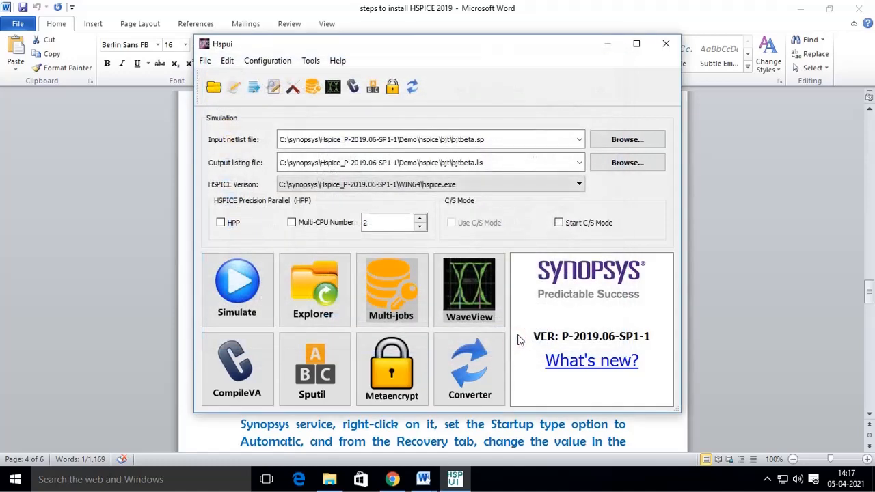
{"action": "left_click", "coordinate": [234, 285]}
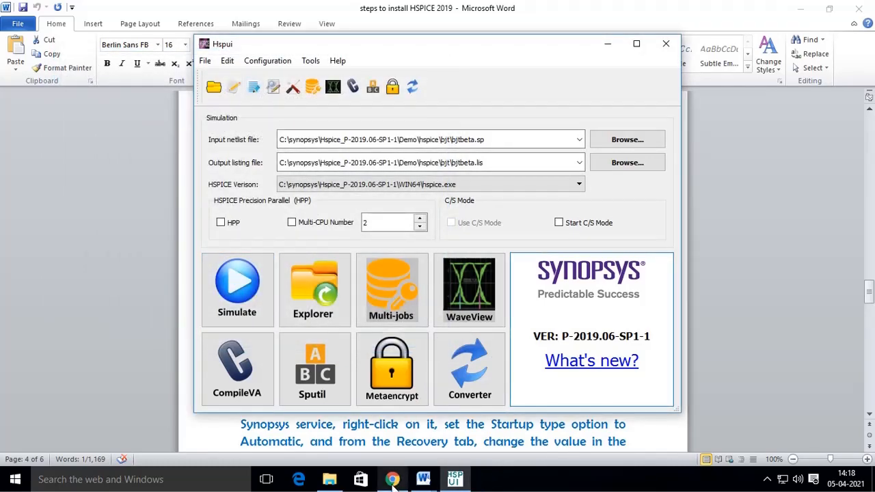
Switch to the Word guide steps to install HSPICE 2019 and read in step 19 what follows the simulation.
{"action": "mouse_move", "coordinate": [393, 482]}
{"action": "mouse_move", "coordinate": [423, 480]}
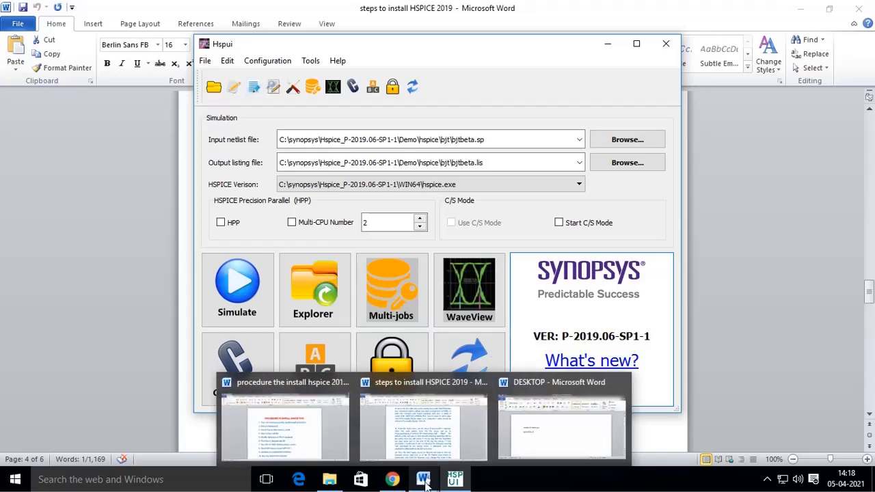
{"action": "left_click", "coordinate": [433, 444]}
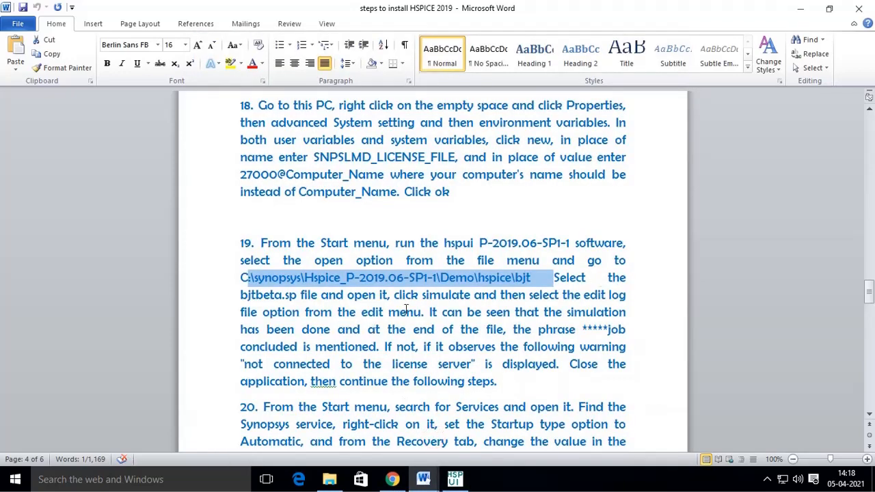
{"action": "left_click_drag", "start_coordinate": [500, 295], "coordinate": [627, 295]}
{"action": "left_click_drag", "start_coordinate": [393, 296], "coordinate": [626, 296]}
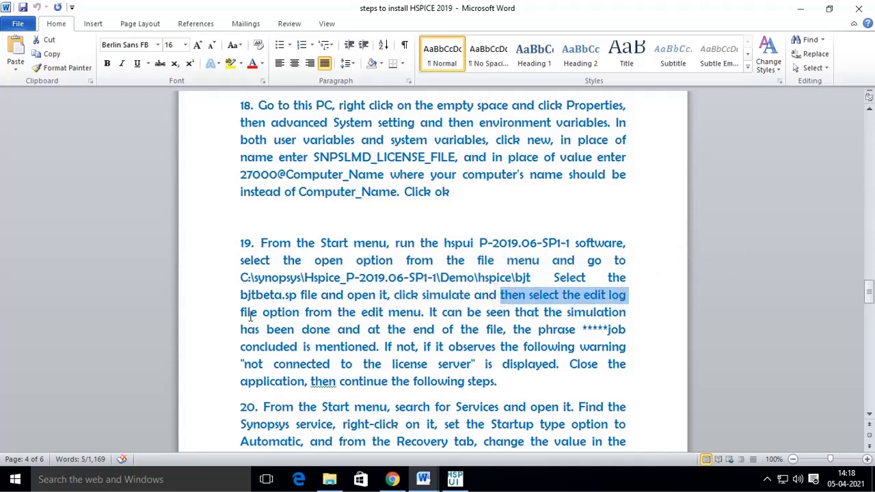
{"action": "left_click_drag", "start_coordinate": [240, 312], "coordinate": [429, 312]}
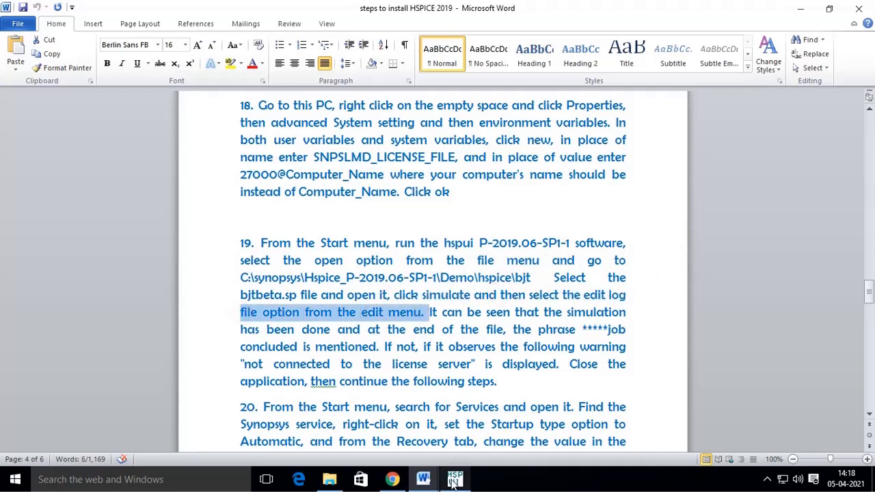
Open the simulation's log file from Hspui, find the "***** job concluded" line and review the log to its end.
{"action": "left_click", "coordinate": [455, 479]}
{"action": "left_click", "coordinate": [227, 60]}
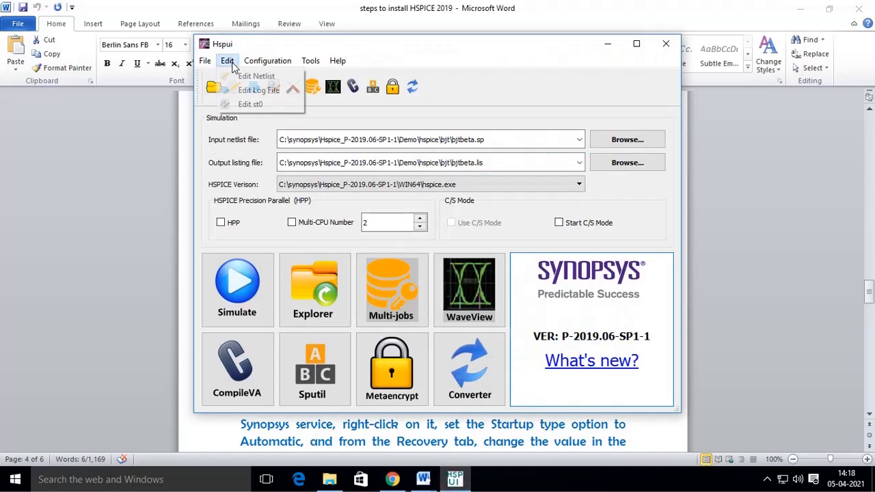
{"action": "left_click", "coordinate": [249, 89]}
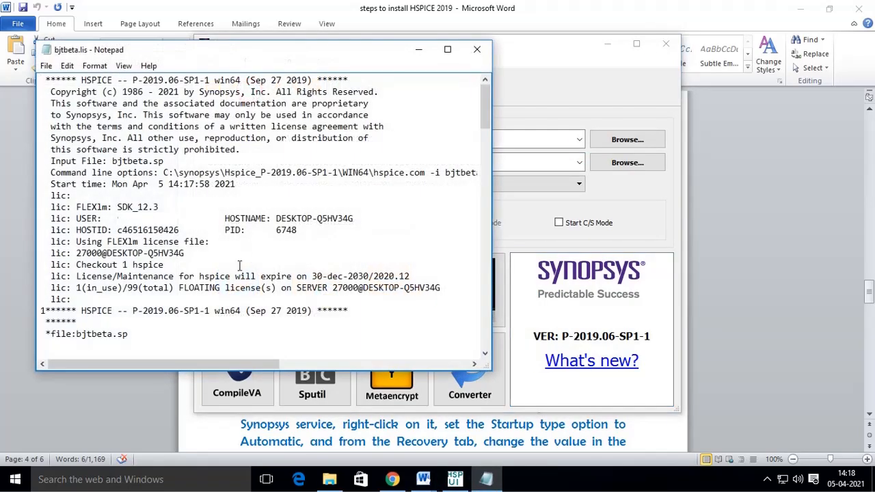
{"action": "scroll", "coordinate": [416, 176], "scroll_direction": "down", "scroll_amount": 10}
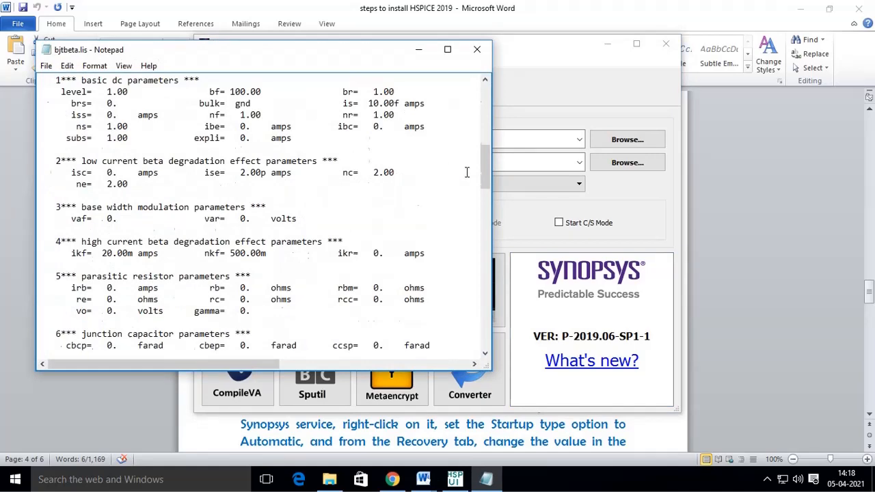
{"action": "left_click_drag", "start_coordinate": [487, 170], "coordinate": [480, 283]}
{"action": "left_click_drag", "start_coordinate": [91, 137], "coordinate": [218, 145]}
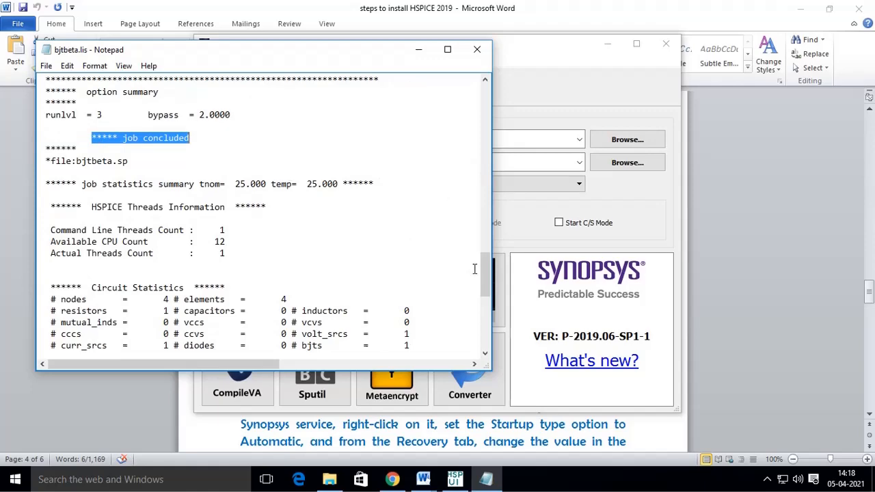
{"action": "left_click_drag", "start_coordinate": [483, 272], "coordinate": [486, 348]}
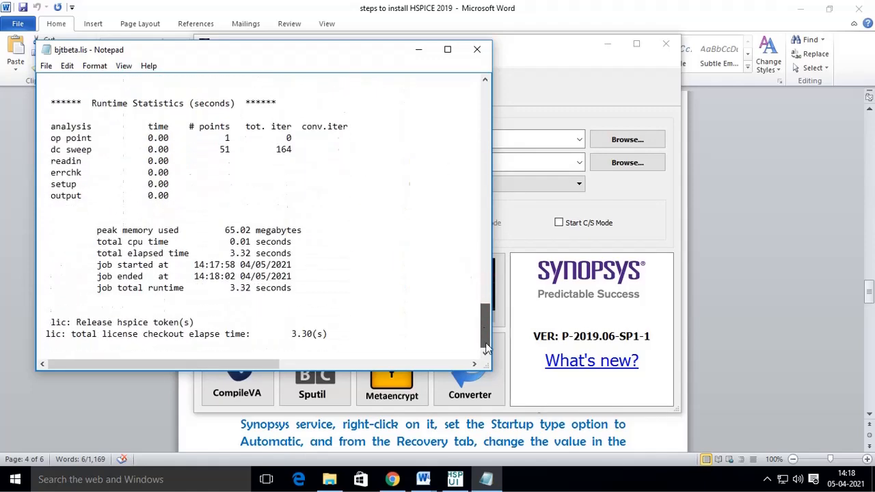
Review in the Word guide the rest of step 19 and troubleshooting steps 20 to 23 for a missing license server connection.
{"action": "left_click", "coordinate": [424, 480]}
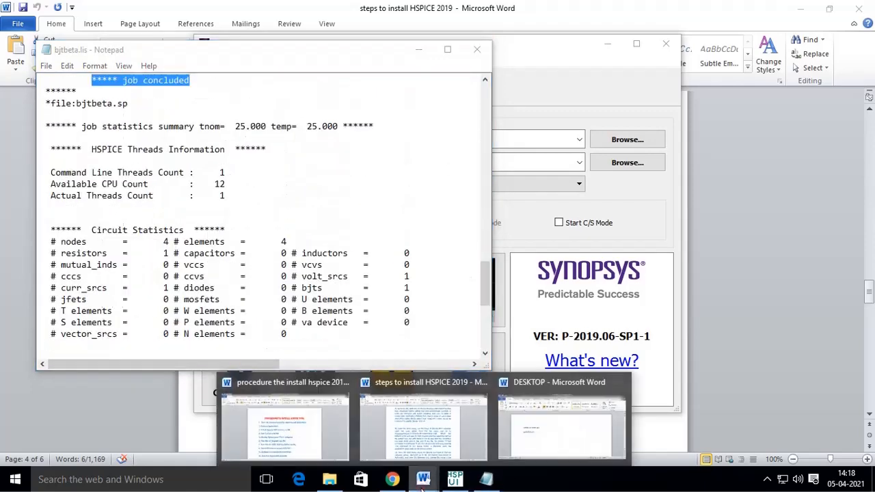
{"action": "left_click", "coordinate": [415, 424]}
{"action": "scroll", "coordinate": [335, 316], "scroll_direction": "down", "scroll_amount": 1}
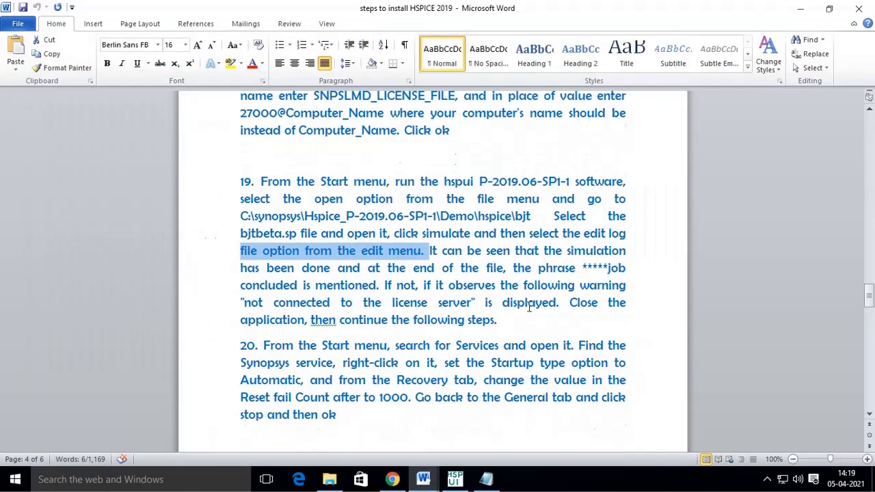
{"action": "scroll", "coordinate": [529, 308], "scroll_direction": "down", "scroll_amount": 1}
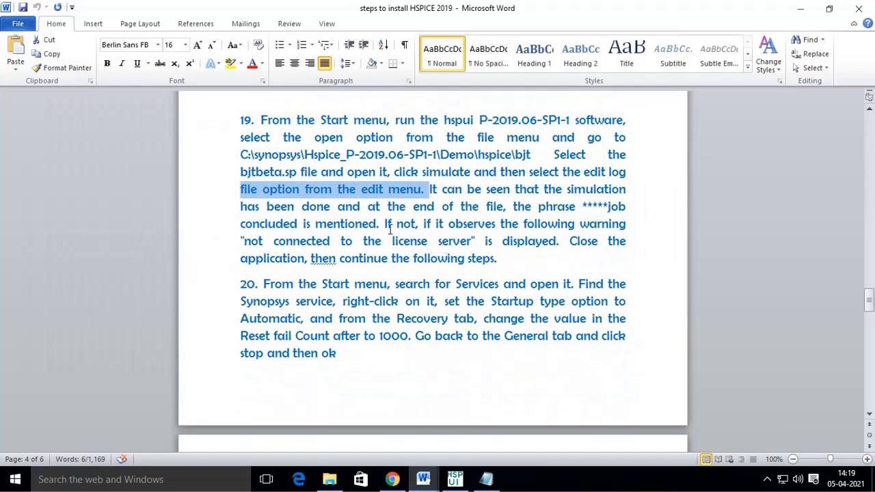
{"action": "left_click_drag", "start_coordinate": [385, 226], "coordinate": [582, 394]}
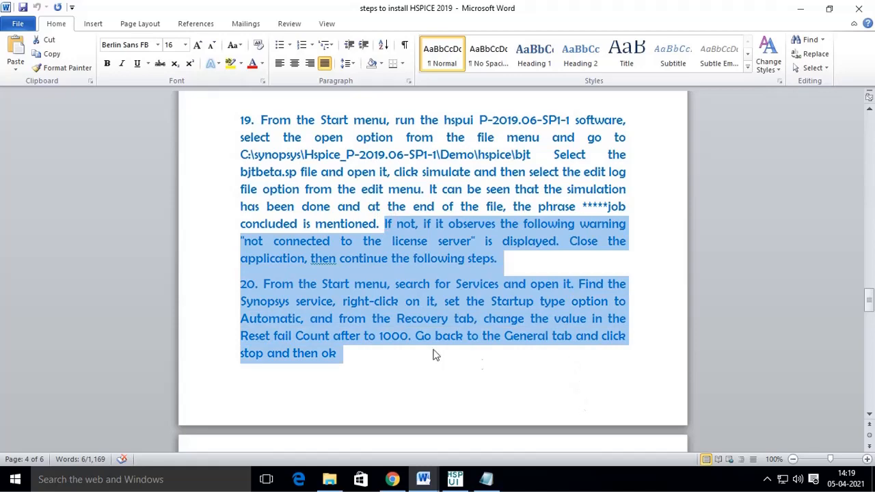
{"action": "scroll", "coordinate": [434, 355], "scroll_direction": "down", "scroll_amount": 5}
{"action": "left_click_drag", "start_coordinate": [270, 222], "coordinate": [479, 307]}
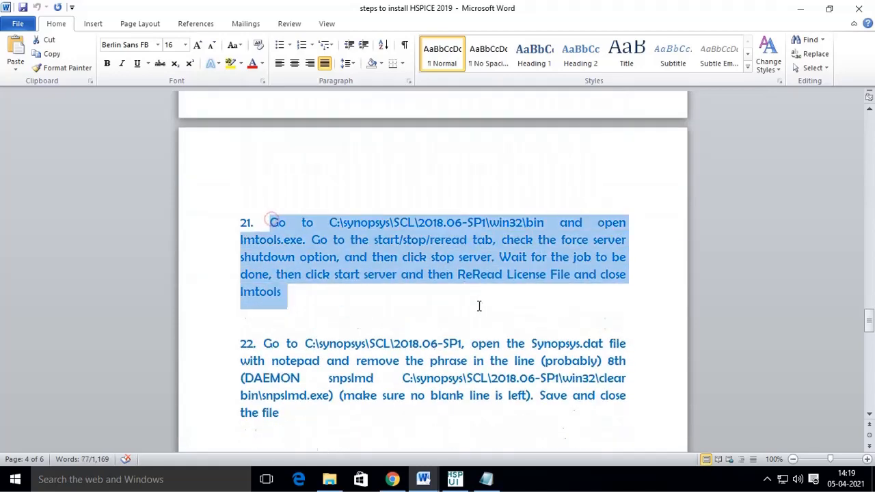
{"action": "scroll", "coordinate": [262, 230], "scroll_direction": "down", "scroll_amount": 2}
{"action": "left_click_drag", "start_coordinate": [269, 248], "coordinate": [454, 348]}
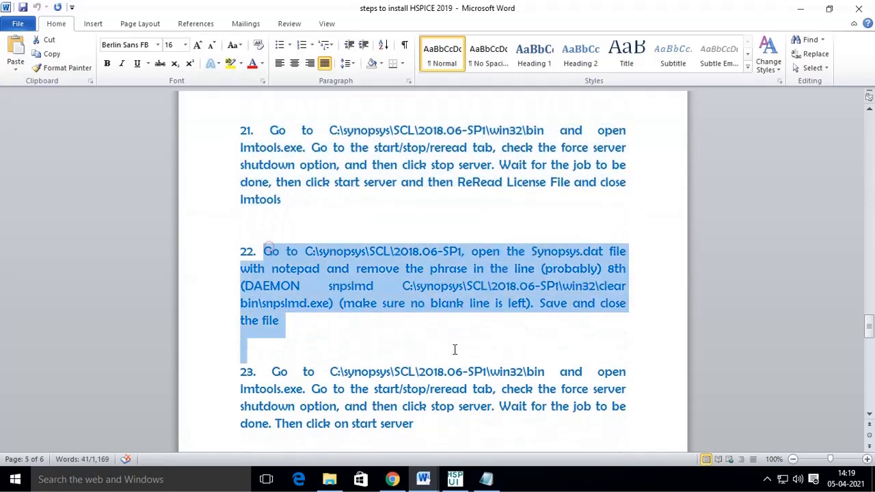
{"action": "scroll", "coordinate": [289, 268], "scroll_direction": "down", "scroll_amount": 2}
{"action": "left_click", "coordinate": [268, 279]}
{"action": "left_click_drag", "start_coordinate": [269, 279], "coordinate": [429, 414]}
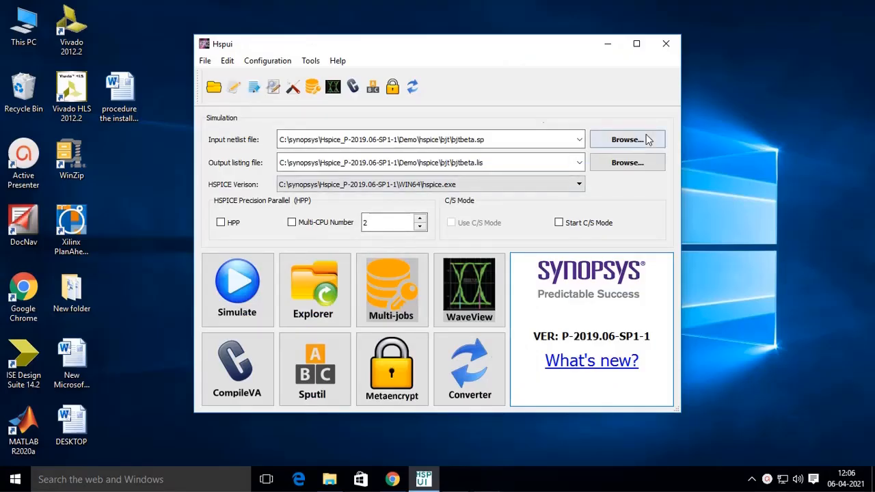
Select bjtbeta.sp again from the bjt demo folder as Hspui's input netlist and rerun the simulation.
{"action": "left_click", "coordinate": [611, 139]}
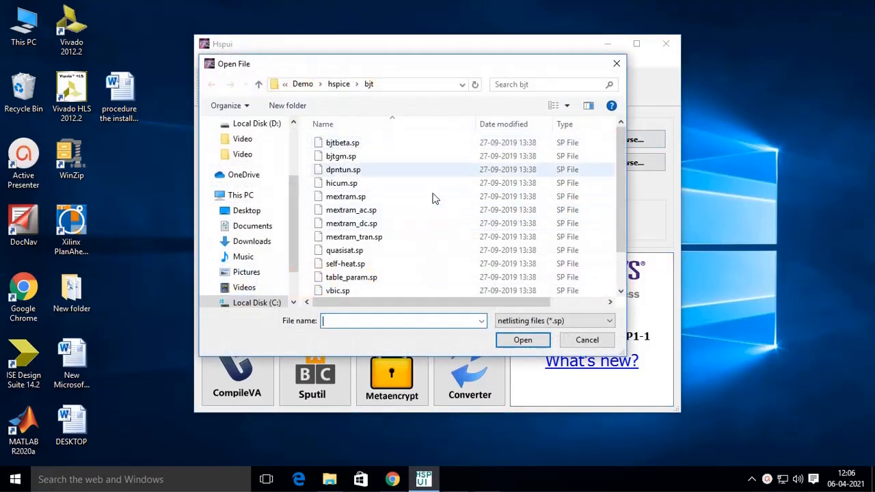
{"action": "left_click", "coordinate": [359, 145]}
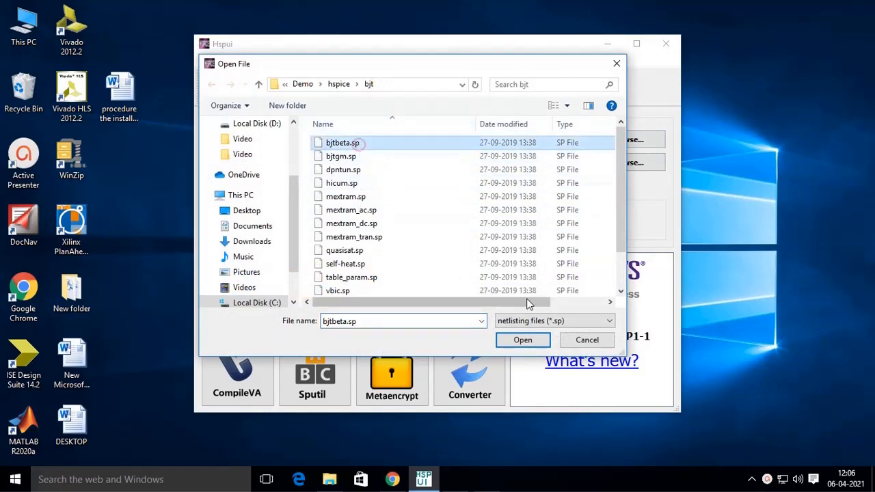
{"action": "left_click", "coordinate": [523, 340]}
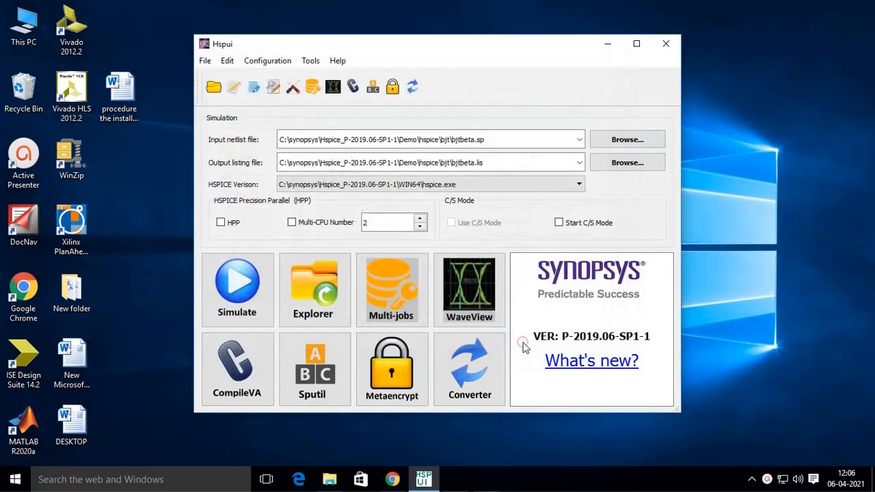
{"action": "left_click", "coordinate": [240, 287]}
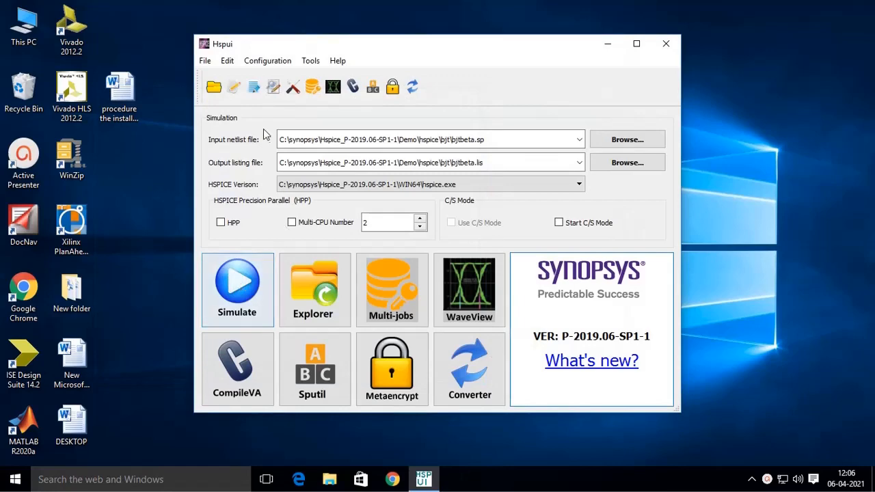
Open the bjtbeta.lis listing, review its license checkout messages to the end, and close the listing and Hspui.
{"action": "left_click", "coordinate": [253, 86]}
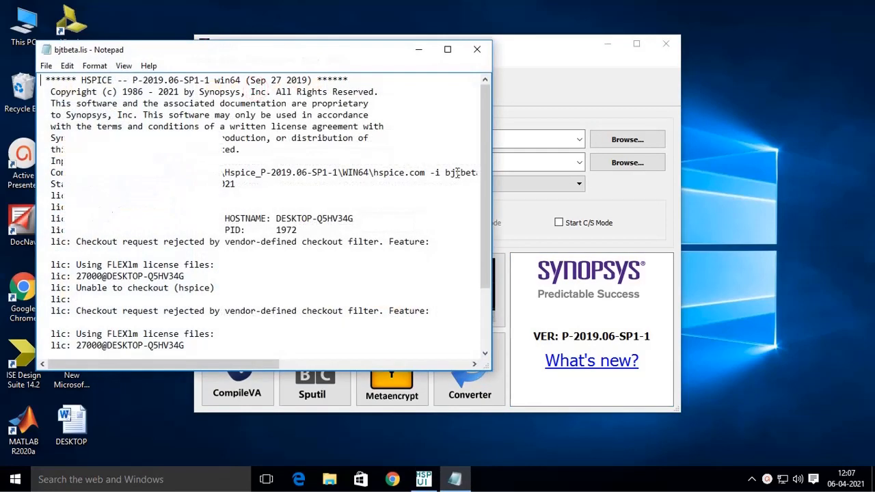
{"action": "left_click_drag", "start_coordinate": [484, 196], "coordinate": [486, 253]}
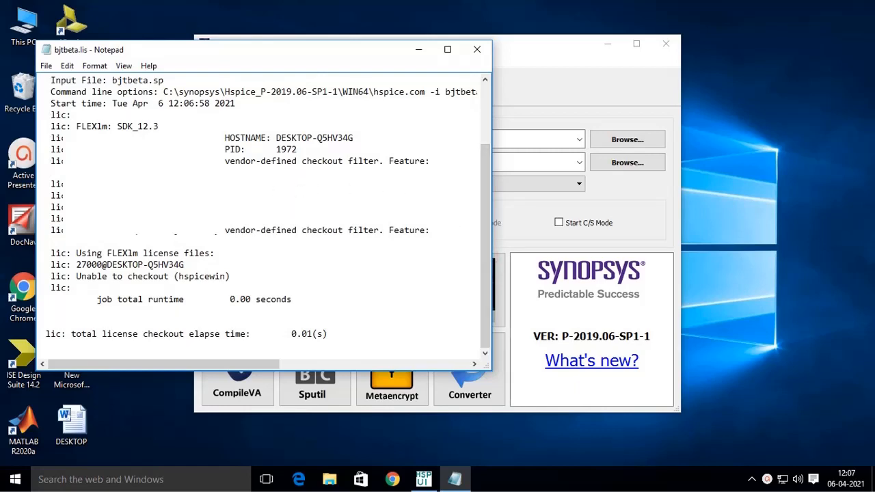
{"action": "left_click_drag", "start_coordinate": [76, 161], "coordinate": [451, 156]}
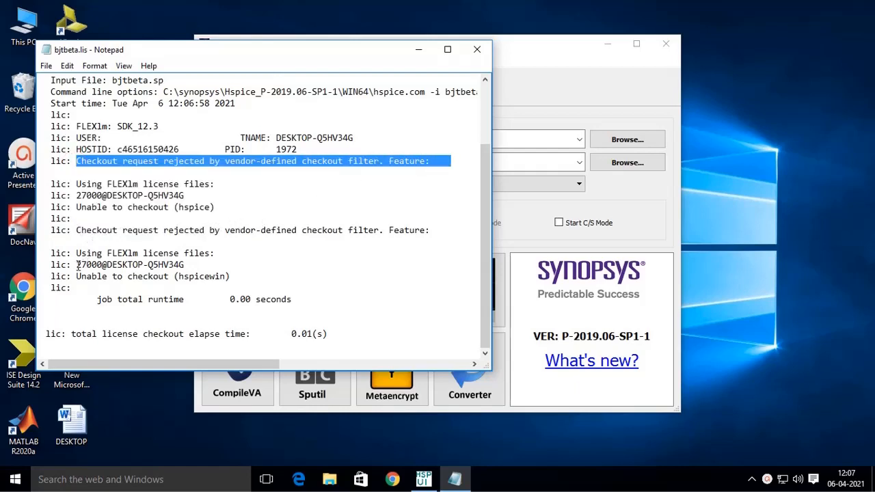
{"action": "left_click_drag", "start_coordinate": [80, 279], "coordinate": [335, 336]}
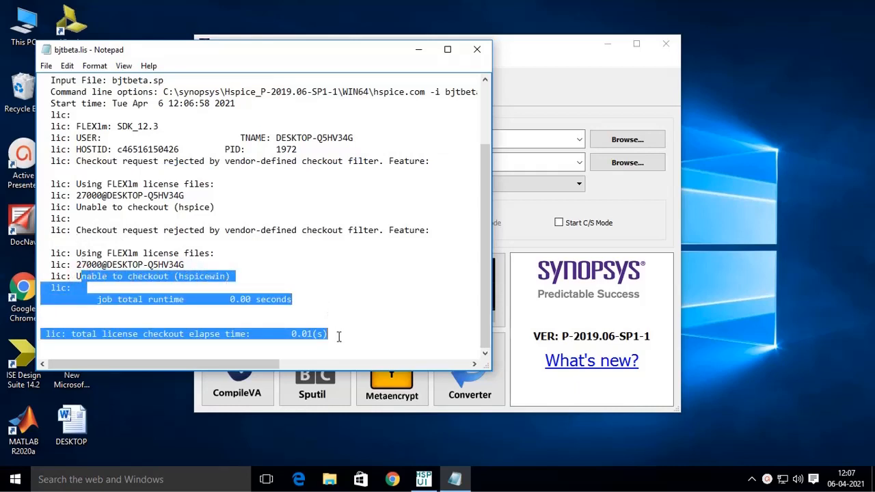
{"action": "left_click", "coordinate": [338, 285]}
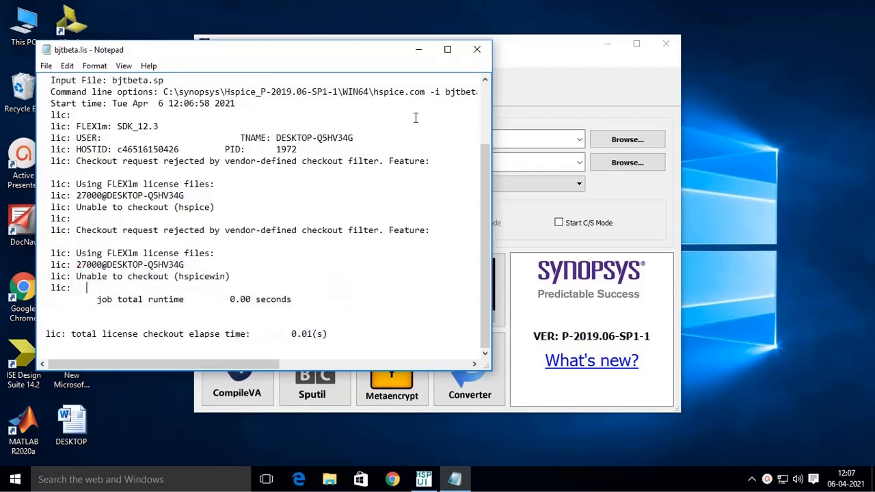
{"action": "left_click", "coordinate": [476, 51]}
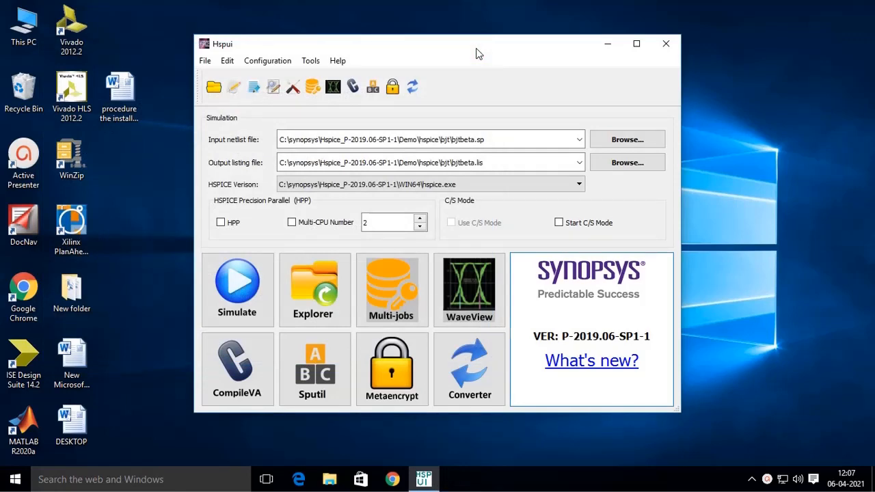
{"action": "left_click", "coordinate": [667, 46]}
Run lmtools as administrator from C:\synopsys\SCL\2018.06-SP1\win32\bin in File Explorer.
{"action": "left_click", "coordinate": [329, 479]}
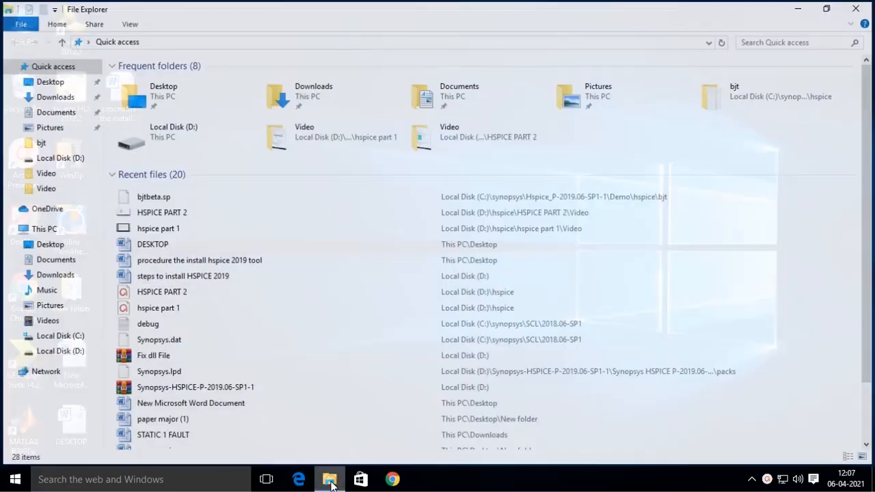
{"action": "left_click", "coordinate": [56, 338]}
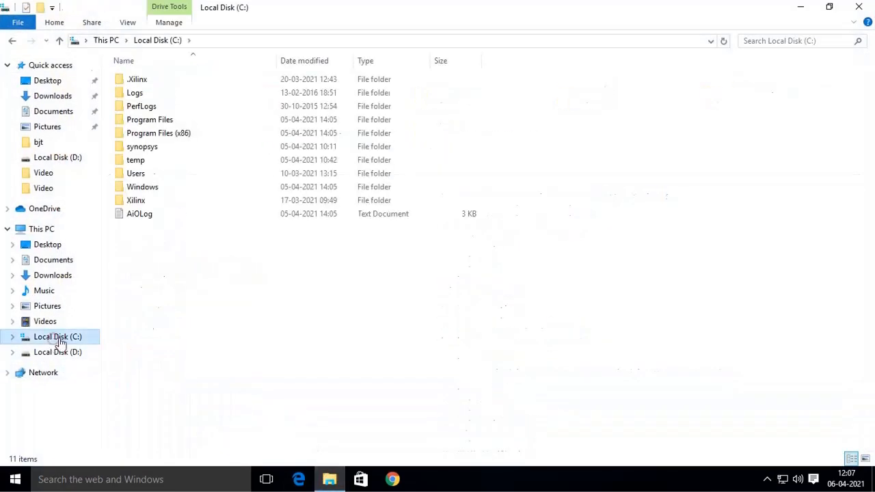
{"action": "left_click", "coordinate": [155, 150]}
{"action": "double_click", "coordinate": [155, 149]}
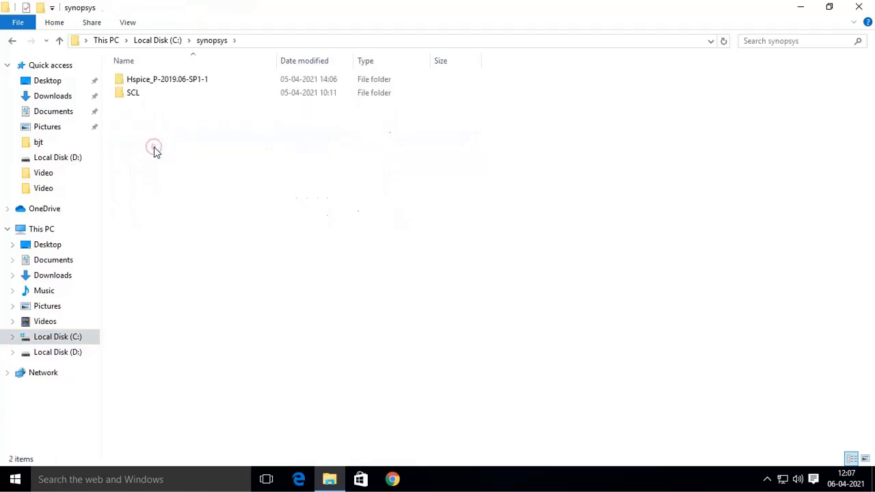
{"action": "double_click", "coordinate": [166, 96]}
{"action": "left_click", "coordinate": [156, 79]}
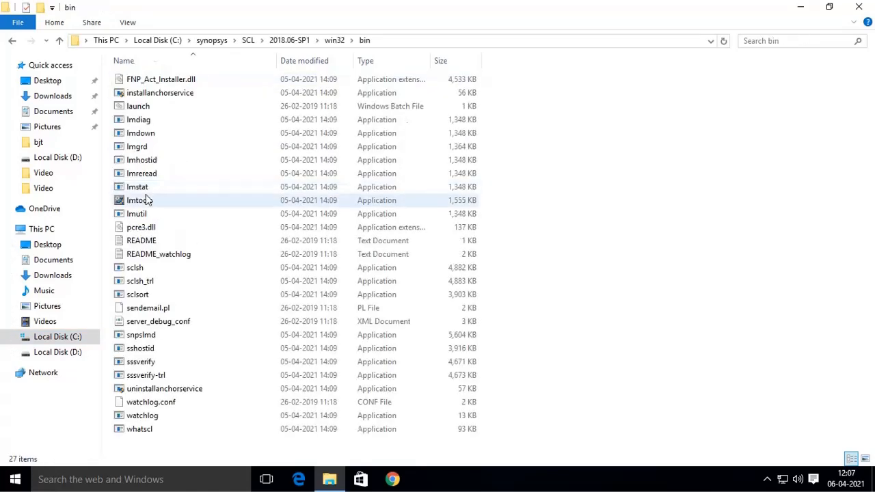
{"action": "left_click", "coordinate": [144, 205]}
{"action": "right_click", "coordinate": [144, 207]}
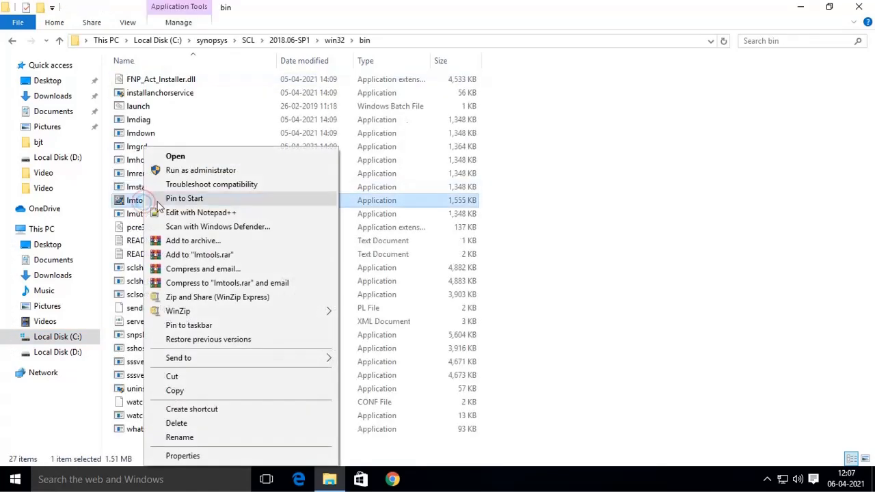
{"action": "left_click", "coordinate": [195, 171]}
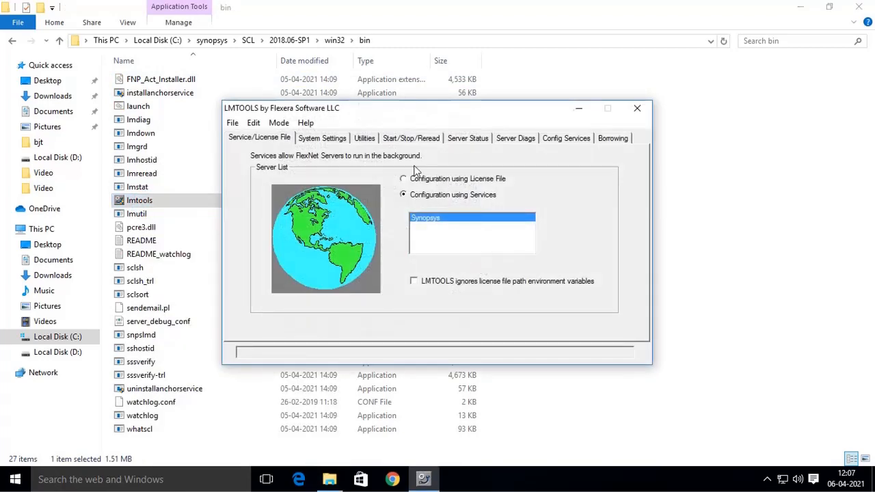
Restart the Synopsys license server in LMTOOLS with Force Server Shutdown enabled, and reread the license file.
{"action": "left_click", "coordinate": [411, 139]}
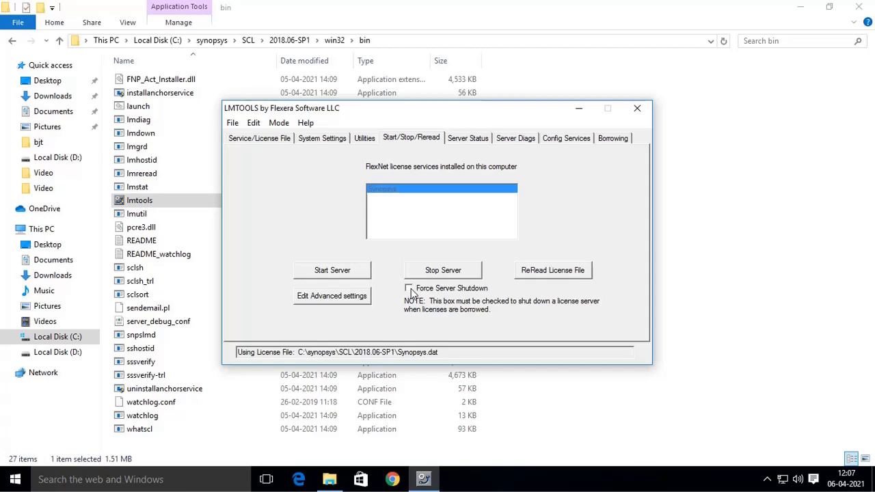
{"action": "left_click", "coordinate": [454, 273]}
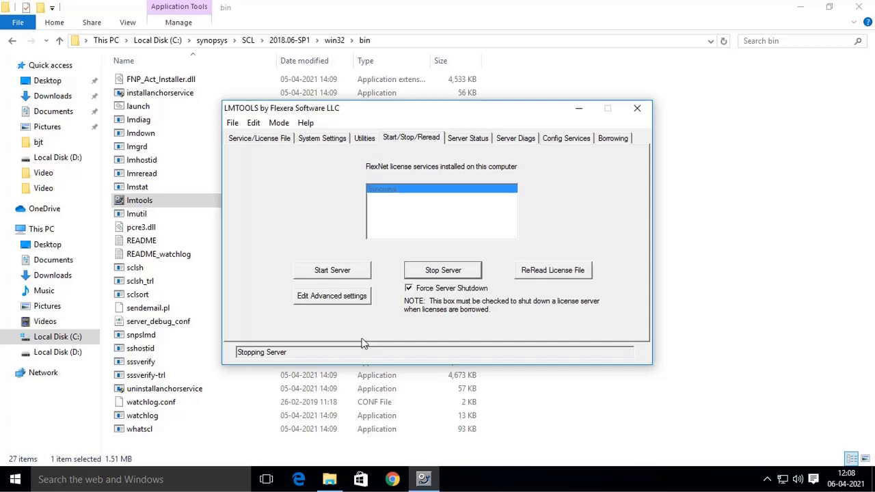
{"action": "left_click", "coordinate": [340, 273]}
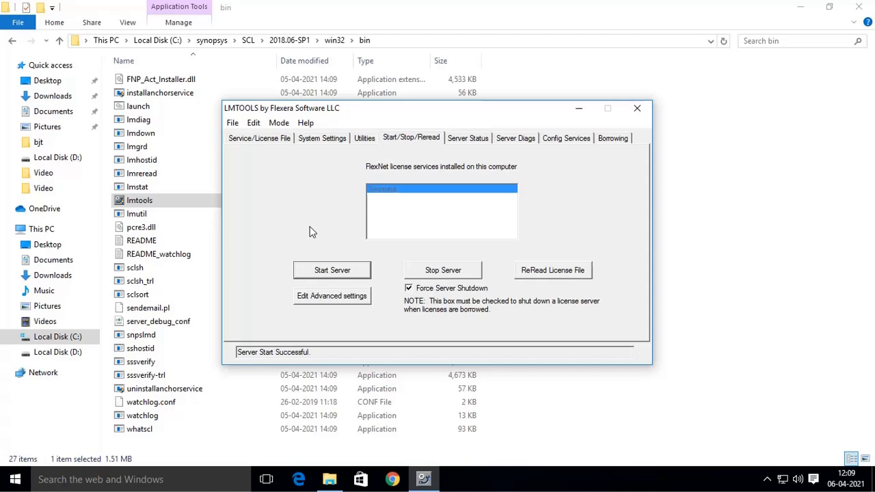
{"action": "left_click", "coordinate": [539, 271]}
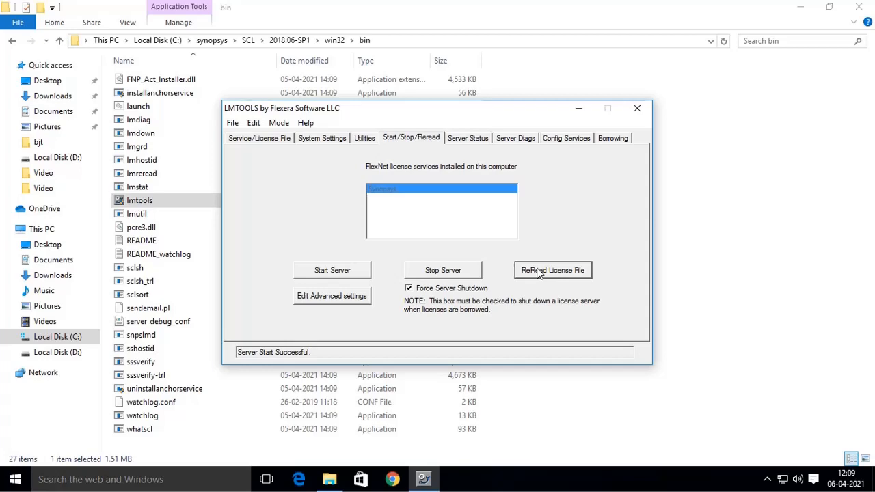
{"action": "left_click", "coordinate": [538, 272]}
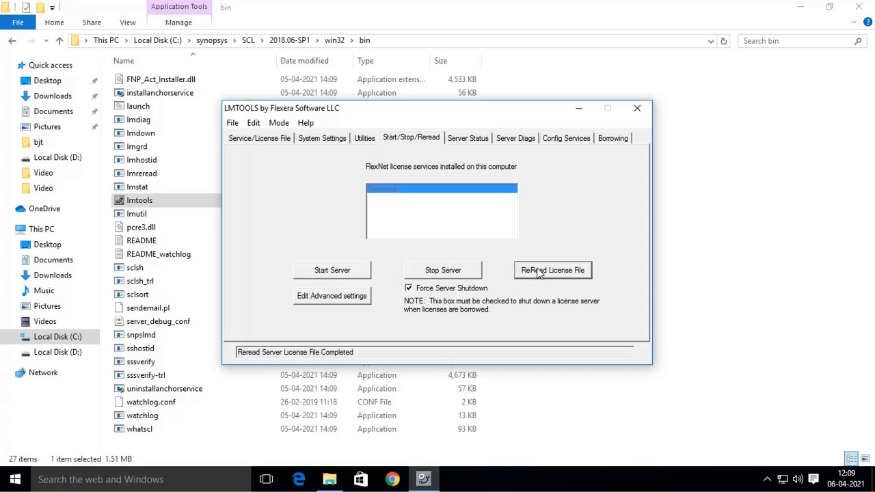
Review the license service's debug log to its end, and close the log, LMTOOLS and File Explorer.
{"action": "left_click", "coordinate": [587, 140]}
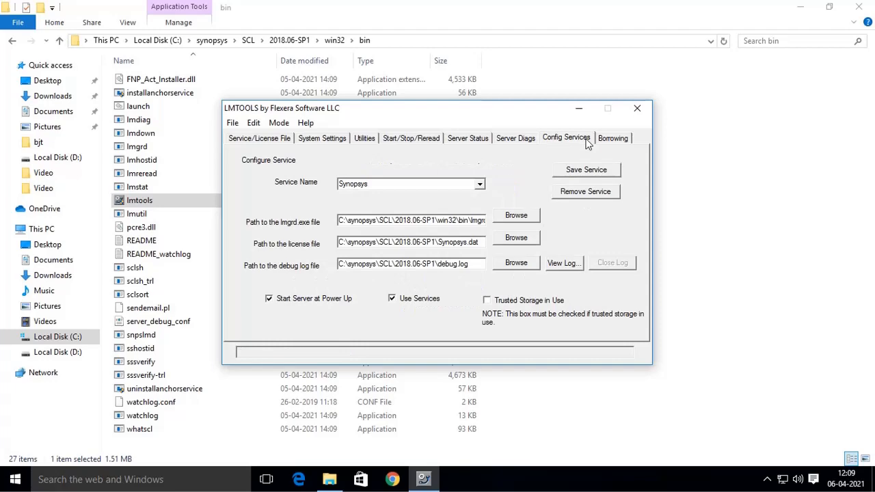
{"action": "left_click", "coordinate": [565, 264]}
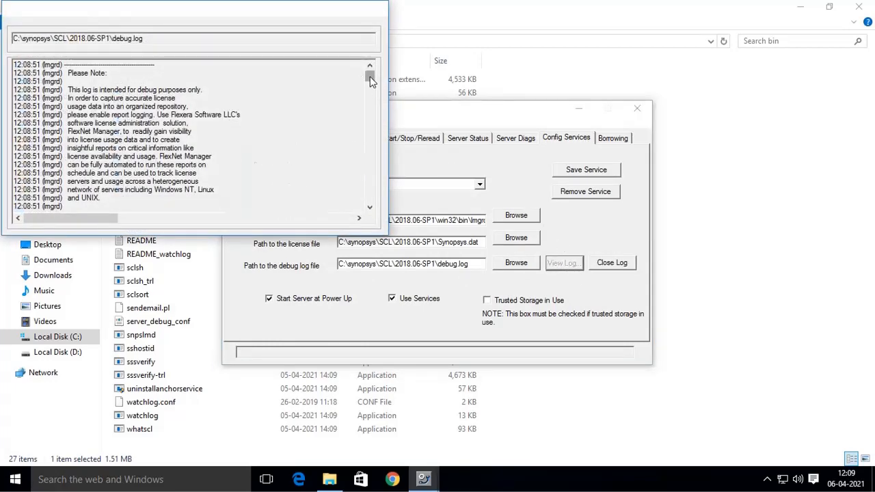
{"action": "left_click_drag", "start_coordinate": [370, 80], "coordinate": [370, 197]}
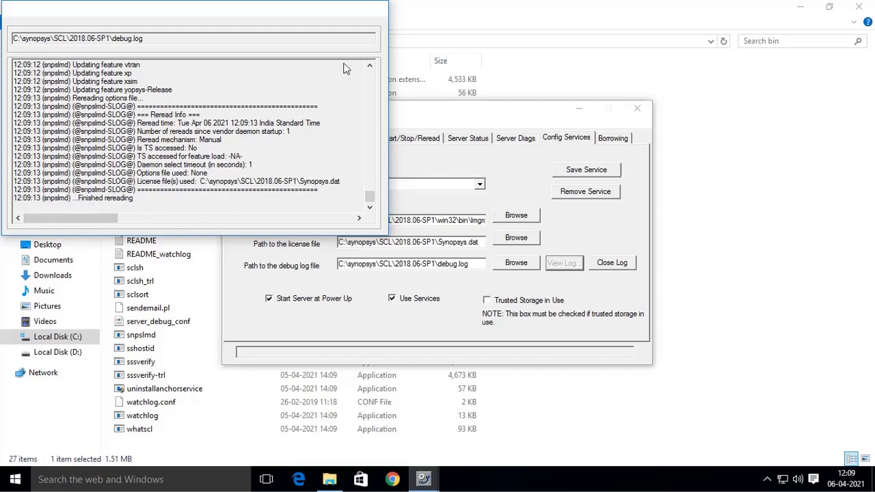
{"action": "left_click", "coordinate": [609, 263]}
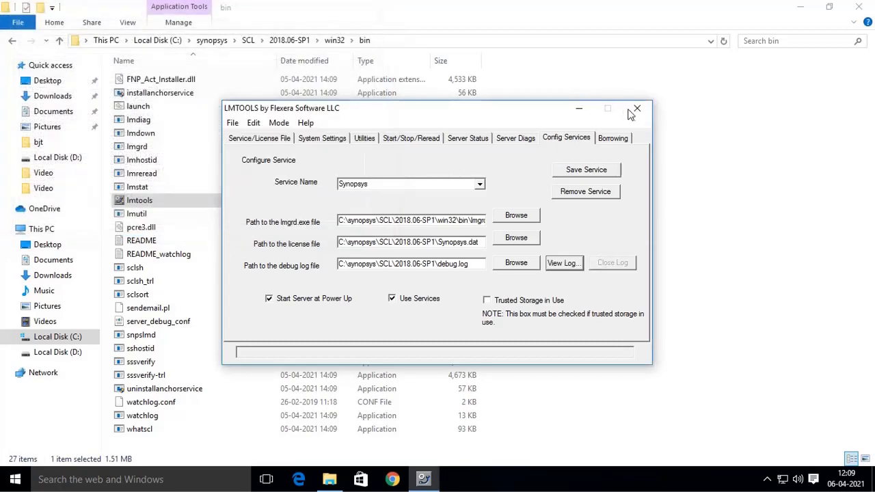
{"action": "left_click", "coordinate": [632, 112]}
{"action": "left_click", "coordinate": [859, 8]}
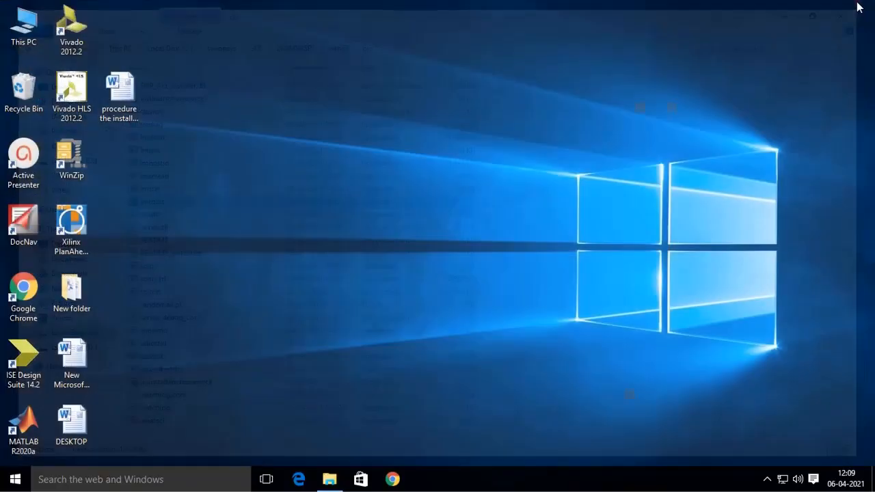
Search Windows for "hs" and launch hspui P-2019.06-SP1-1.
{"action": "left_click", "coordinate": [157, 474]}
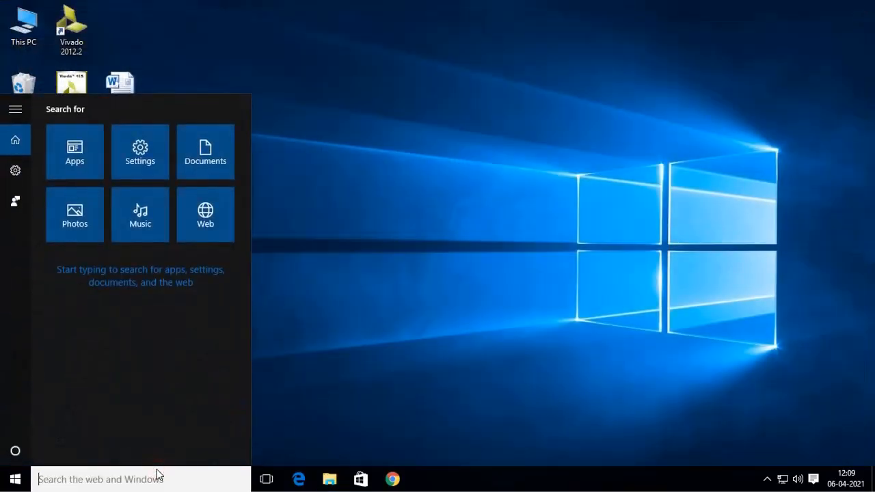
{"action": "type", "text": "hs"}
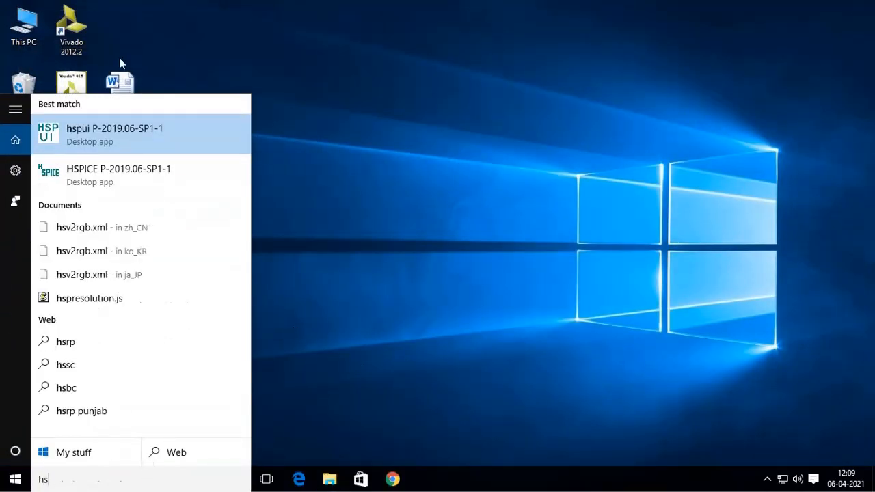
{"action": "left_click", "coordinate": [103, 129]}
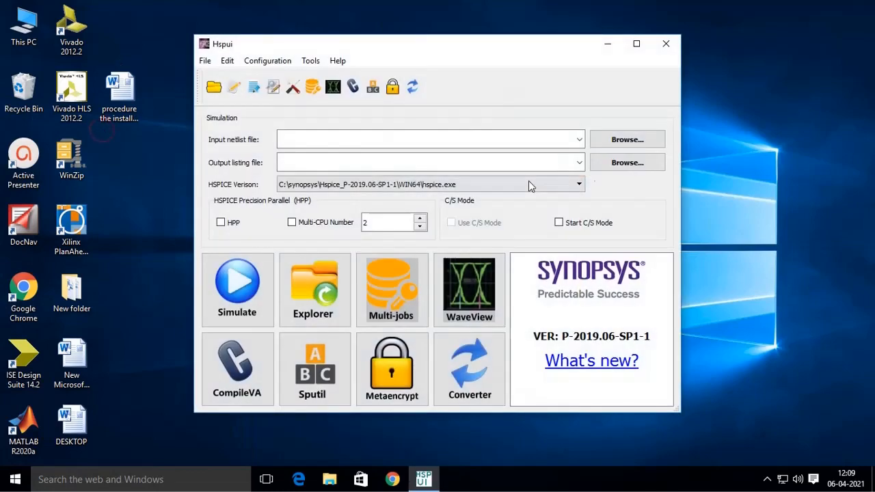
Load bjtbeta.sp from the Demo\hspice\bjt folder on drive C as the input netlist and run the simulation.
{"action": "left_click", "coordinate": [624, 140]}
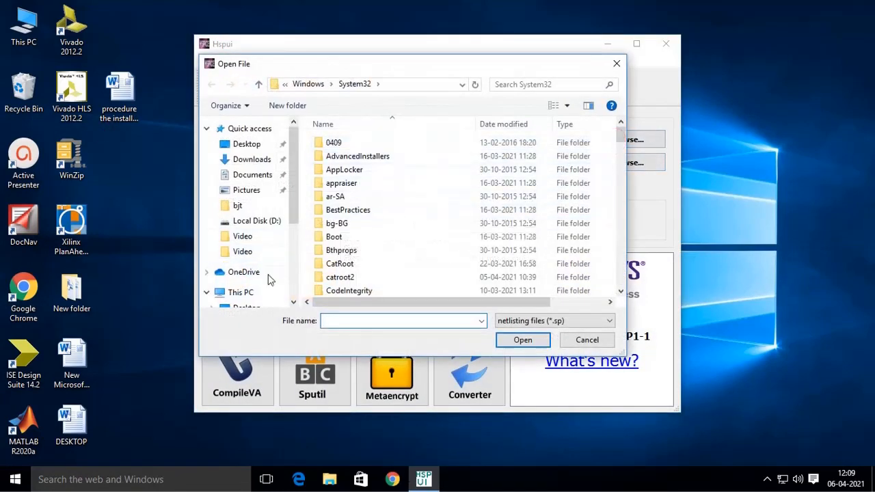
{"action": "left_click_drag", "start_coordinate": [295, 207], "coordinate": [296, 277]}
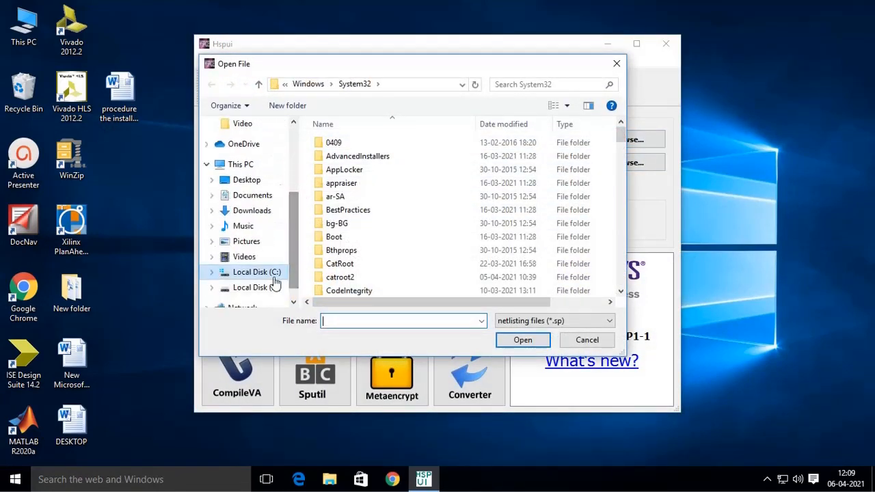
{"action": "left_click", "coordinate": [271, 272]}
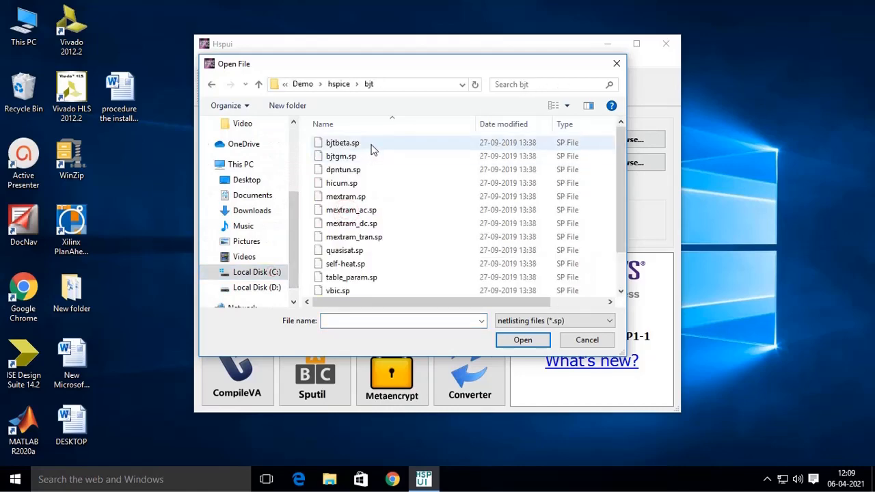
{"action": "left_click", "coordinate": [371, 144]}
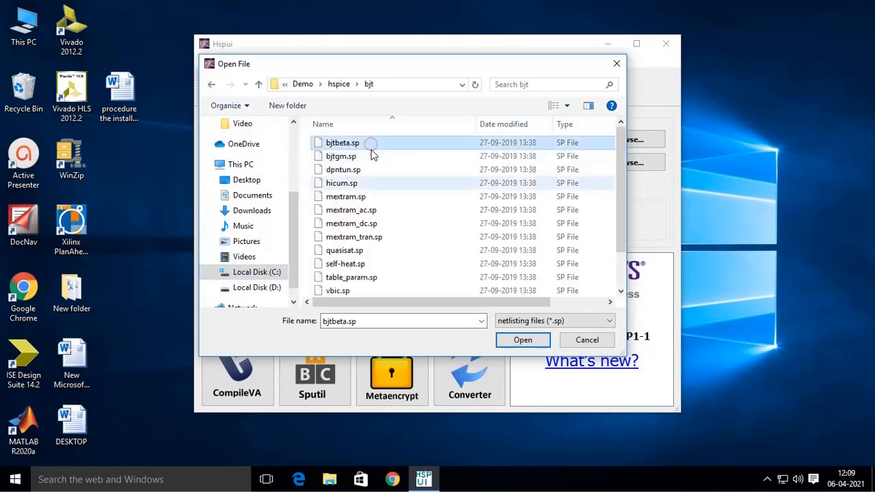
{"action": "left_click", "coordinate": [521, 340]}
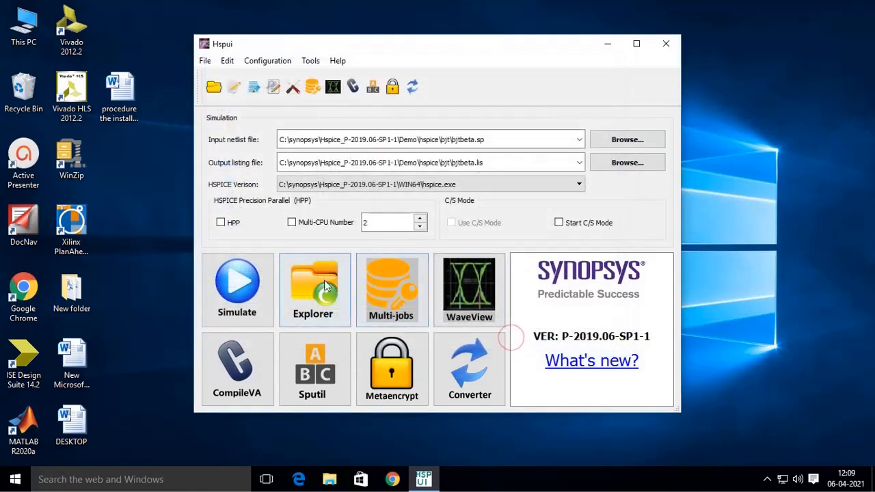
{"action": "left_click", "coordinate": [240, 291]}
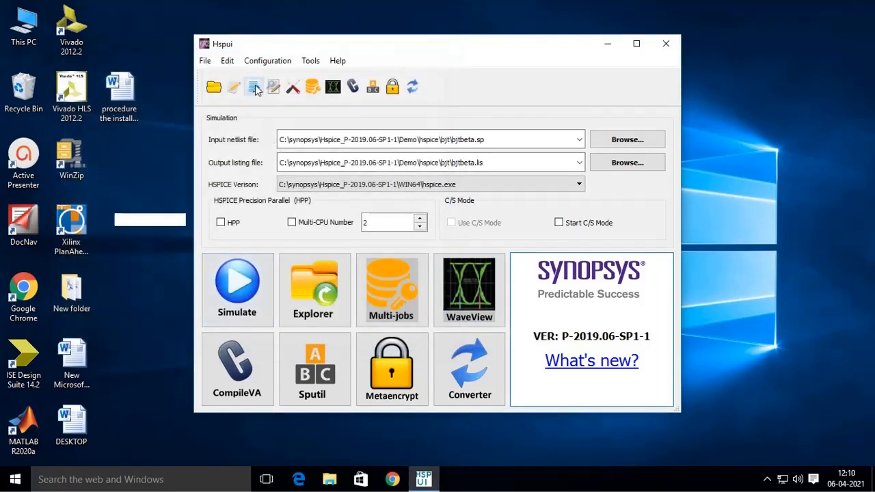
Open the new bjtbeta.lis listing, locate the "***** job concluded" line and review the statistics to the end.
{"action": "left_click", "coordinate": [227, 61]}
{"action": "left_click", "coordinate": [247, 91]}
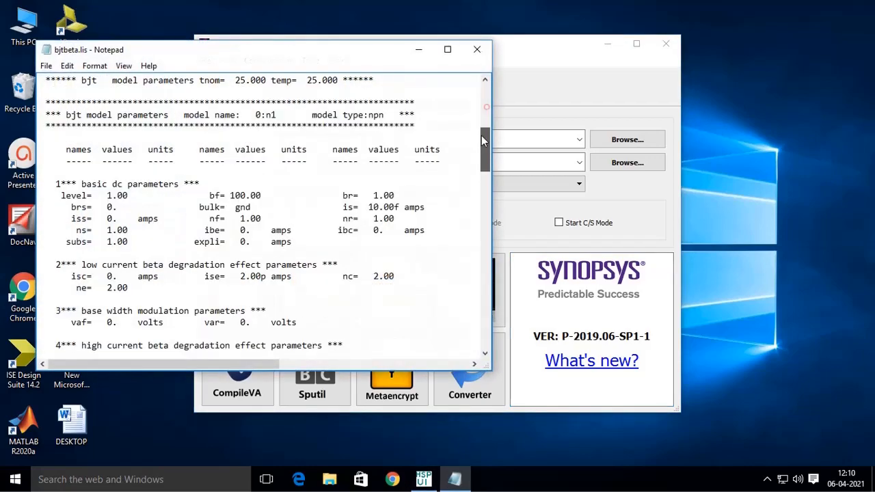
{"action": "left_click_drag", "start_coordinate": [482, 136], "coordinate": [481, 278]}
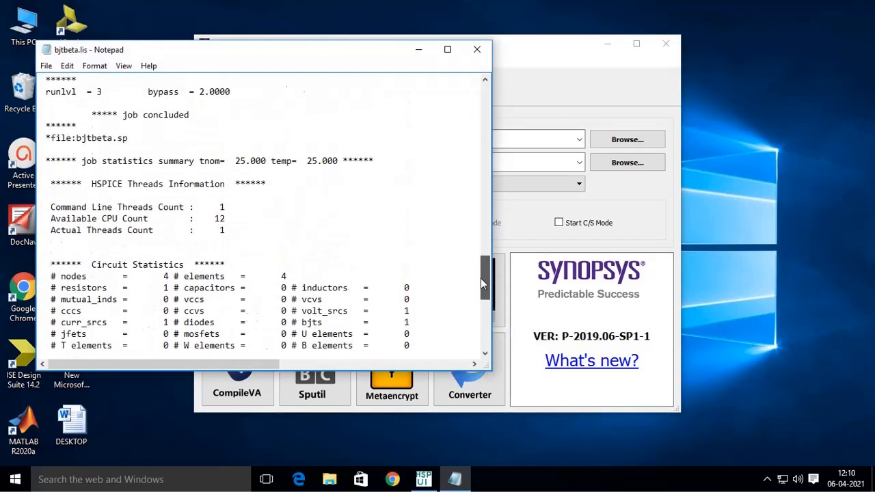
{"action": "triple_click", "coordinate": [83, 108]}
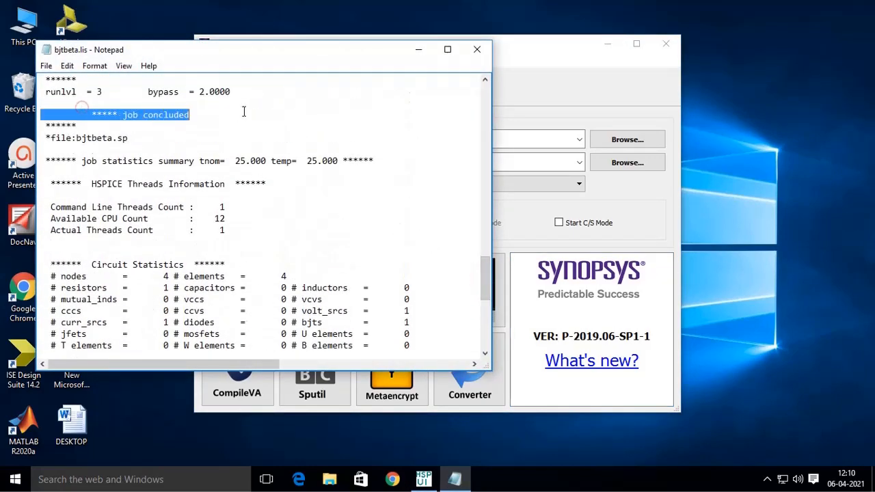
{"action": "mouse_move", "coordinate": [480, 282]}
{"action": "left_mouse_down"}
{"action": "mouse_move", "coordinate": [484, 338]}
{"action": "mouse_move", "coordinate": [478, 188]}
{"action": "mouse_move", "coordinate": [483, 267]}
{"action": "left_mouse_up"}
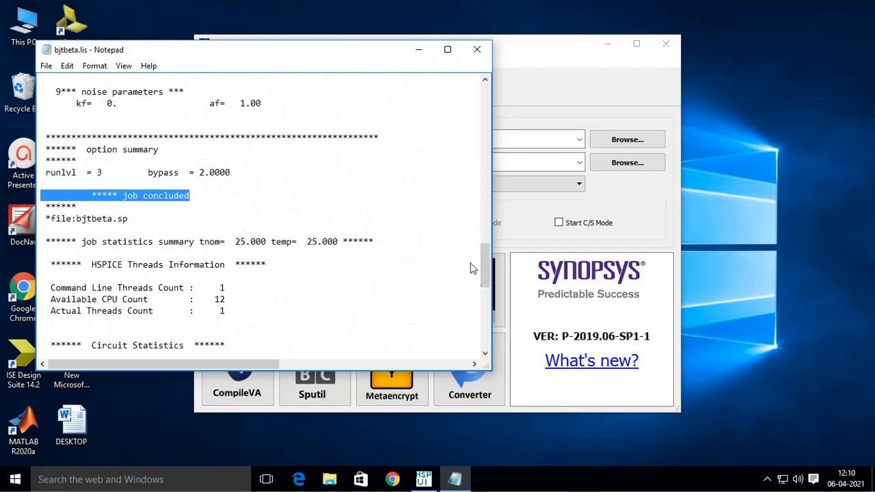
{"action": "left_click", "coordinate": [188, 209]}
{"action": "left_click_drag", "start_coordinate": [91, 191], "coordinate": [237, 192]}
{"action": "left_click", "coordinate": [240, 193]}
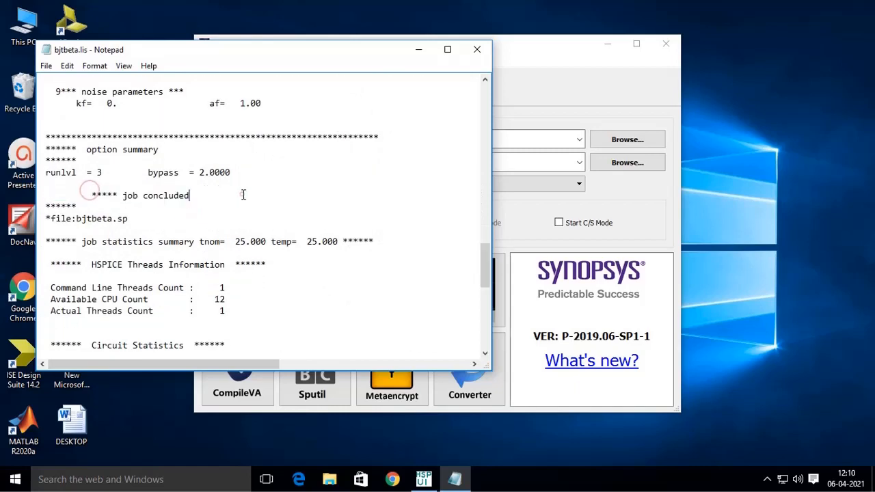
{"action": "left_click_drag", "start_coordinate": [103, 195], "coordinate": [268, 193]}
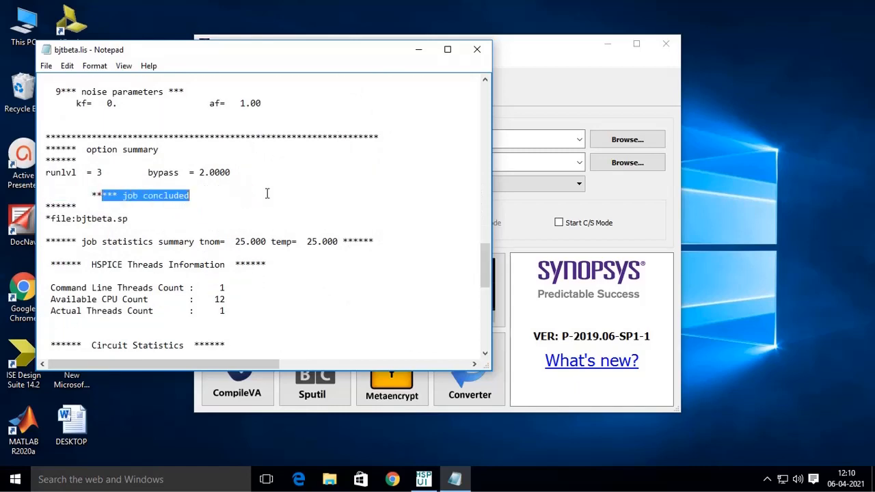
{"action": "scroll", "coordinate": [239, 260], "scroll_direction": "down", "scroll_amount": 11}
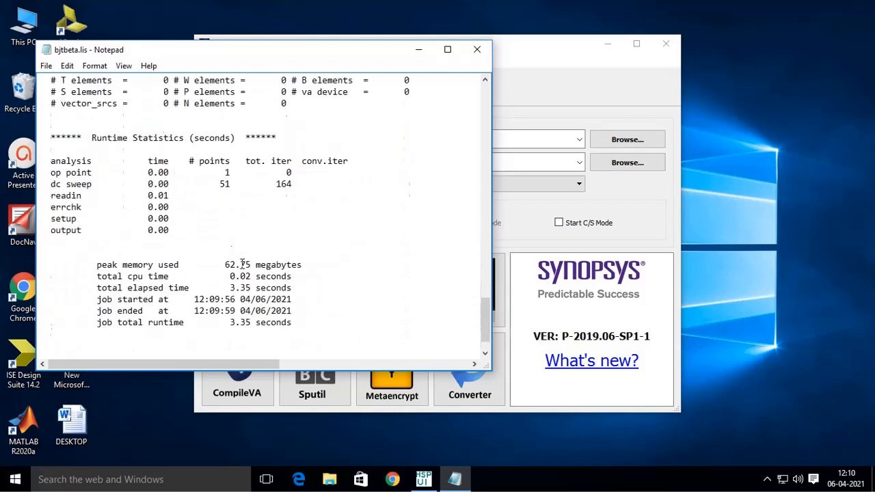